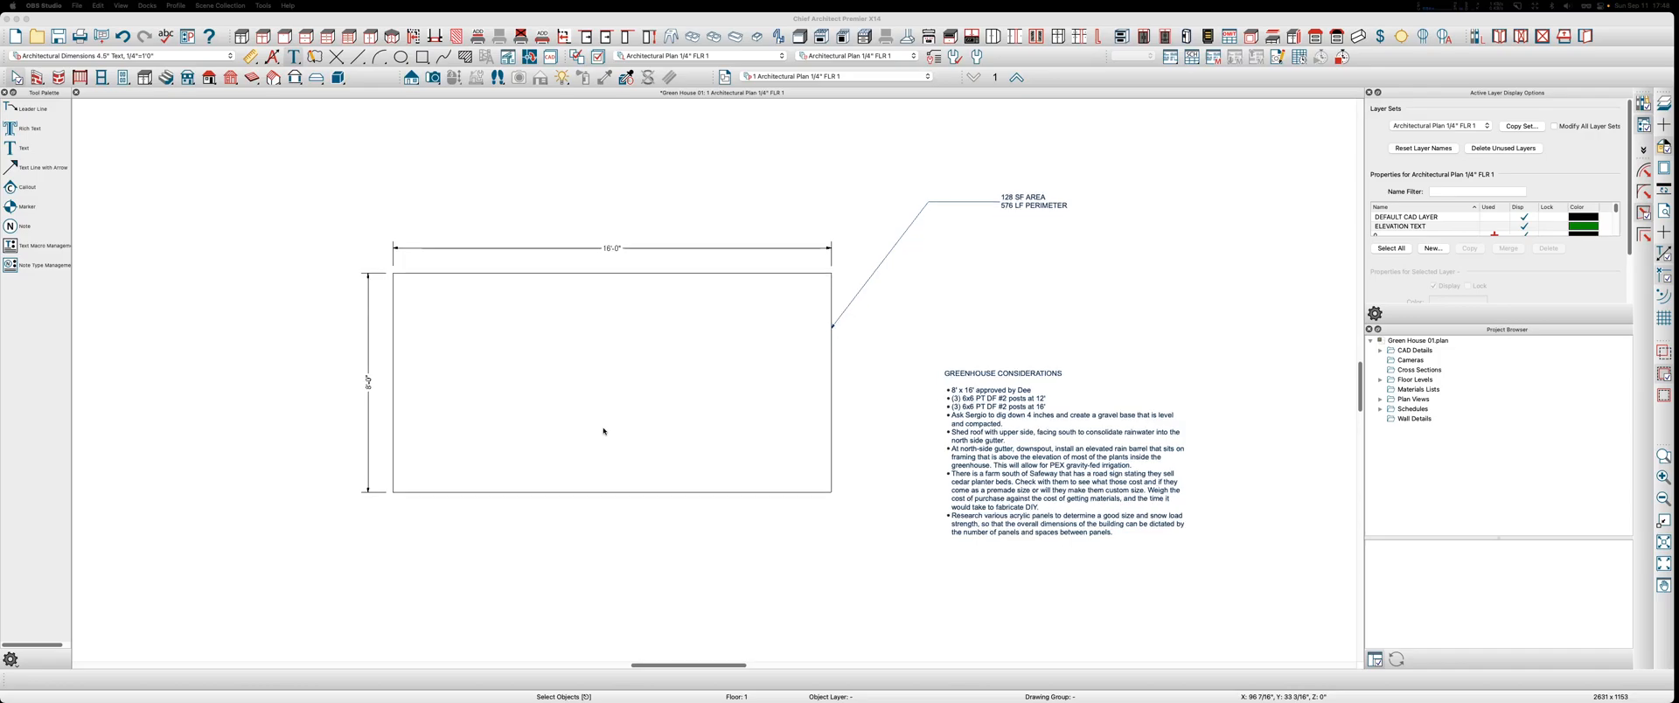
Step: Widen the GREENHOUSE CONSIDERATIONS text box by extending its right edge outward
{"action": "scroll", "coordinate": [787, 310], "scroll_direction": "up", "scroll_amount": 2}
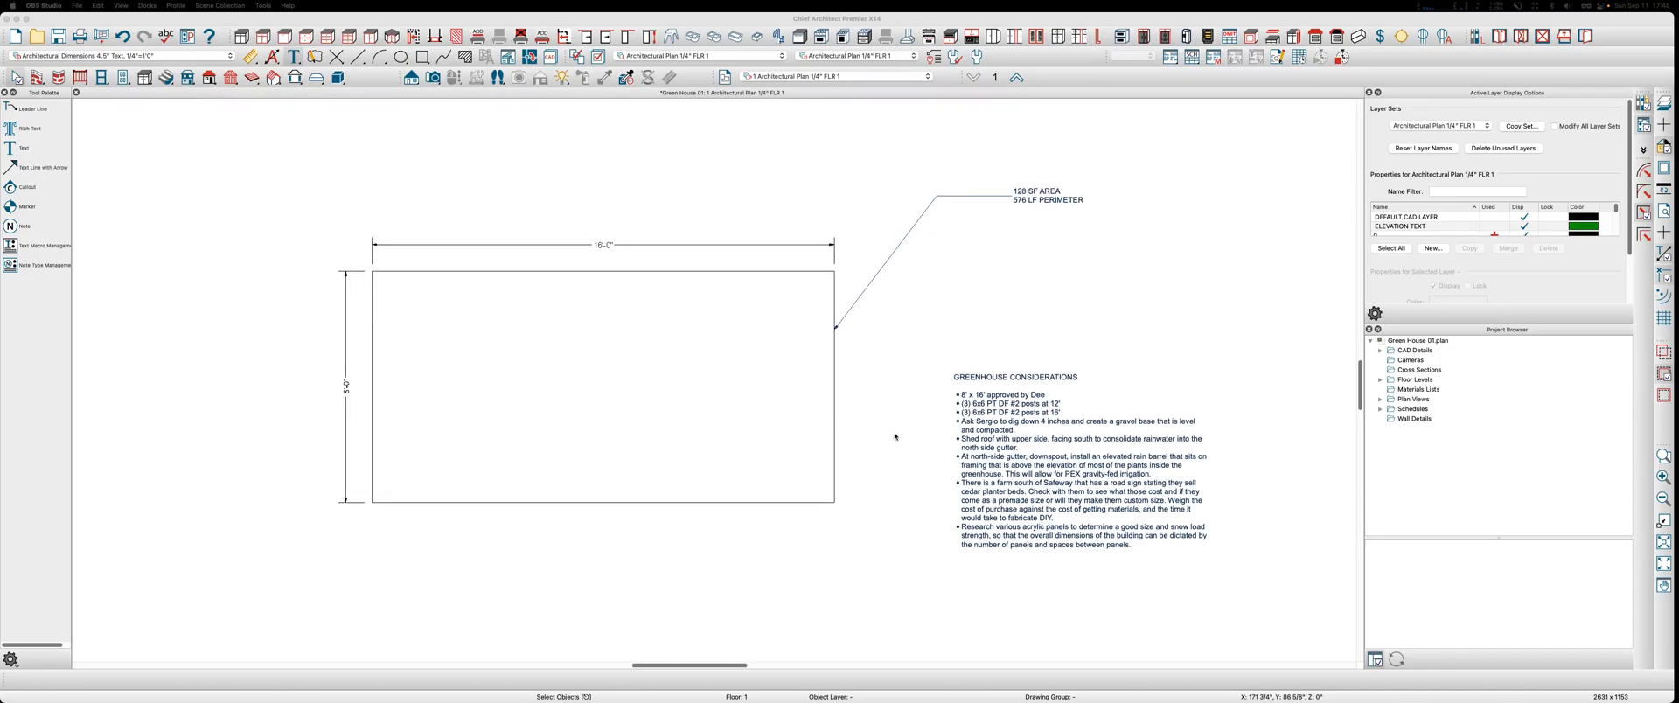
{"action": "left_click", "coordinate": [993, 421]}
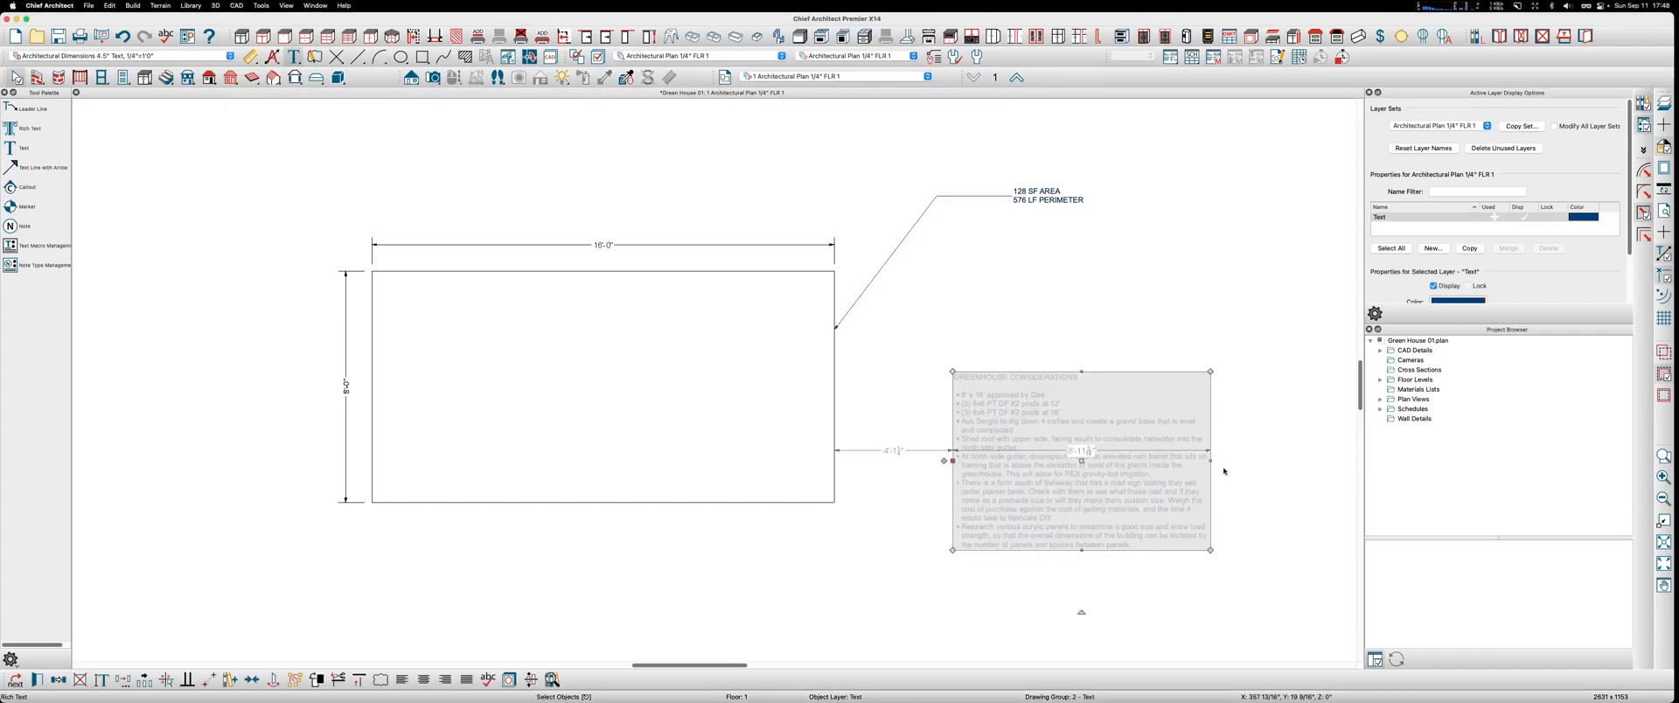
{"action": "left_click_drag", "start_coordinate": [1210, 461], "coordinate": [1280, 461]}
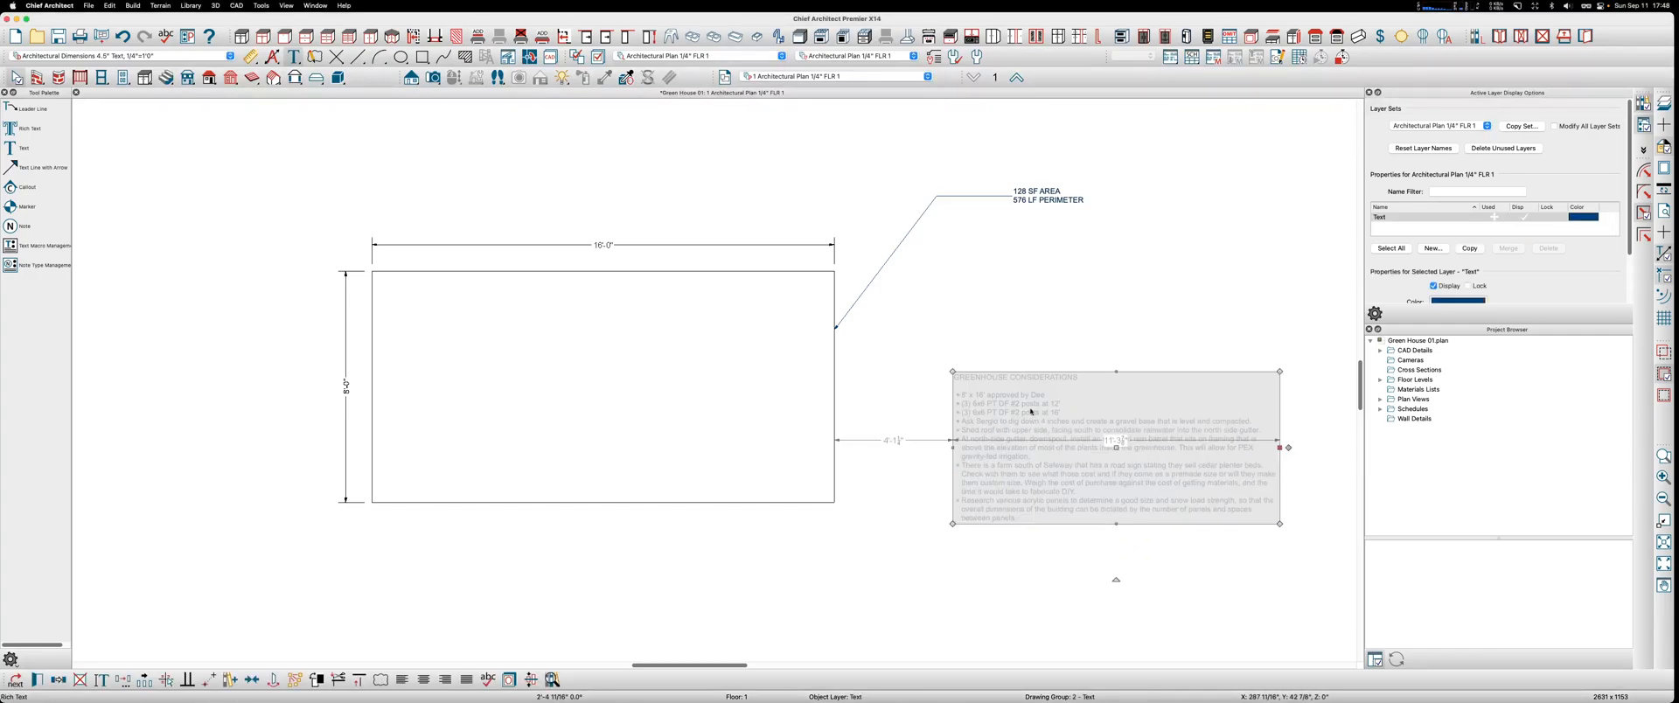
{"action": "left_click", "coordinate": [929, 385]}
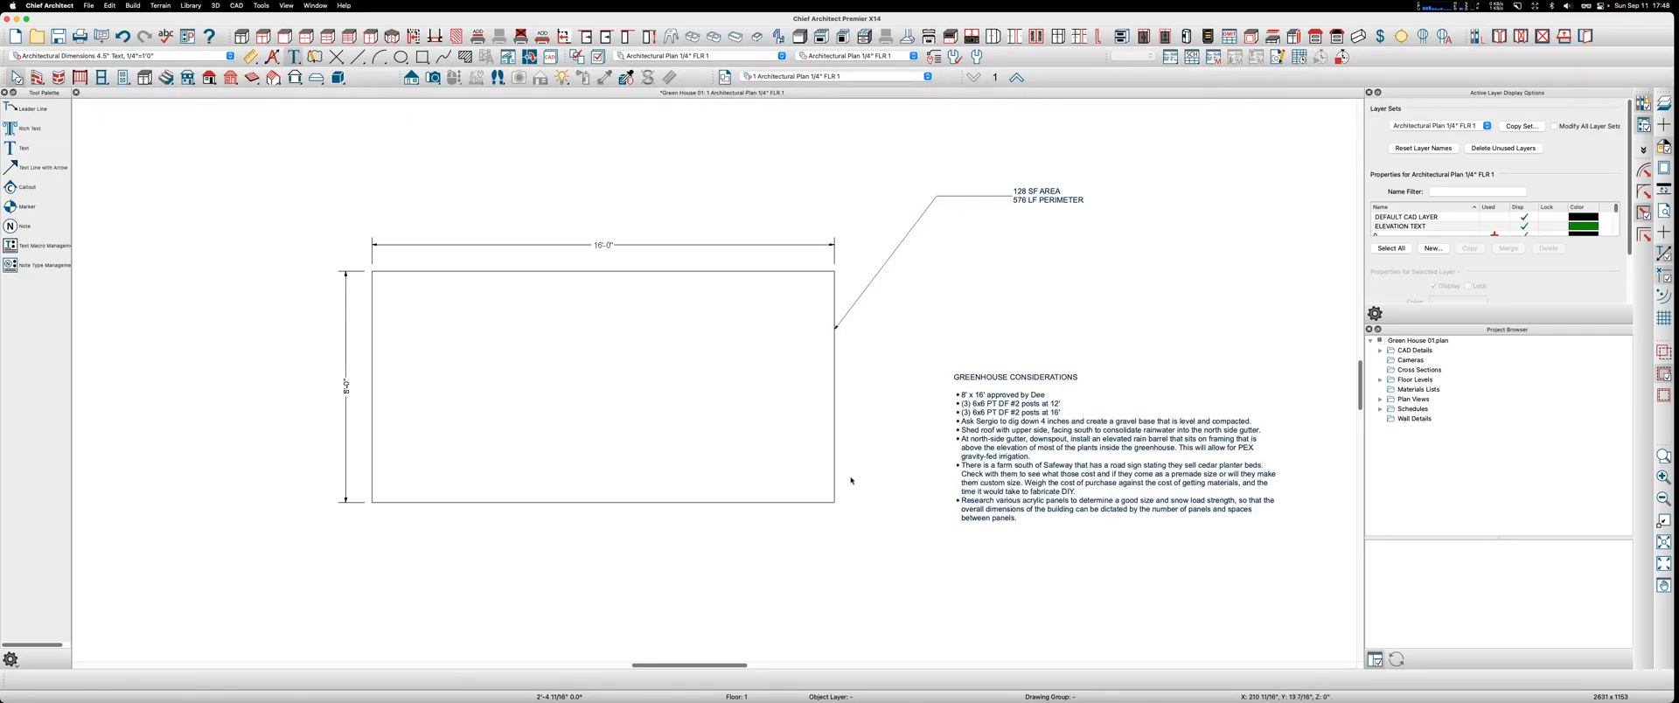
Step: Pull the rectangle's upper edge inward, and set its vertical dimension back to 96 inches
{"action": "left_click", "coordinate": [670, 271]}
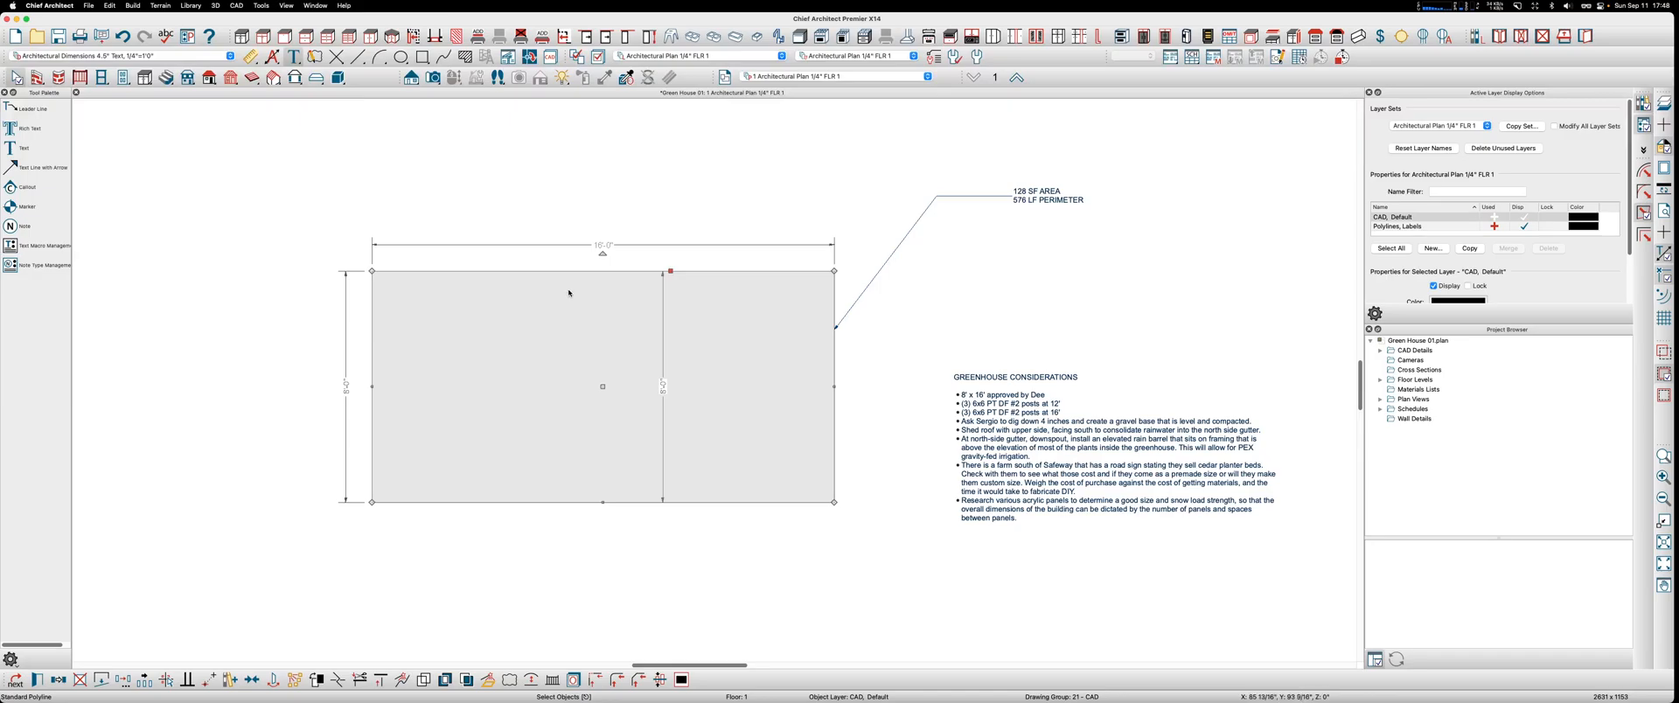
{"action": "left_click", "coordinate": [594, 271]}
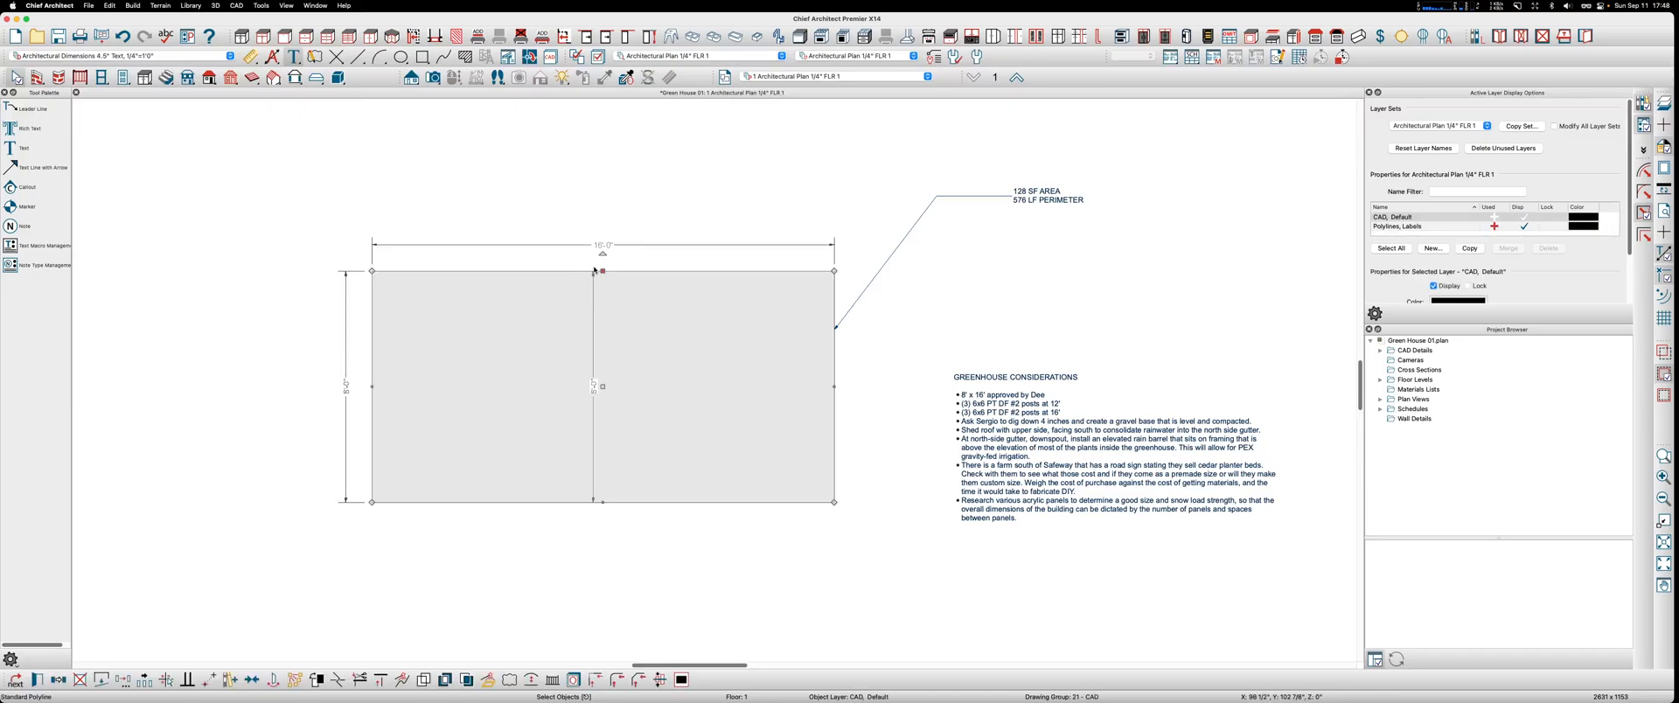
{"action": "left_click_drag", "start_coordinate": [601, 270], "coordinate": [601, 314]}
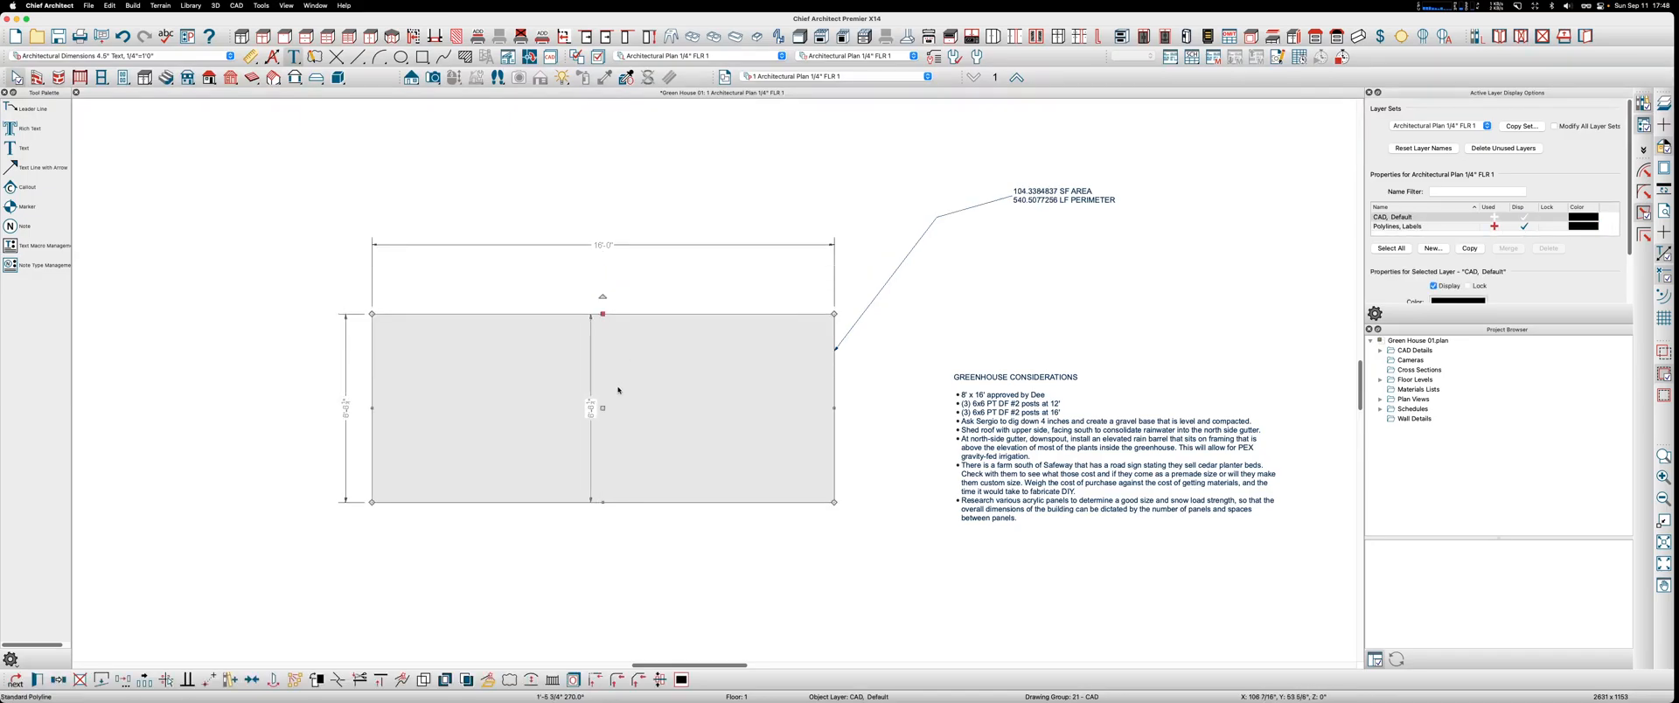
{"action": "left_click", "coordinate": [590, 408]}
{"action": "type", "text": "96"}
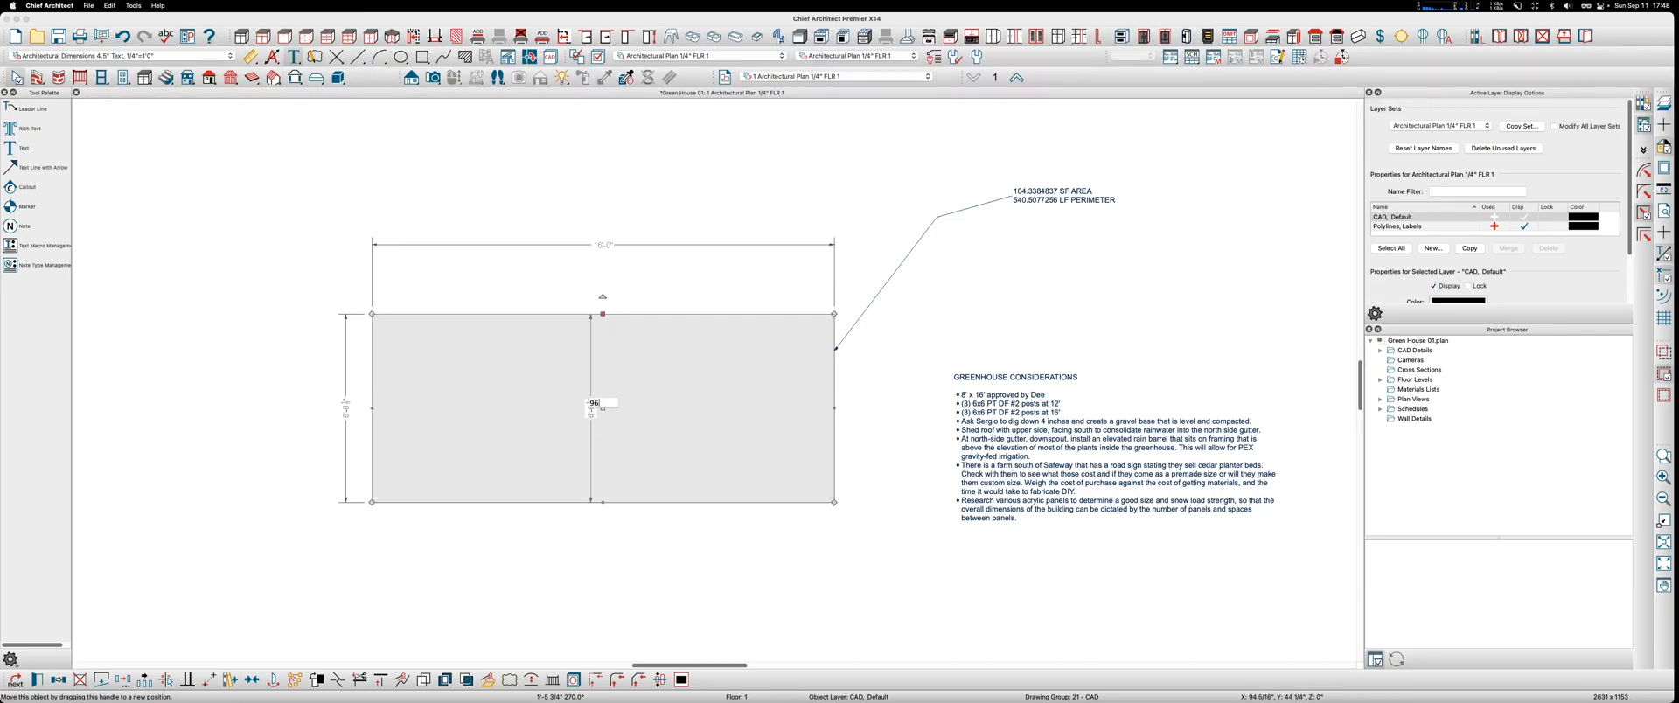
{"action": "key", "text": "Return"}
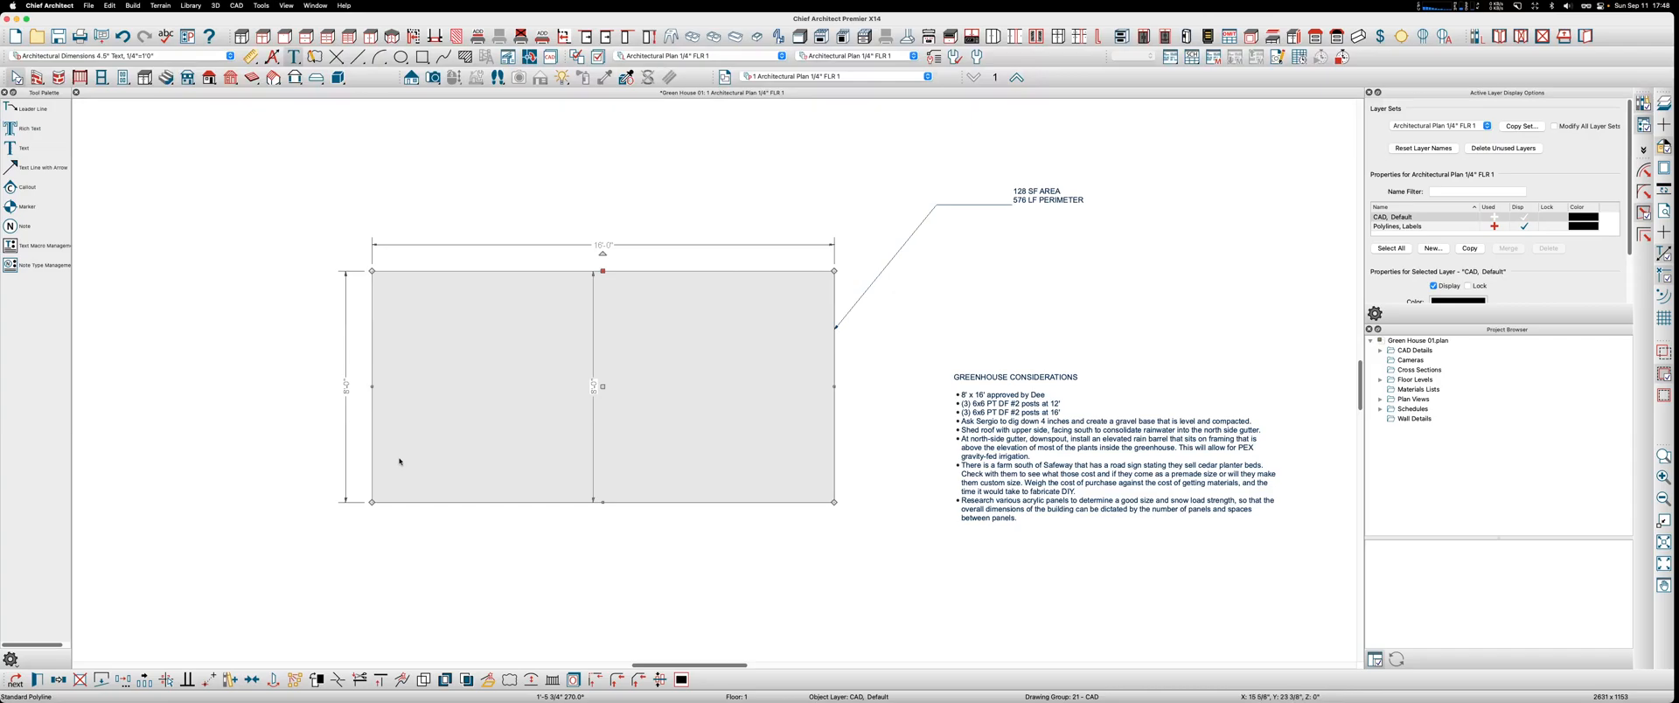
{"action": "key", "text": "Escape"}
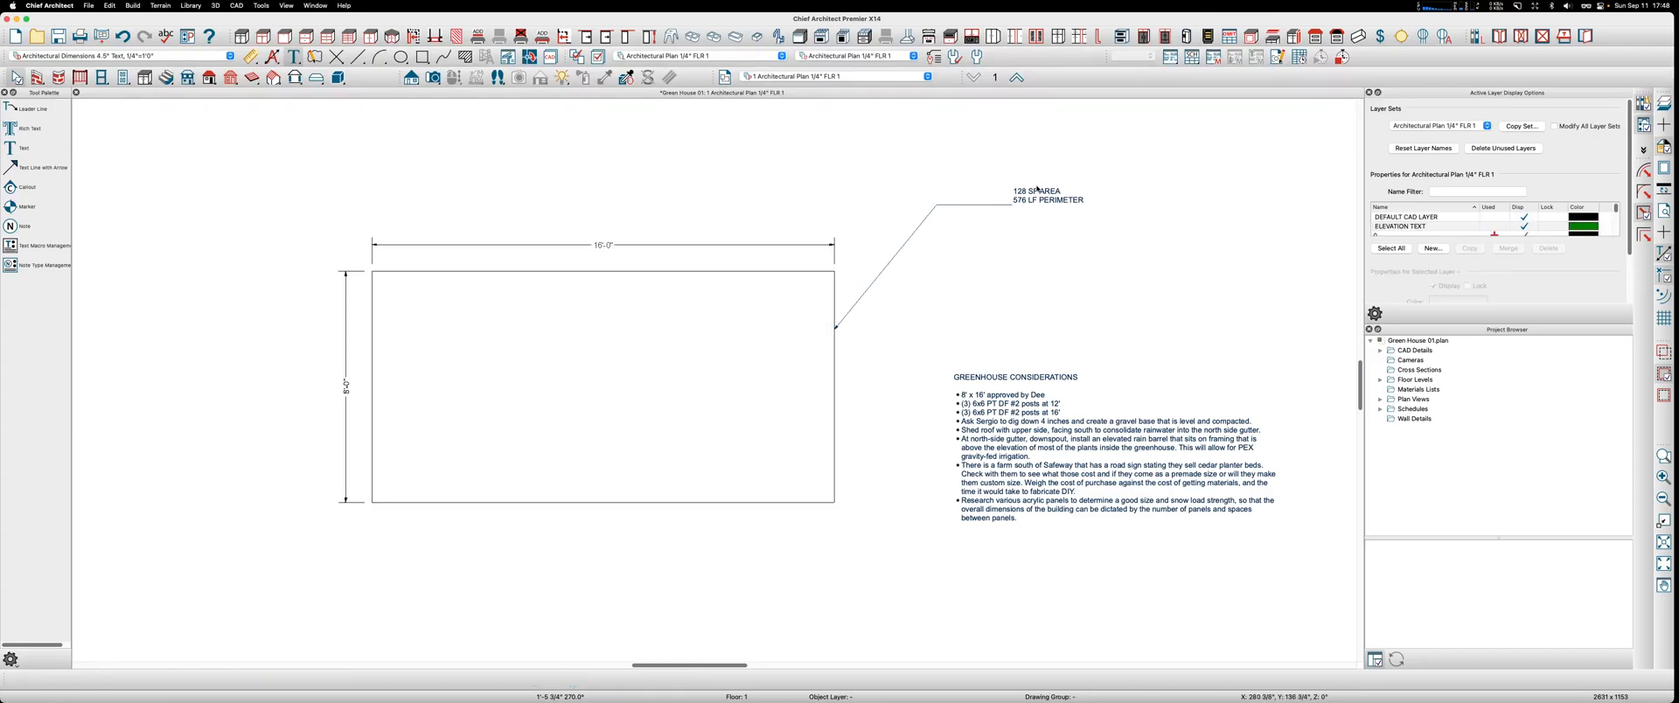
Step: Delete the existing leader line and its area and perimeter text beside the rectangle
{"action": "left_click", "coordinate": [994, 204]}
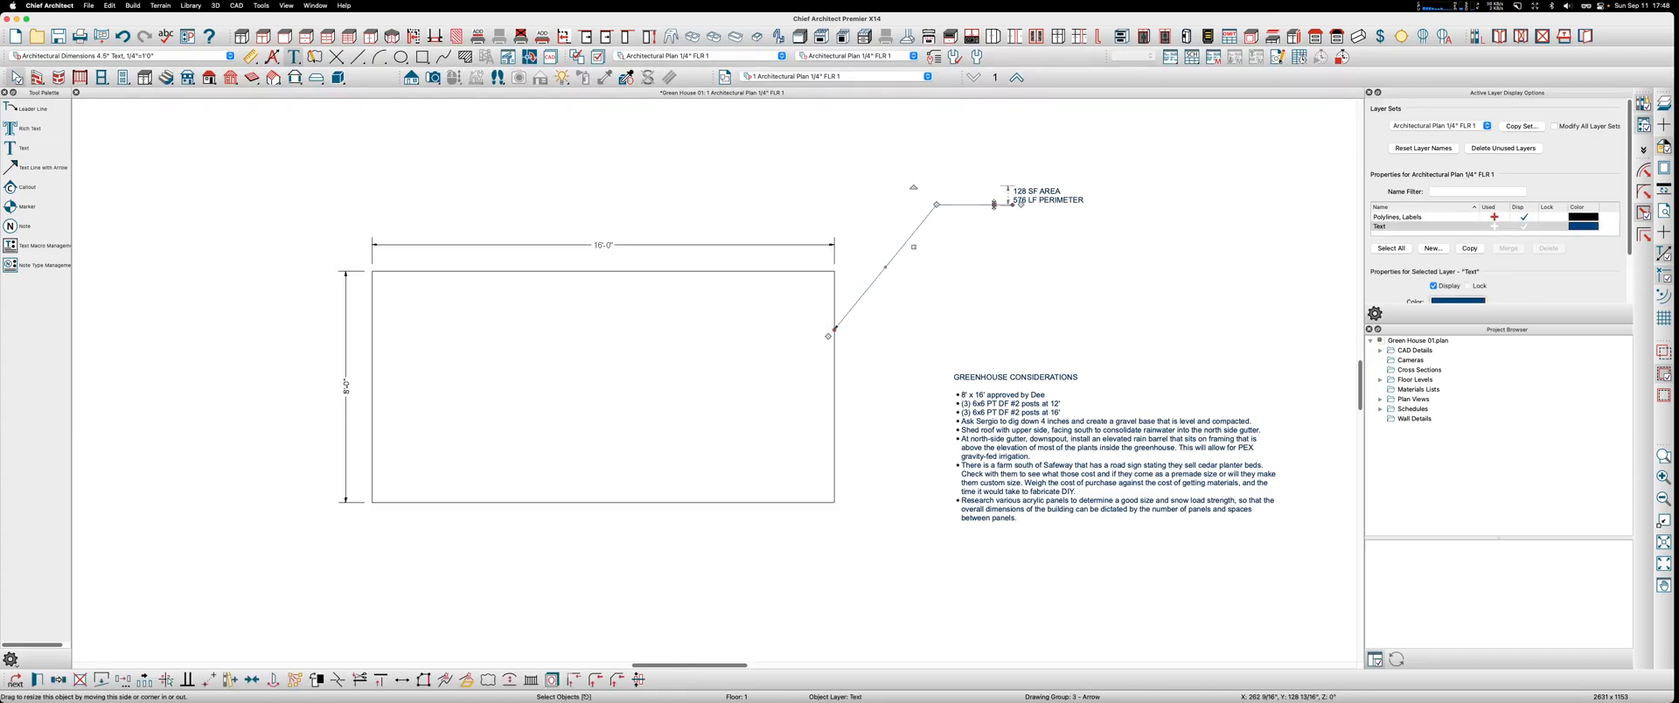
{"action": "key", "text": "Delete"}
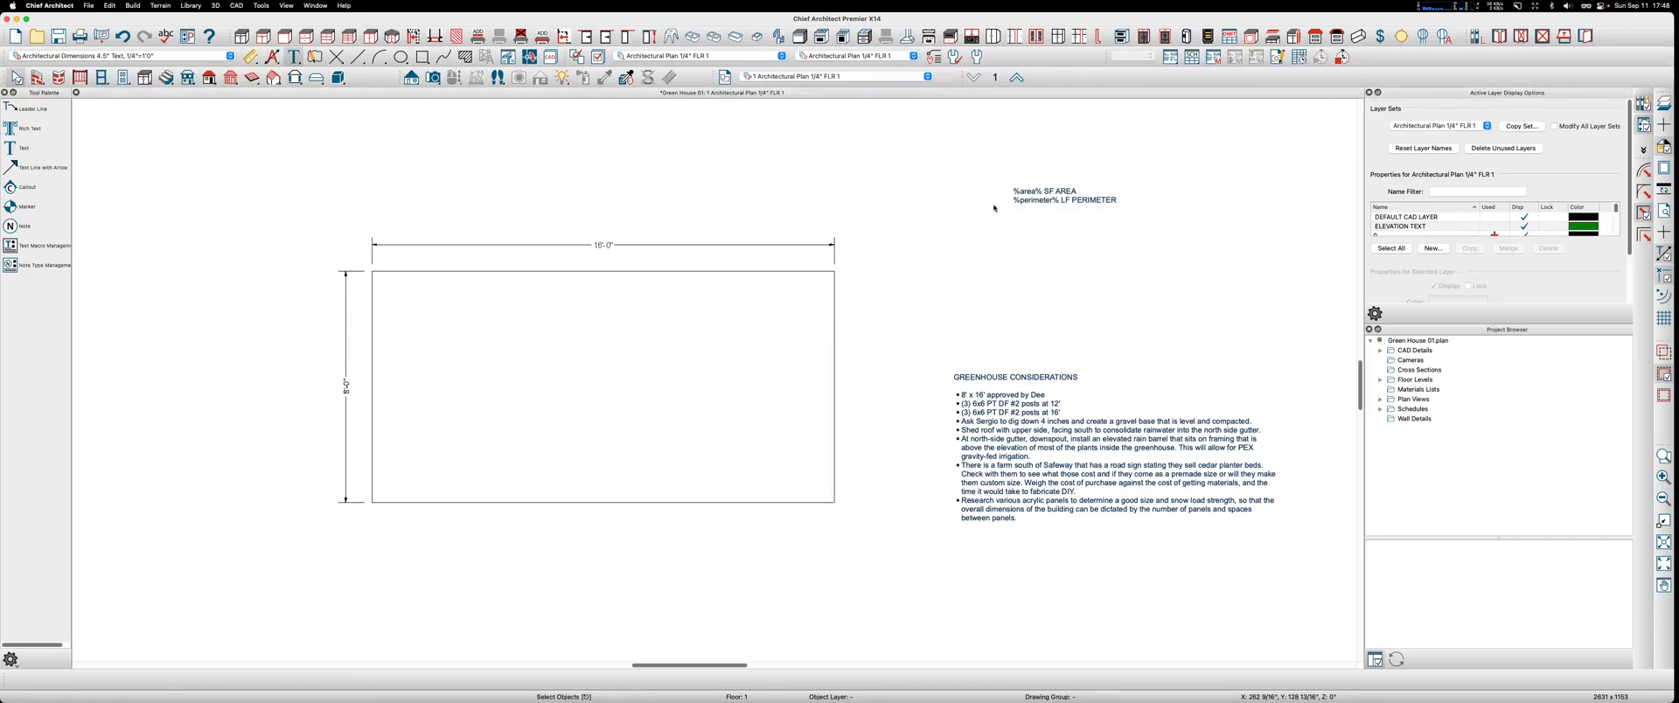
{"action": "left_click", "coordinate": [1085, 198]}
{"action": "key", "text": "Delete"}
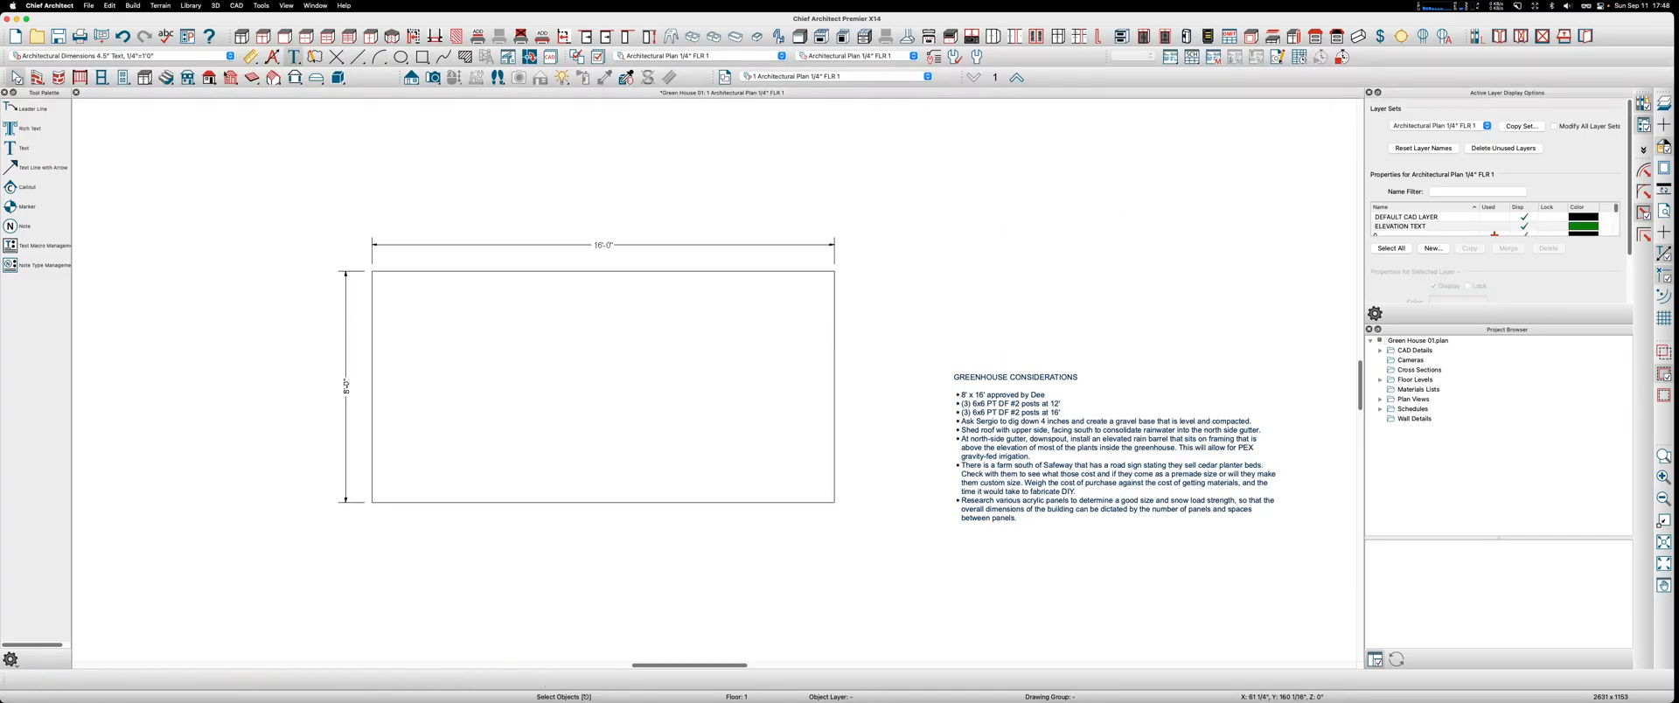
Step: Draw a two-segment leader line from the rectangle's right edge, ending in a new rich text label
{"action": "left_click", "coordinate": [35, 109]}
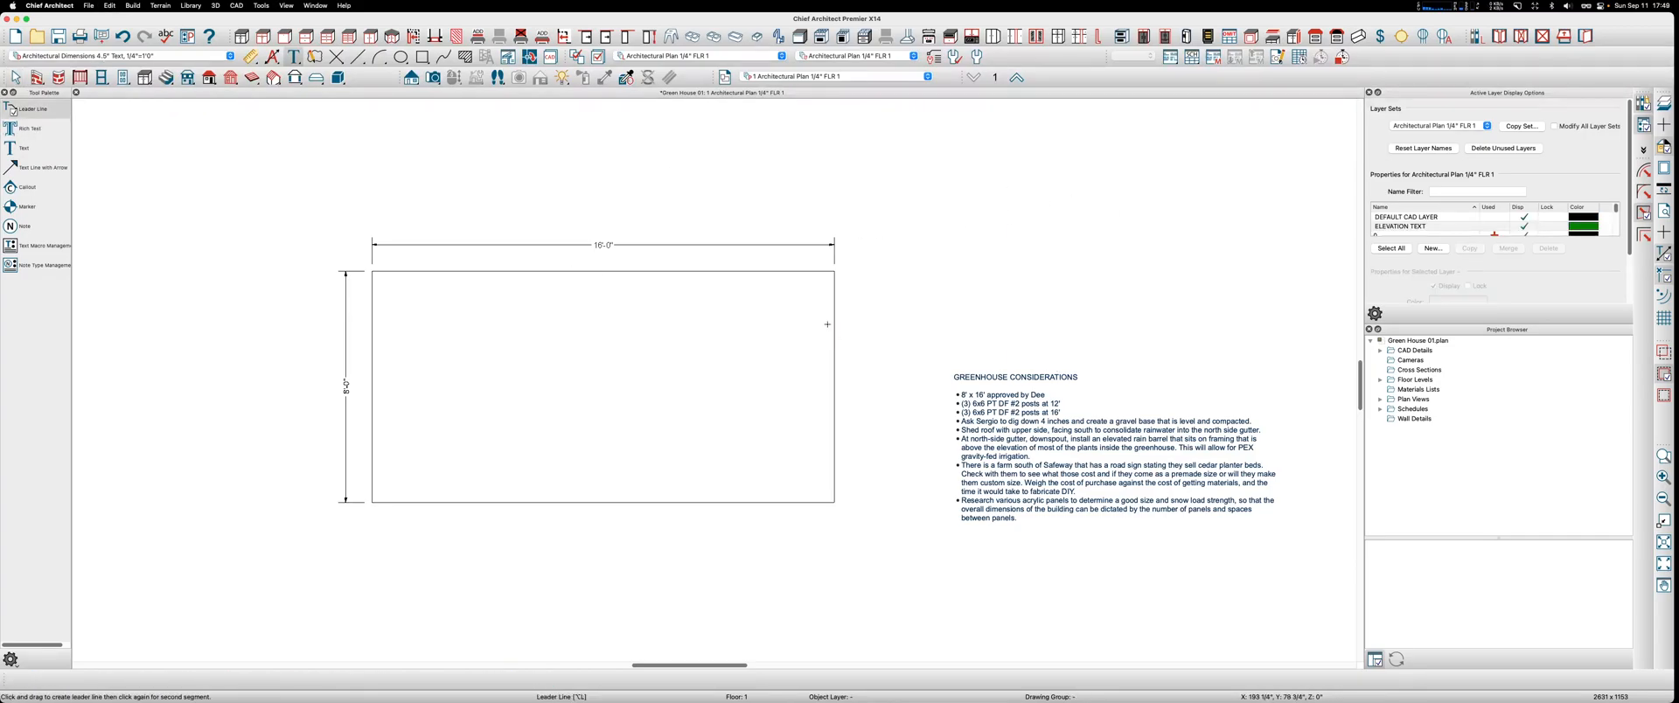
{"action": "mouse_move", "coordinate": [834, 306]}
{"action": "left_mouse_down"}
{"action": "mouse_move", "coordinate": [869, 292]}
{"action": "mouse_move", "coordinate": [893, 246]}
{"action": "left_mouse_up"}
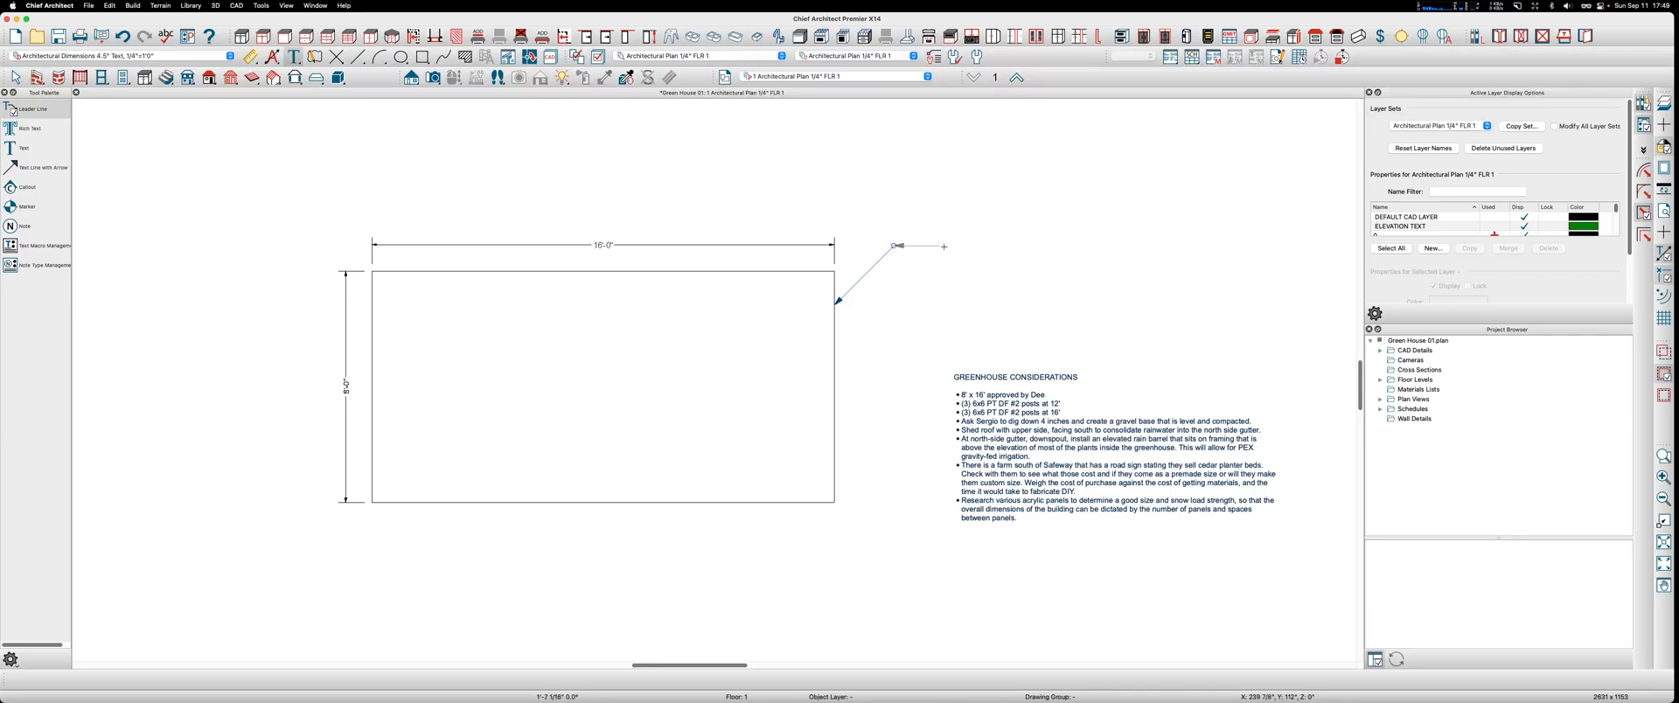
{"action": "double_click", "coordinate": [954, 246]}
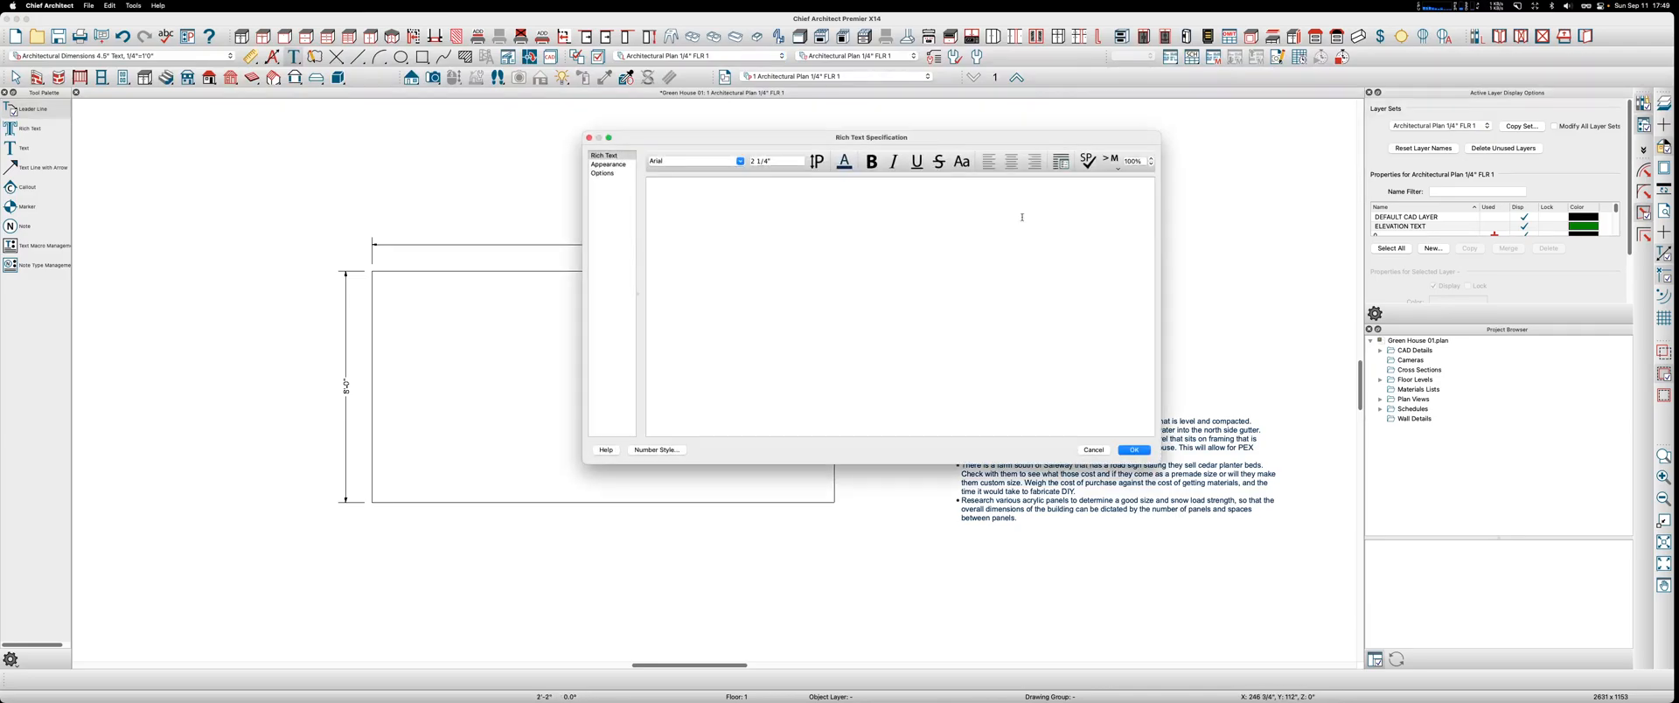
Step: Fill the label with the referenced object's macros as "%area% SF (FOOTPRINT AREA)" and "%perimeter% LF (PERIMETER)"
{"action": "left_click", "coordinate": [1110, 161]}
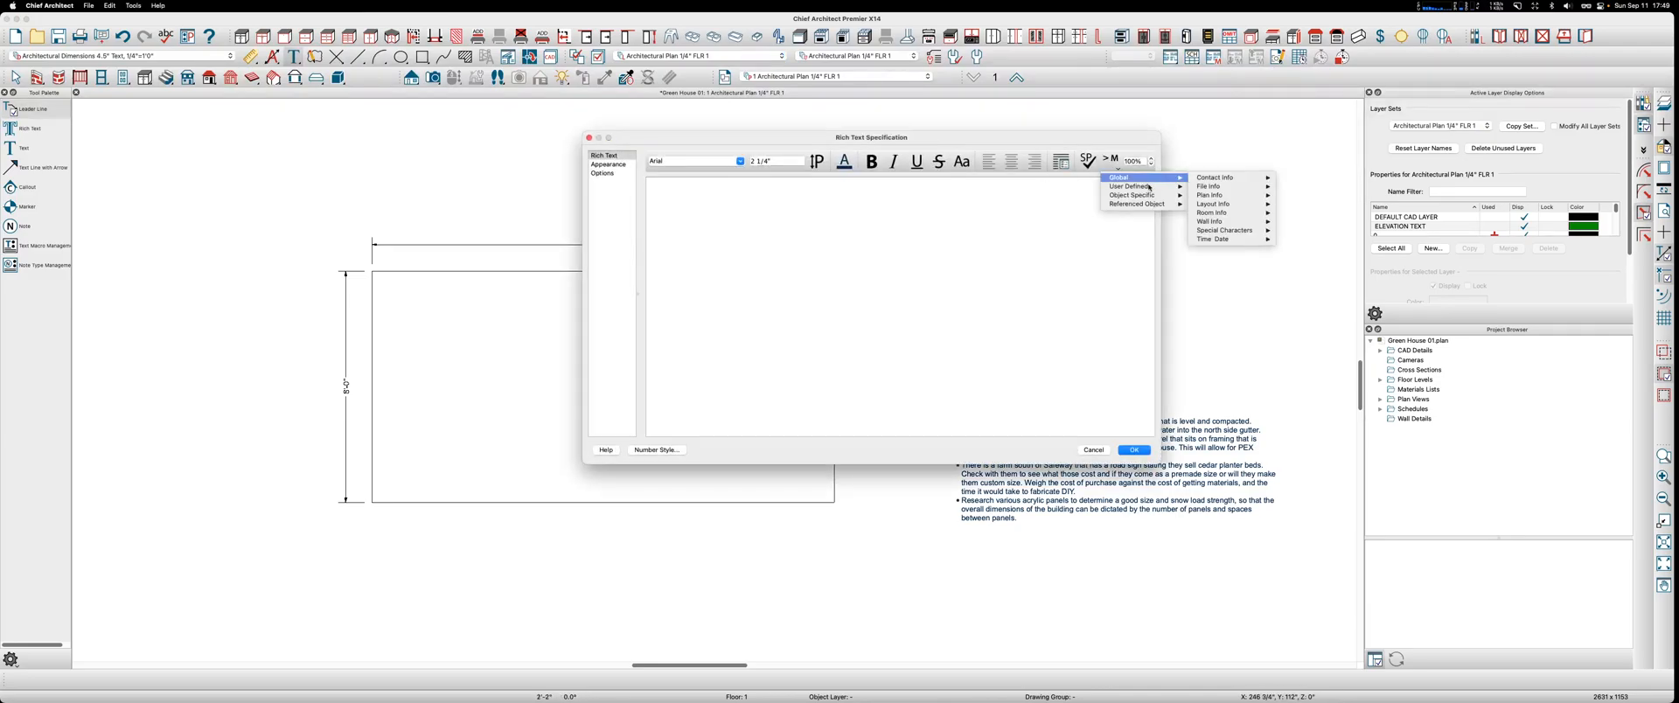
{"action": "mouse_move", "coordinate": [1172, 204]}
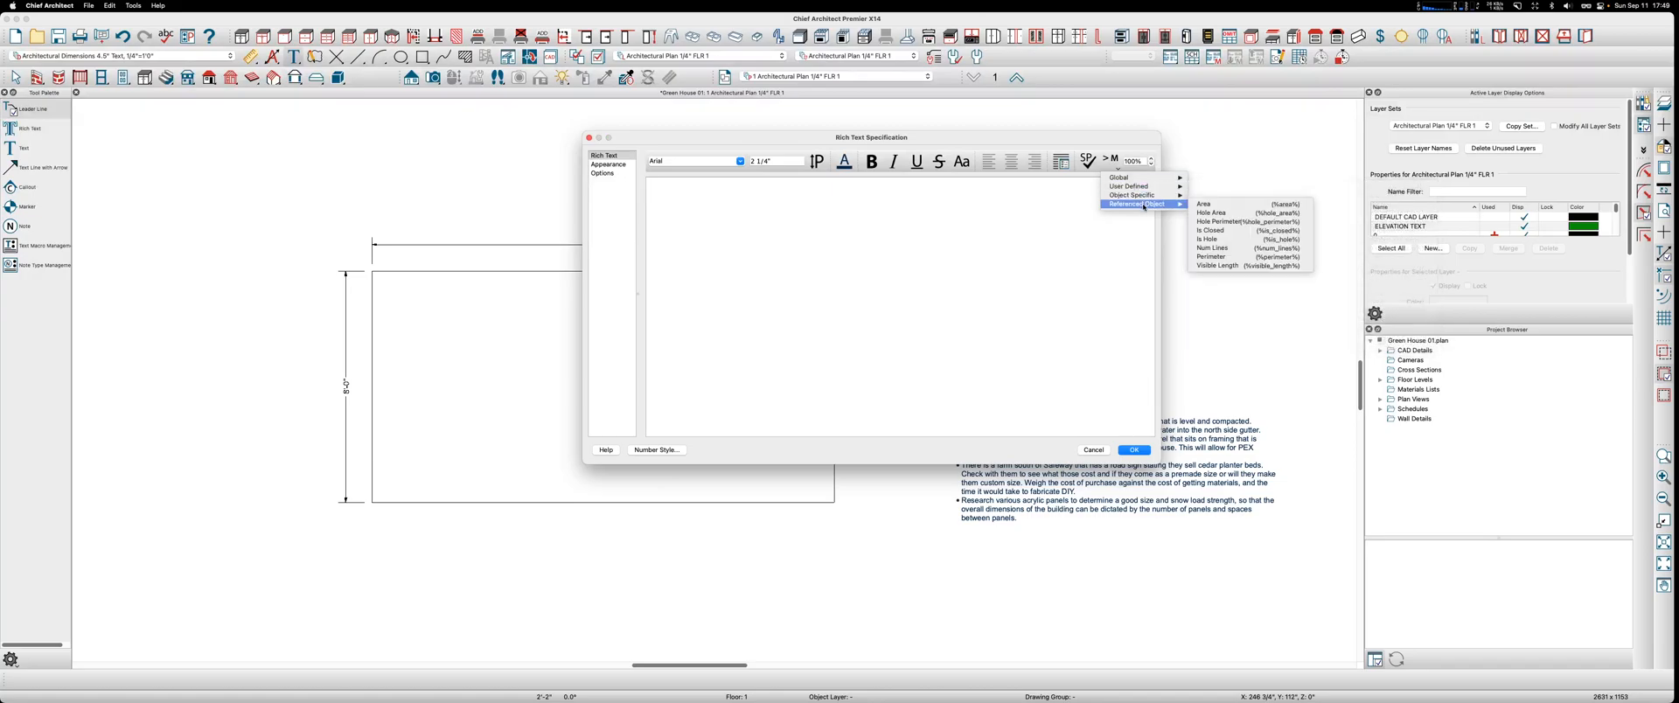
{"action": "left_click", "coordinate": [1205, 205]}
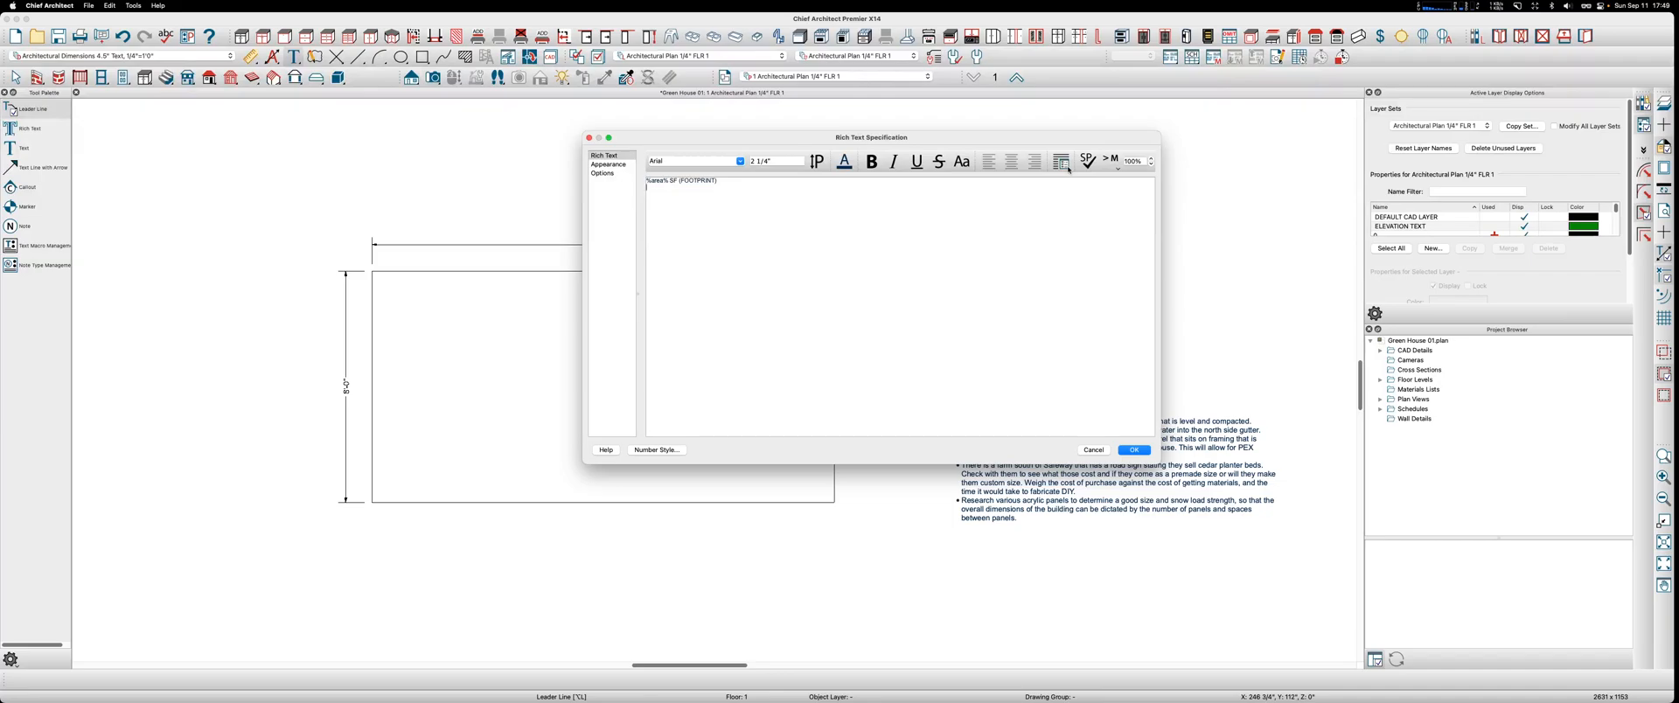
{"action": "left_click", "coordinate": [1111, 160]}
{"action": "mouse_move", "coordinate": [1132, 198]}
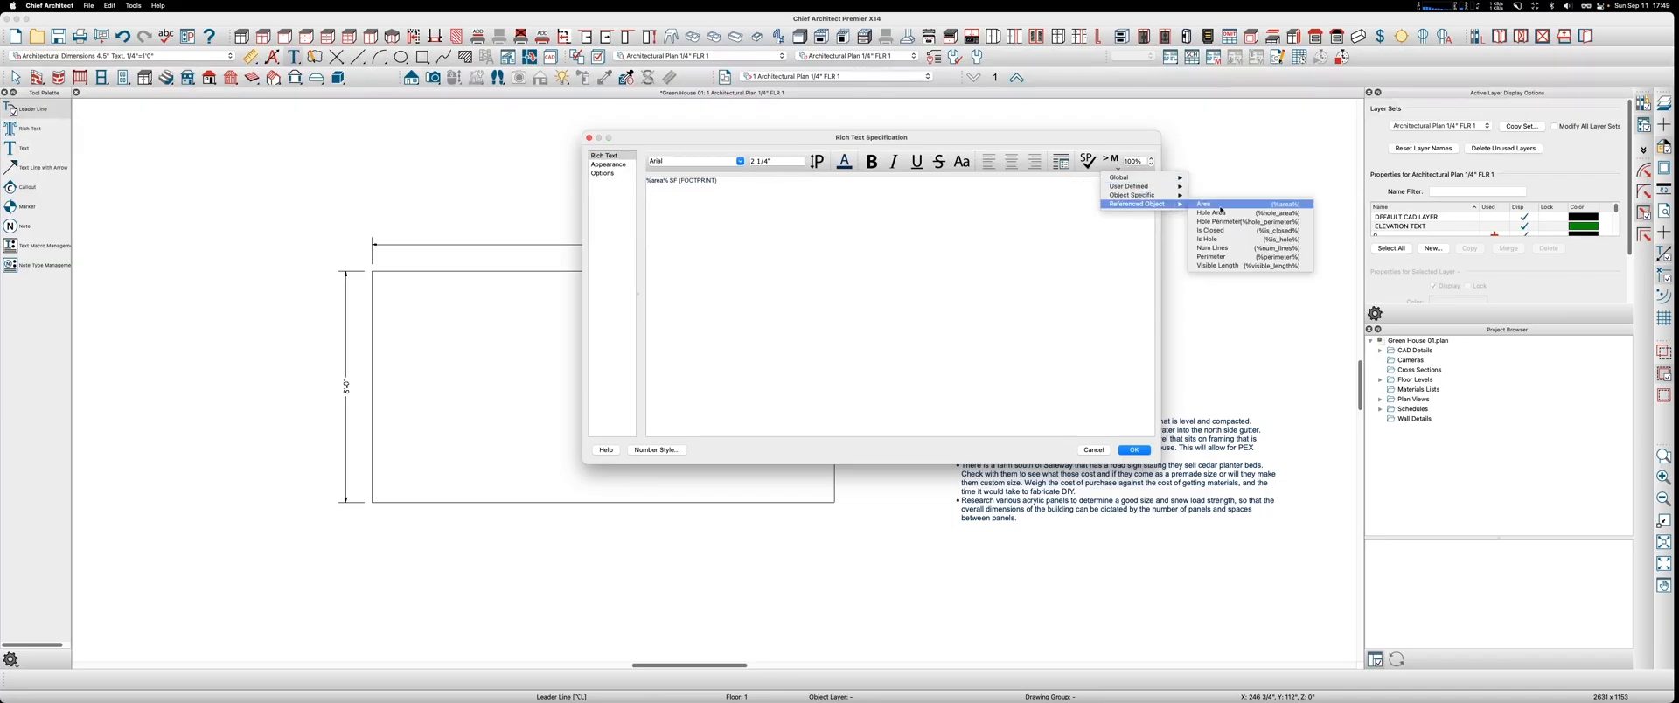
{"action": "left_click", "coordinate": [1212, 257]}
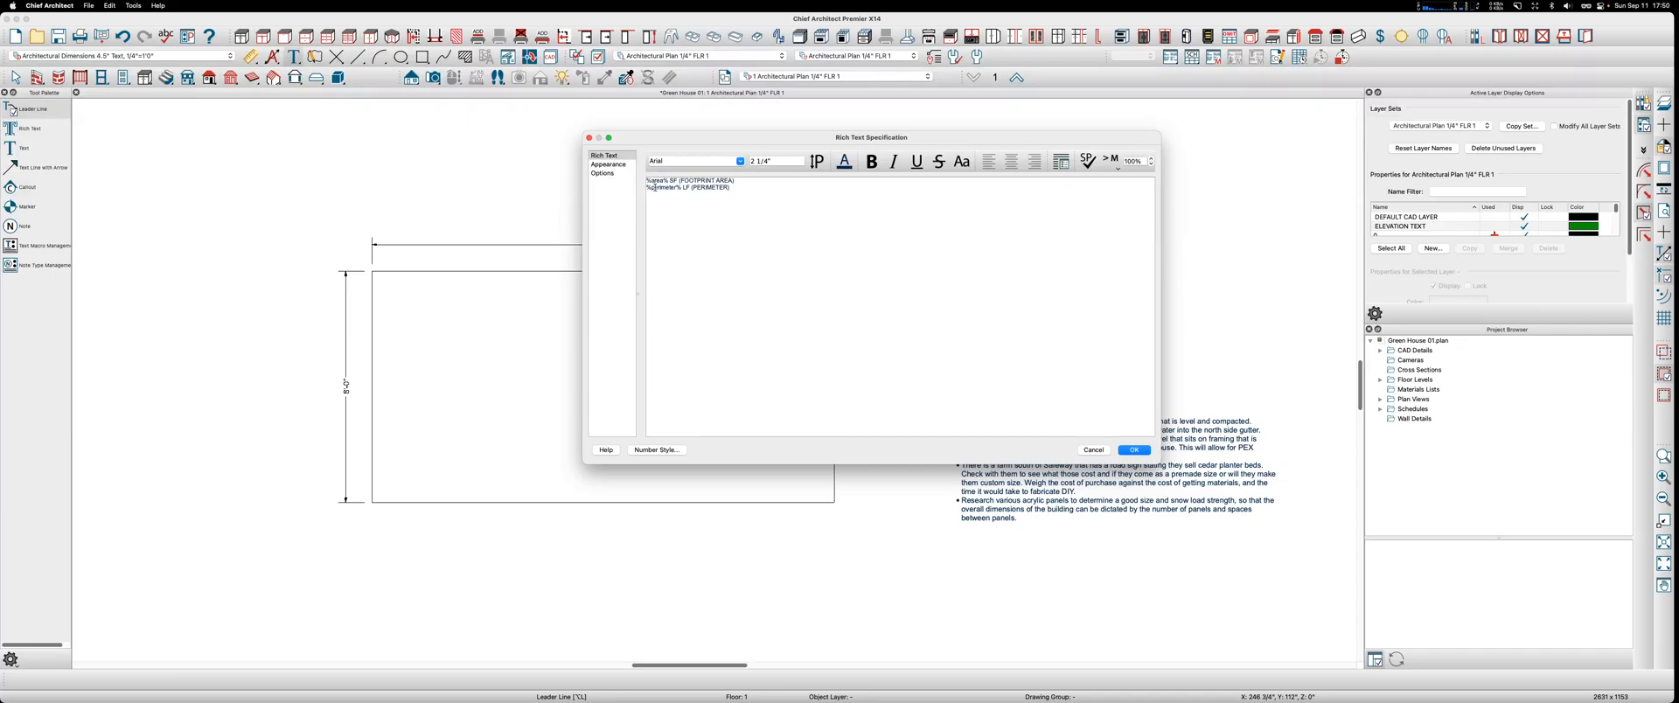
{"action": "left_click", "coordinate": [1137, 448]}
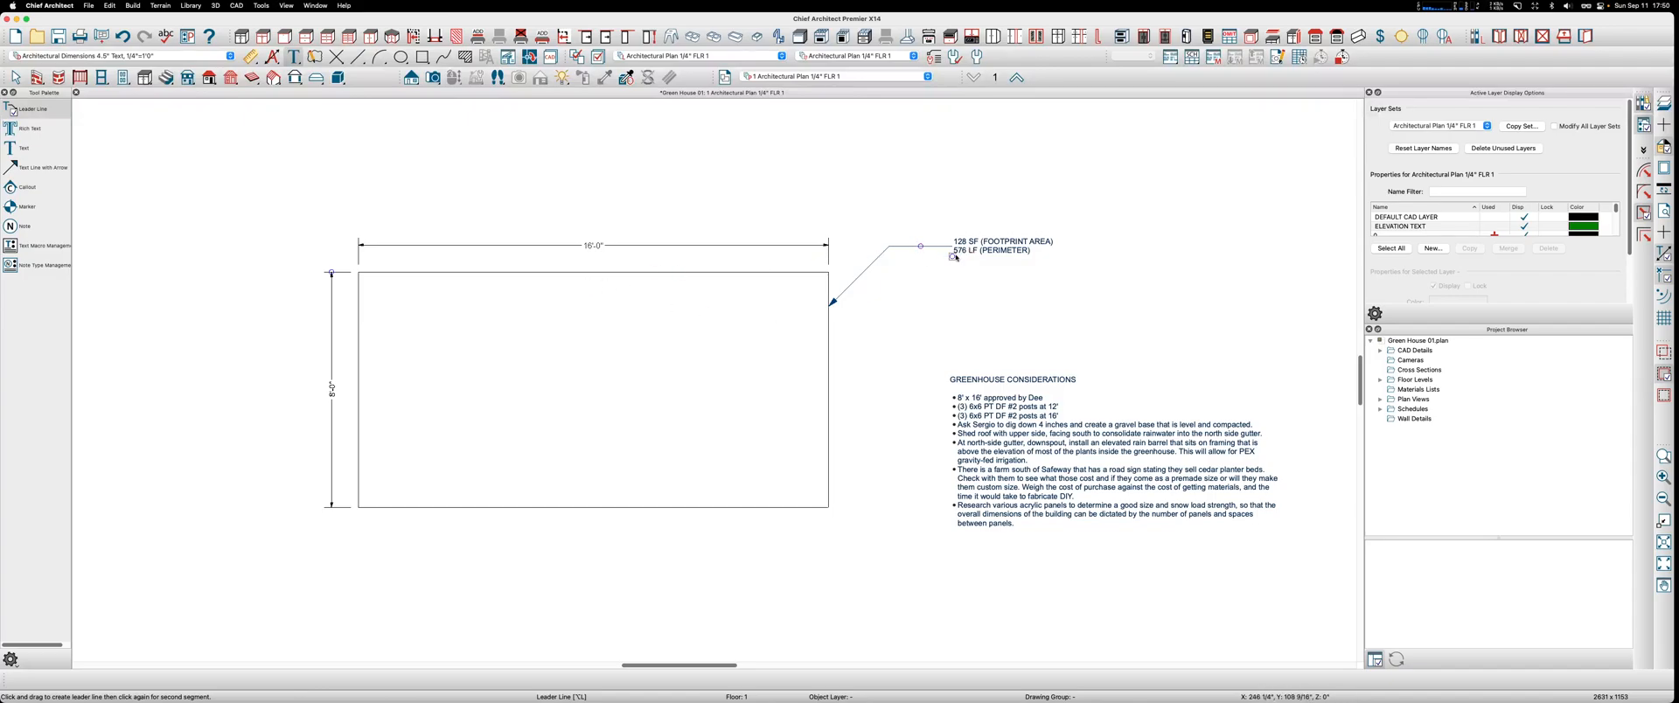
Step: Replace the perimeter macro in the leader label with %perimeter.to_ft.round(2)%
{"action": "double_click", "coordinate": [962, 253]}
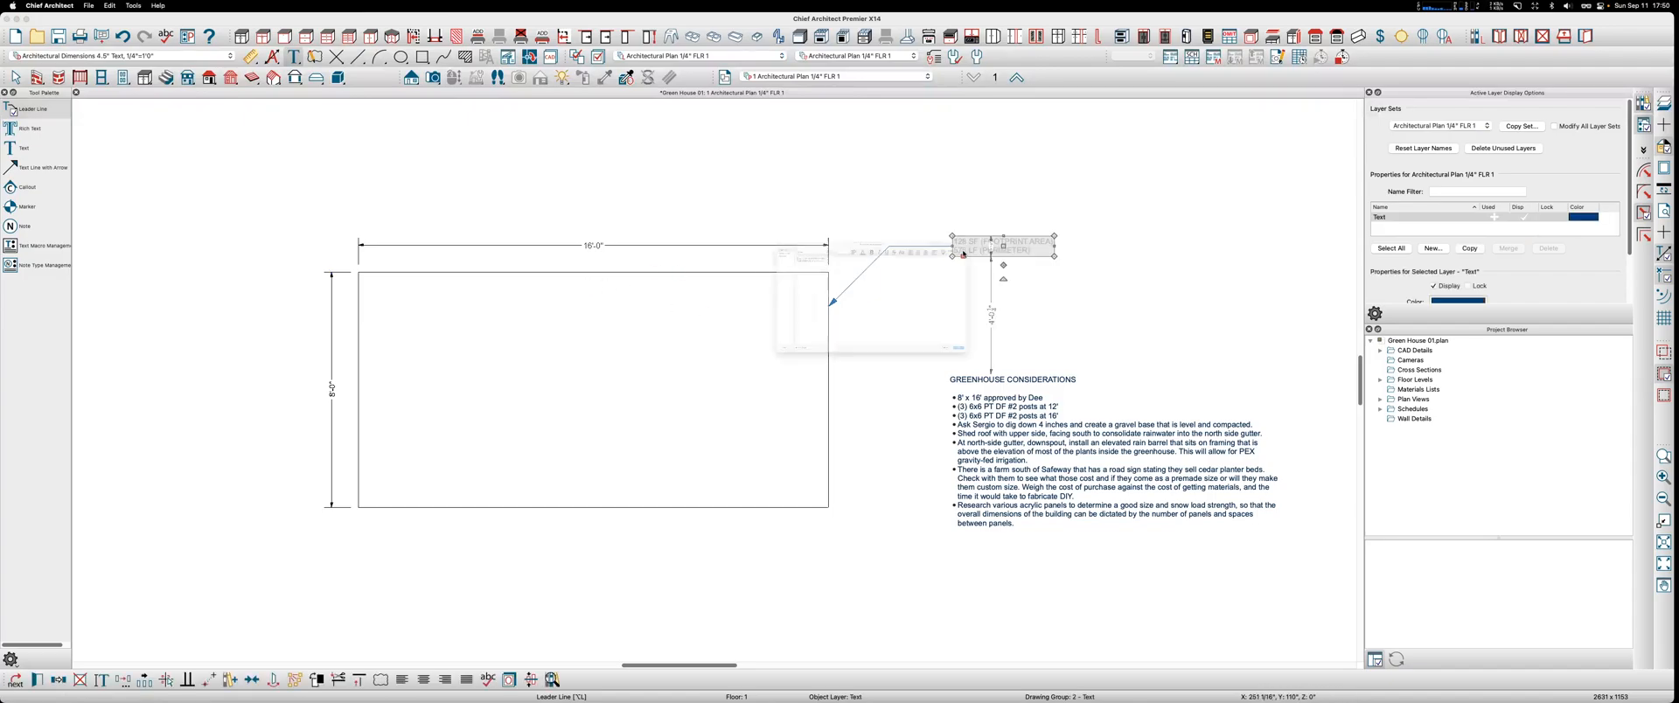
{"action": "left_click_drag", "start_coordinate": [684, 137], "coordinate": [964, 170]}
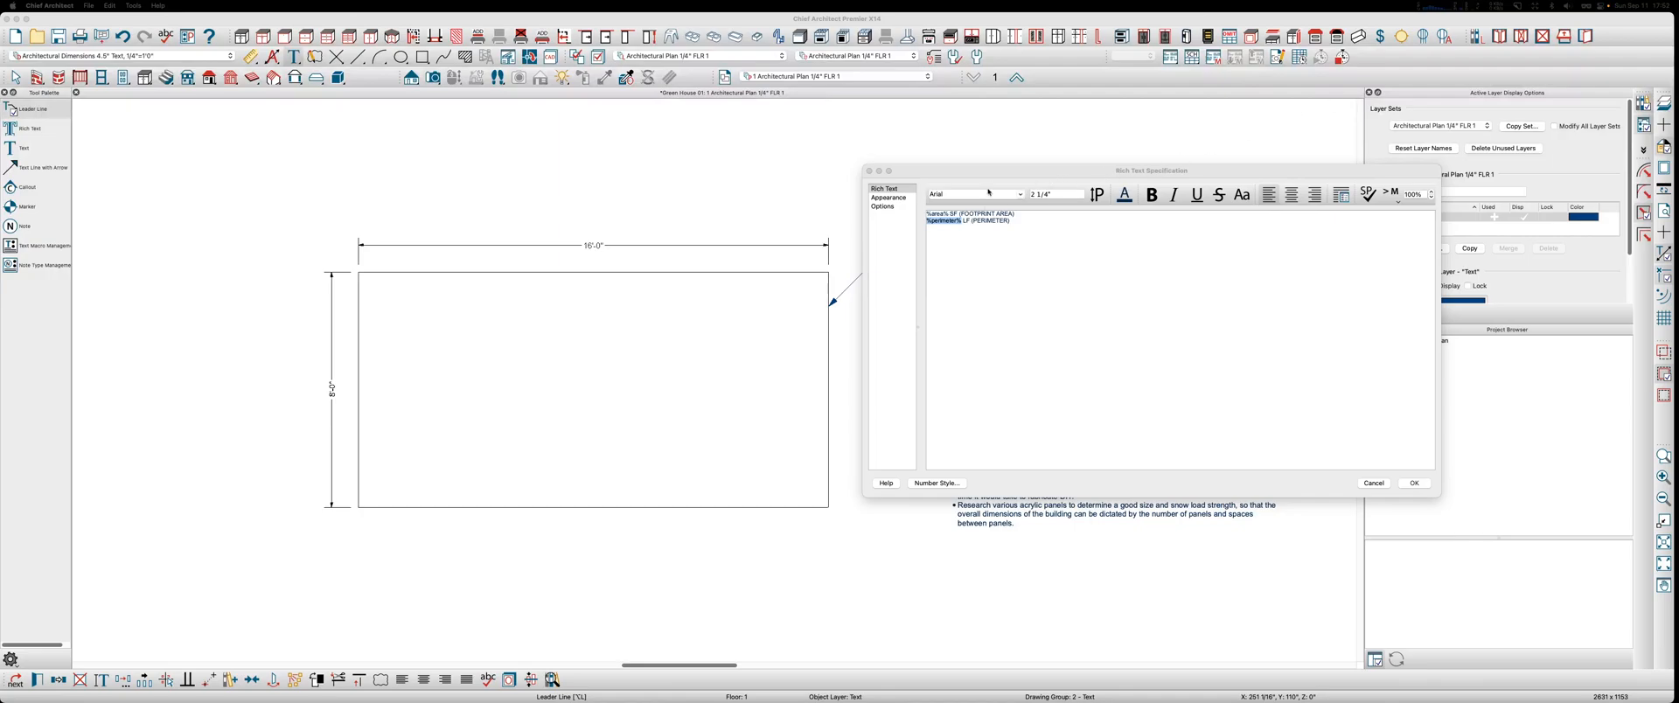
{"action": "left_click", "coordinate": [1010, 172]}
{"action": "type", "text": "%perimeter.to_ft.round(2)%"}
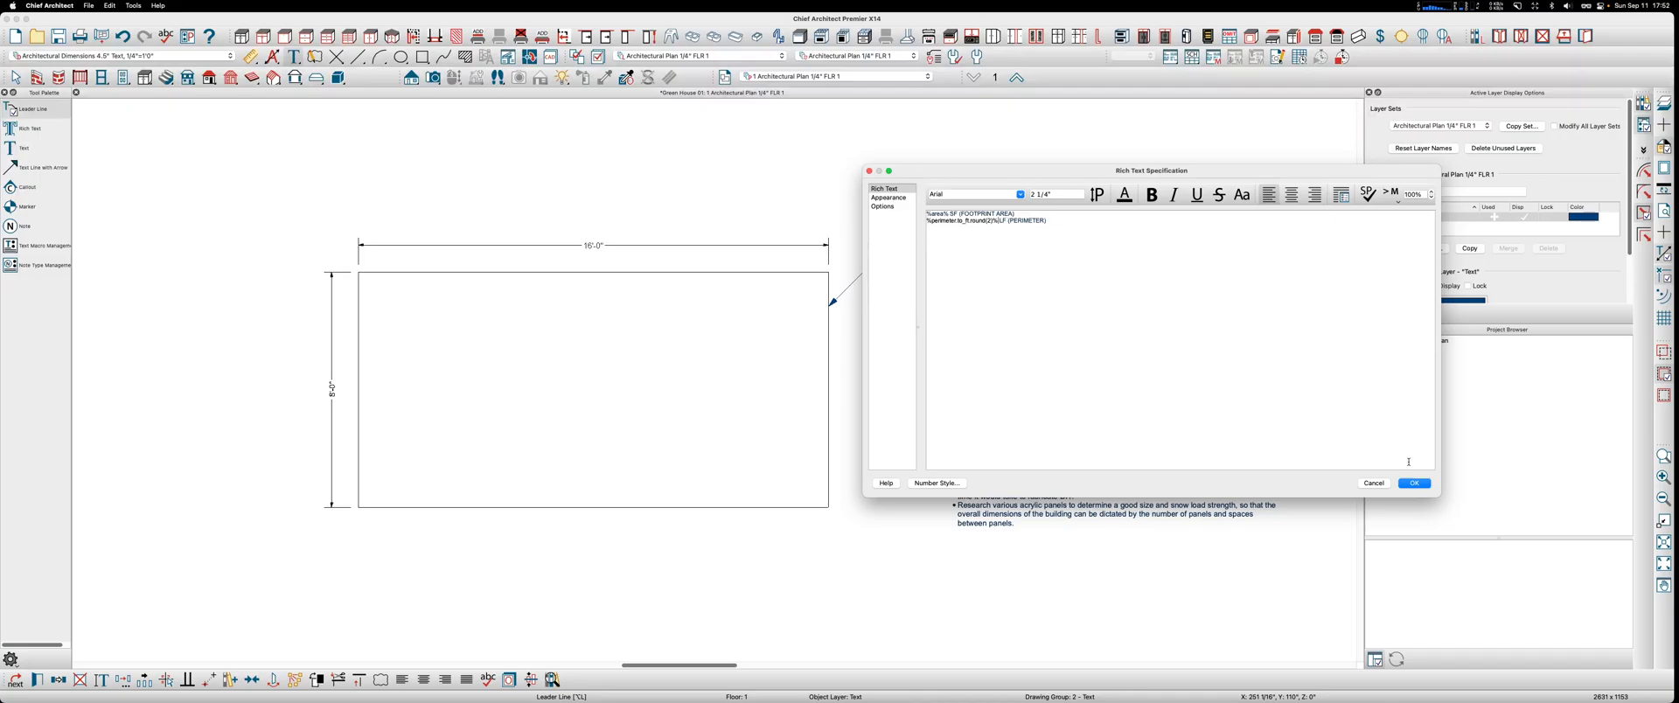
{"action": "left_click", "coordinate": [1423, 484]}
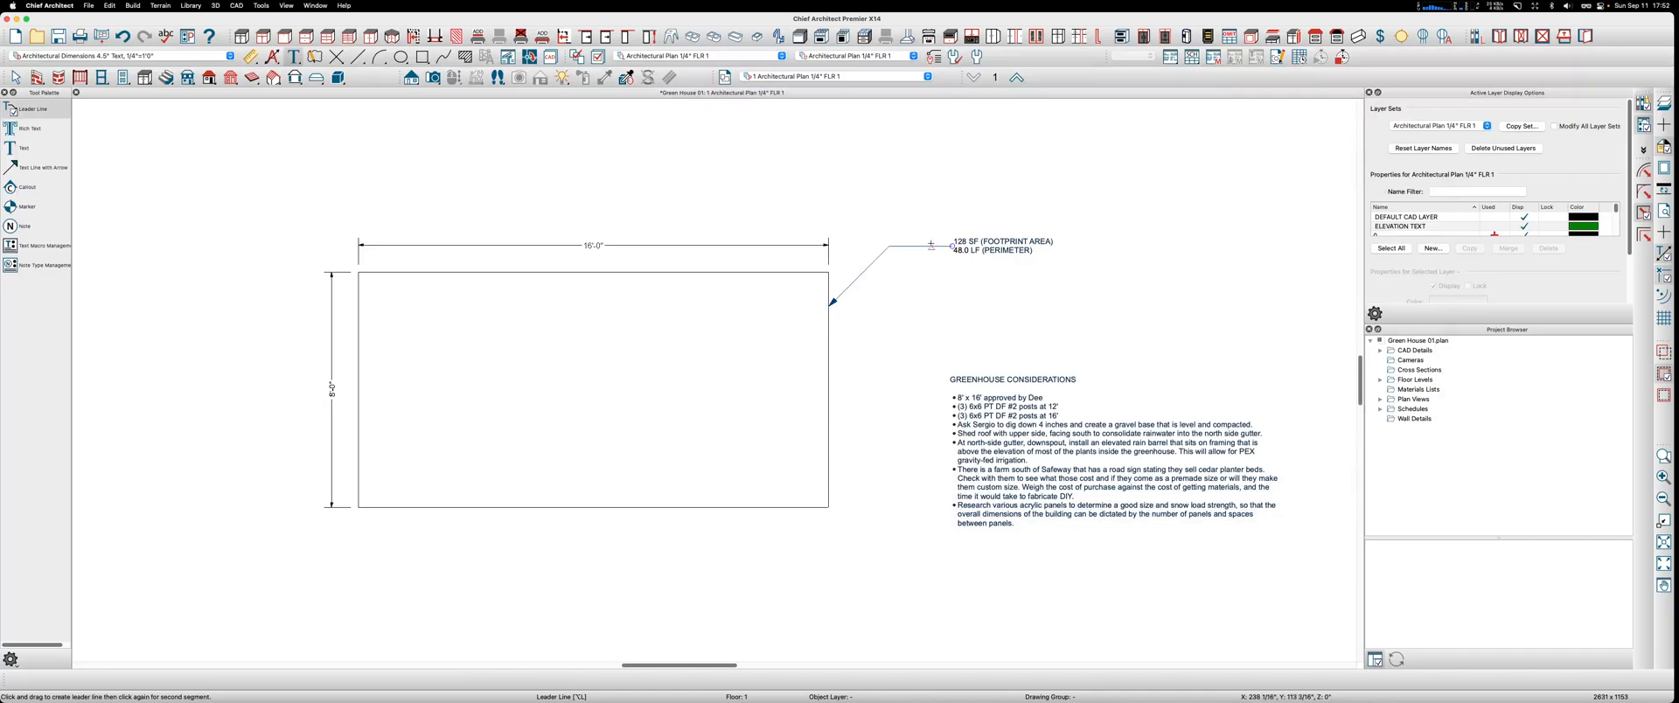
Step: Examine the leader label on the plan and check the area and perimeter macros in its text specification
{"action": "scroll", "coordinate": [956, 245], "scroll_direction": "up", "scroll_amount": 2}
{"action": "scroll", "coordinate": [850, 220], "scroll_direction": "down", "scroll_amount": 2}
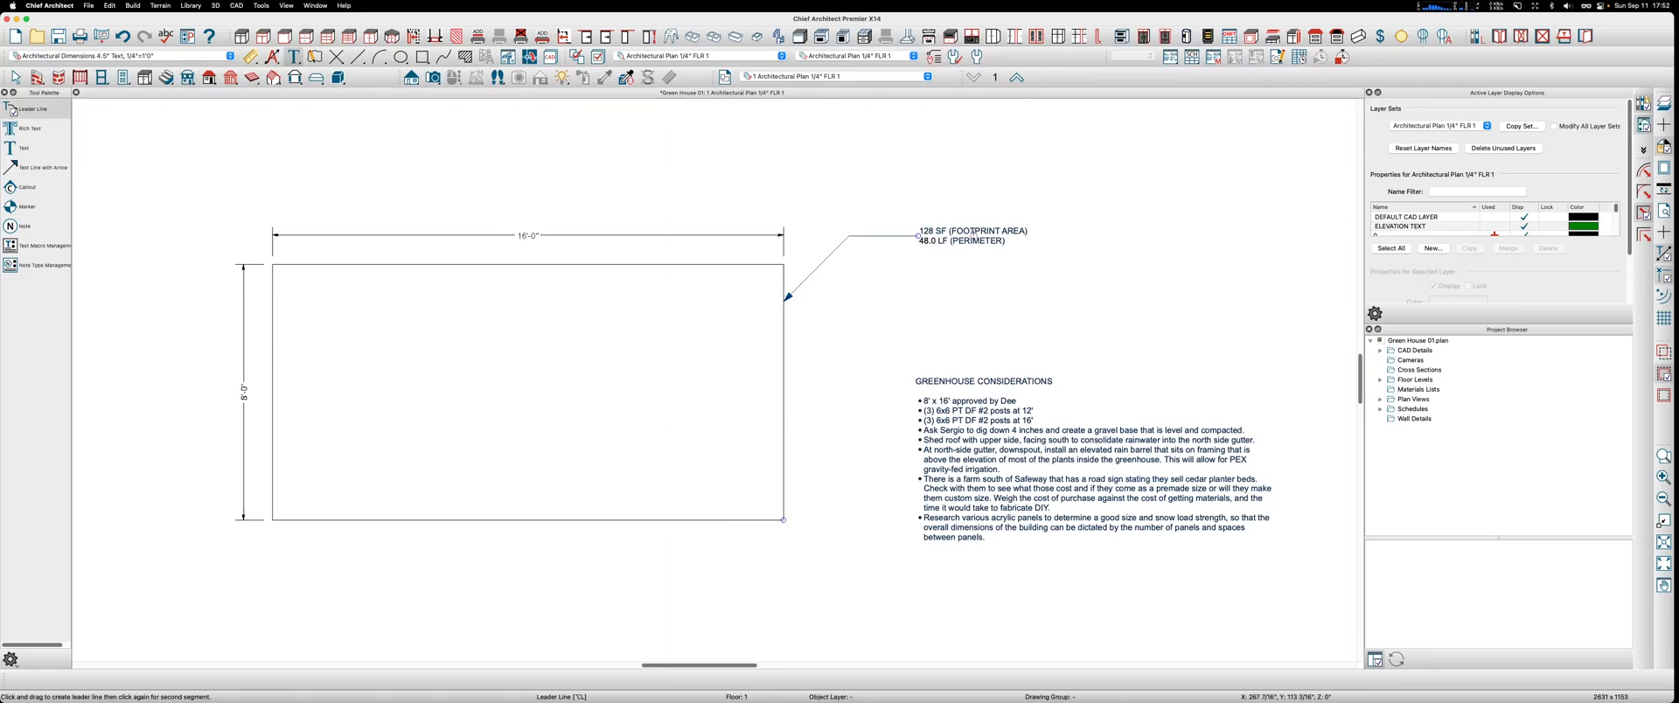
{"action": "scroll", "coordinate": [972, 233], "scroll_direction": "up", "scroll_amount": 1}
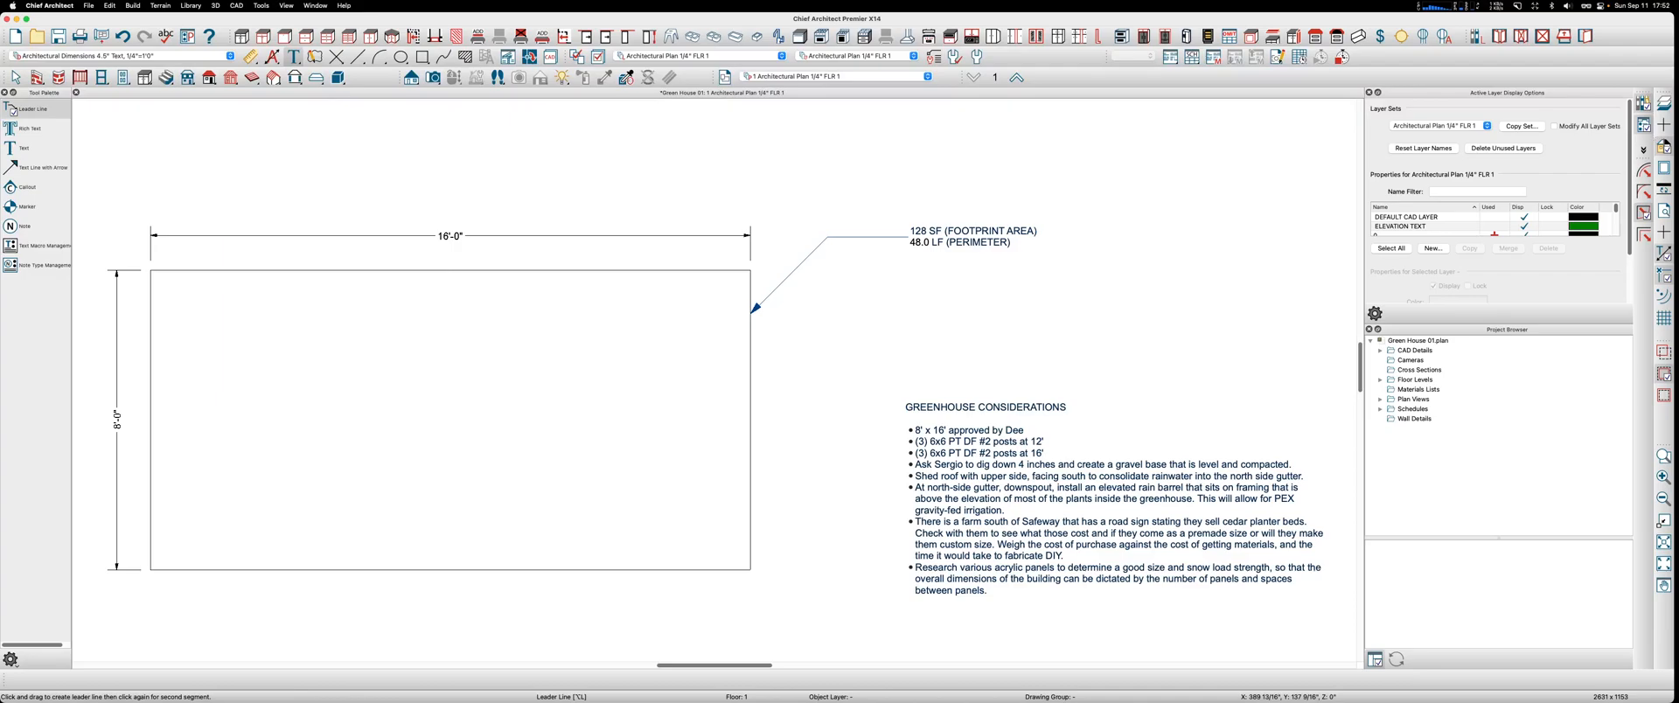
{"action": "scroll", "coordinate": [1009, 234], "scroll_direction": "down", "scroll_amount": 2}
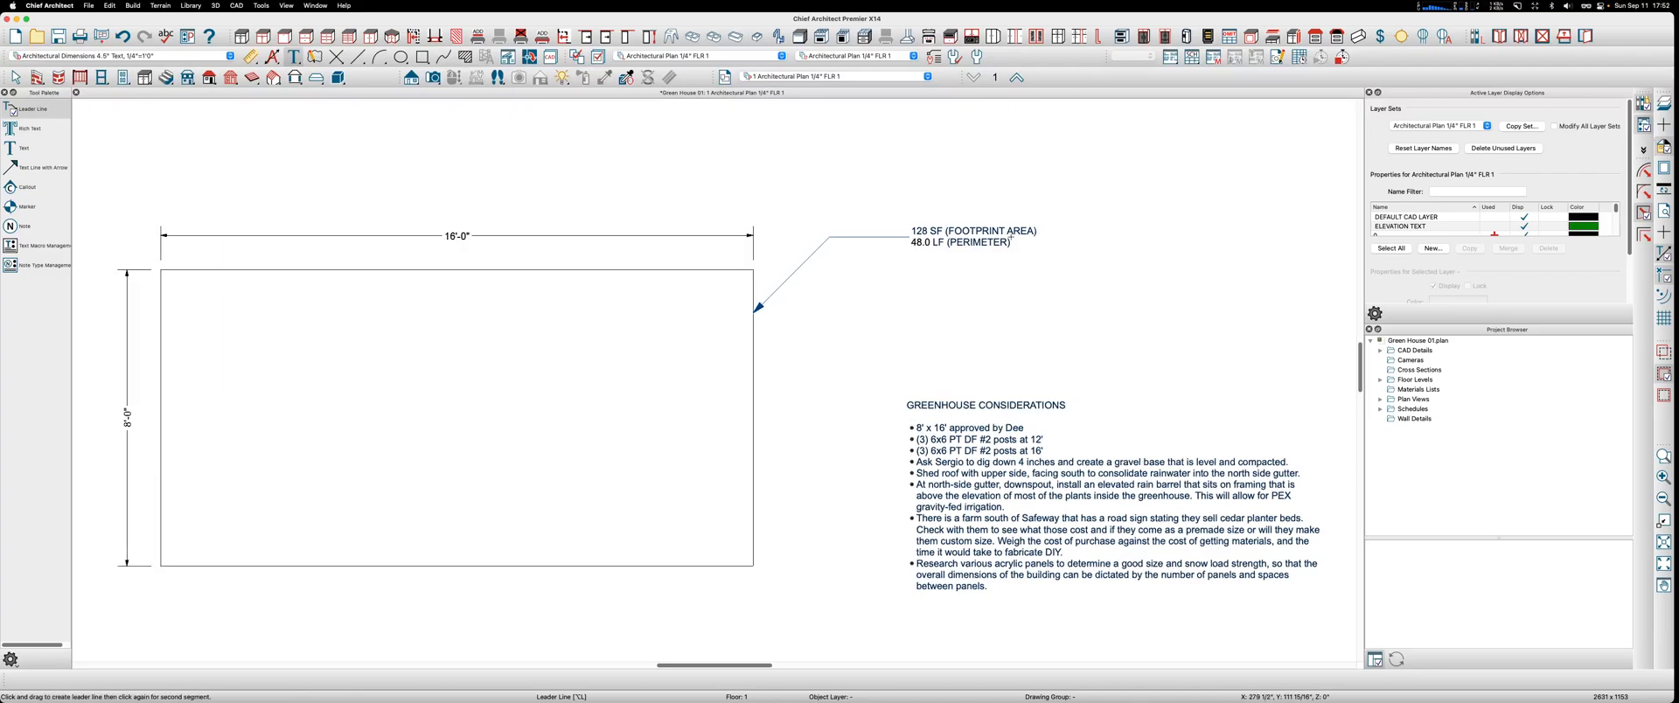
{"action": "key", "text": "space"}
{"action": "left_click", "coordinate": [955, 240]}
{"action": "double_click", "coordinate": [957, 239]}
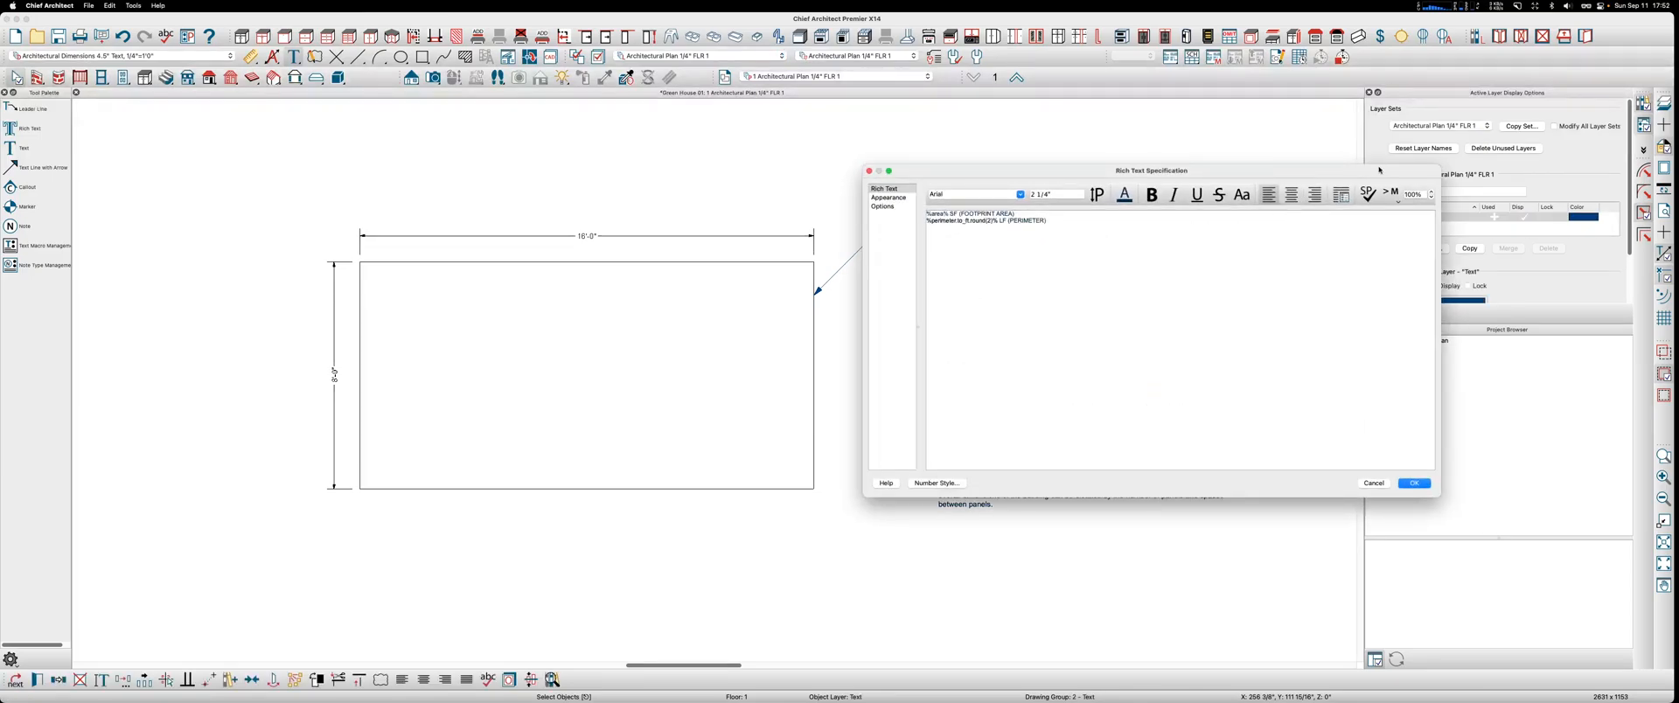
{"action": "left_click", "coordinate": [1374, 483]}
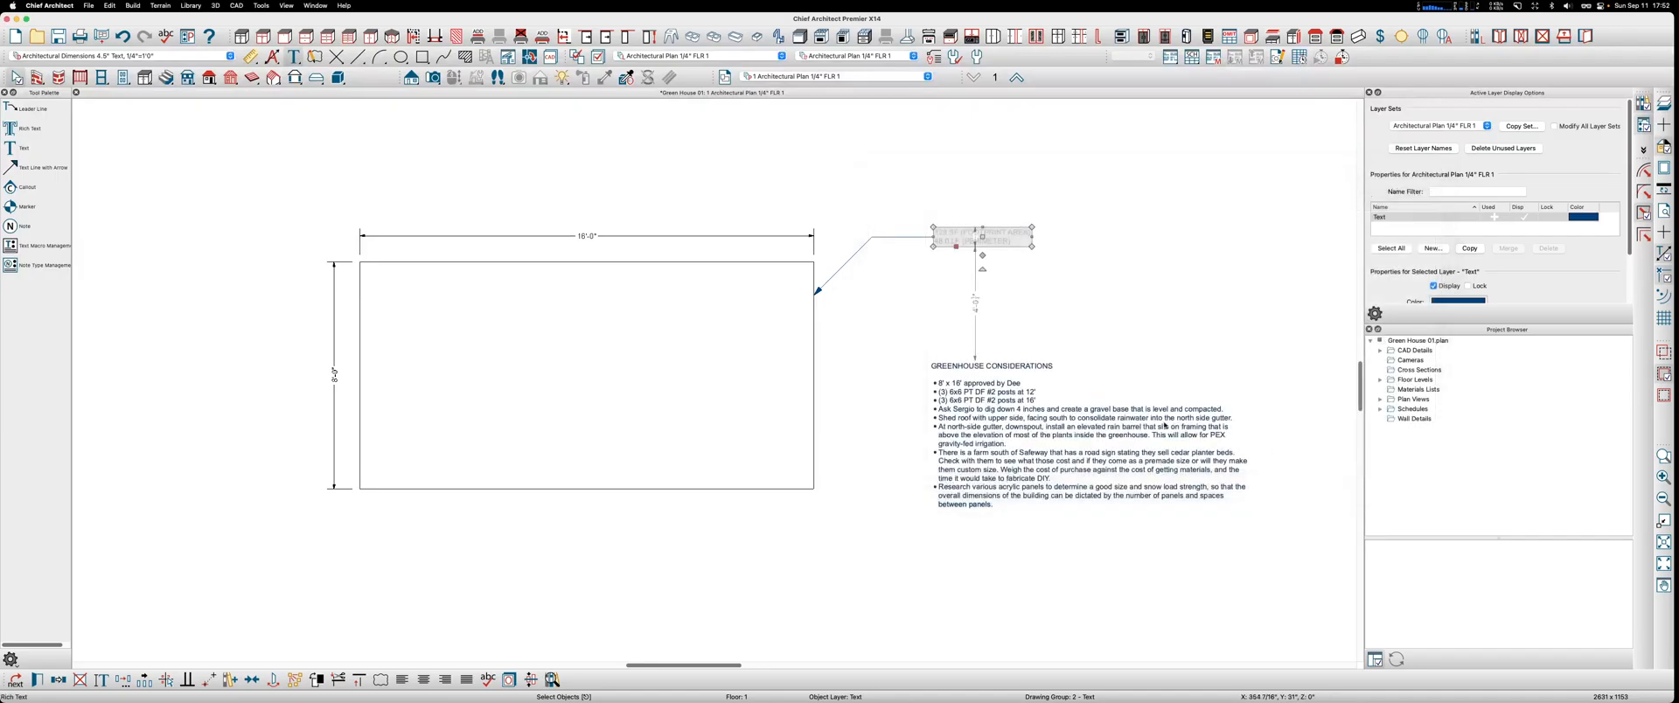
Step: Set the leader line's arrow size to 2 inches
{"action": "double_click", "coordinate": [838, 274]}
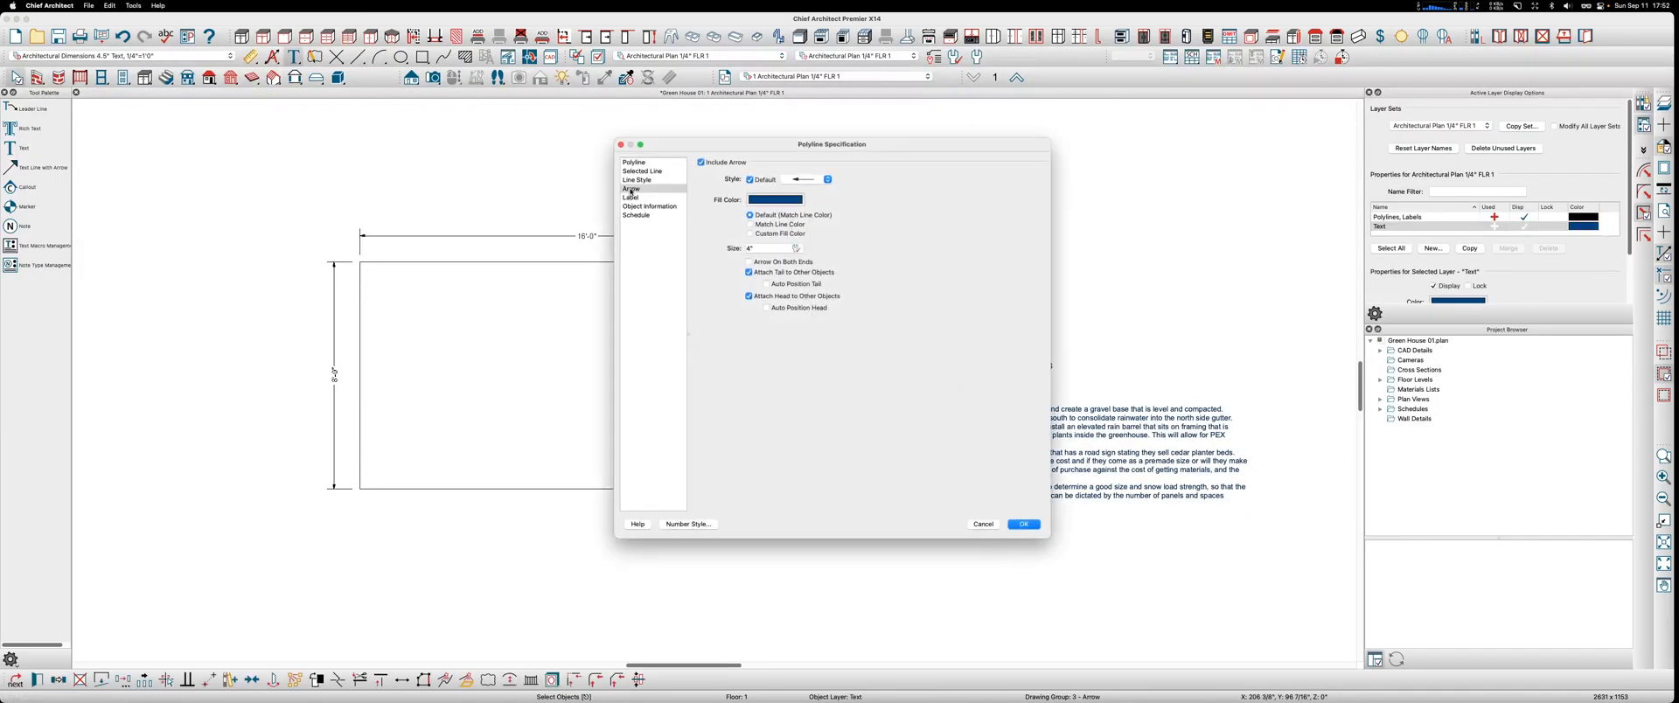
{"action": "left_click_drag", "start_coordinate": [756, 249], "coordinate": [696, 253]}
{"action": "type", "text": "2"}
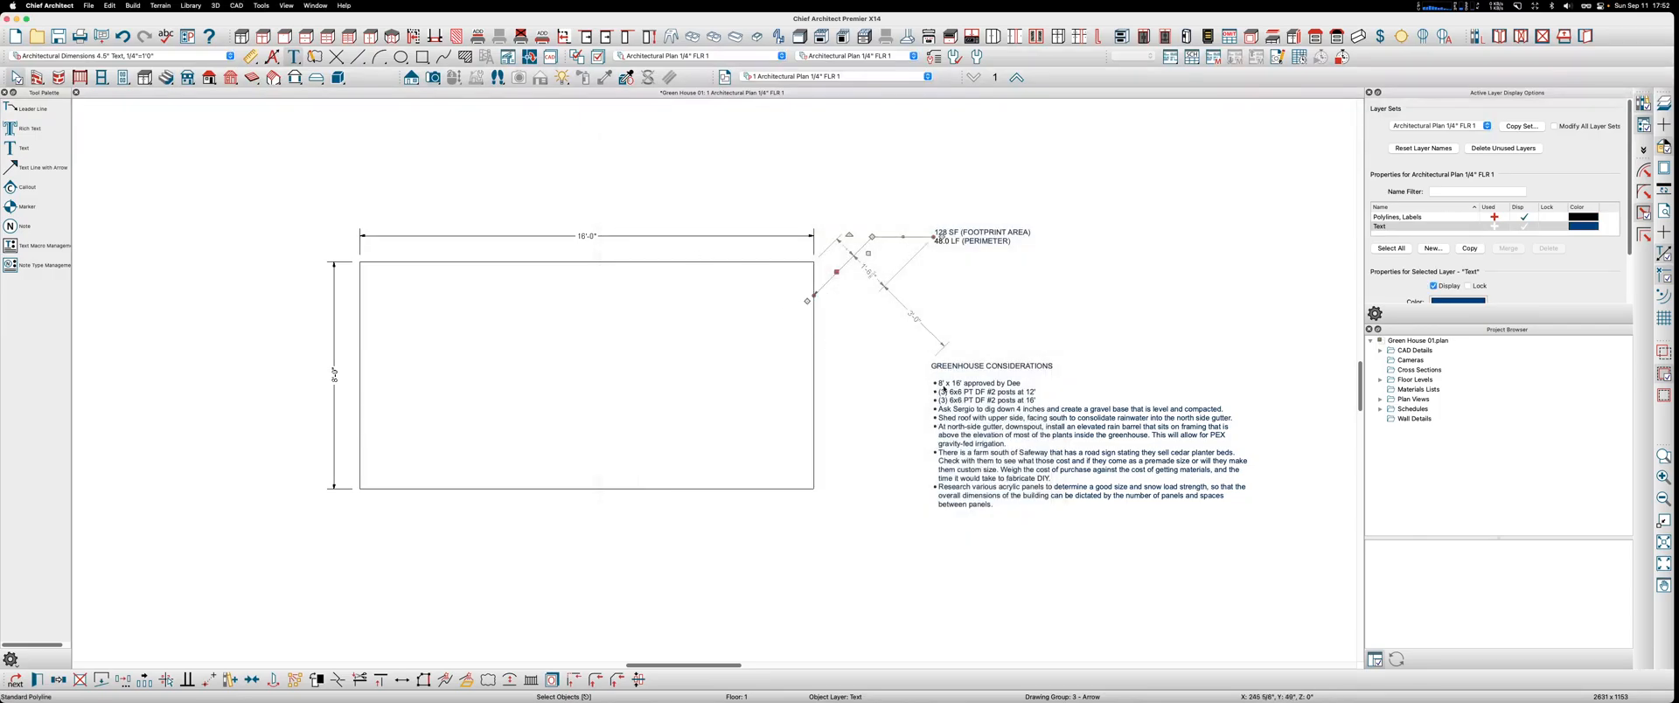
{"action": "left_click", "coordinate": [1094, 273]}
Step: Attach a second leader line to the rectangle's left edge and fill its text with the user-defined %ObjectProperties% macro
{"action": "scroll", "coordinate": [1183, 269], "scroll_direction": "down", "scroll_amount": 3}
{"action": "scroll", "coordinate": [717, 276], "scroll_direction": "up", "scroll_amount": 3}
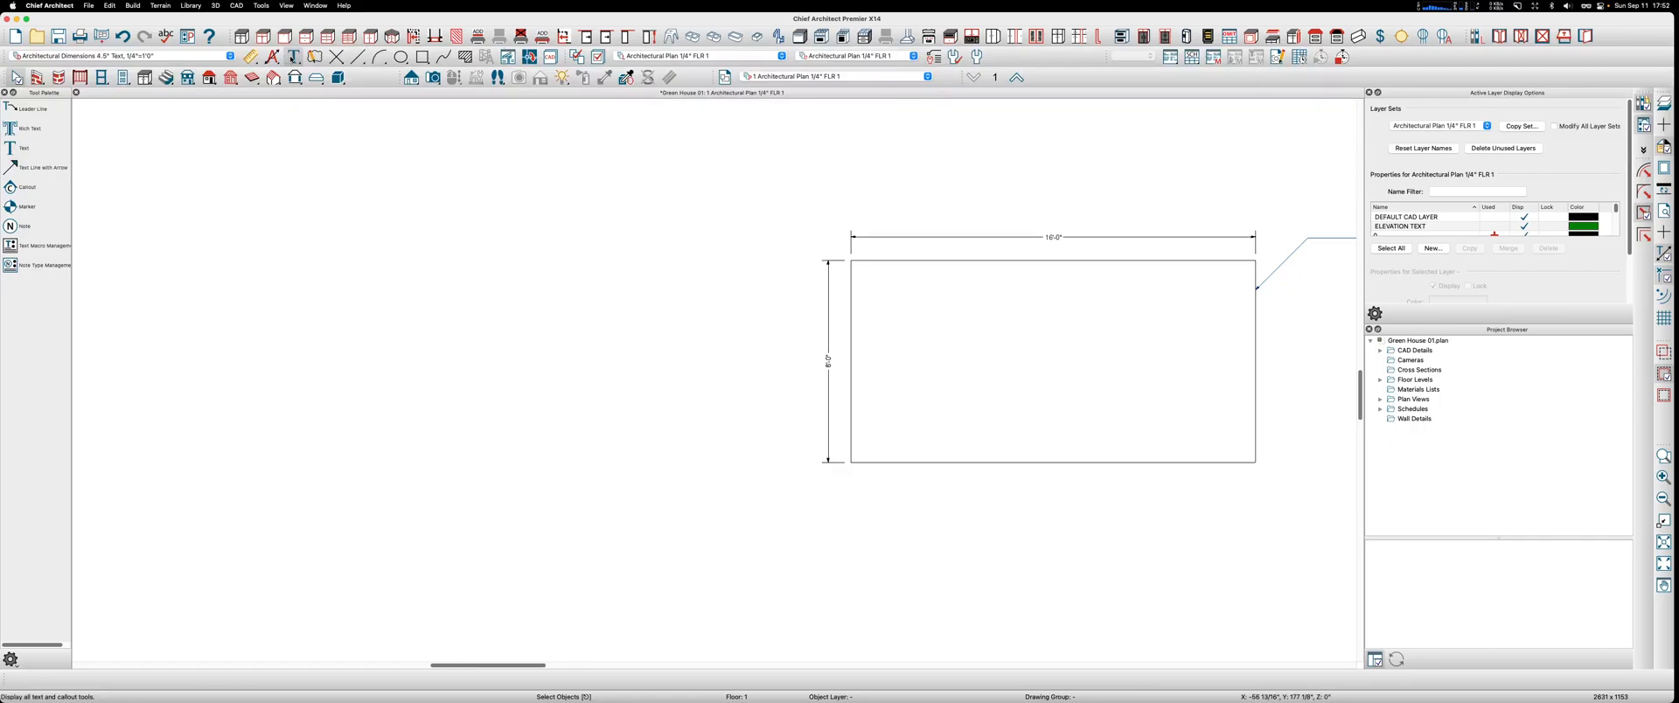
{"action": "left_click", "coordinate": [26, 108]}
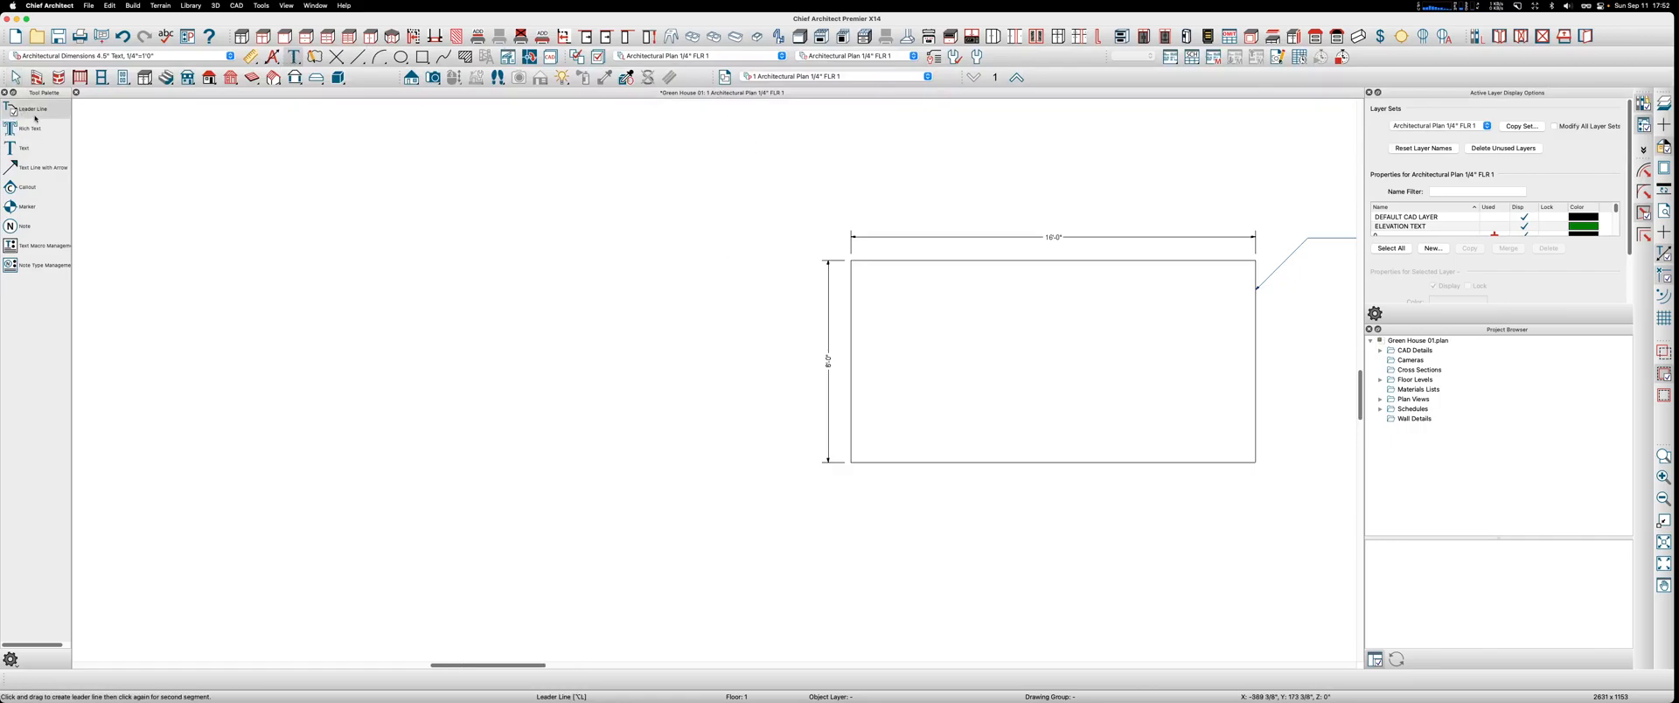
{"action": "left_click_drag", "start_coordinate": [846, 311], "coordinate": [785, 249]}
{"action": "left_click", "coordinate": [737, 249]}
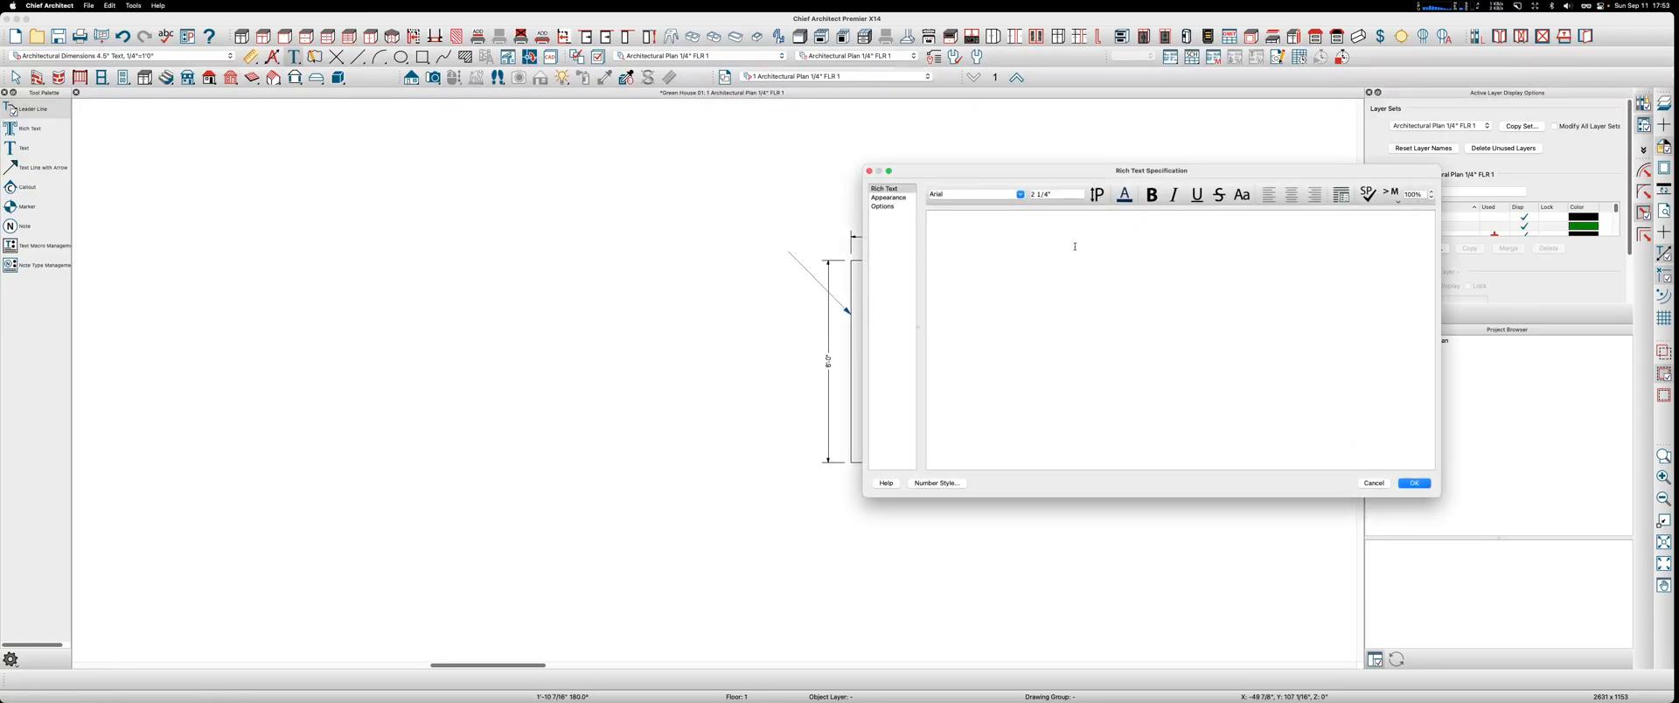
{"action": "left_click", "coordinate": [1385, 192]}
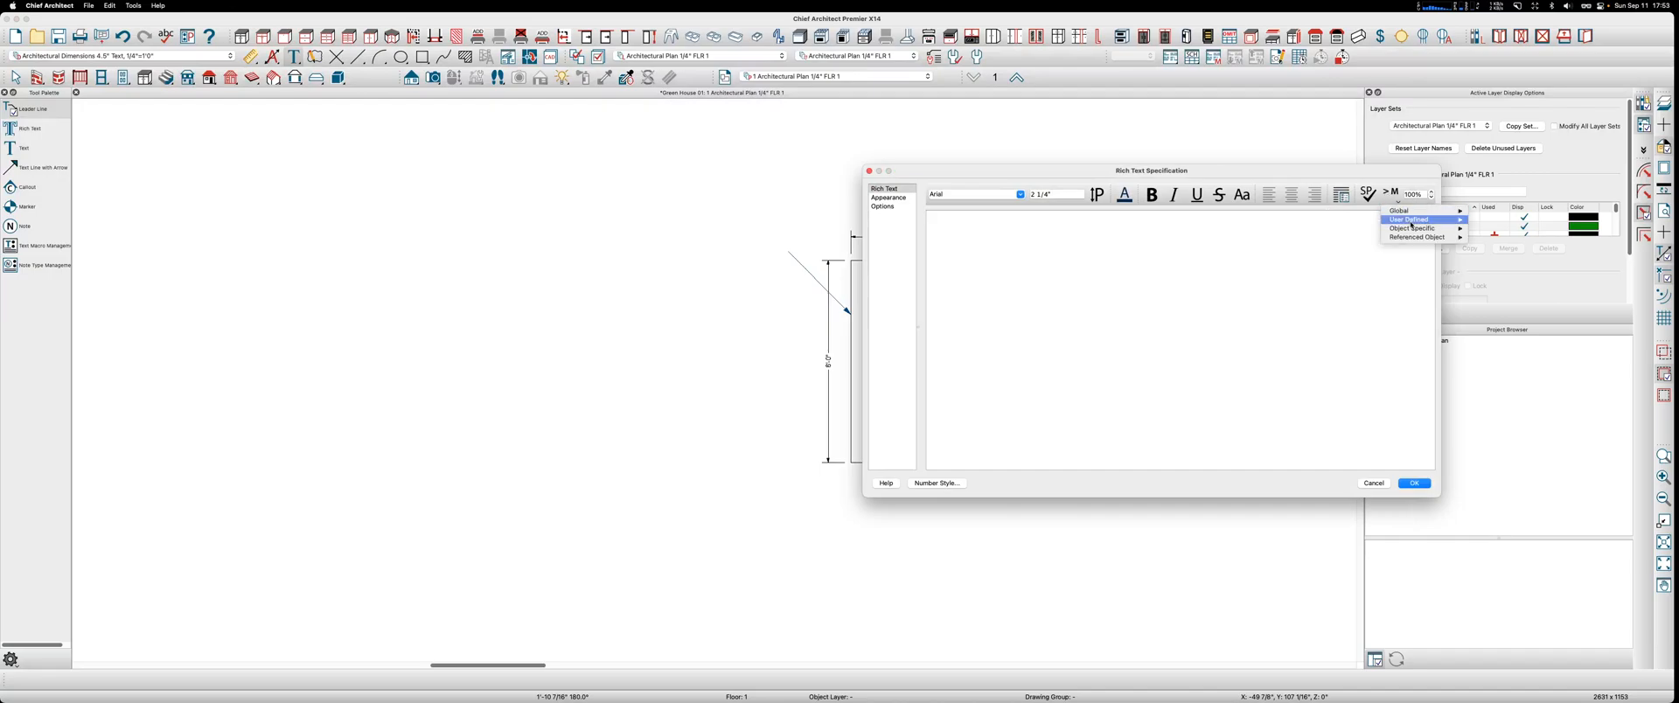
{"action": "mouse_move", "coordinate": [1409, 215]}
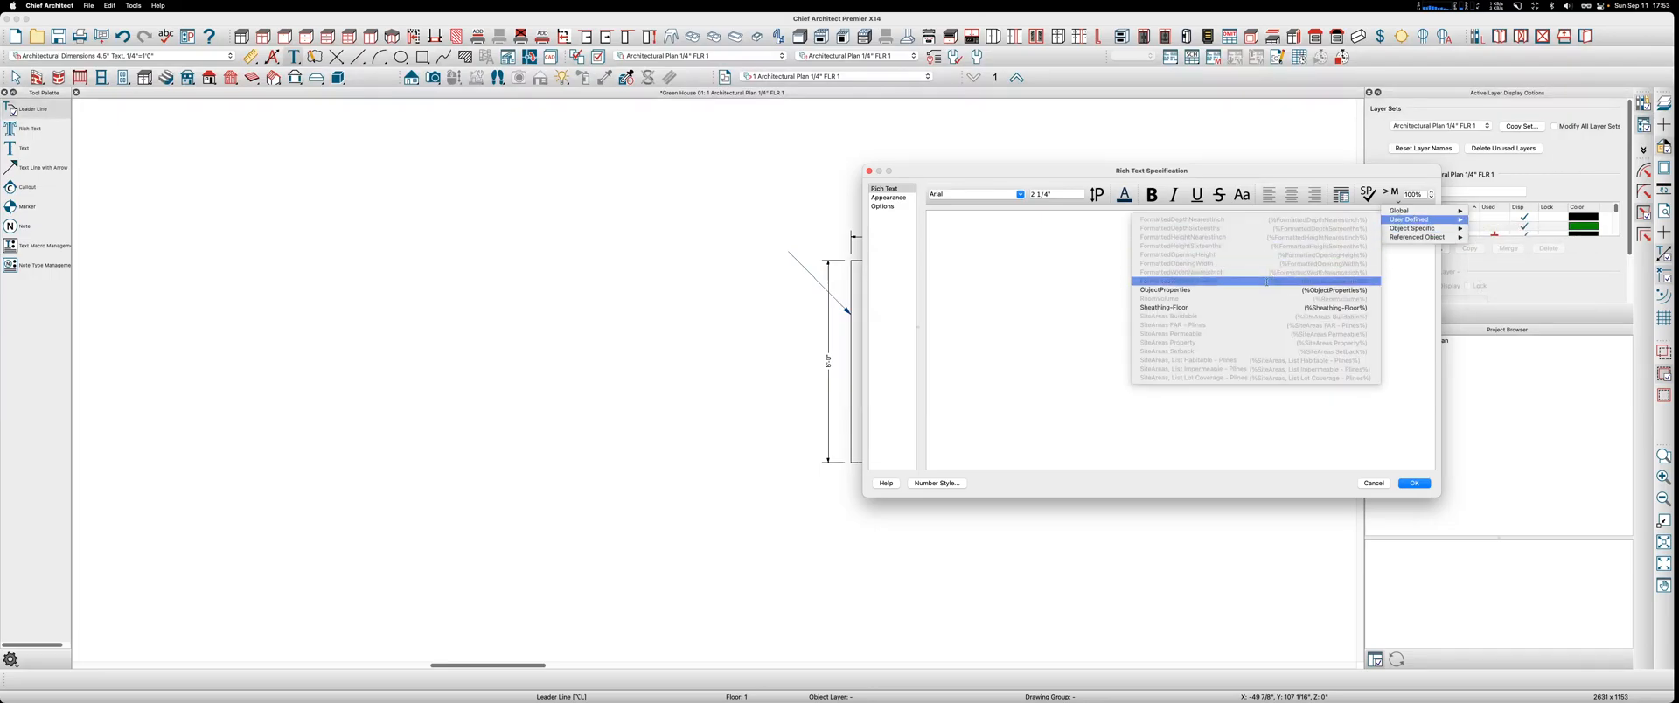
{"action": "left_click", "coordinate": [1184, 290]}
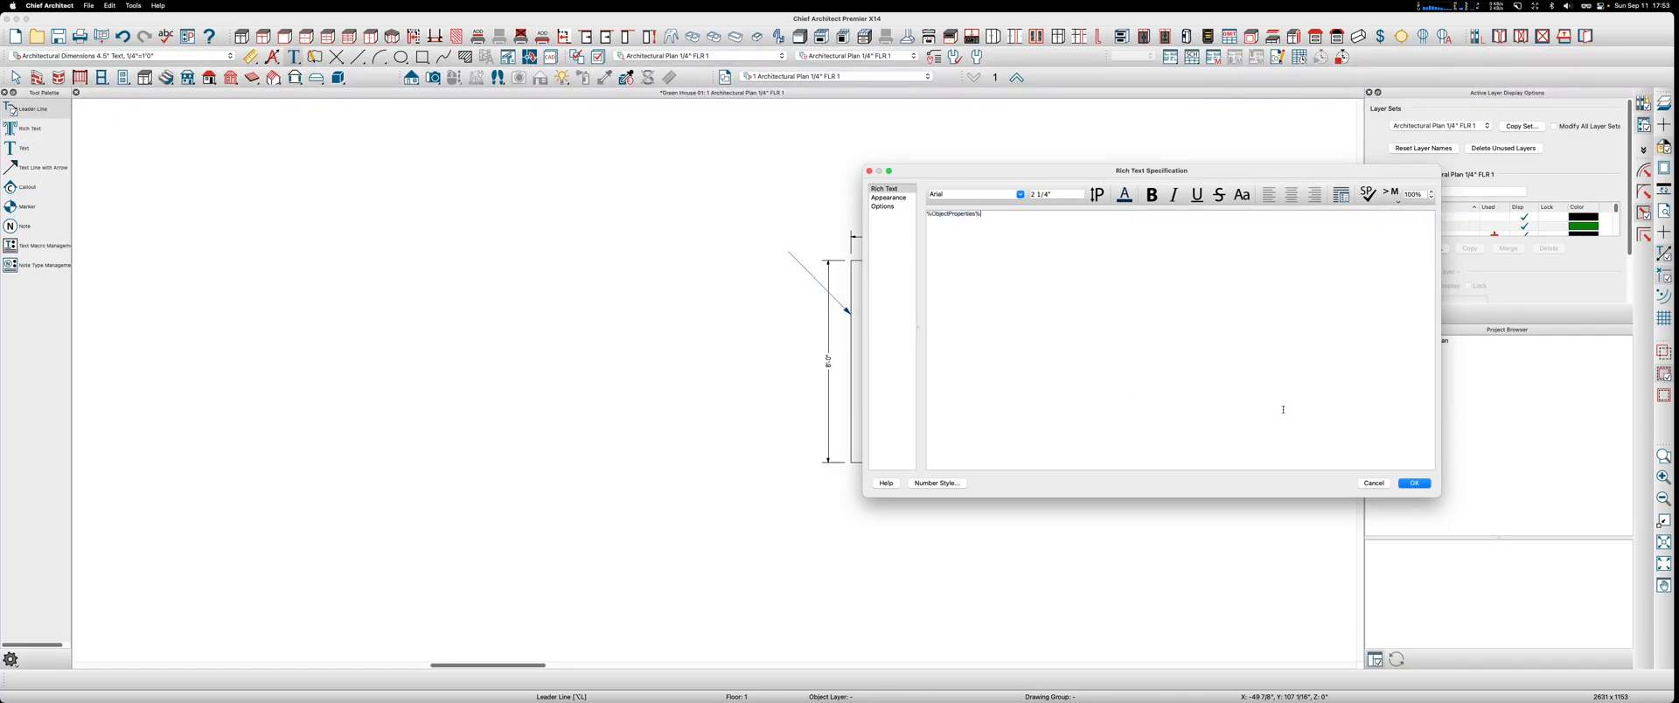
{"action": "left_click", "coordinate": [1413, 482]}
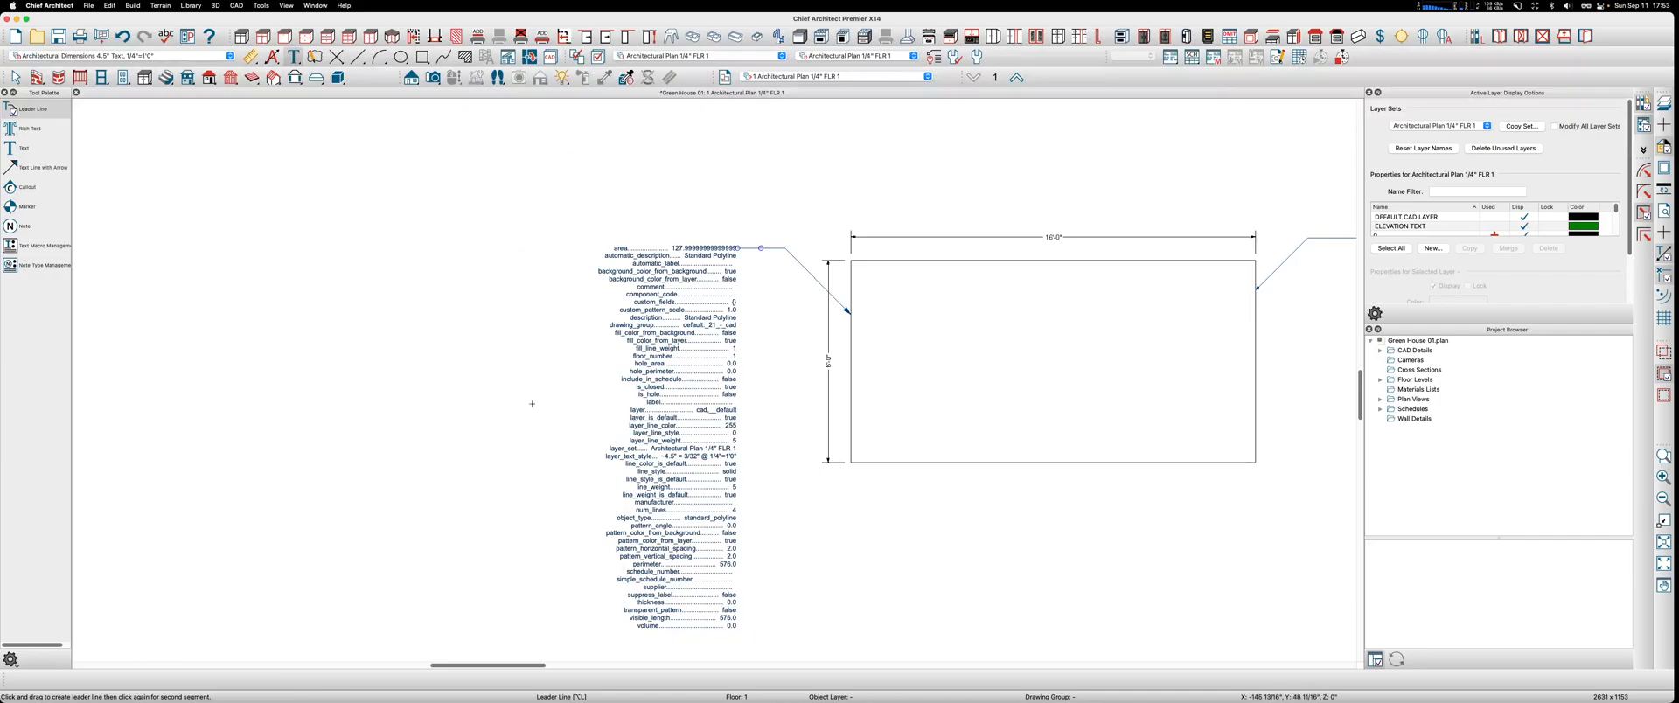
Step: Examine the property list in the second leader label and delete that label
{"action": "scroll", "coordinate": [455, 541], "scroll_direction": "up", "scroll_amount": 3}
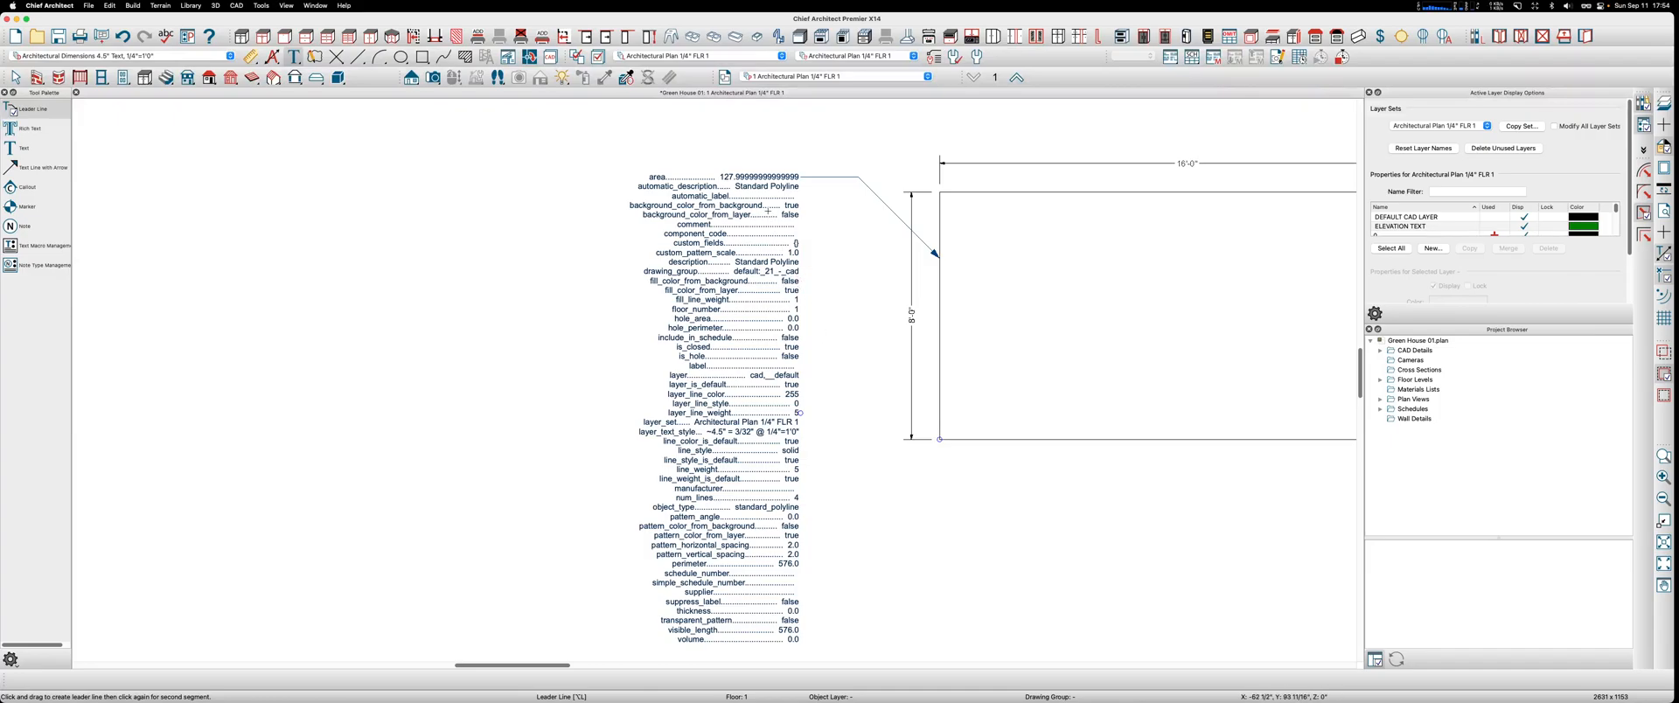
{"action": "scroll", "coordinate": [549, 248], "scroll_direction": "down", "scroll_amount": 3}
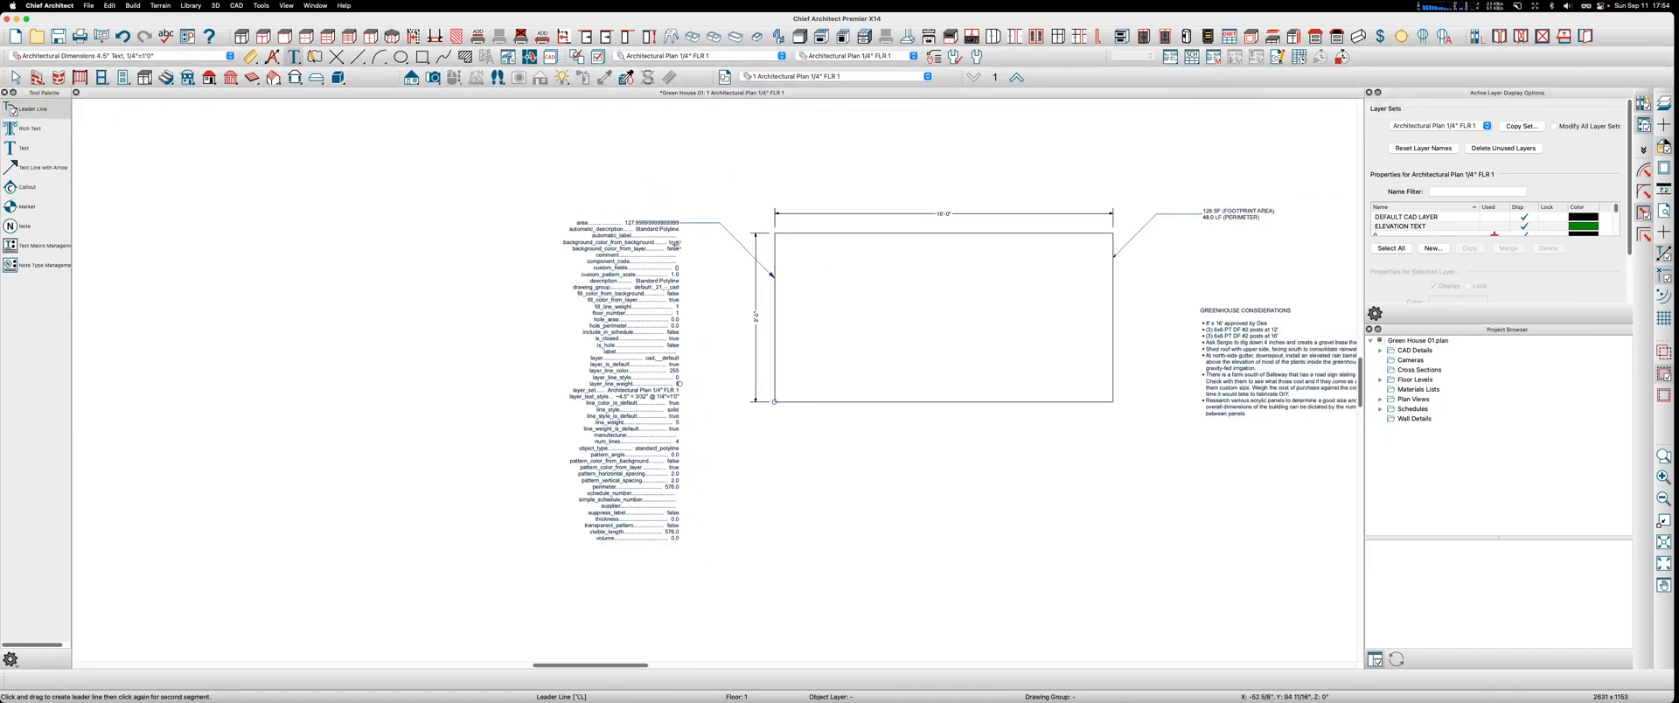
{"action": "key", "text": "space"}
{"action": "left_click", "coordinate": [681, 230]}
{"action": "key", "text": "Delete"}
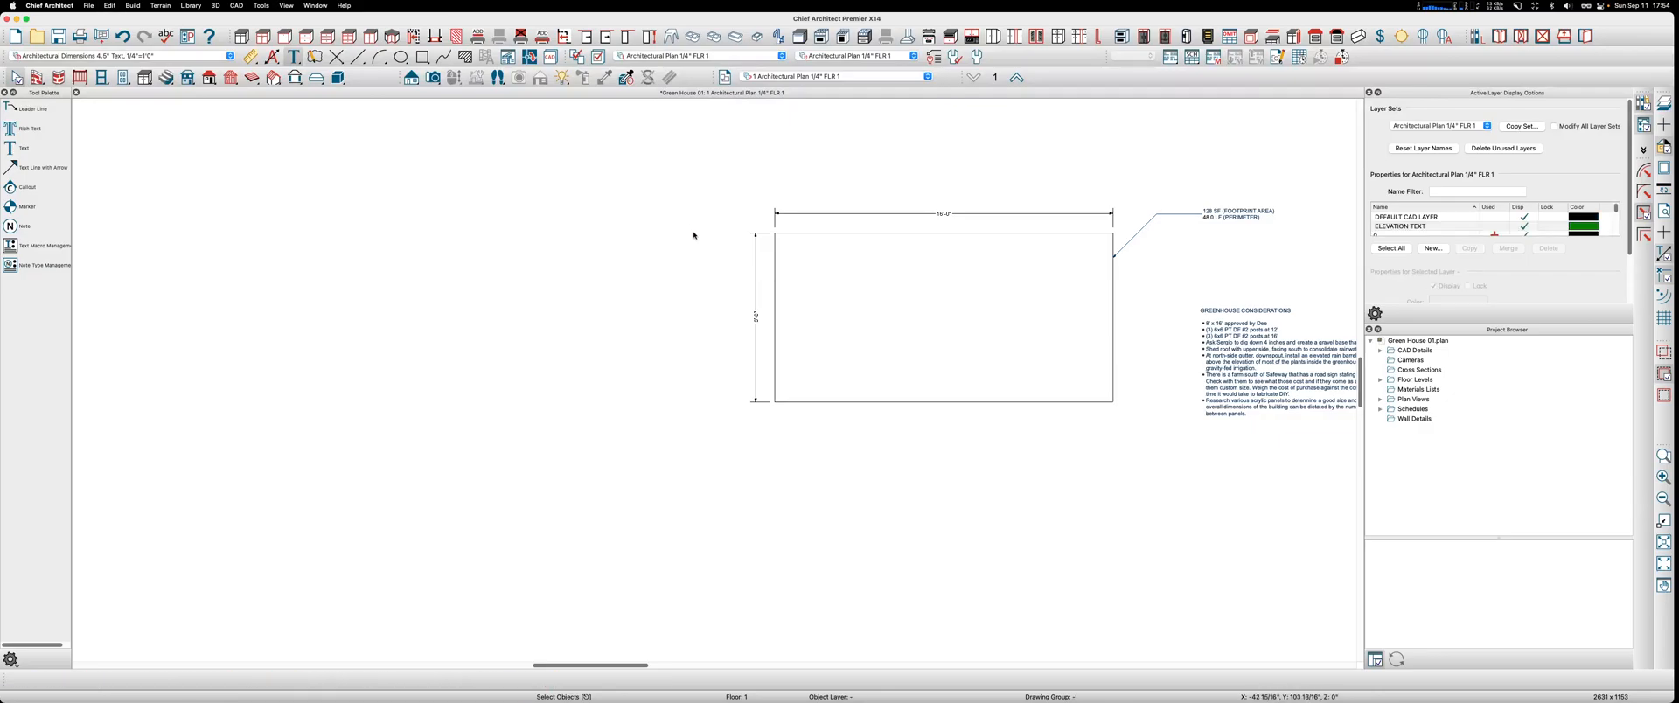
Step: Draw a closed rectangle of four straight railings above the greenhouse rectangle, about 15.5 feet wide and 8 feet deep
{"action": "scroll", "coordinate": [427, 390], "scroll_direction": "down", "scroll_amount": 1}
{"action": "scroll", "coordinate": [824, 315], "scroll_direction": "up", "scroll_amount": 4}
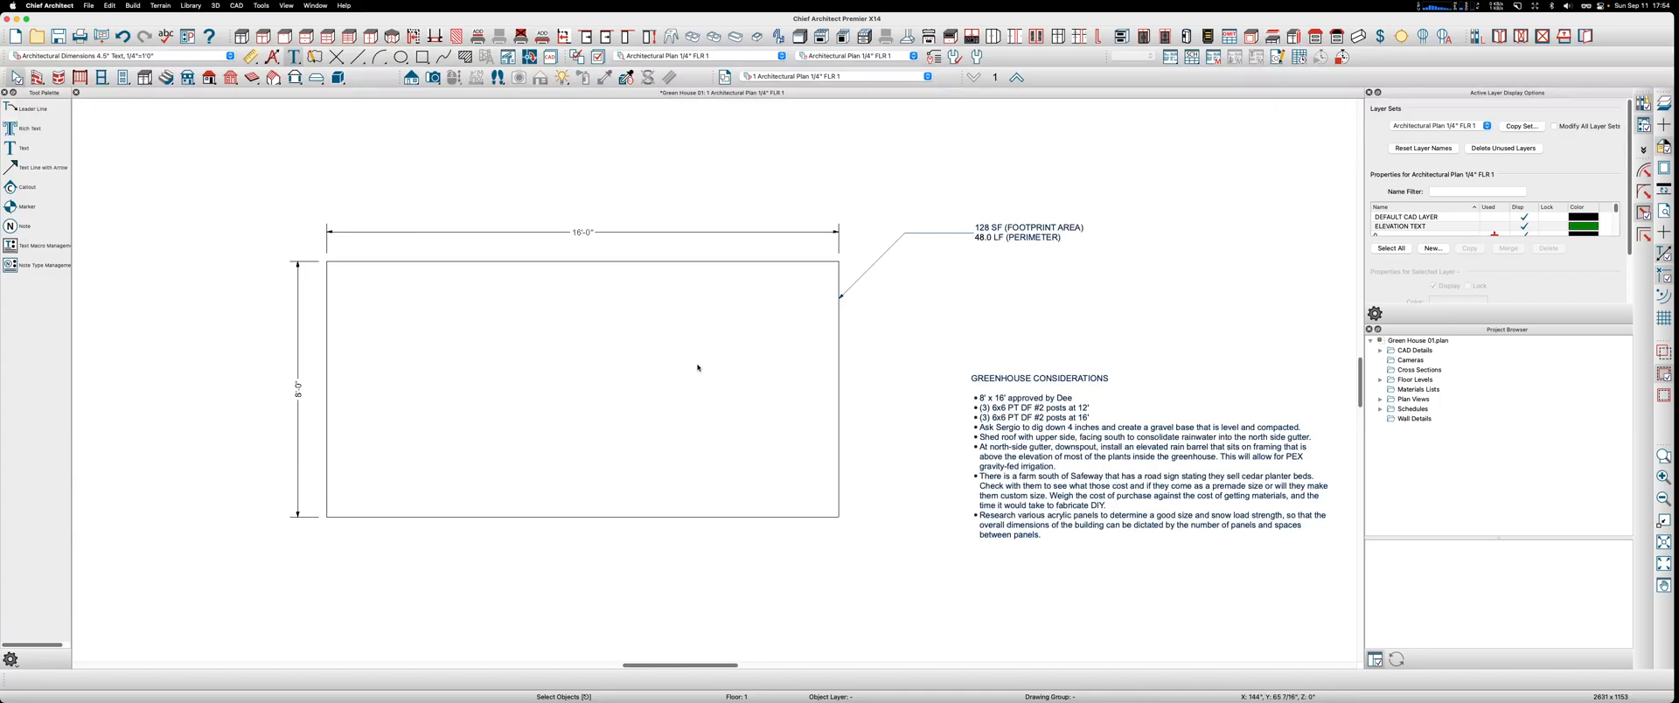
{"action": "scroll", "coordinate": [413, 361], "scroll_direction": "down", "scroll_amount": 2}
{"action": "scroll", "coordinate": [667, 472], "scroll_direction": "down", "scroll_amount": 2}
{"action": "scroll", "coordinate": [513, 173], "scroll_direction": "up", "scroll_amount": 1}
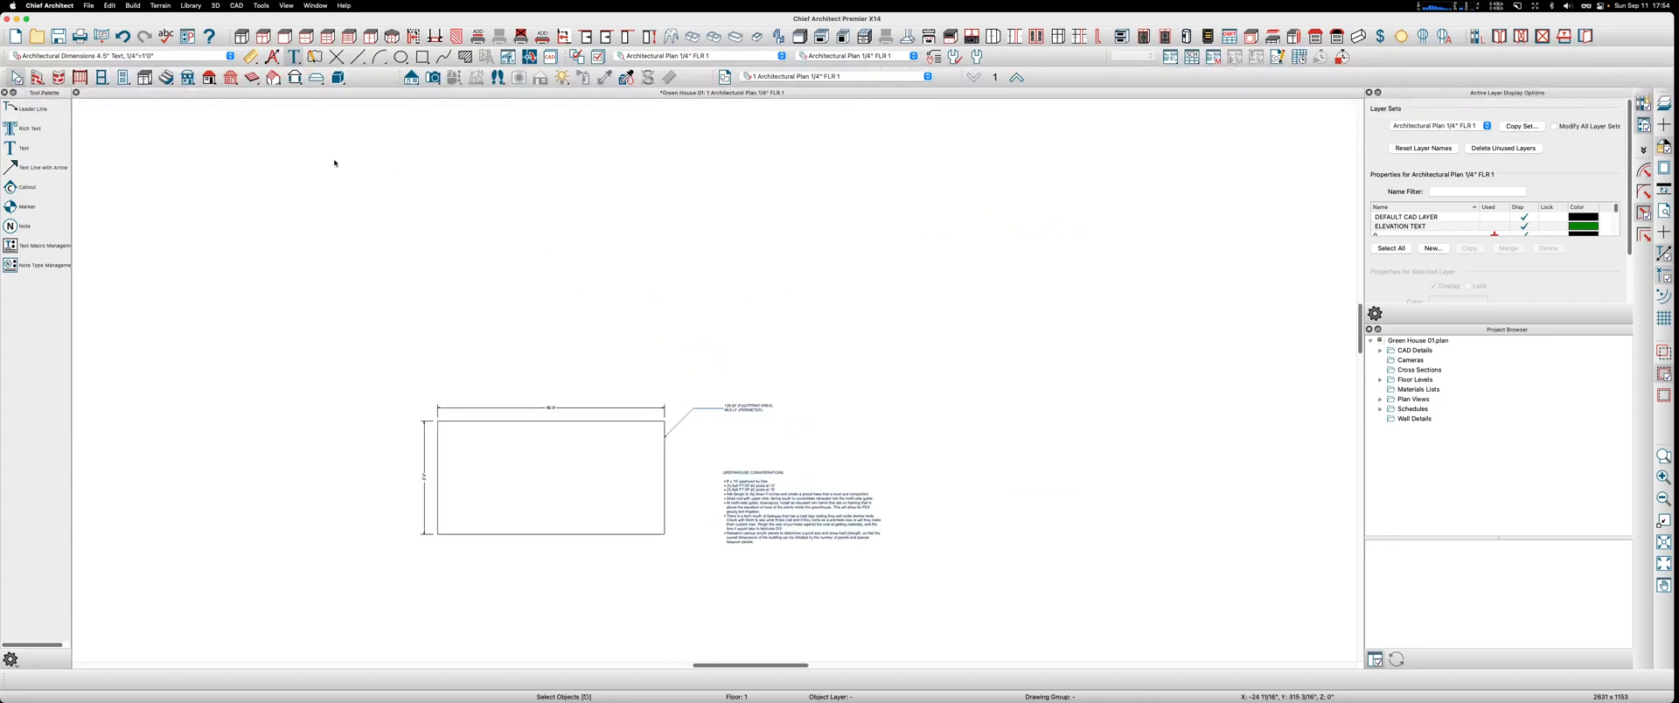
{"action": "left_click", "coordinate": [82, 78]}
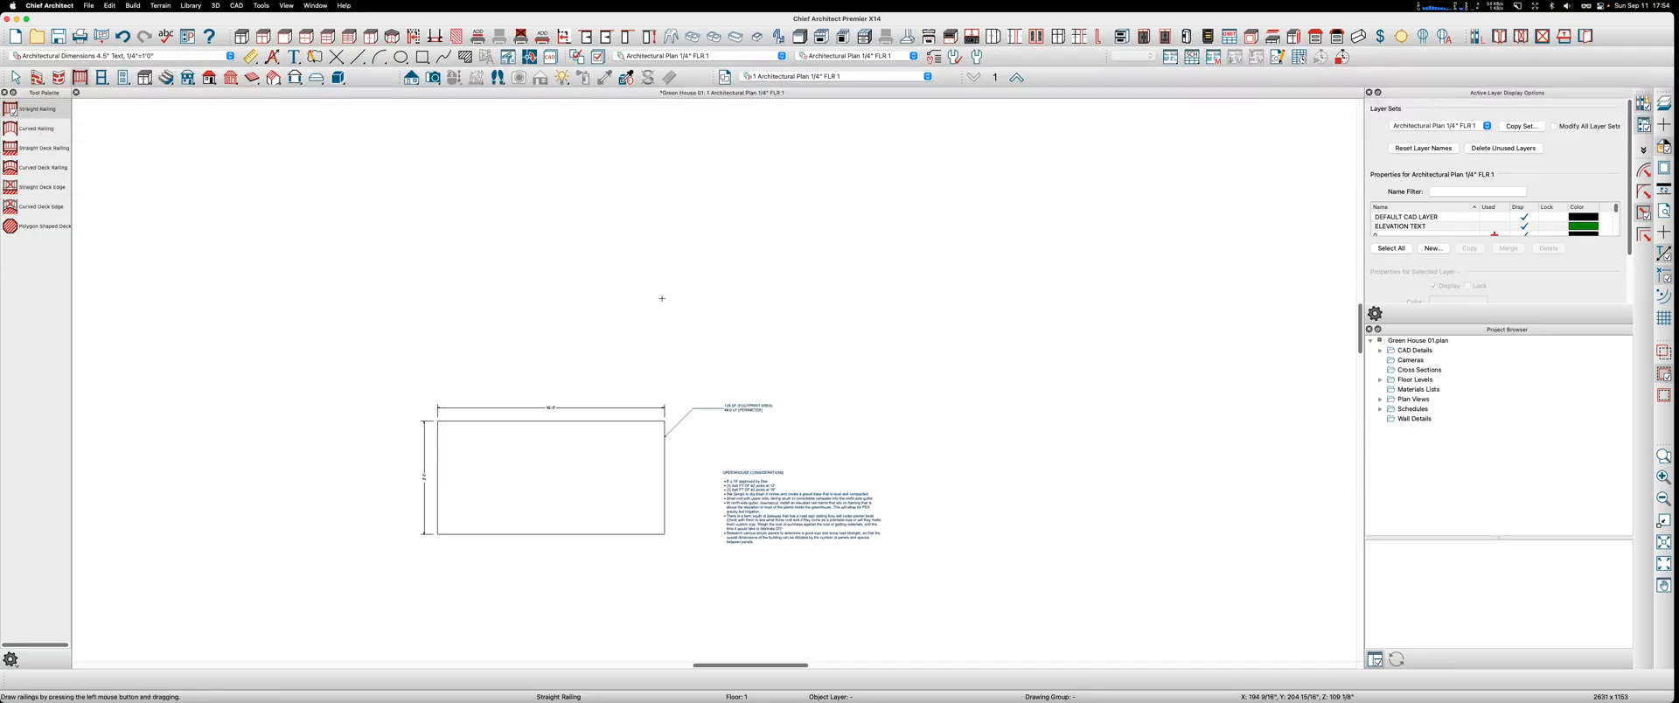
{"action": "left_click_drag", "start_coordinate": [661, 299], "coordinate": [442, 185]}
{"action": "left_click_drag", "start_coordinate": [443, 183], "coordinate": [663, 184]}
{"action": "left_click_drag", "start_coordinate": [663, 185], "coordinate": [663, 294]}
{"action": "scroll", "coordinate": [635, 172], "scroll_direction": "up", "scroll_amount": 3}
{"action": "key", "text": "space"}
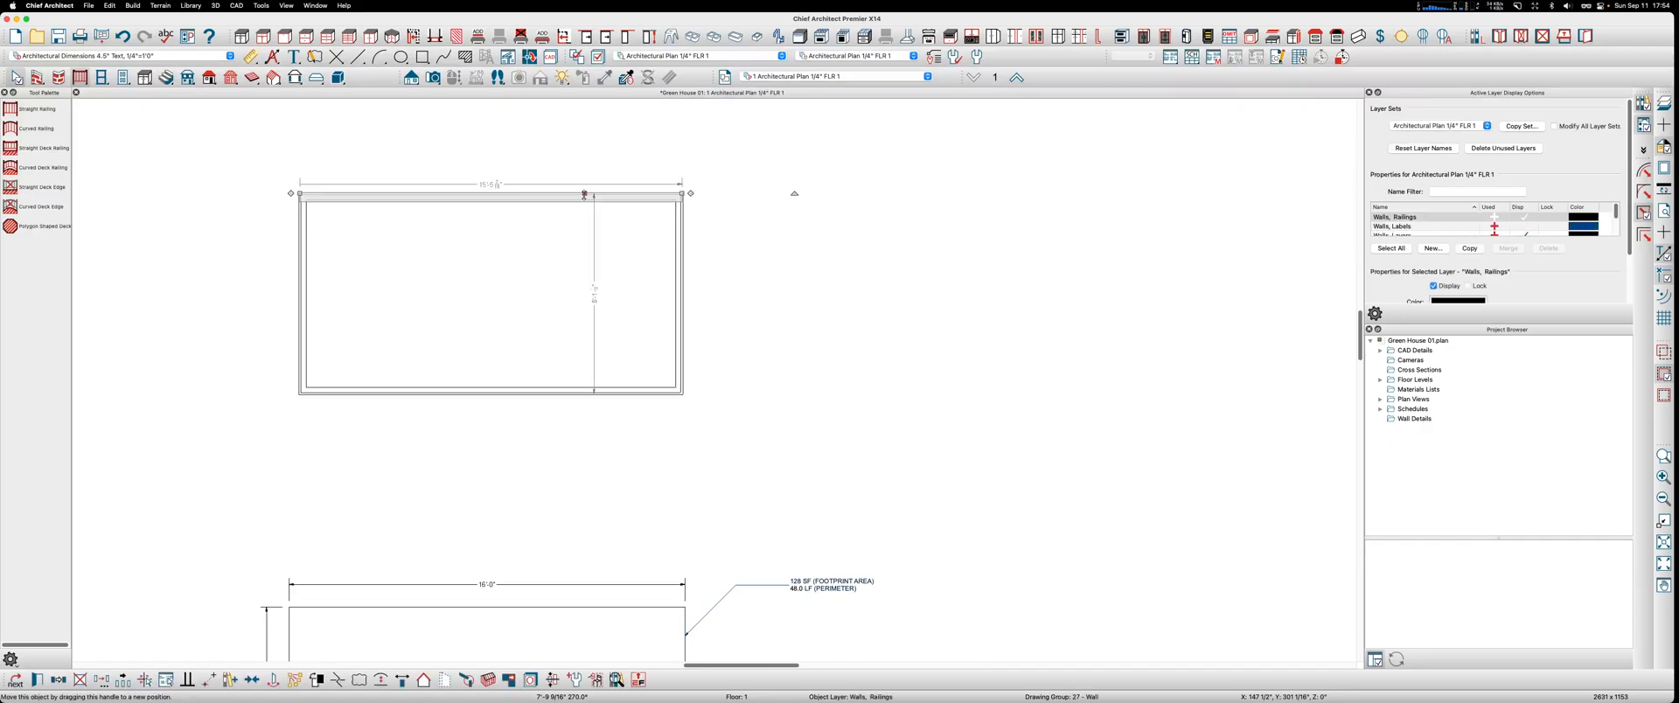
{"action": "left_click", "coordinate": [539, 288]}
{"action": "scroll", "coordinate": [539, 288], "scroll_direction": "down", "scroll_amount": 3}
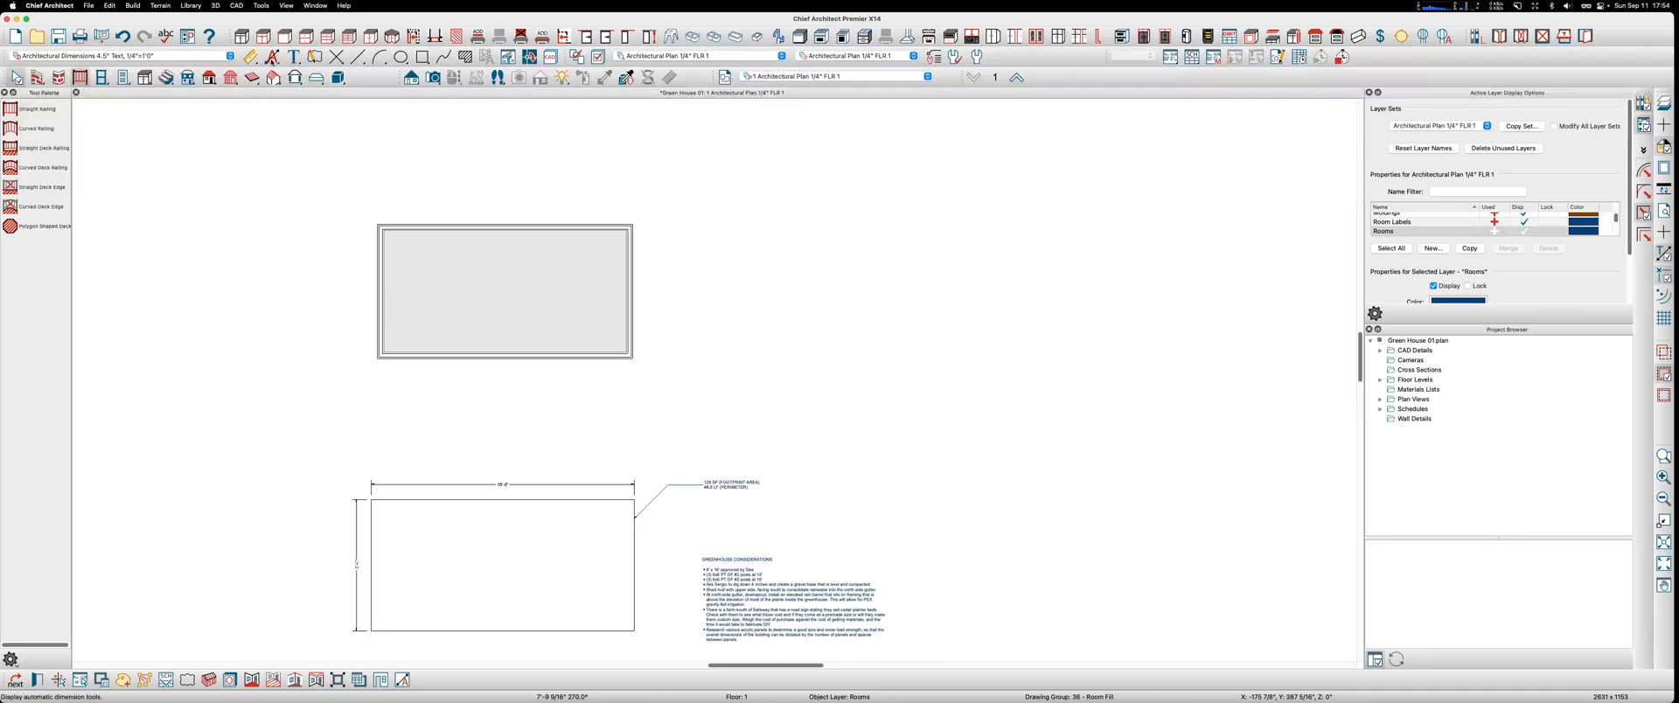
Step: Try adding automatic exterior dimensions to the railings and clear the No Locate option on all four of them
{"action": "left_click", "coordinate": [272, 56]}
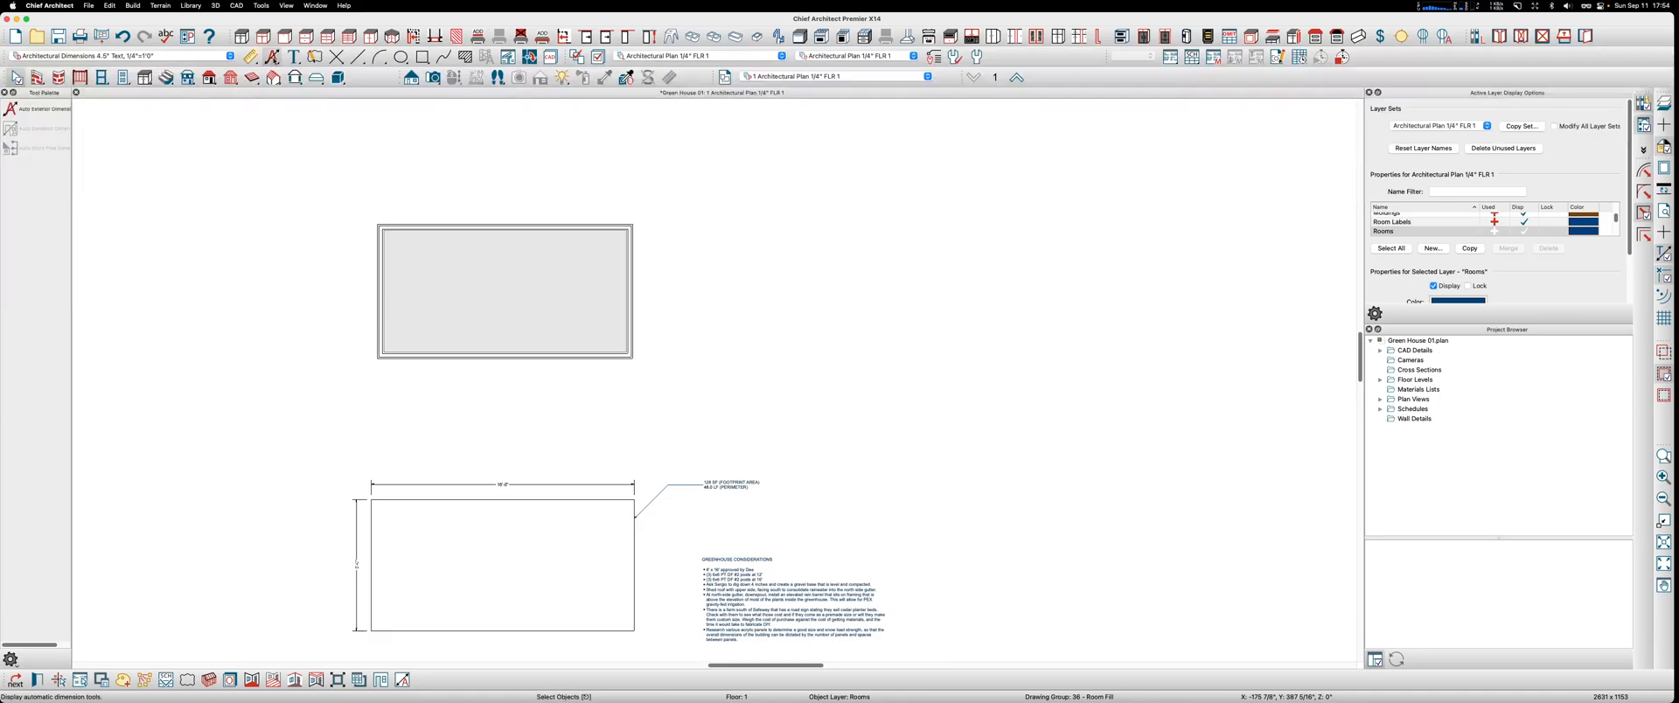
{"action": "left_click", "coordinate": [25, 111]}
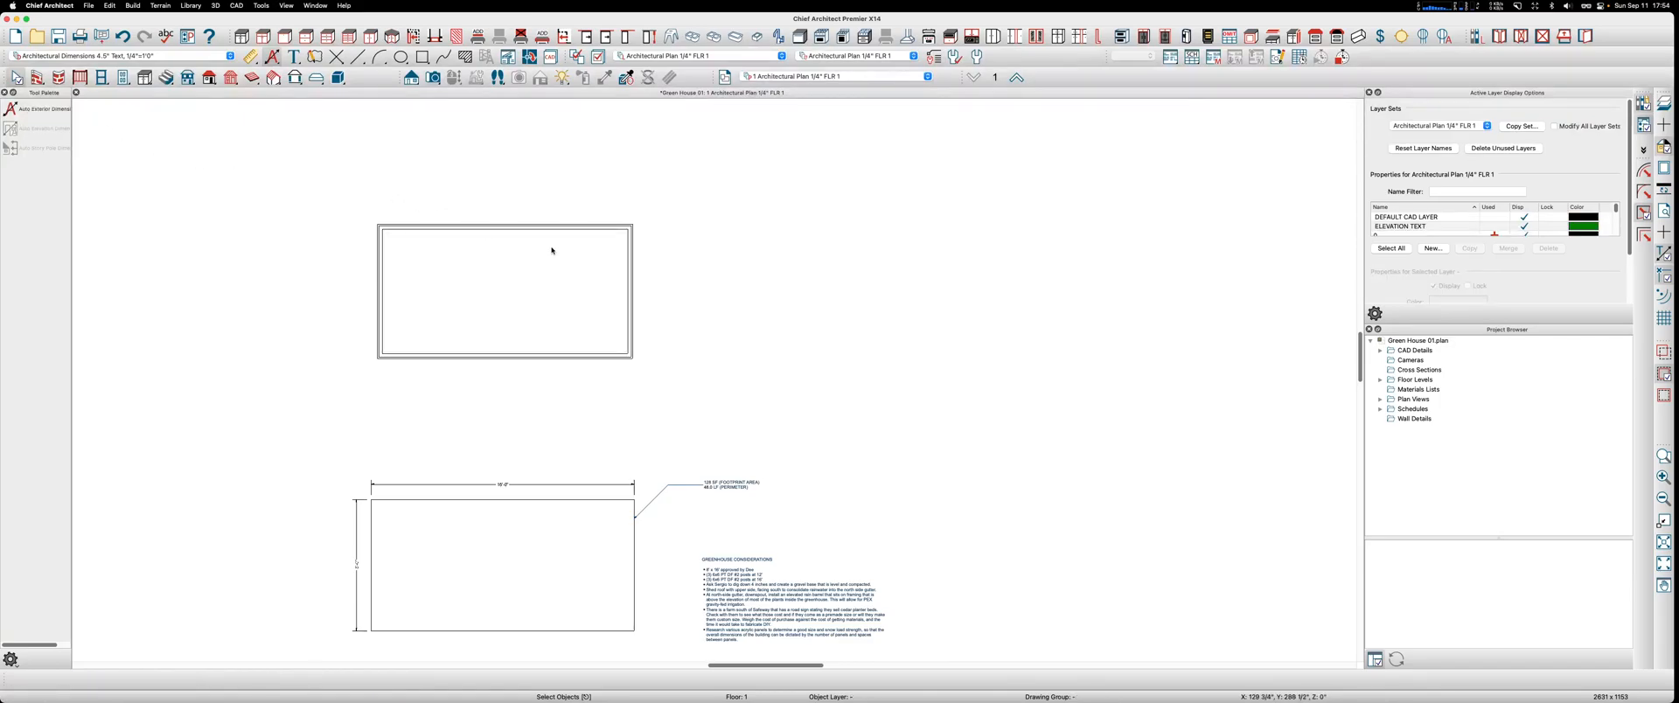
{"action": "left_click_drag", "start_coordinate": [706, 387], "coordinate": [281, 194]}
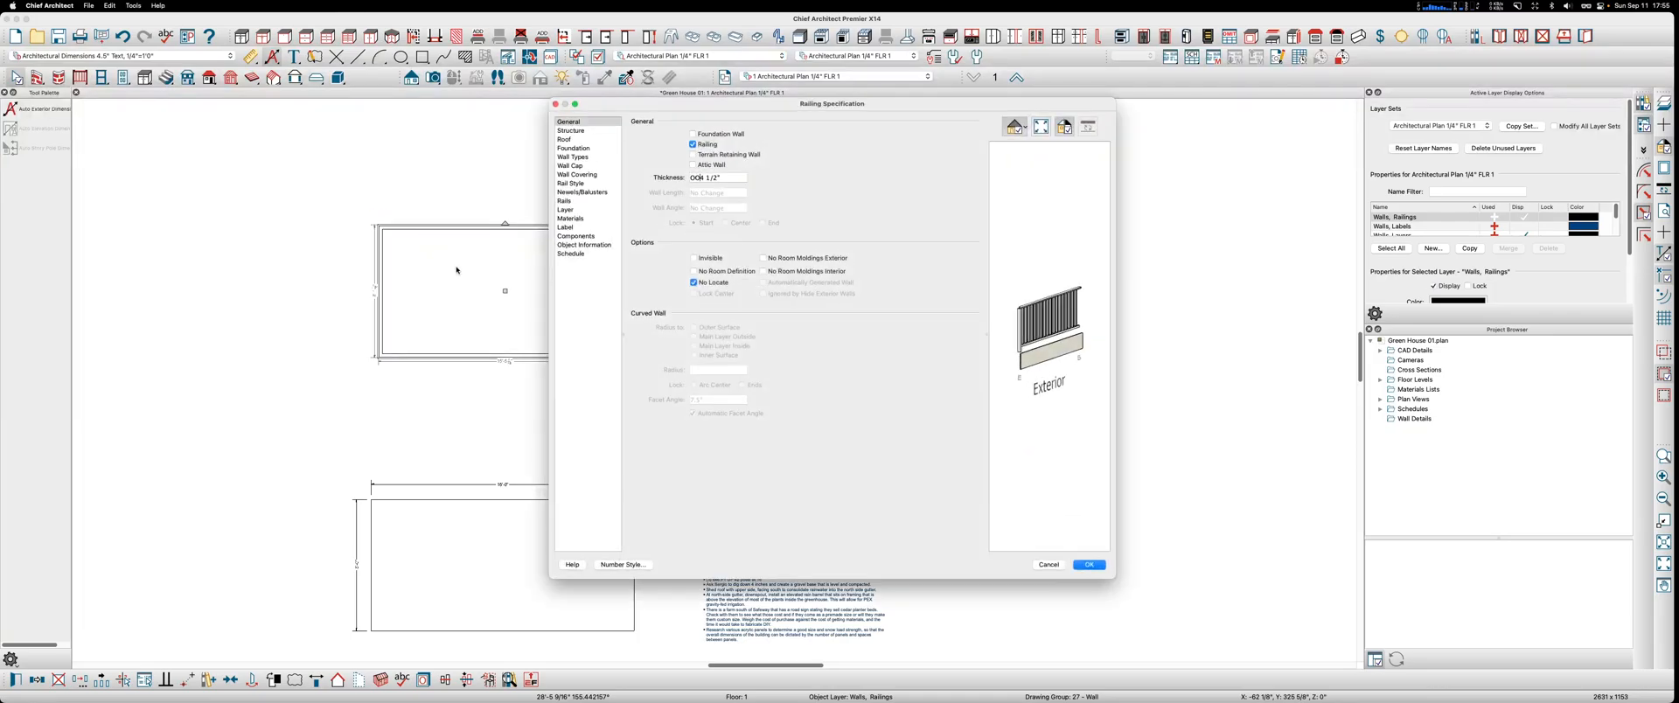
{"action": "left_click", "coordinate": [692, 284]}
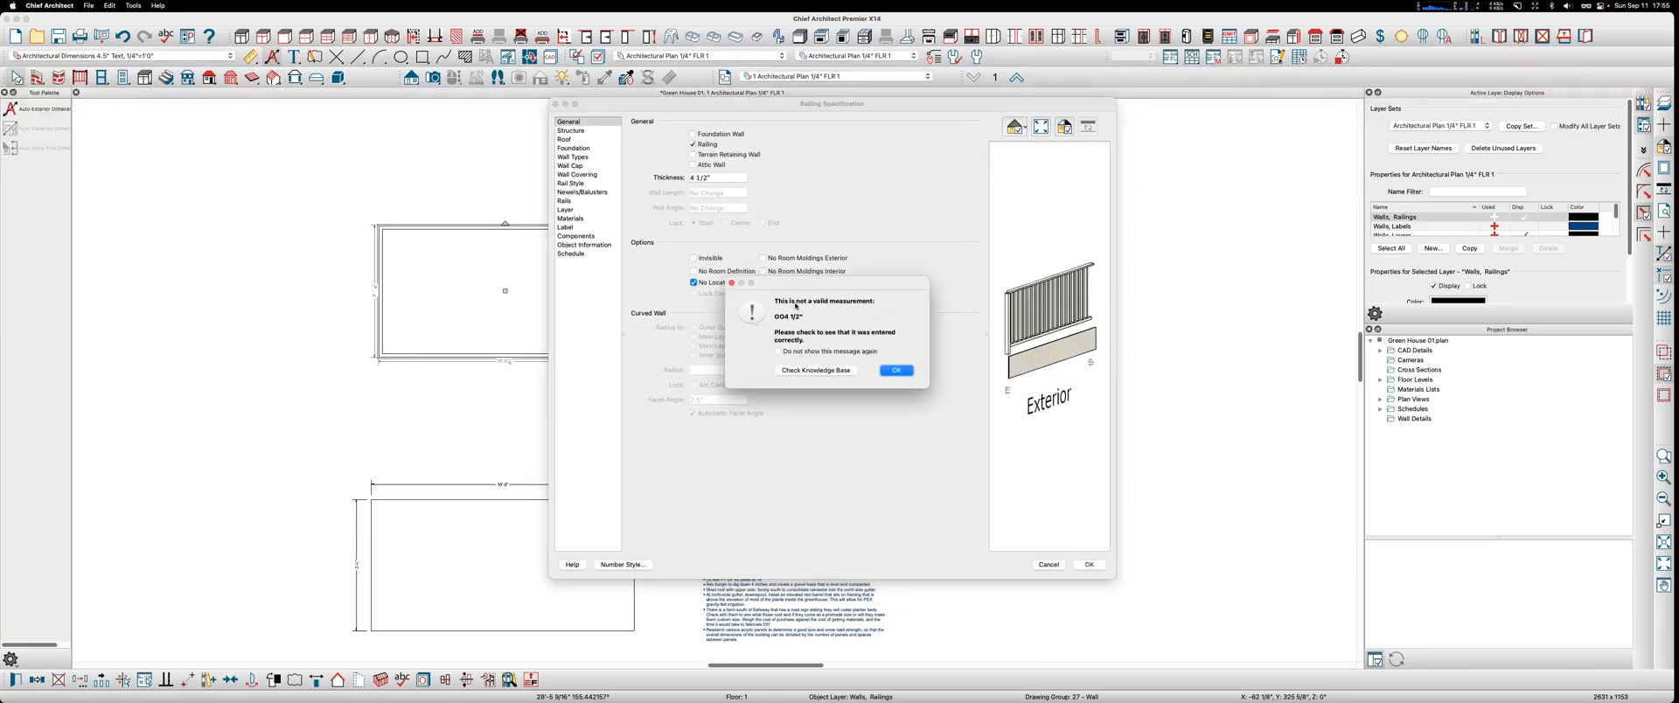
{"action": "left_click", "coordinate": [897, 370]}
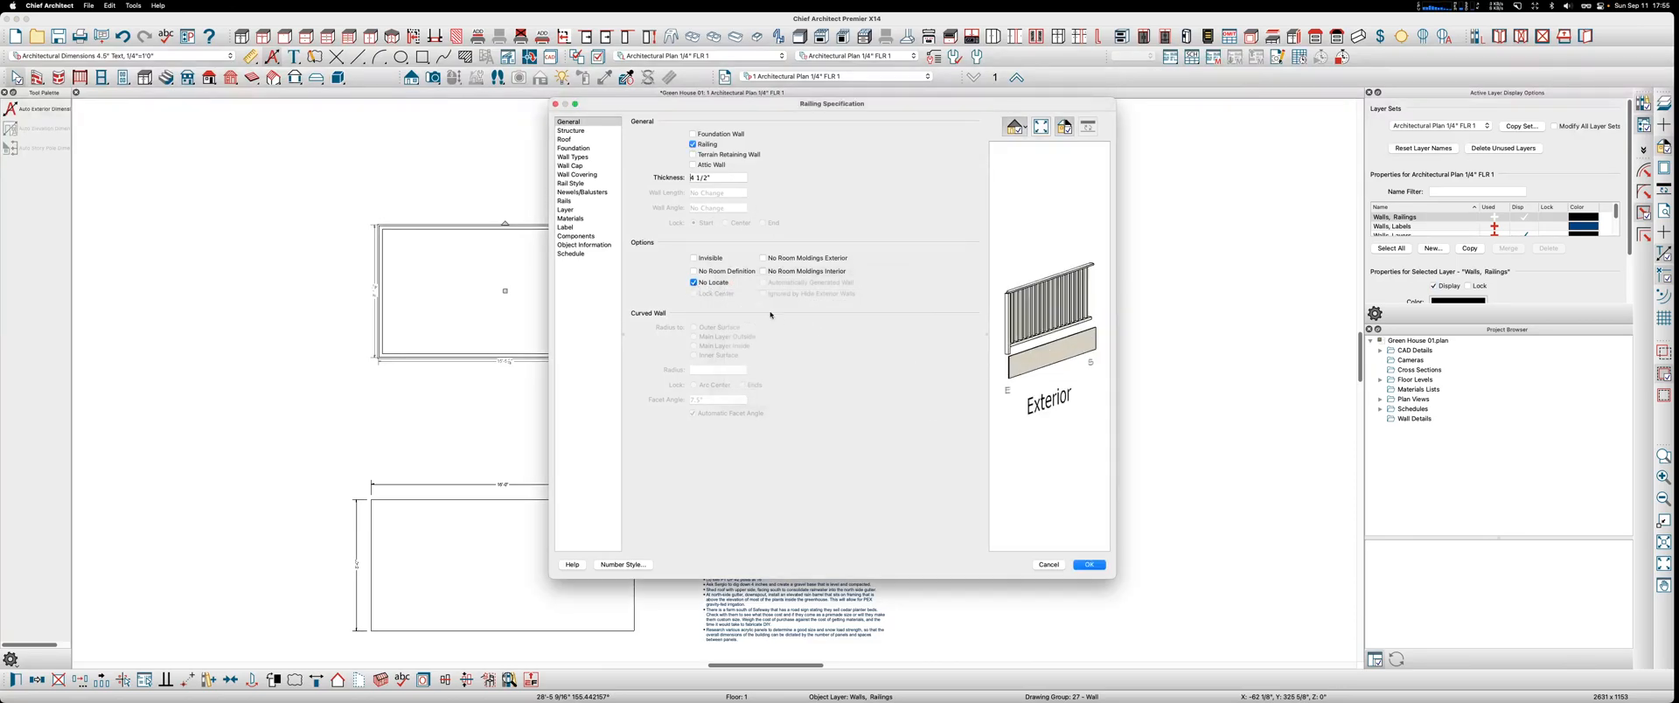
{"action": "left_click", "coordinate": [695, 283]}
{"action": "left_click", "coordinate": [1087, 564]}
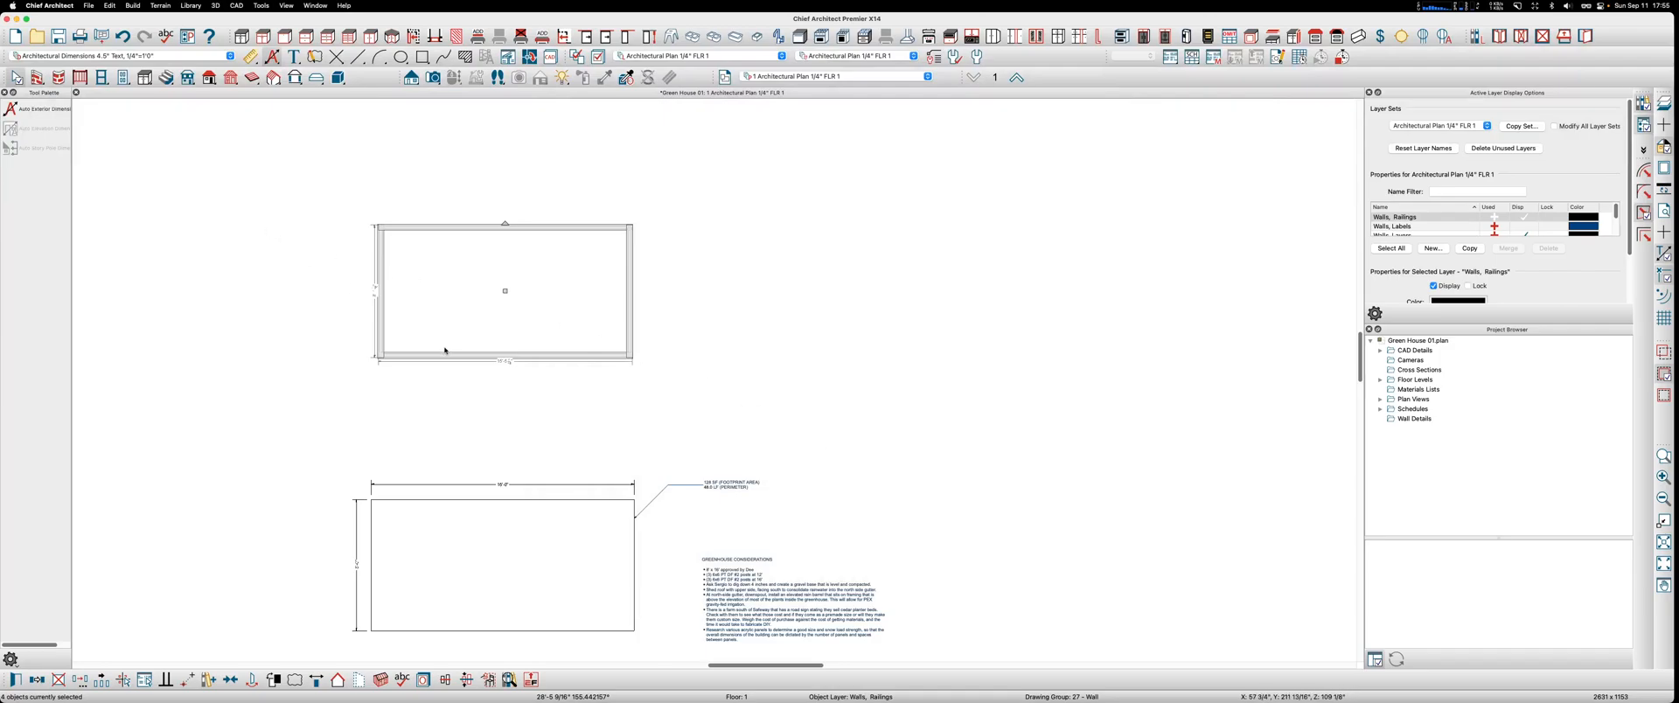
Step: Set the railing enclosure's width to 16' by moving its left railing
{"action": "scroll", "coordinate": [451, 354], "scroll_direction": "up", "scroll_amount": 2}
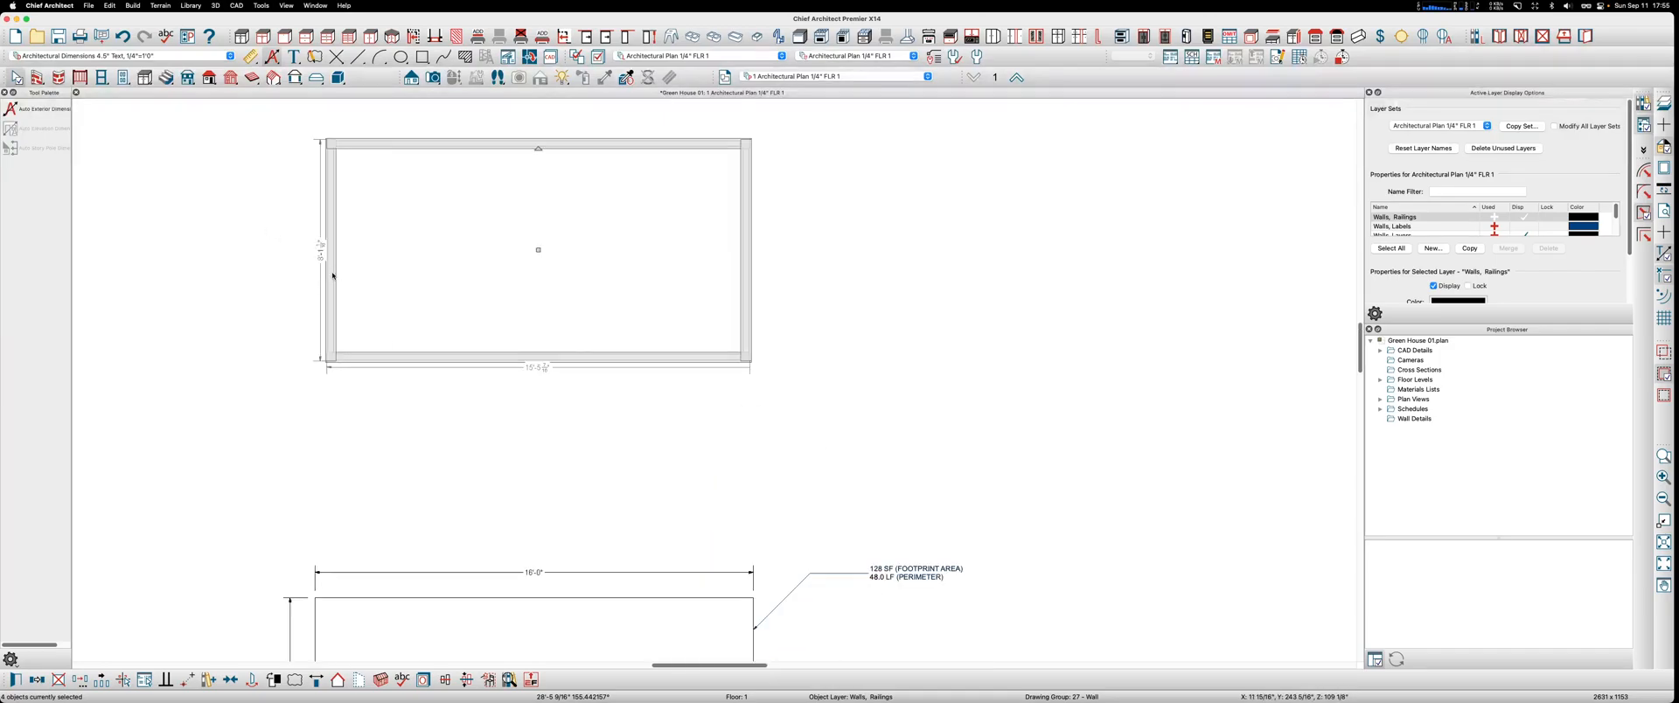
{"action": "left_click", "coordinate": [336, 275]}
{"action": "left_click", "coordinate": [539, 264]}
{"action": "type", "text": "16'"}
{"action": "key", "text": "Return"}
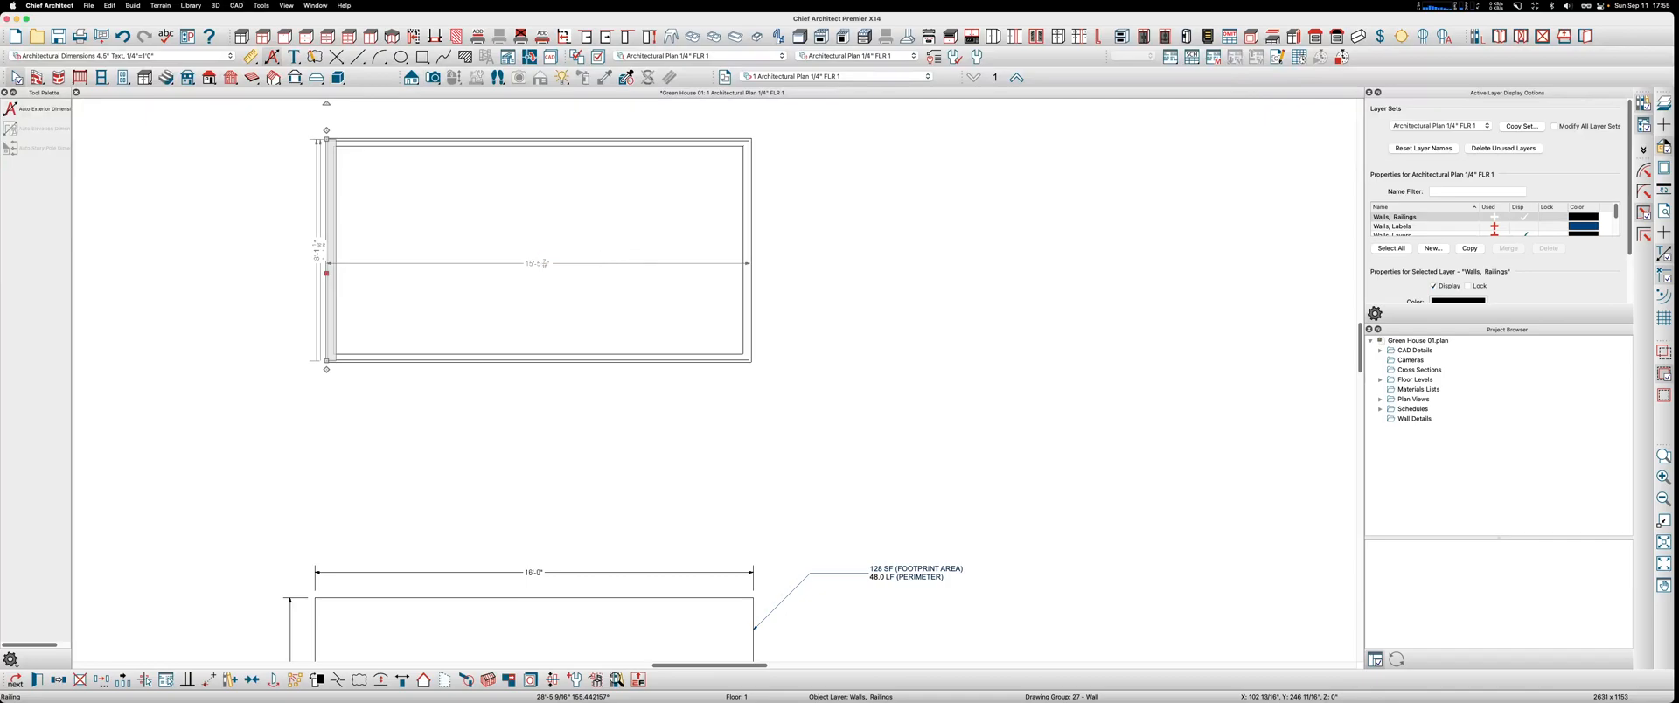
Step: Set the railing enclosure's depth to 8' by moving its upper railing
{"action": "left_click", "coordinate": [455, 155]}
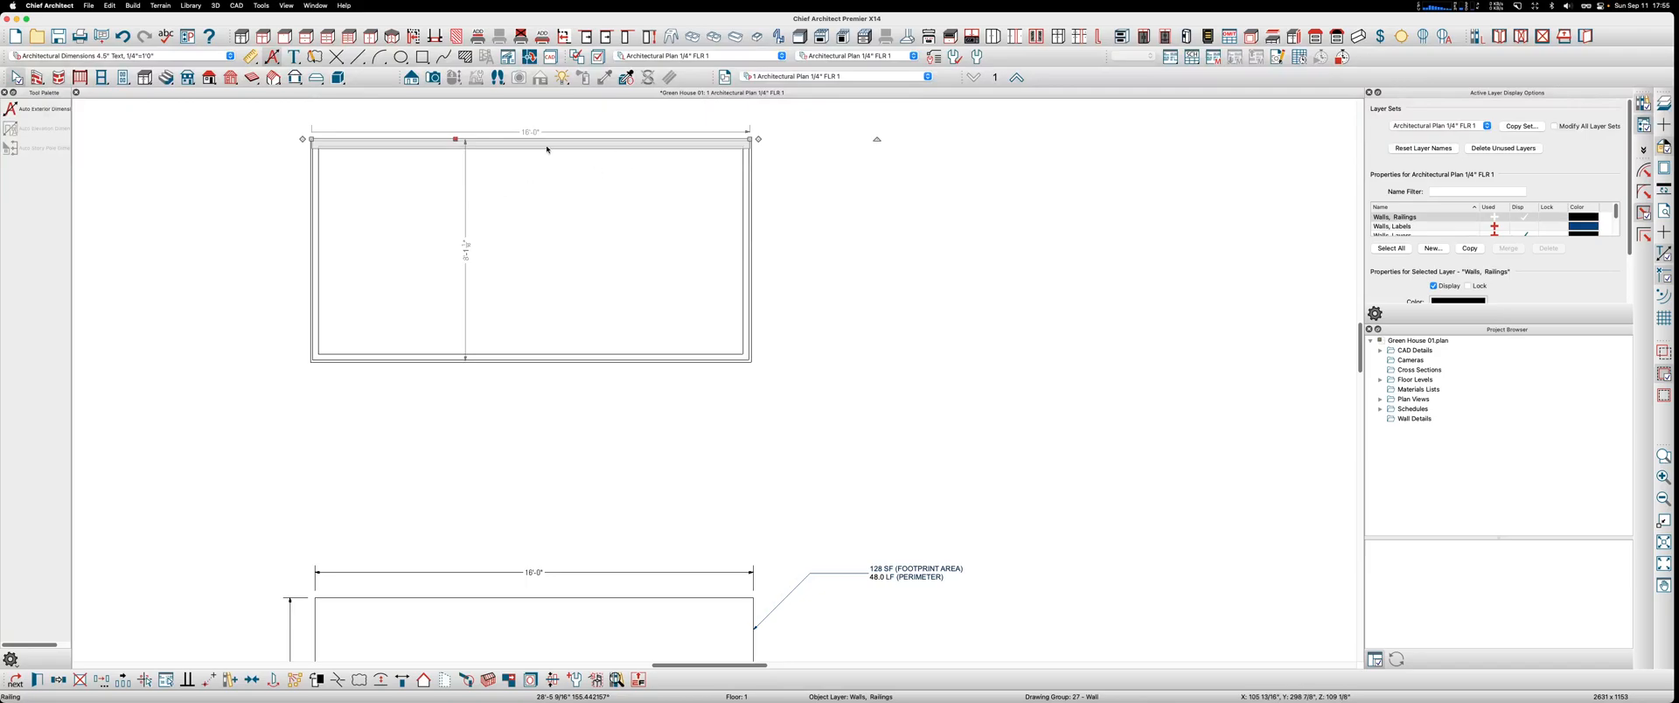
{"action": "left_click", "coordinate": [466, 246]}
{"action": "type", "text": "8'"}
{"action": "key", "text": "Return"}
{"action": "scroll", "coordinate": [447, 286], "scroll_direction": "down", "scroll_amount": 3}
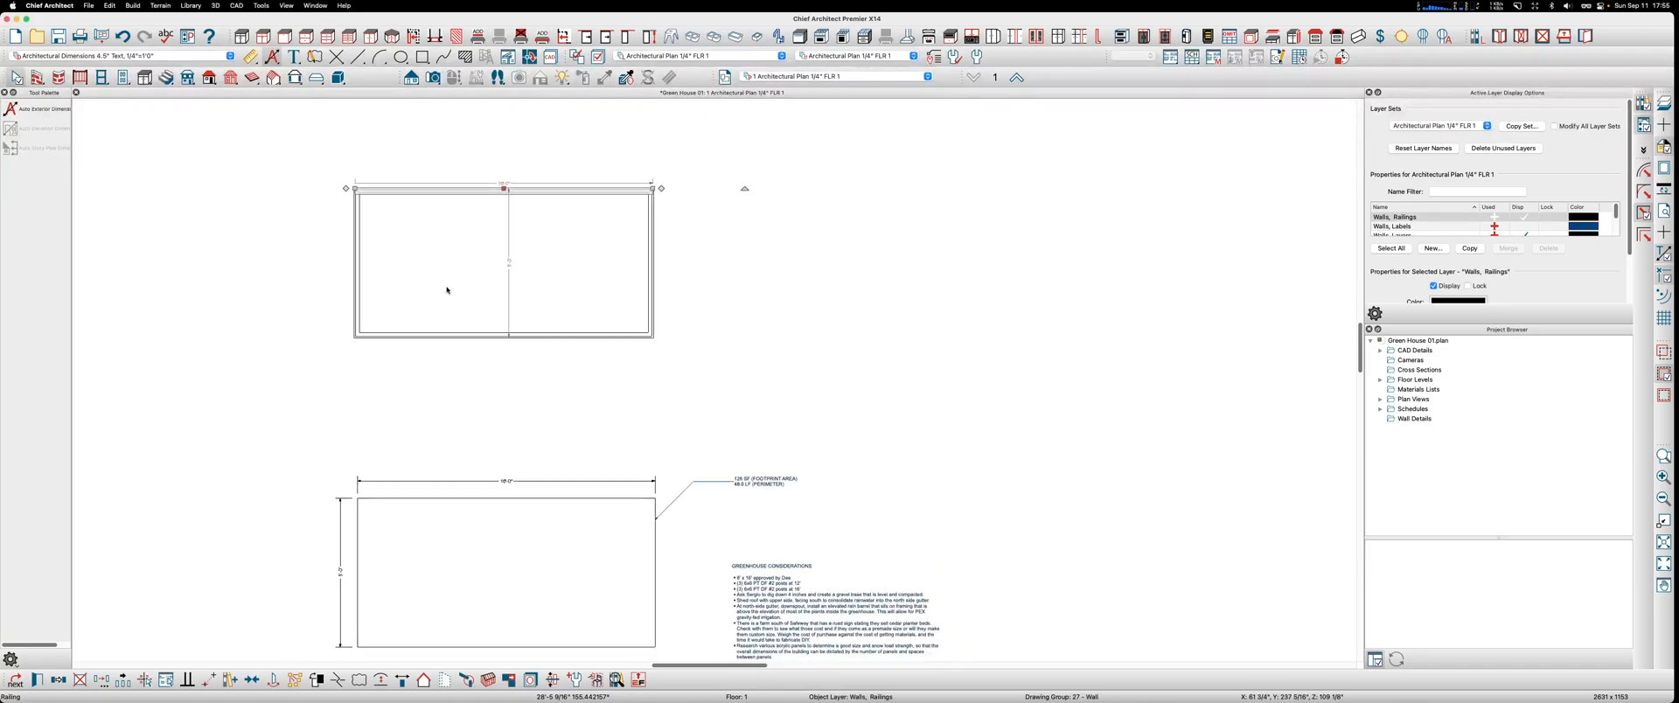
Step: Center the four railings horizontally on the greenhouse rectangle, using the rectangle's upper edge as the reference
{"action": "left_click_drag", "start_coordinate": [718, 362], "coordinate": [279, 153]}
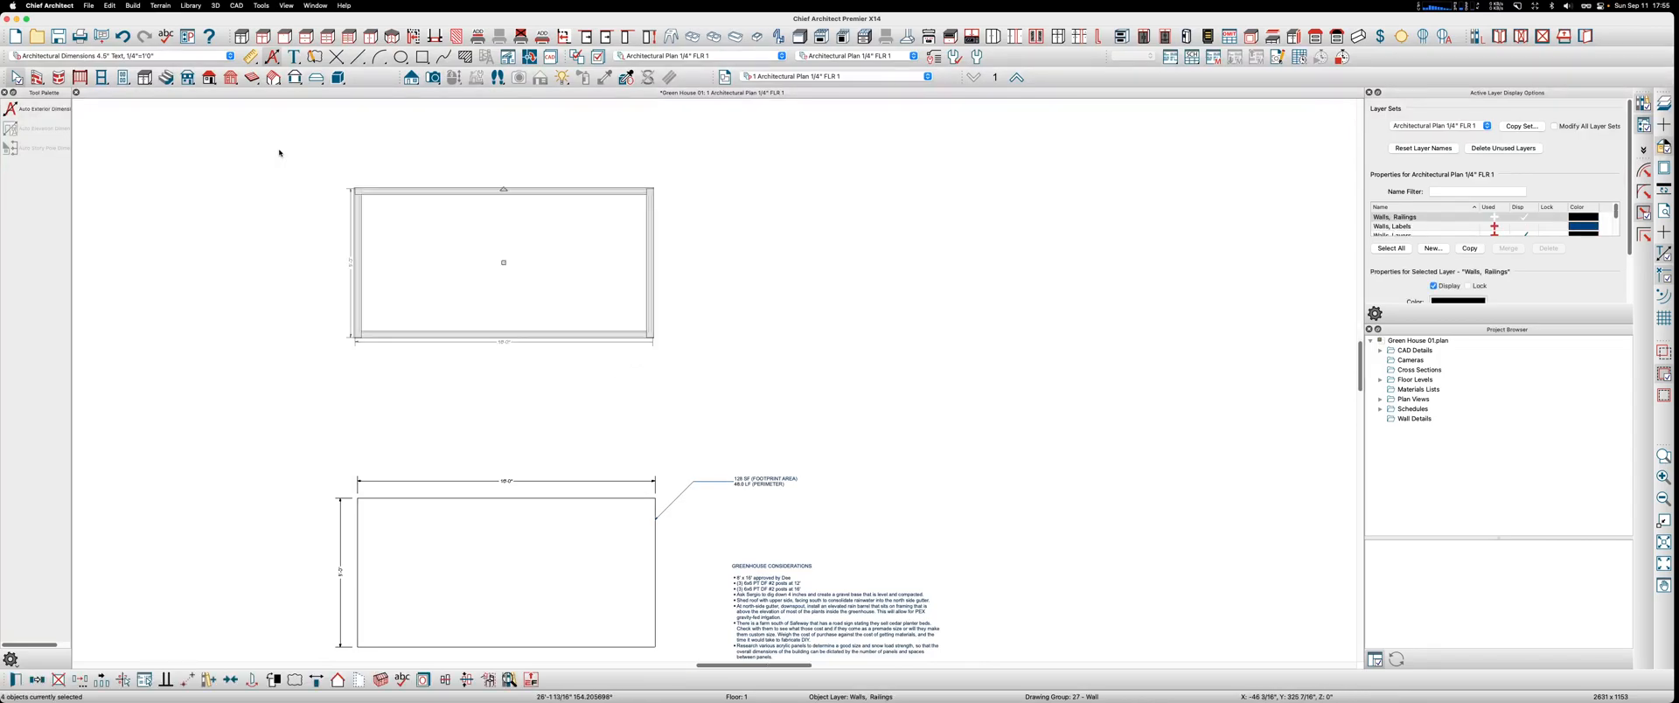
{"action": "key", "text": "super+c"}
{"action": "key", "text": "super+v"}
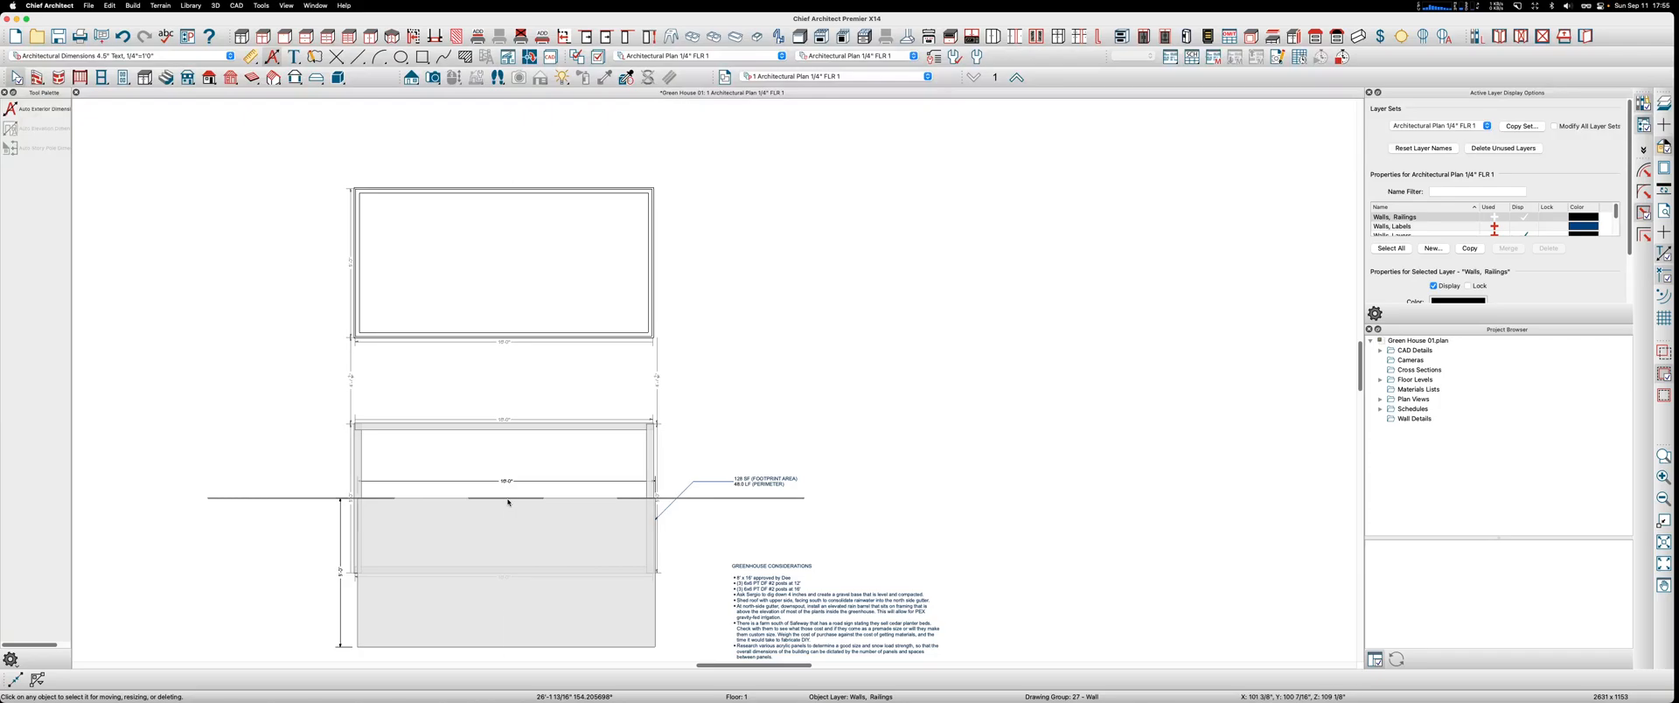
{"action": "left_click", "coordinate": [506, 500]}
{"action": "key", "text": "Escape"}
{"action": "scroll", "coordinate": [506, 215], "scroll_direction": "down", "scroll_amount": 2}
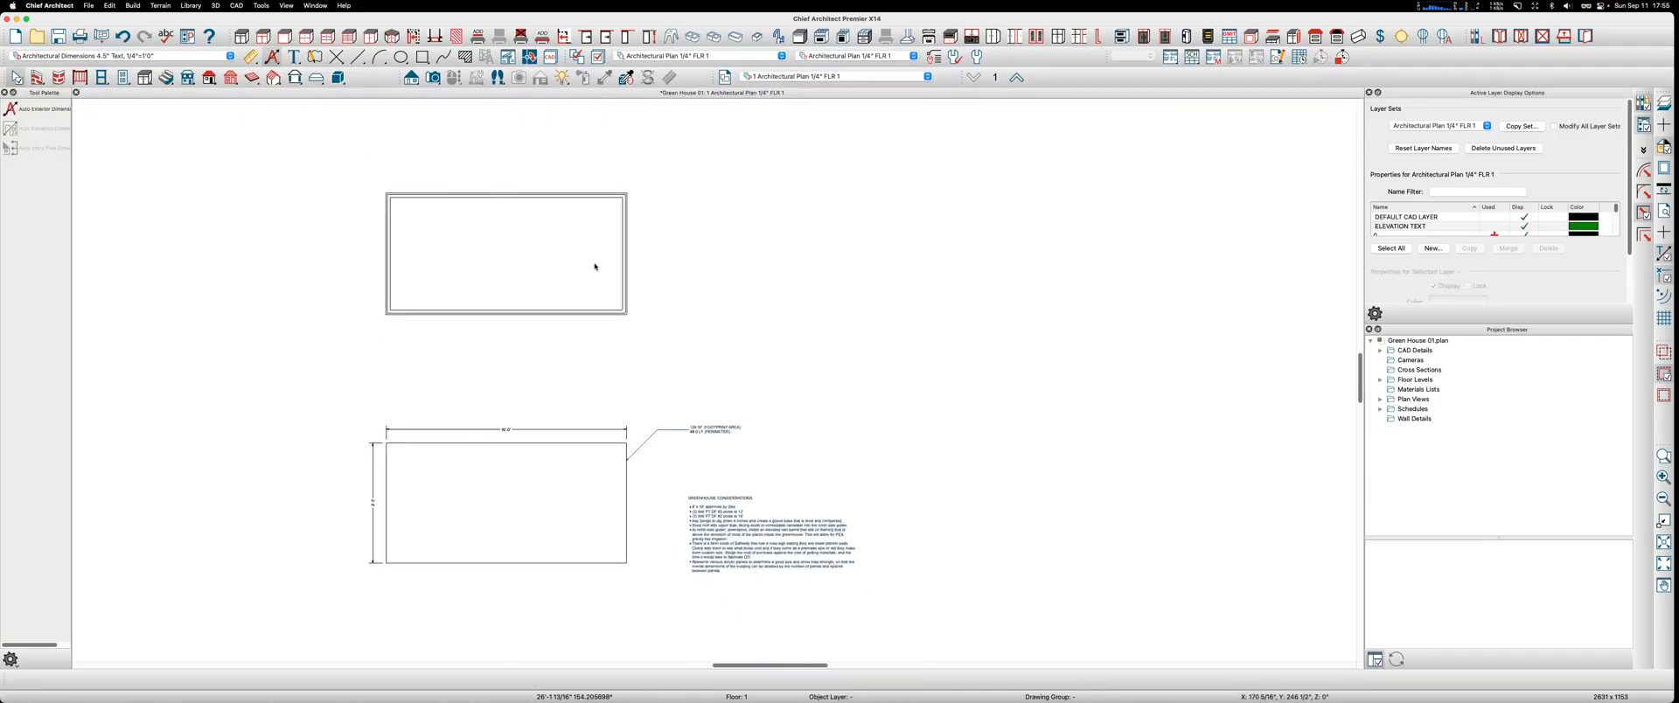
Step: Switch to Stream Deck and examine the first page of keys in the CA X14 profile
{"action": "left_click_drag", "start_coordinate": [359, 161], "coordinate": [677, 361]}
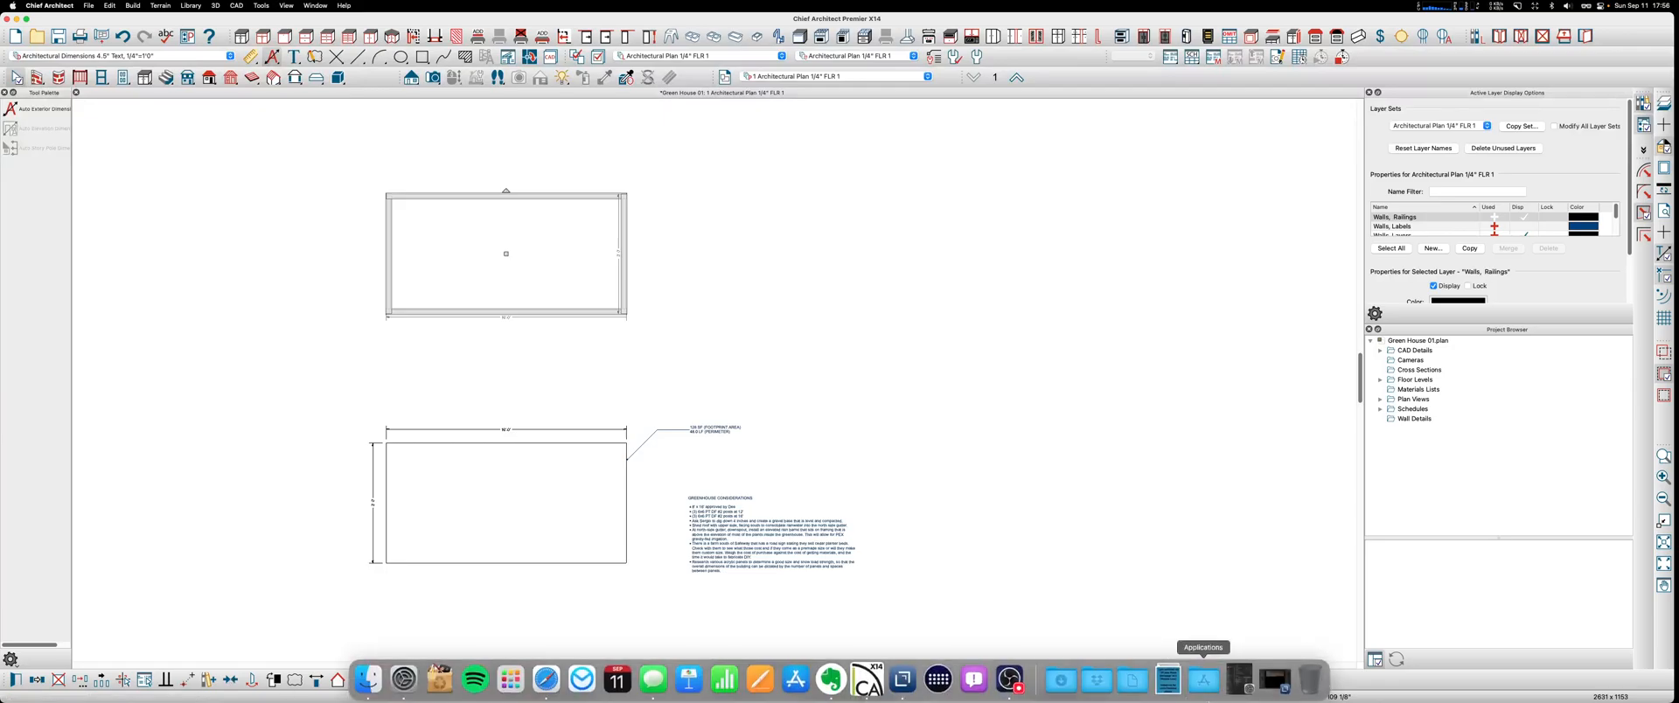
{"action": "left_click", "coordinate": [902, 680]}
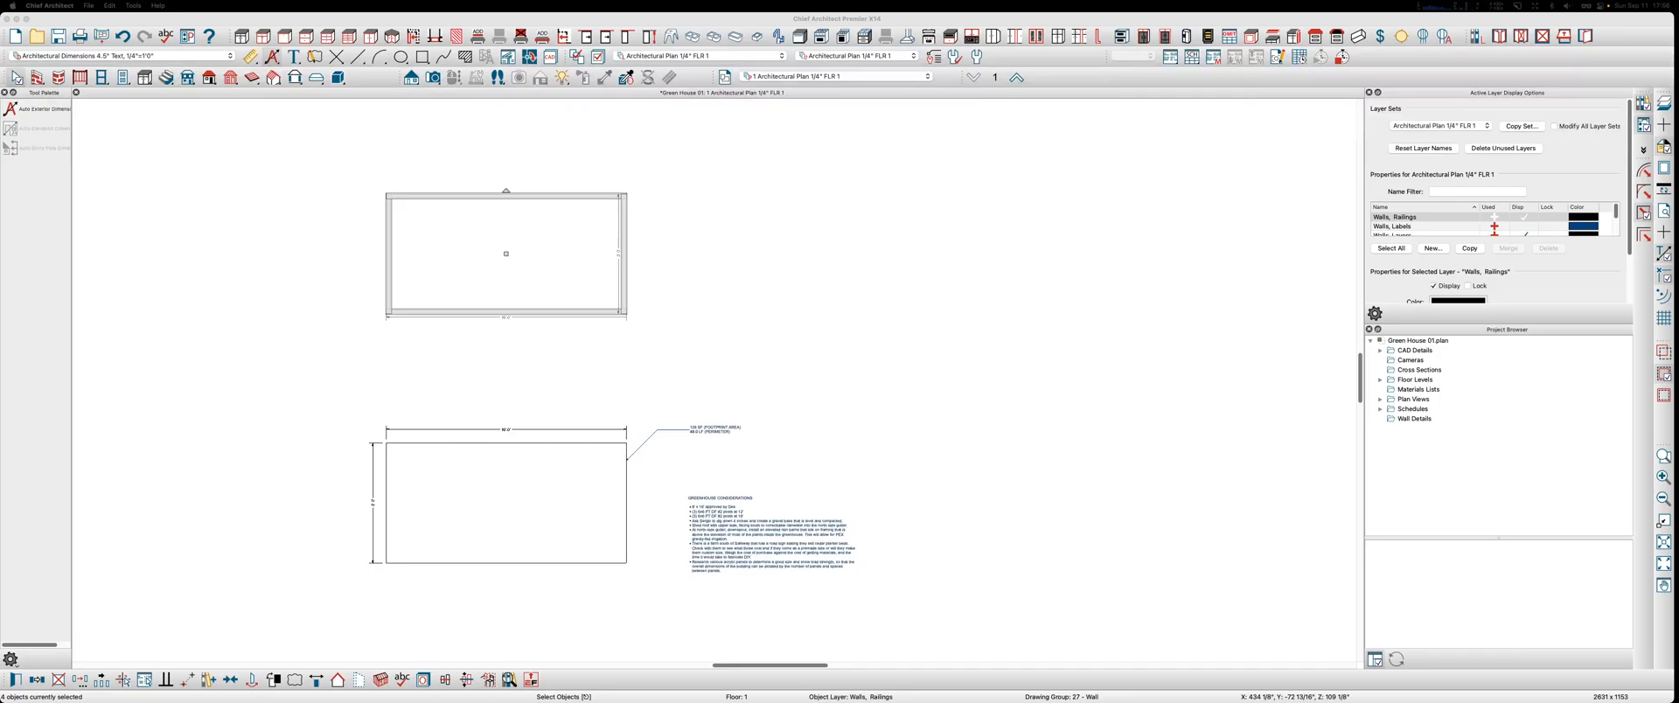
{"action": "left_click_drag", "start_coordinate": [1677, 155], "coordinate": [1032, 93]}
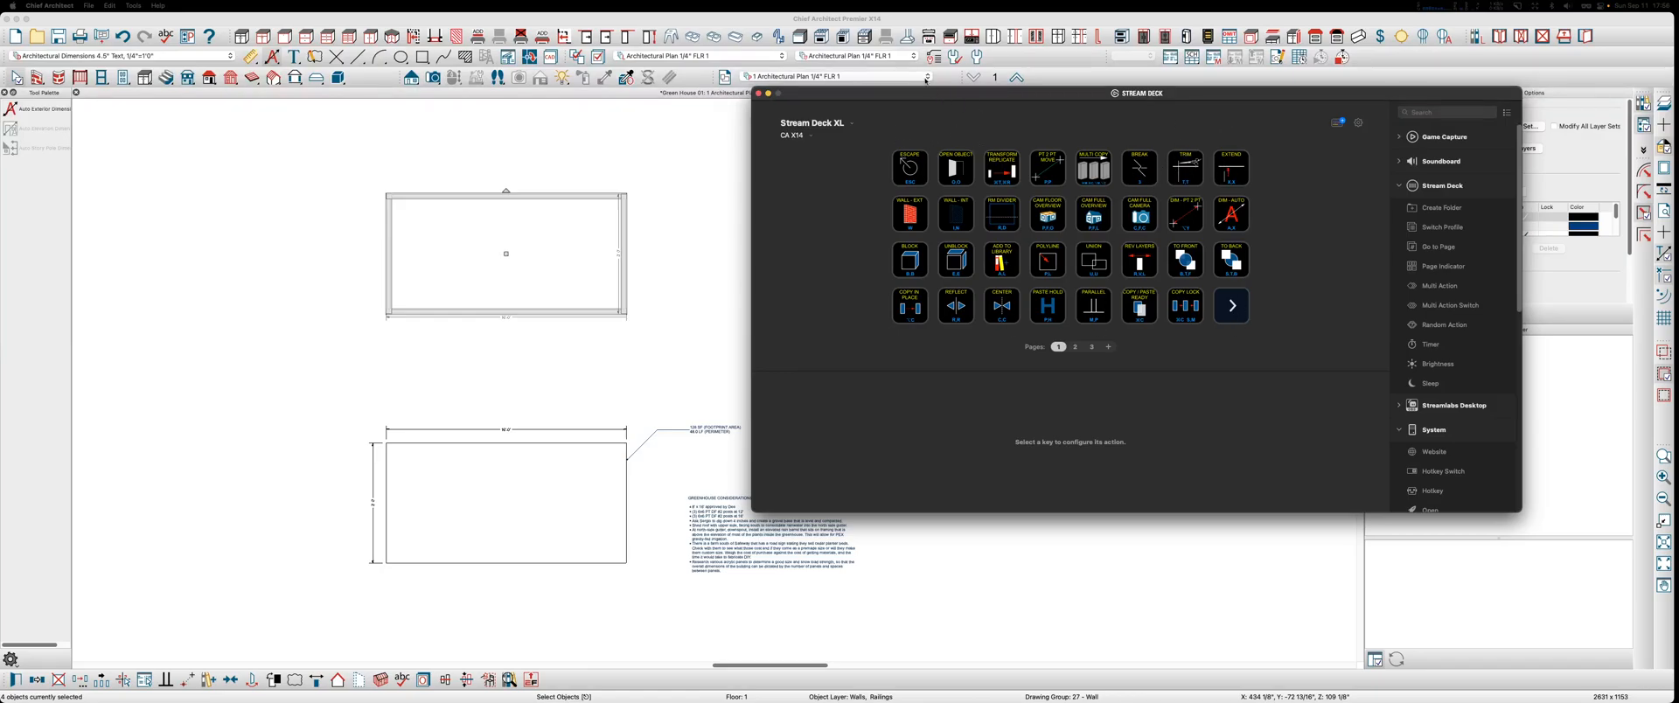
{"action": "left_click_drag", "start_coordinate": [937, 93], "coordinate": [992, 36]}
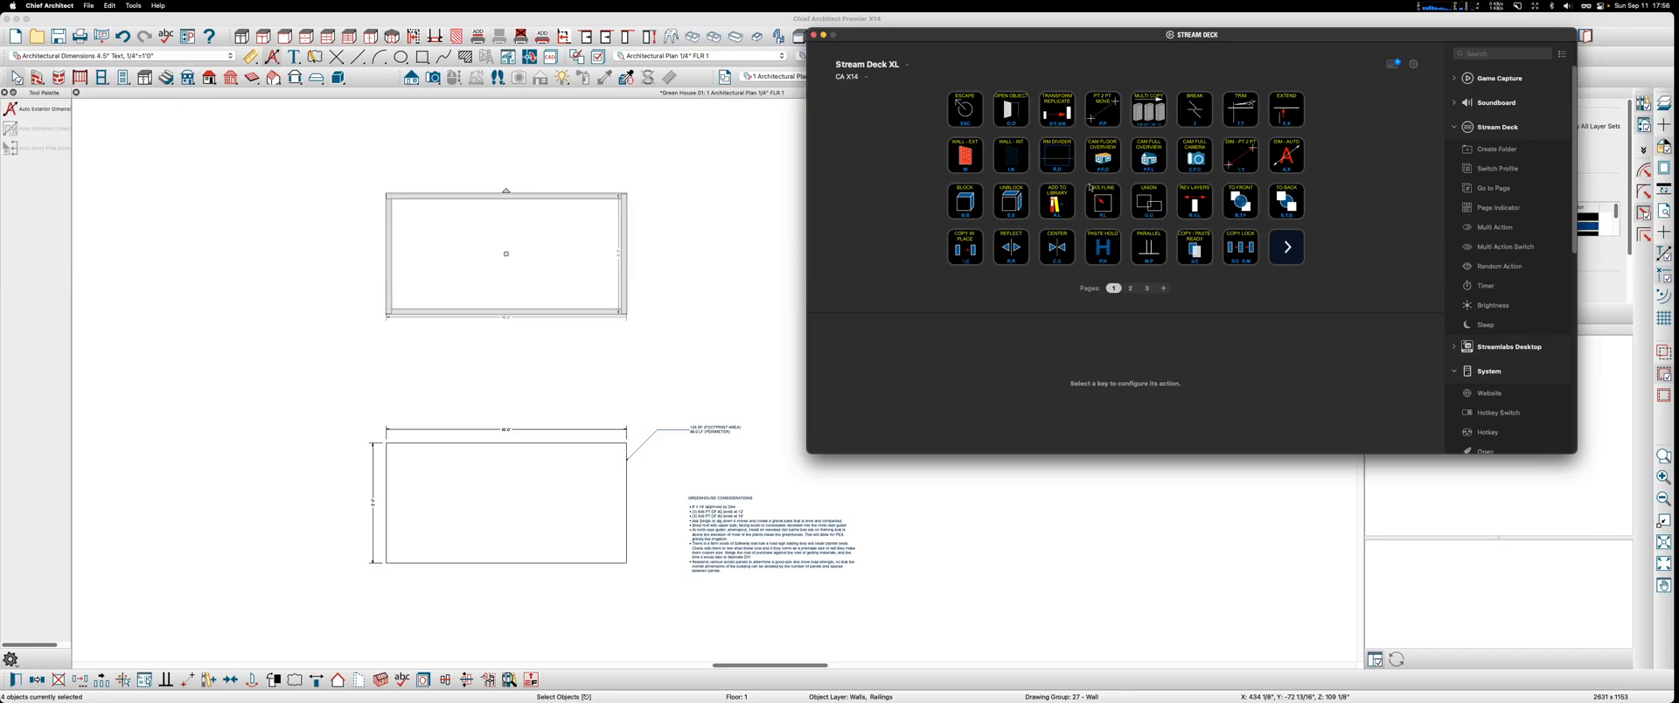
{"action": "left_click_drag", "start_coordinate": [926, 27], "coordinate": [1678, 27]}
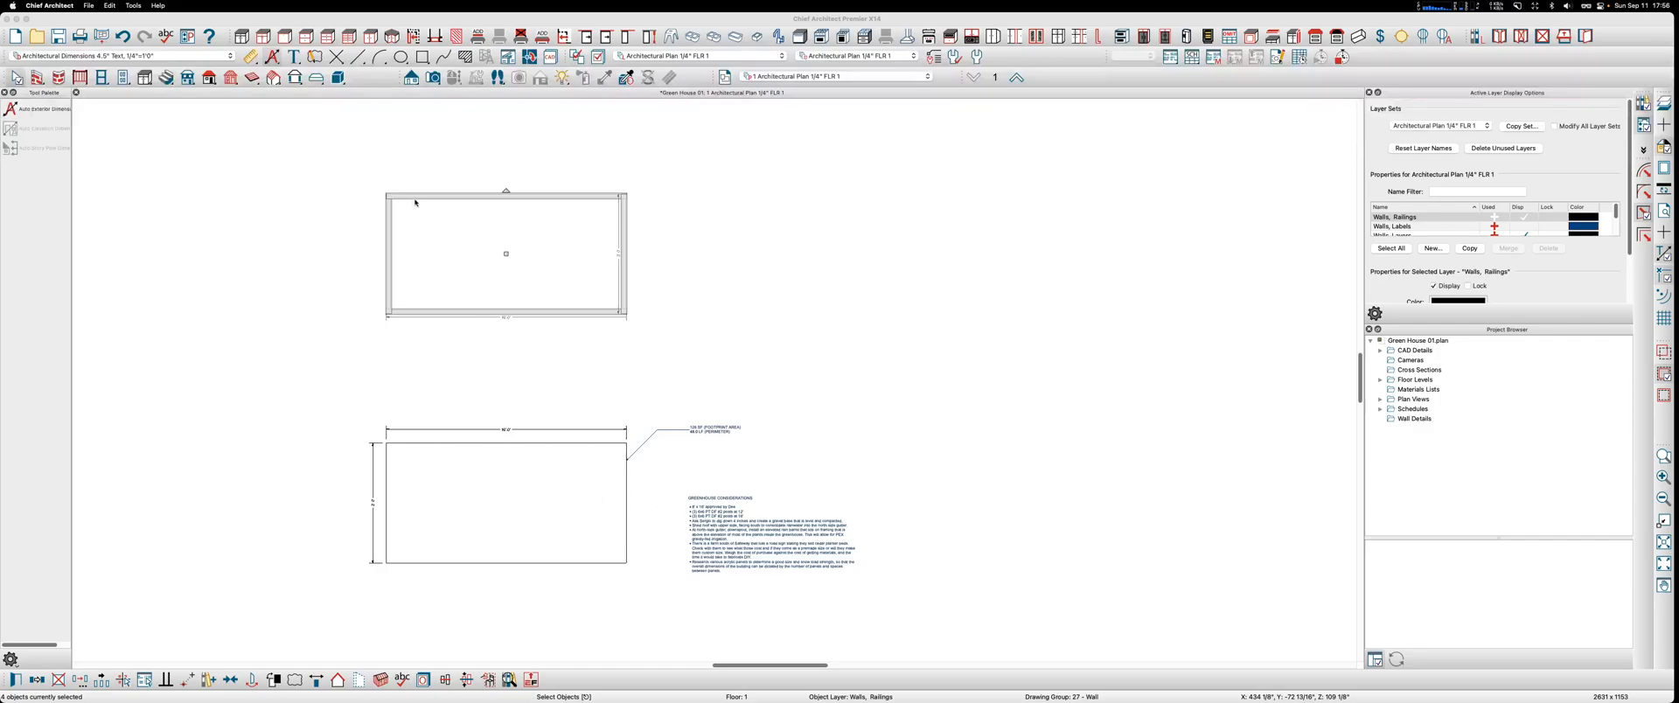
Step: Create a perspective floor overview of the railing enclosure and orbit it to an oblique view from above
{"action": "scroll", "coordinate": [415, 202], "scroll_direction": "up", "scroll_amount": 2}
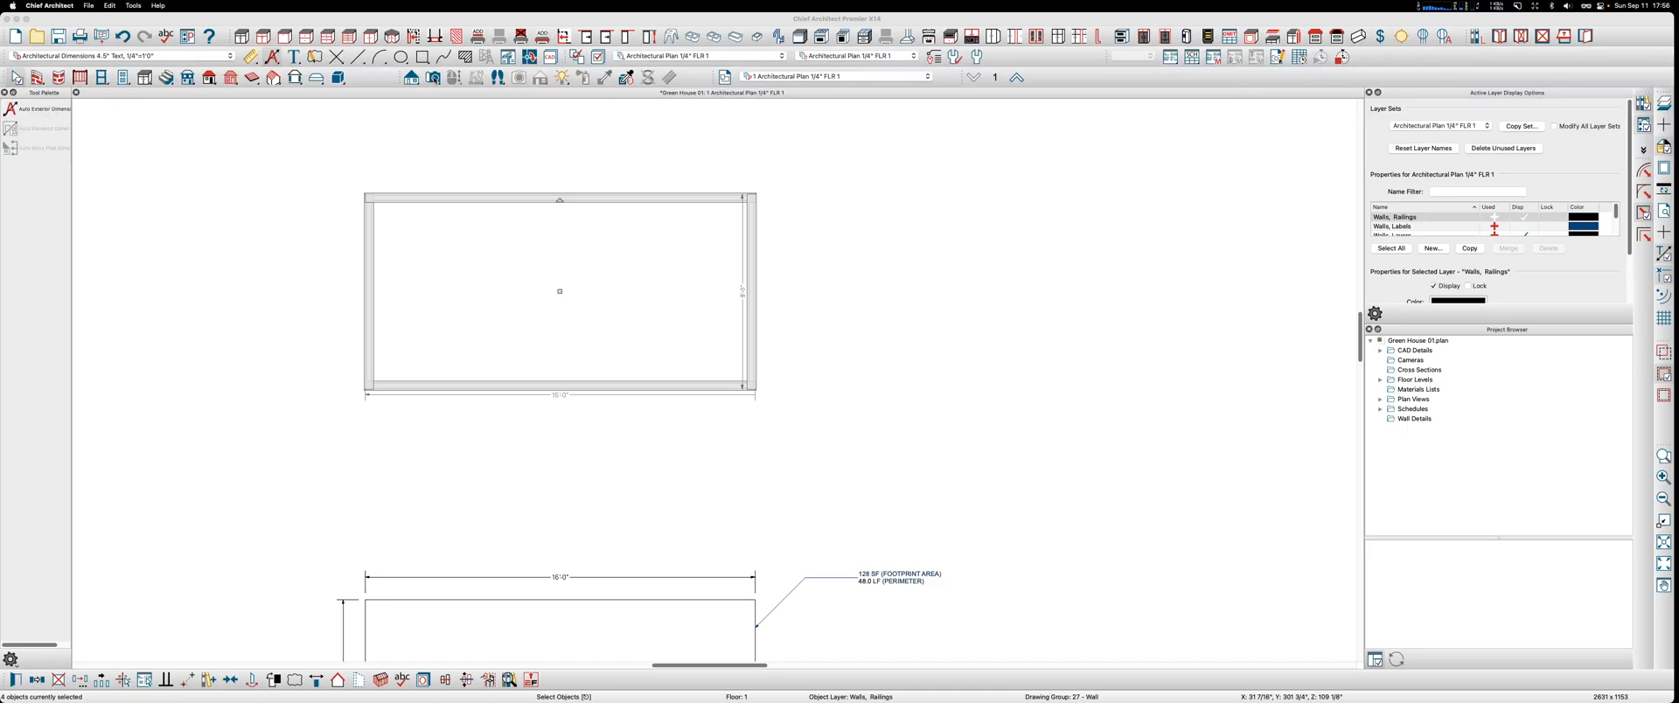
{"action": "left_click", "coordinate": [433, 77]}
{"action": "left_click", "coordinate": [16, 149]}
{"action": "left_click_drag", "start_coordinate": [820, 414], "coordinate": [853, 429]}
{"action": "middle_click_drag", "start_coordinate": [853, 429], "coordinate": [865, 434]}
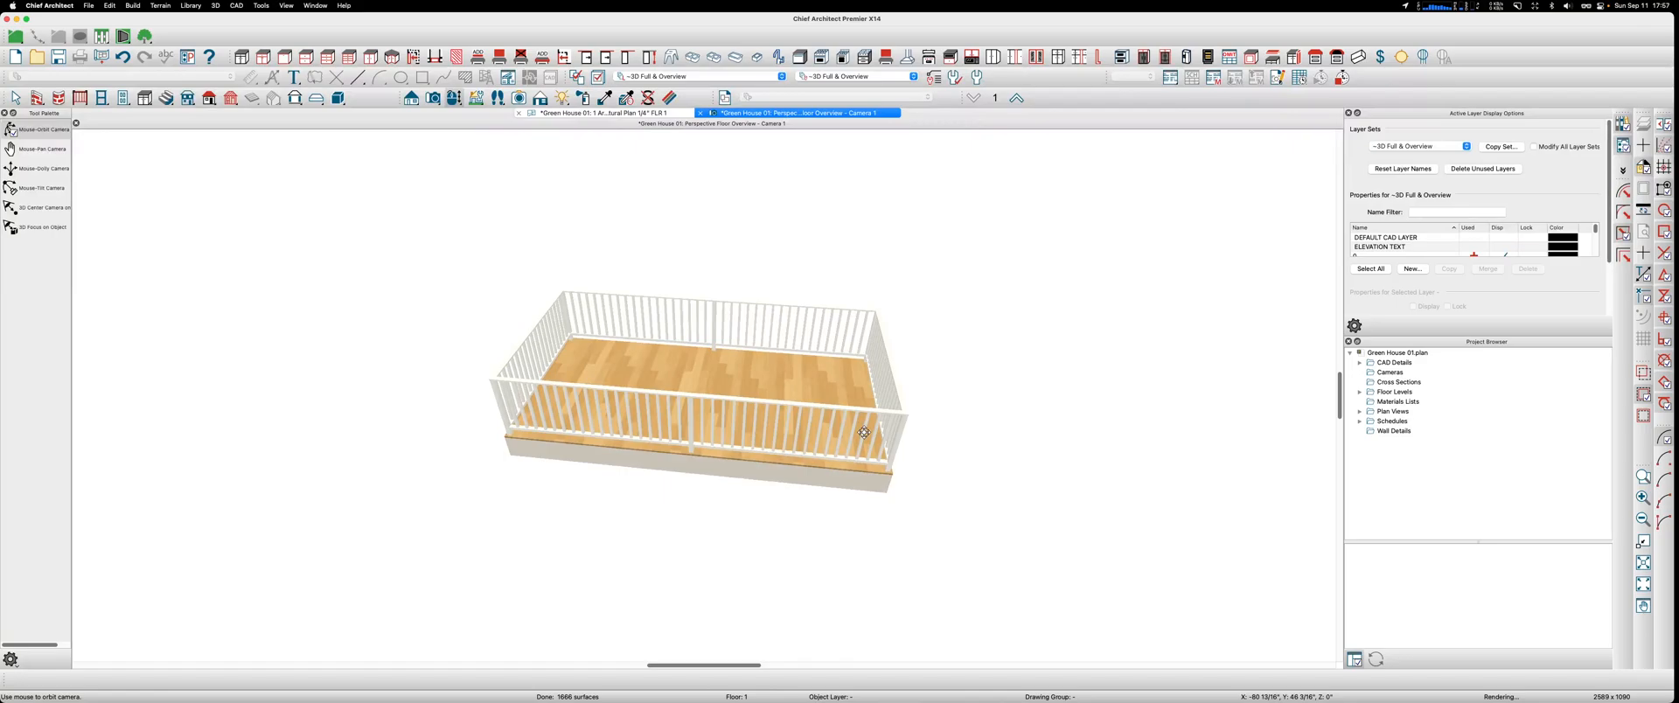
Step: Select all four railings of the enclosure in the 3D overview and open their shared specification
{"action": "left_click", "coordinate": [544, 344]}
{"action": "left_click", "coordinate": [659, 303], "text": "shift"}
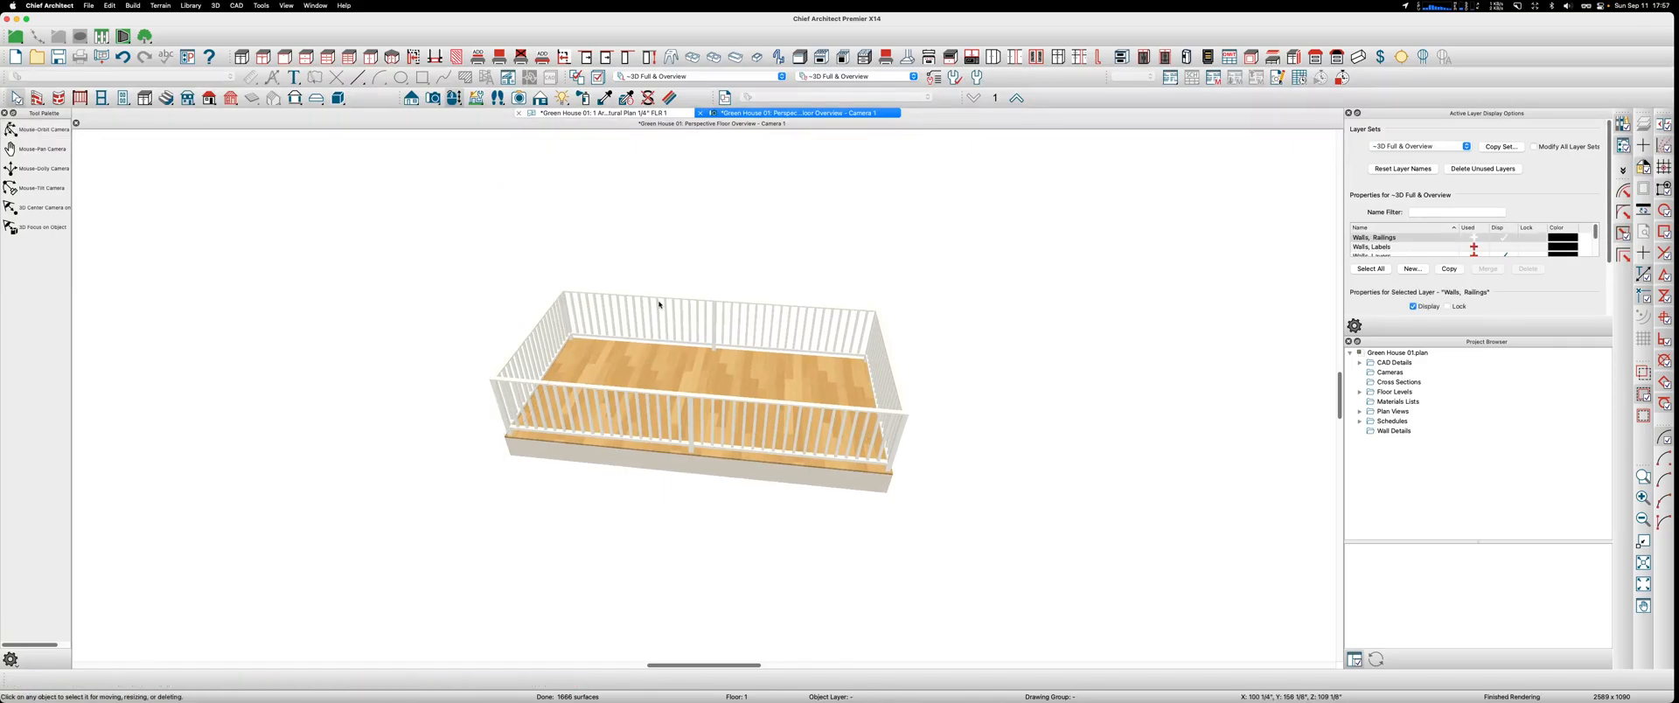
{"action": "left_click", "coordinate": [884, 369], "text": "shift"}
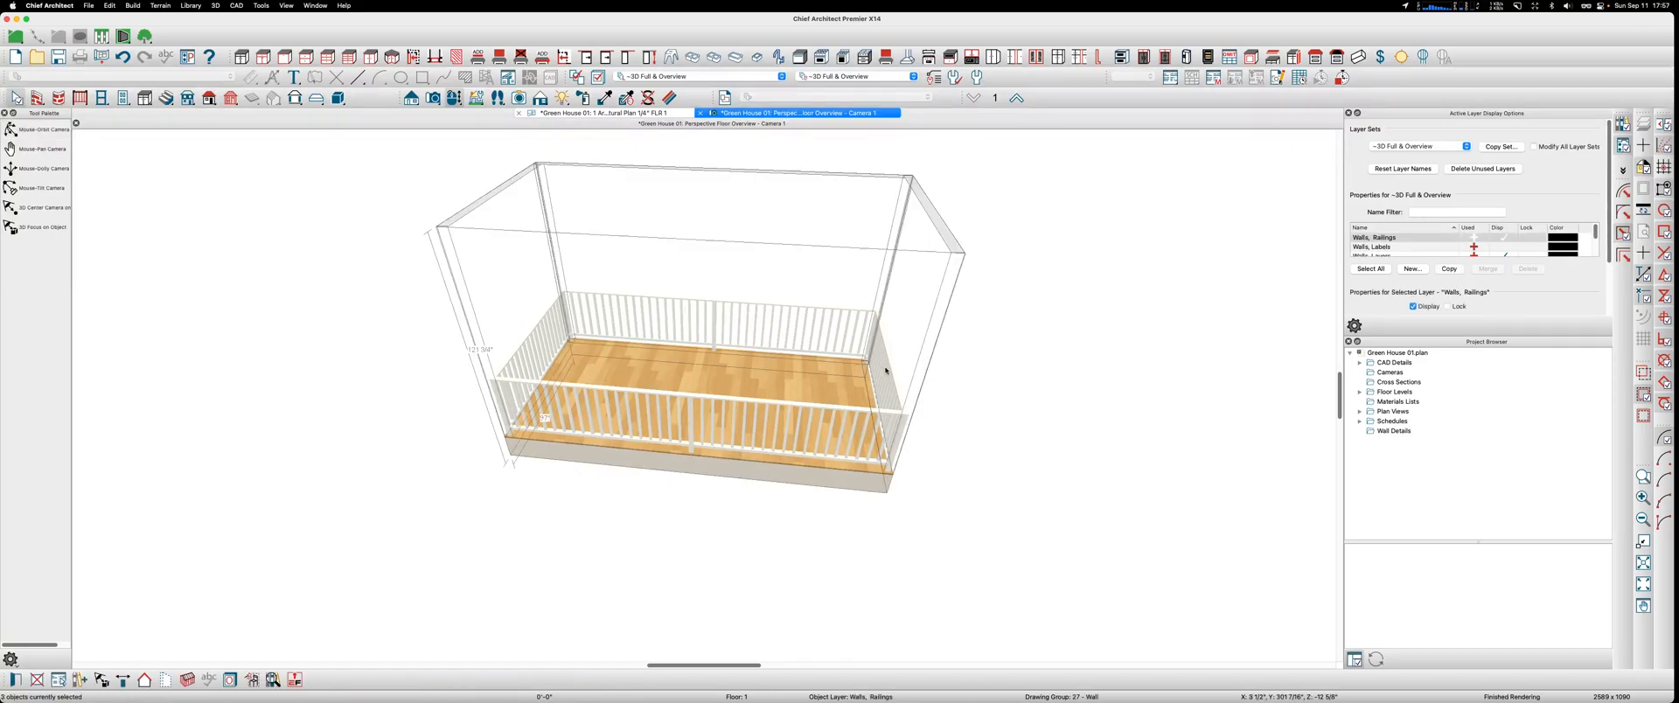
{"action": "left_click", "coordinate": [861, 414], "text": "shift"}
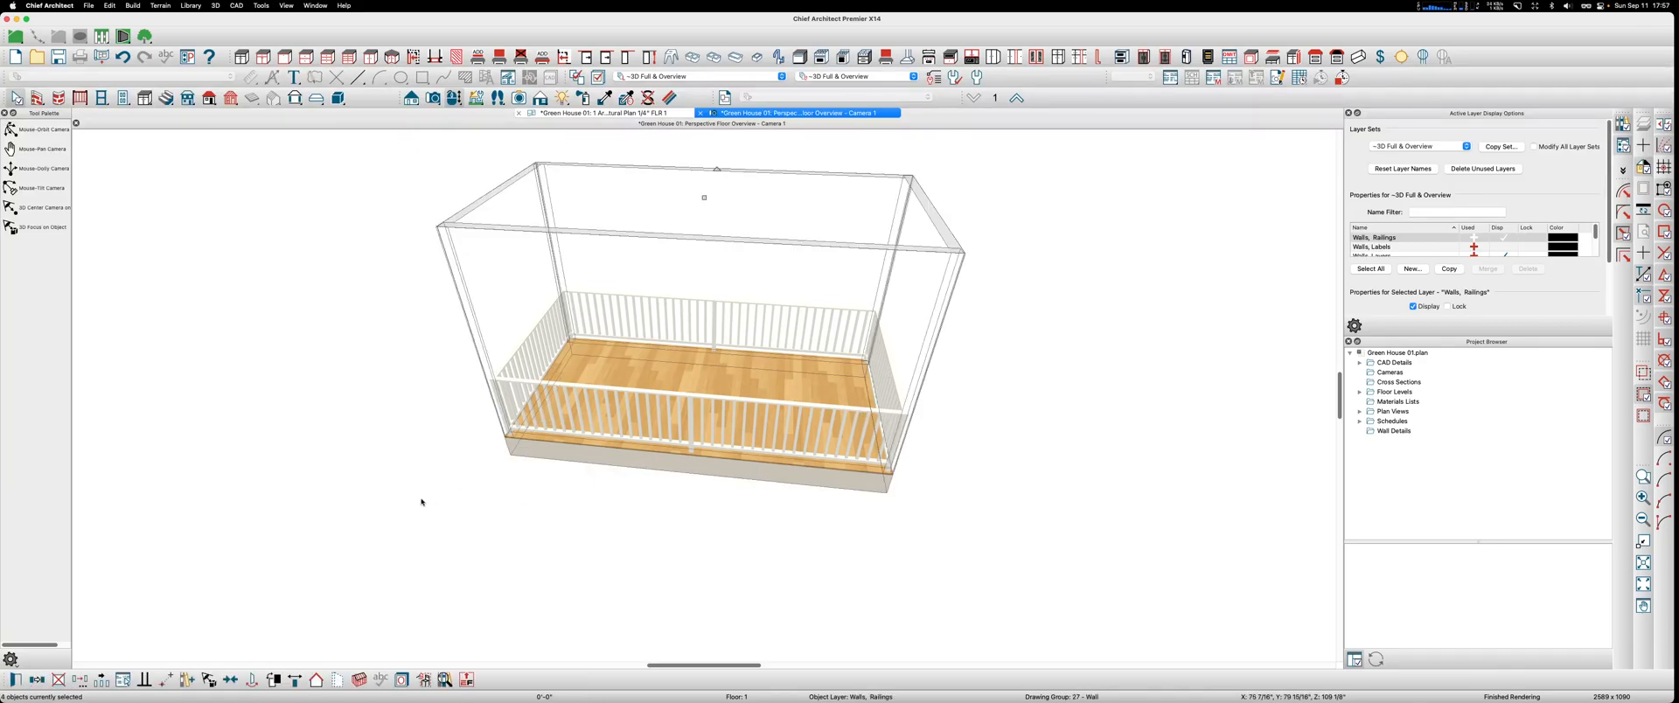
{"action": "left_click", "coordinate": [17, 683]}
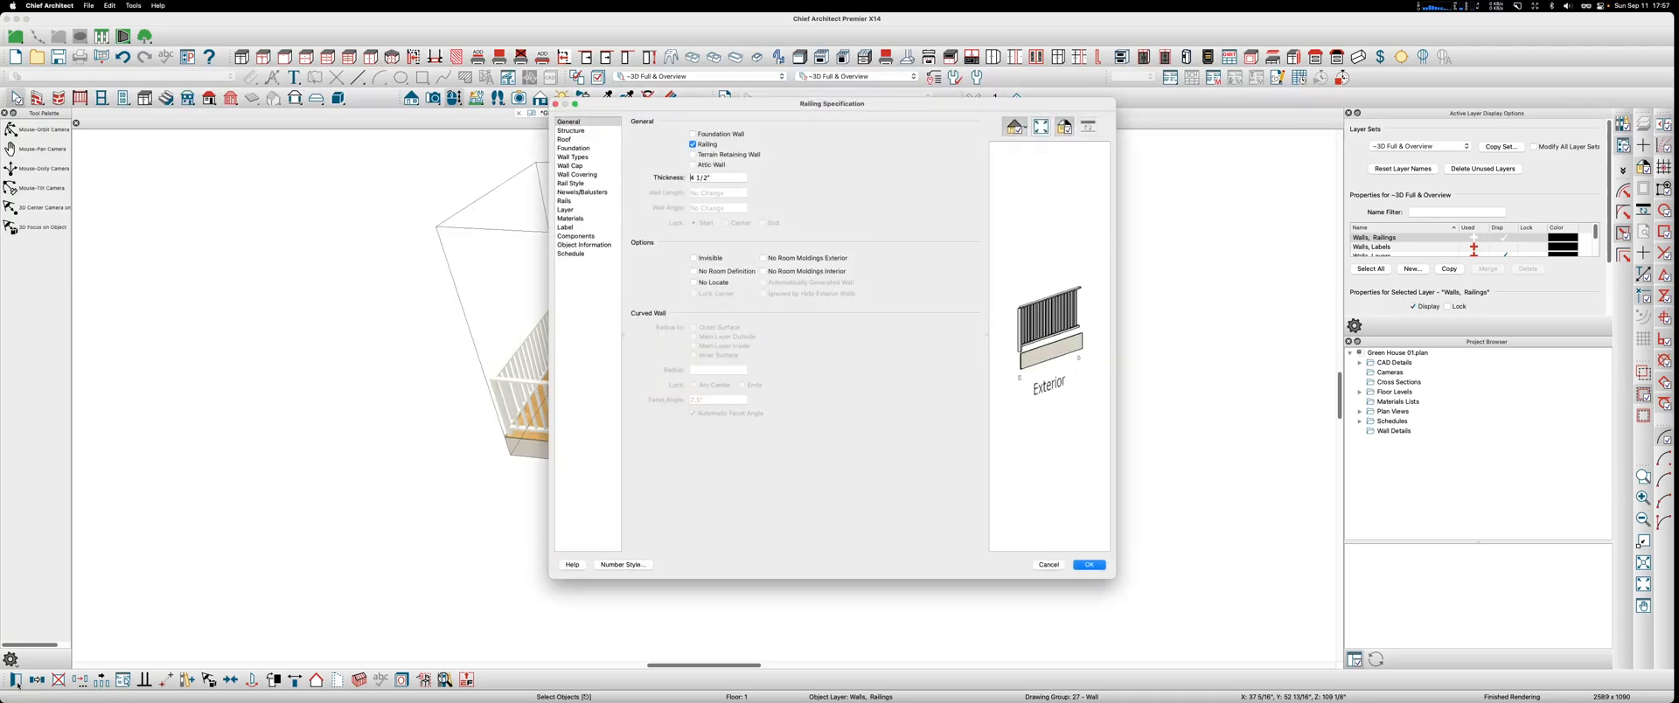
Step: Set the railings' newels/posts to Post to Beam and the railing style to Open
{"action": "left_click", "coordinate": [579, 192]}
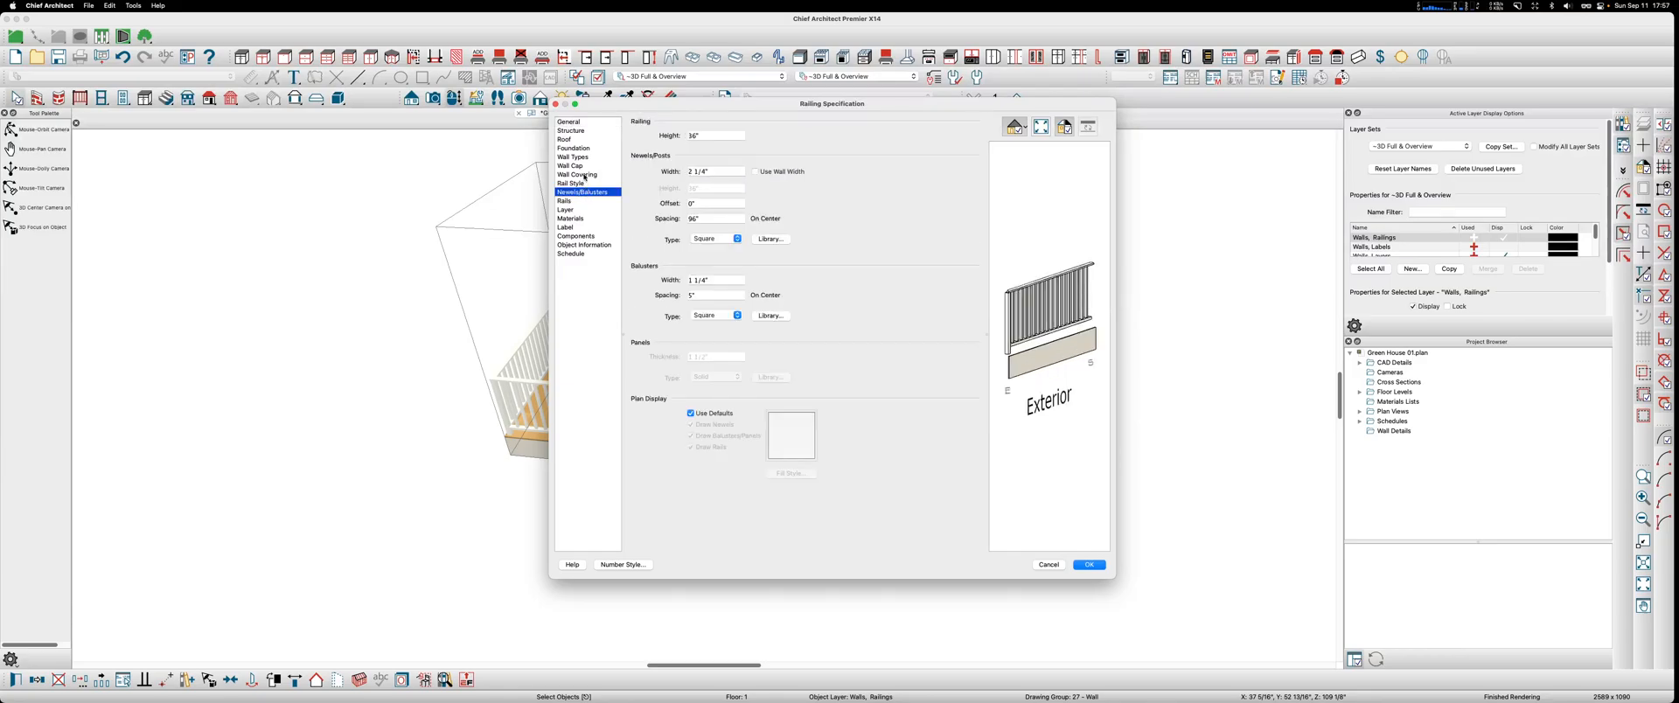
{"action": "left_click", "coordinate": [581, 184]}
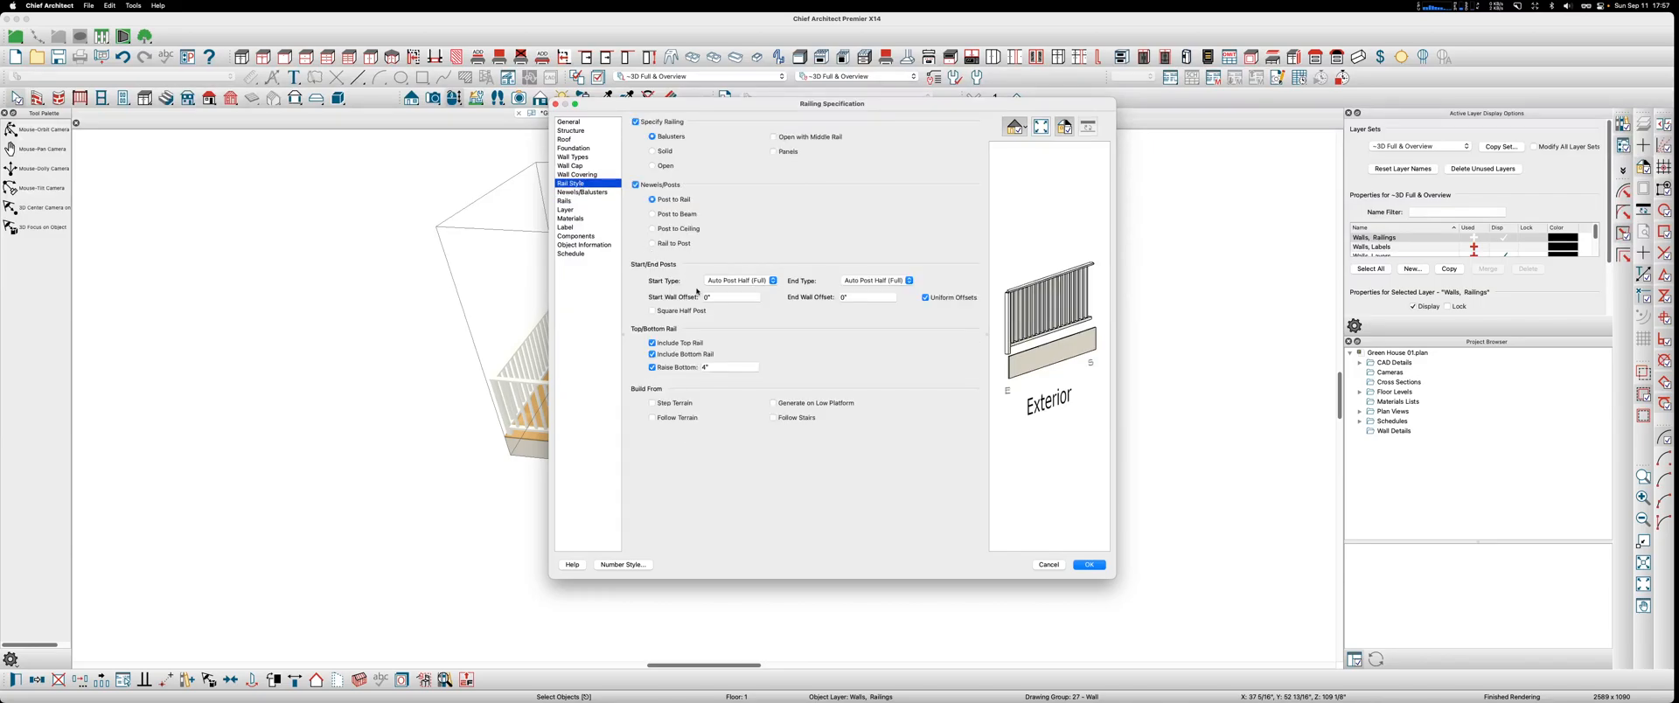
{"action": "left_click", "coordinate": [652, 215]}
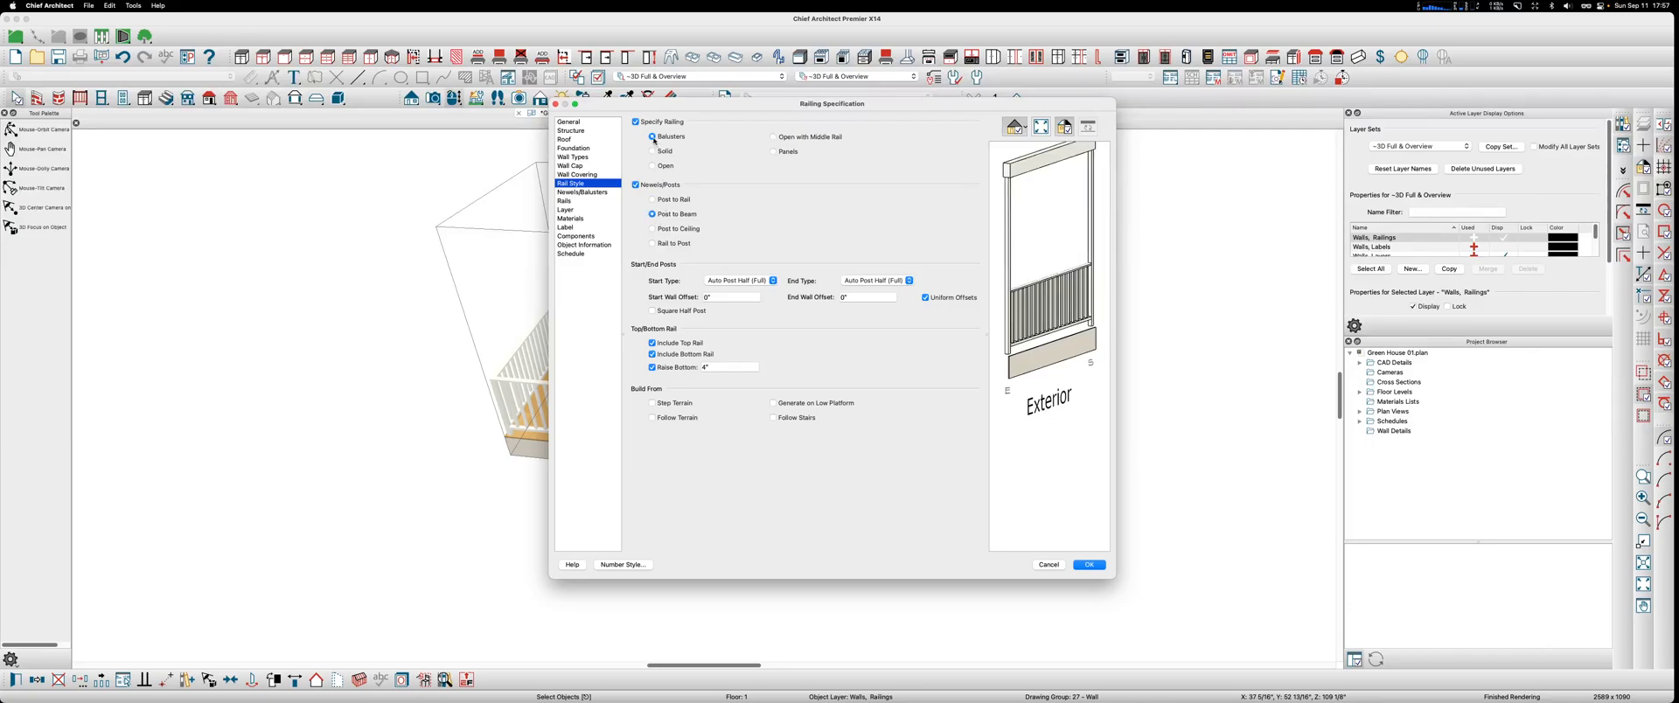
{"action": "left_click", "coordinate": [652, 166]}
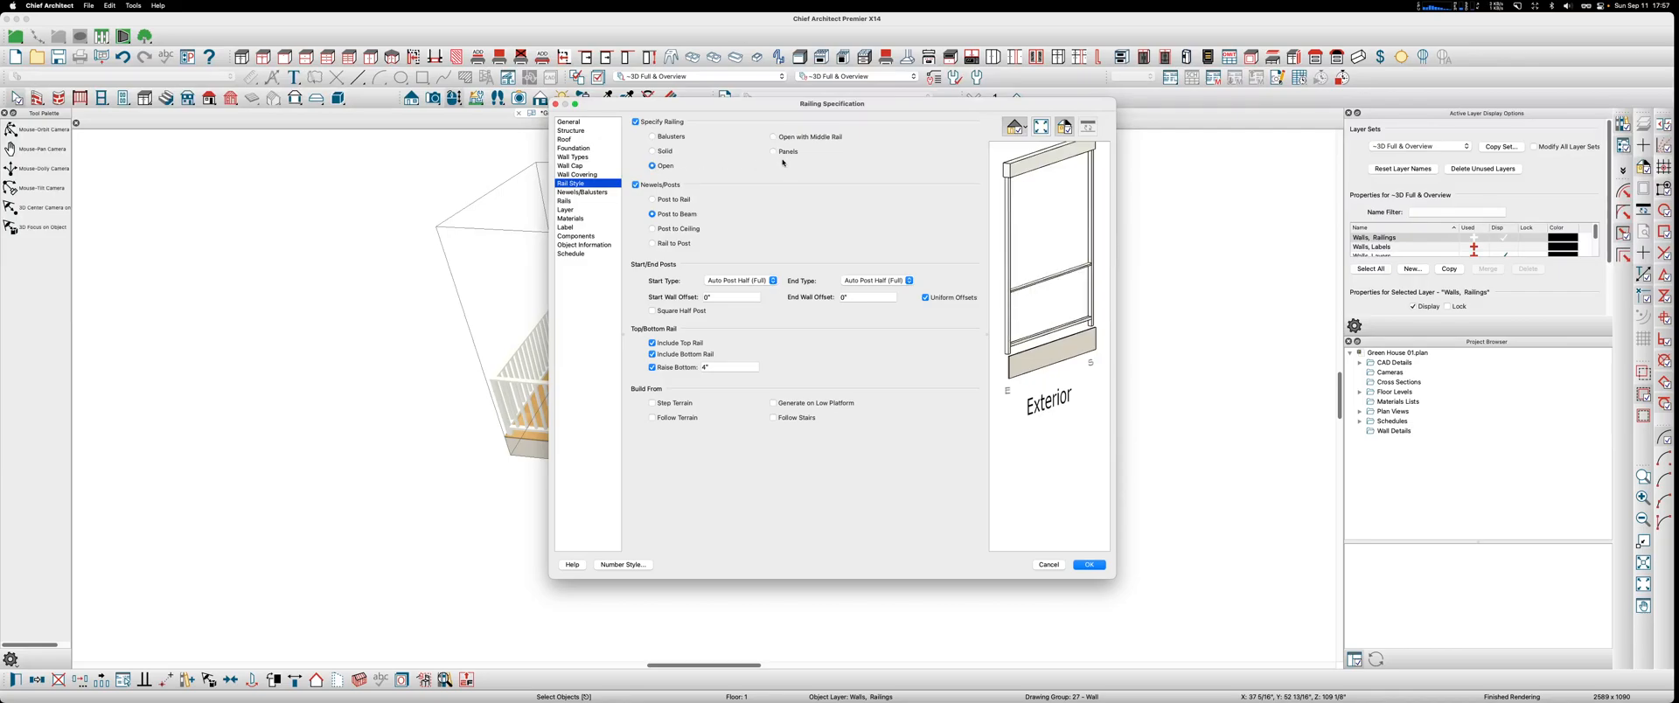
Step: Exclude both the top rail and the bottom rail from the four railings
{"action": "left_click", "coordinate": [652, 343]}
{"action": "left_click", "coordinate": [652, 344]}
{"action": "left_click", "coordinate": [653, 344]}
{"action": "left_click", "coordinate": [652, 354]}
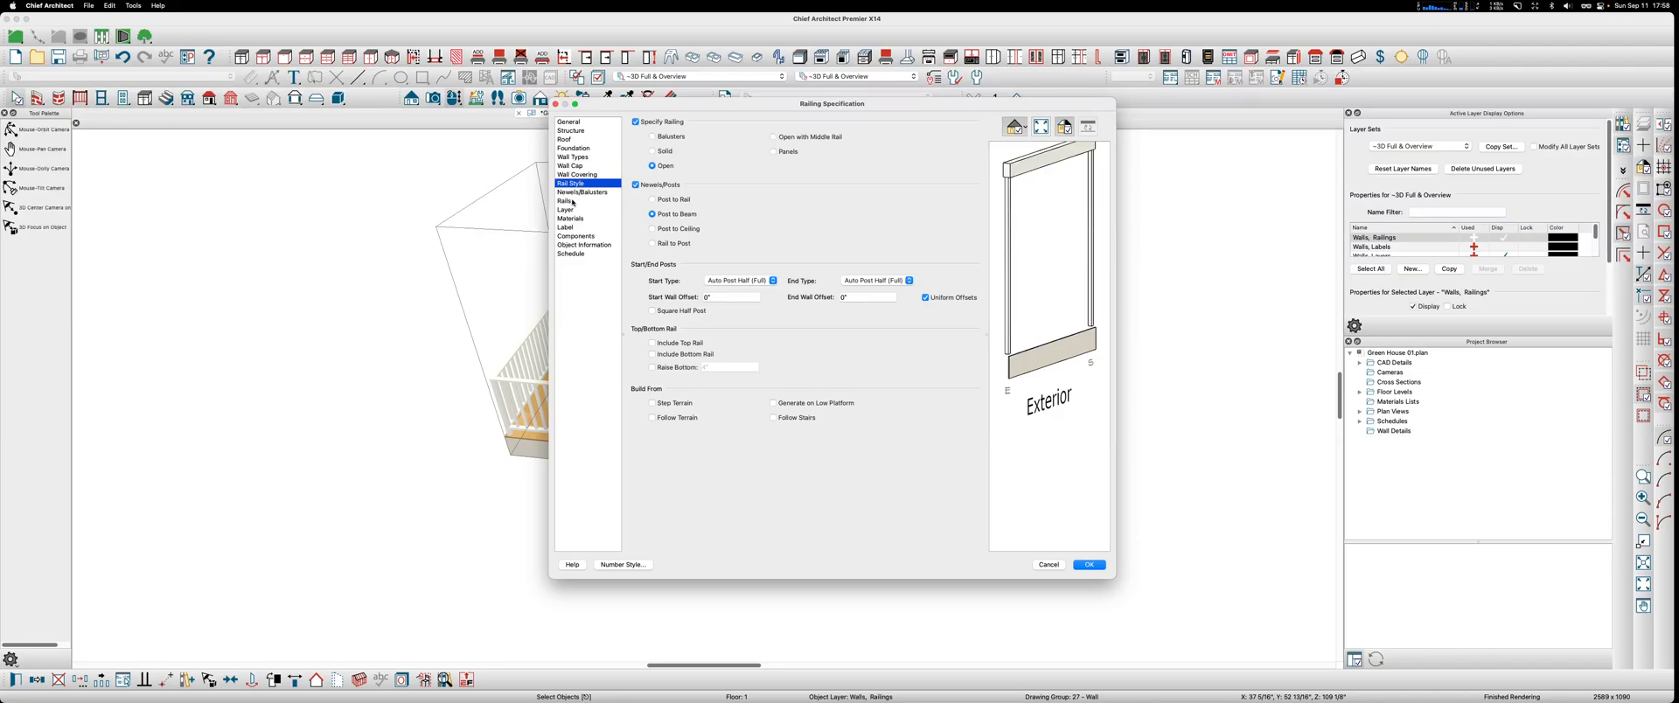
Step: Examine the railings' structure, general, roof, foundation, wall type and wall cap settings, including the available wall types
{"action": "left_click", "coordinate": [584, 132]}
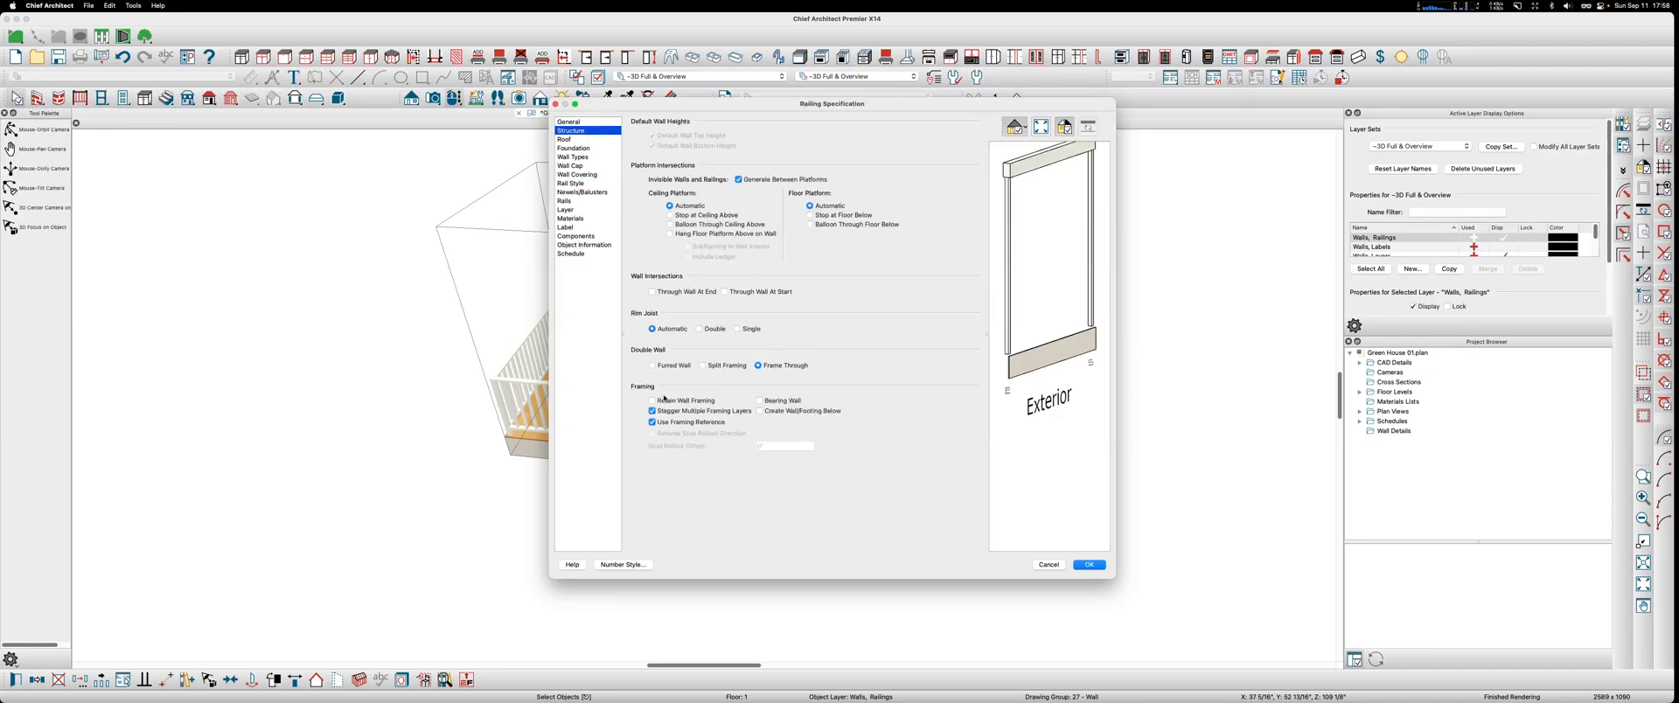
{"action": "left_click", "coordinate": [567, 121]}
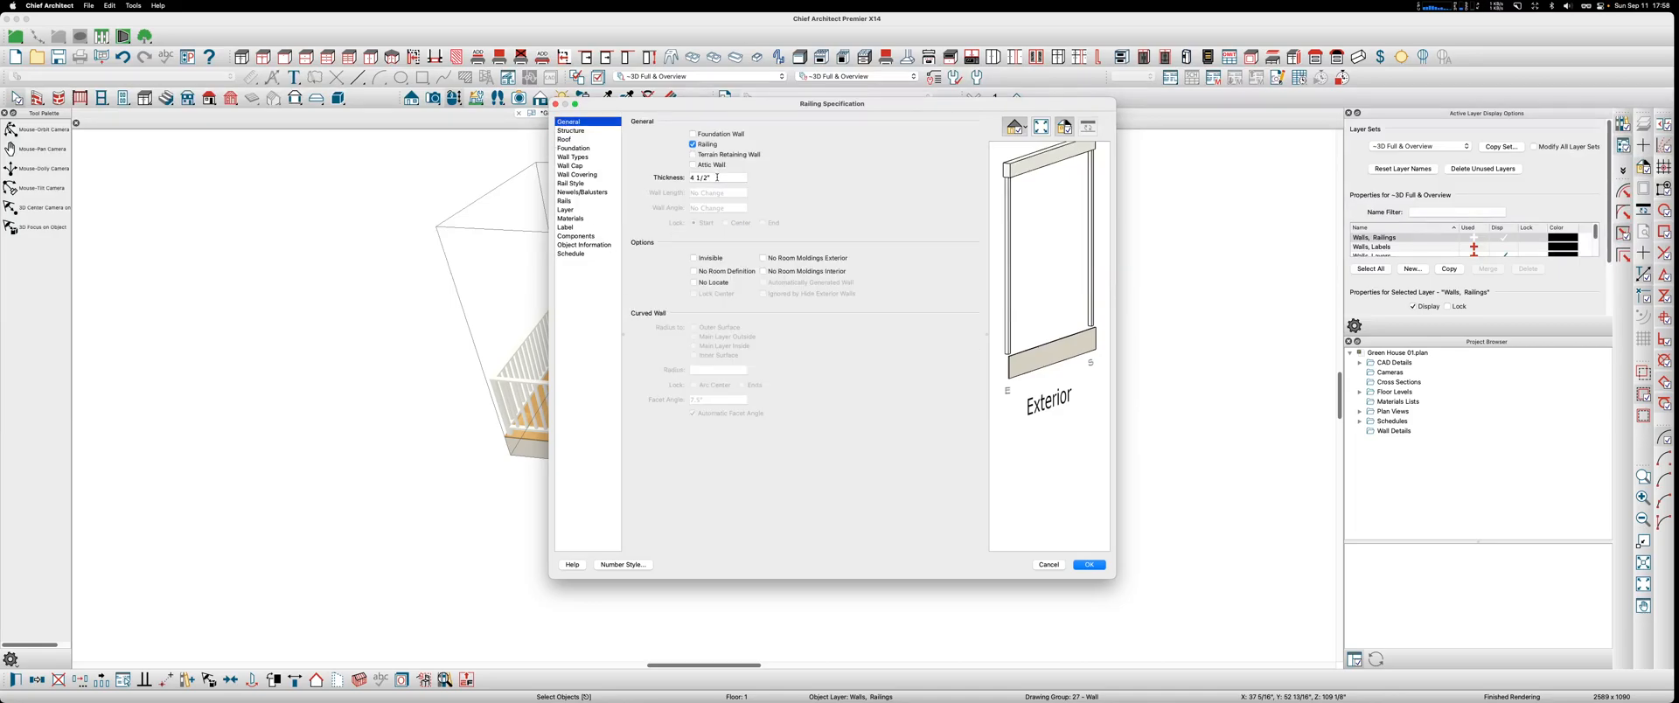
{"action": "left_click", "coordinate": [566, 131]}
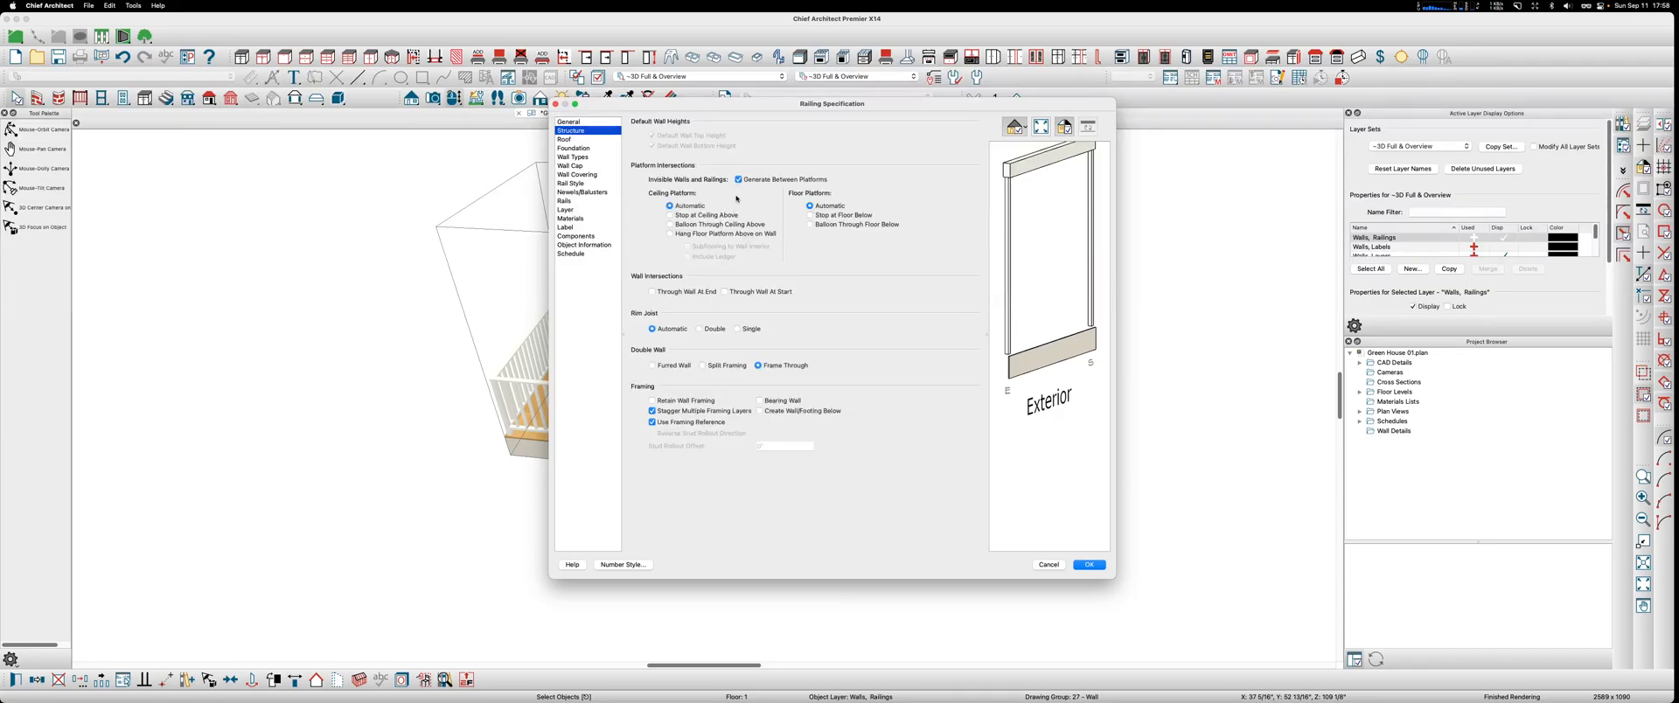
{"action": "left_click", "coordinate": [564, 140]}
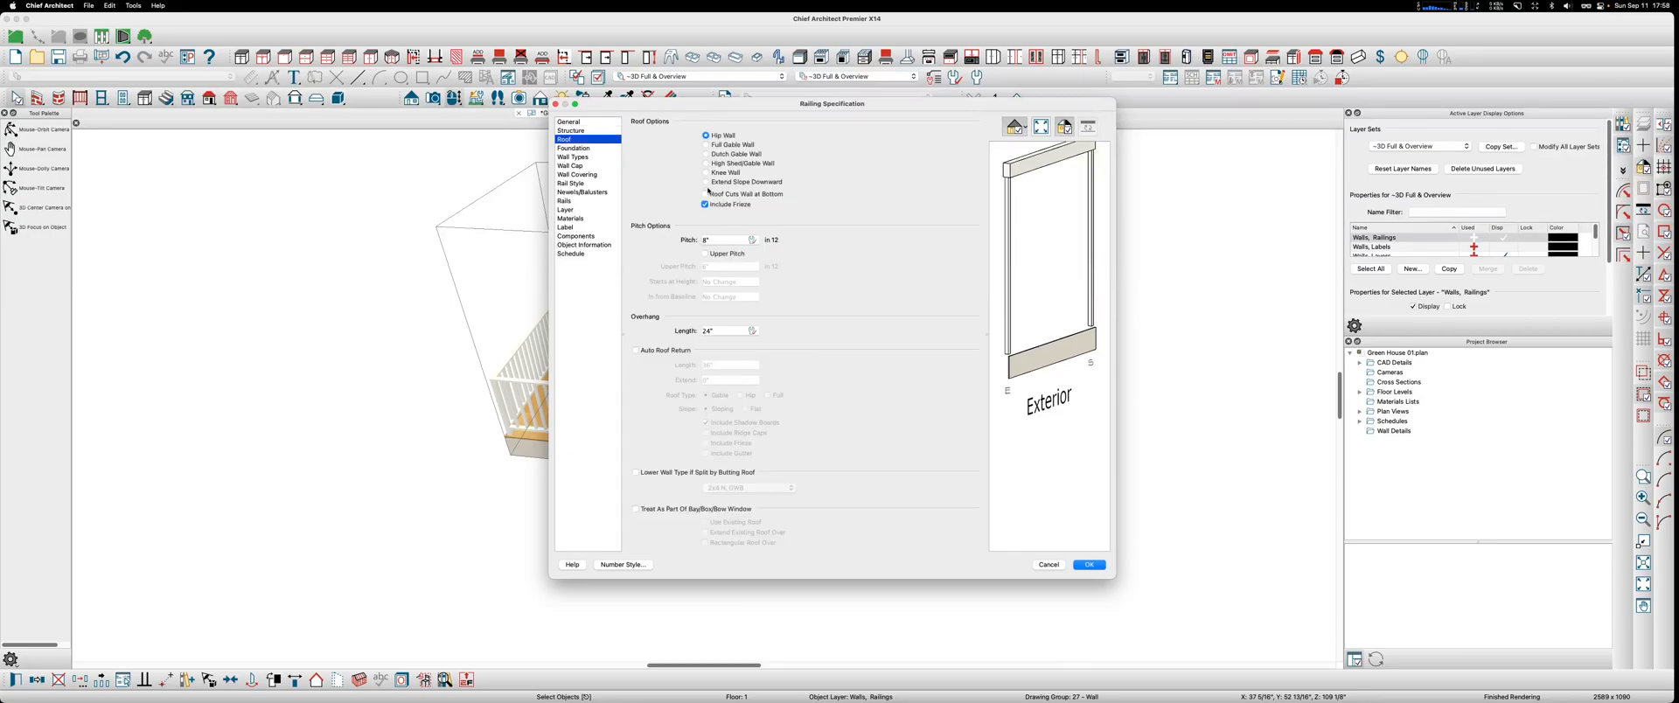
{"action": "left_click", "coordinate": [711, 238]}
{"action": "left_click", "coordinate": [569, 149]}
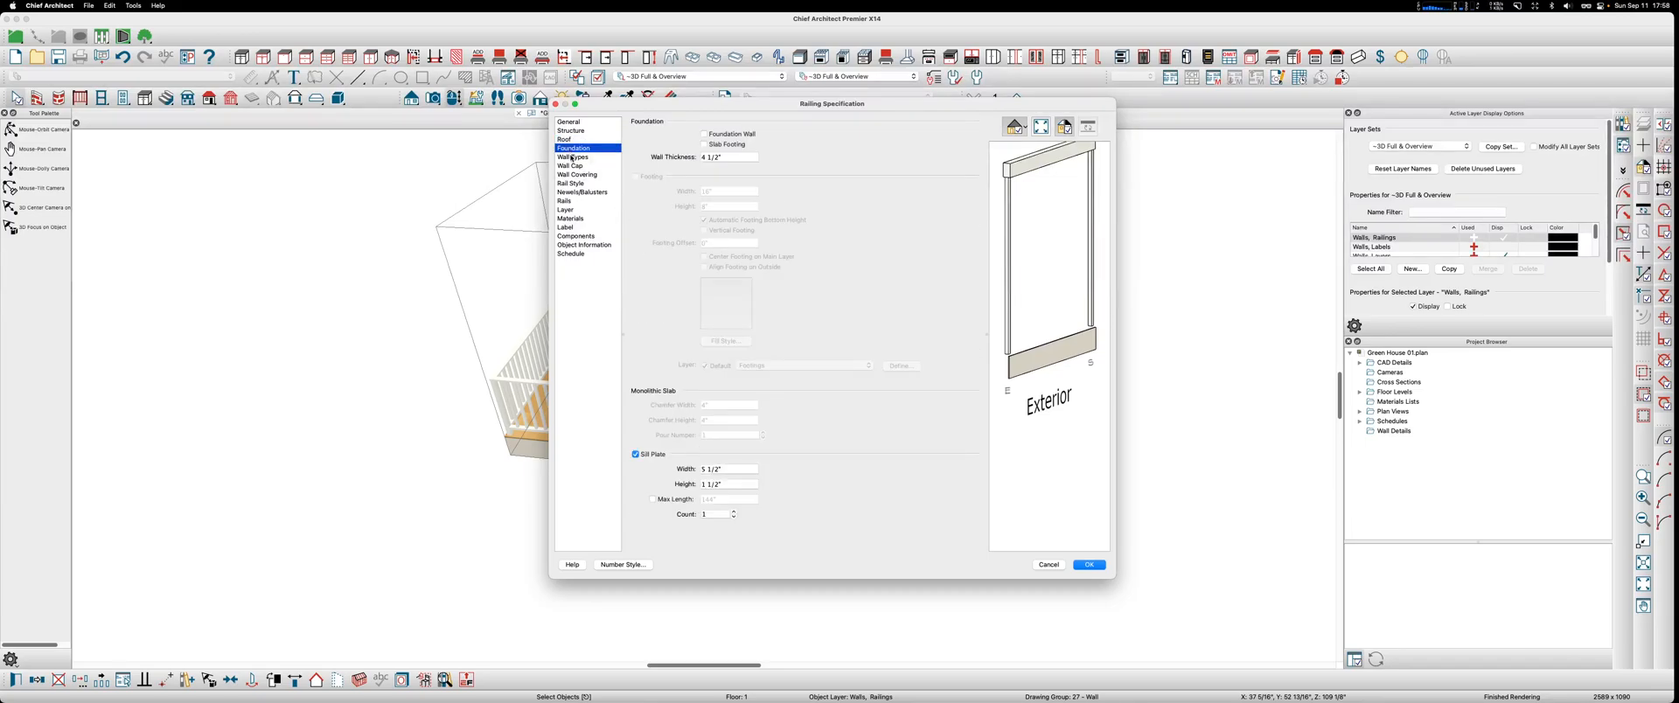
{"action": "left_click", "coordinate": [572, 158]}
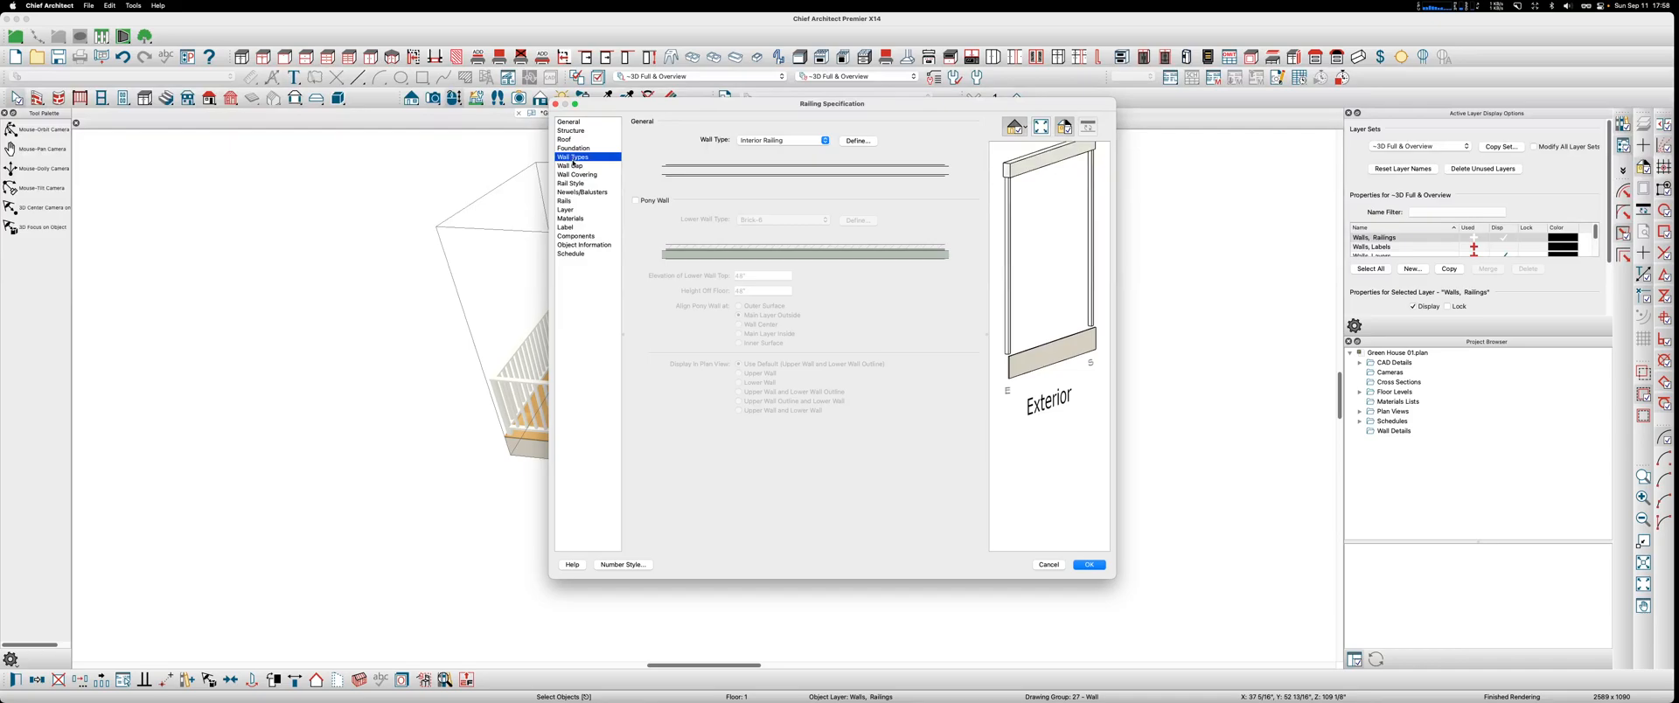
{"action": "left_click", "coordinate": [824, 140]}
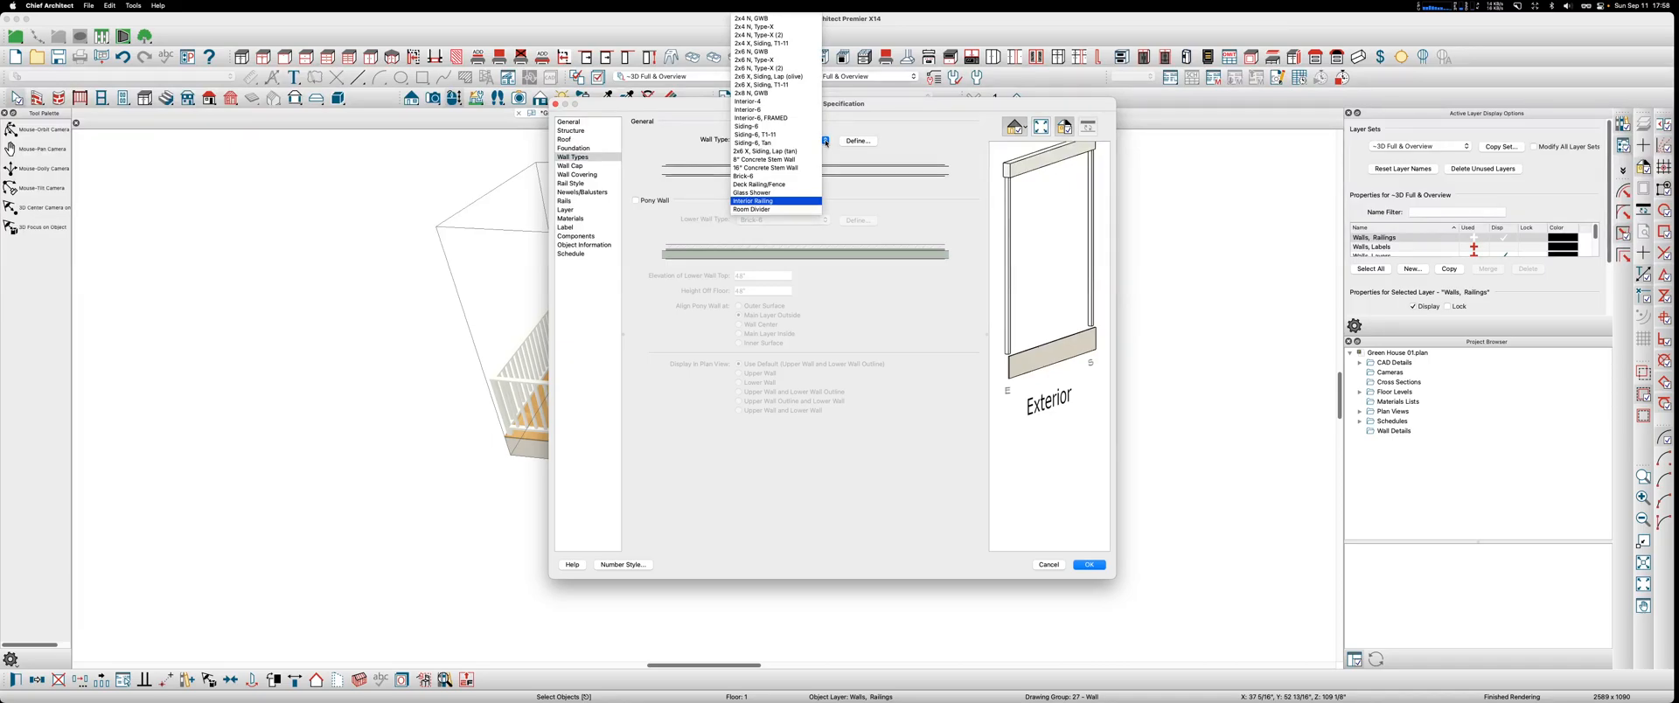
{"action": "left_click", "coordinate": [920, 153]}
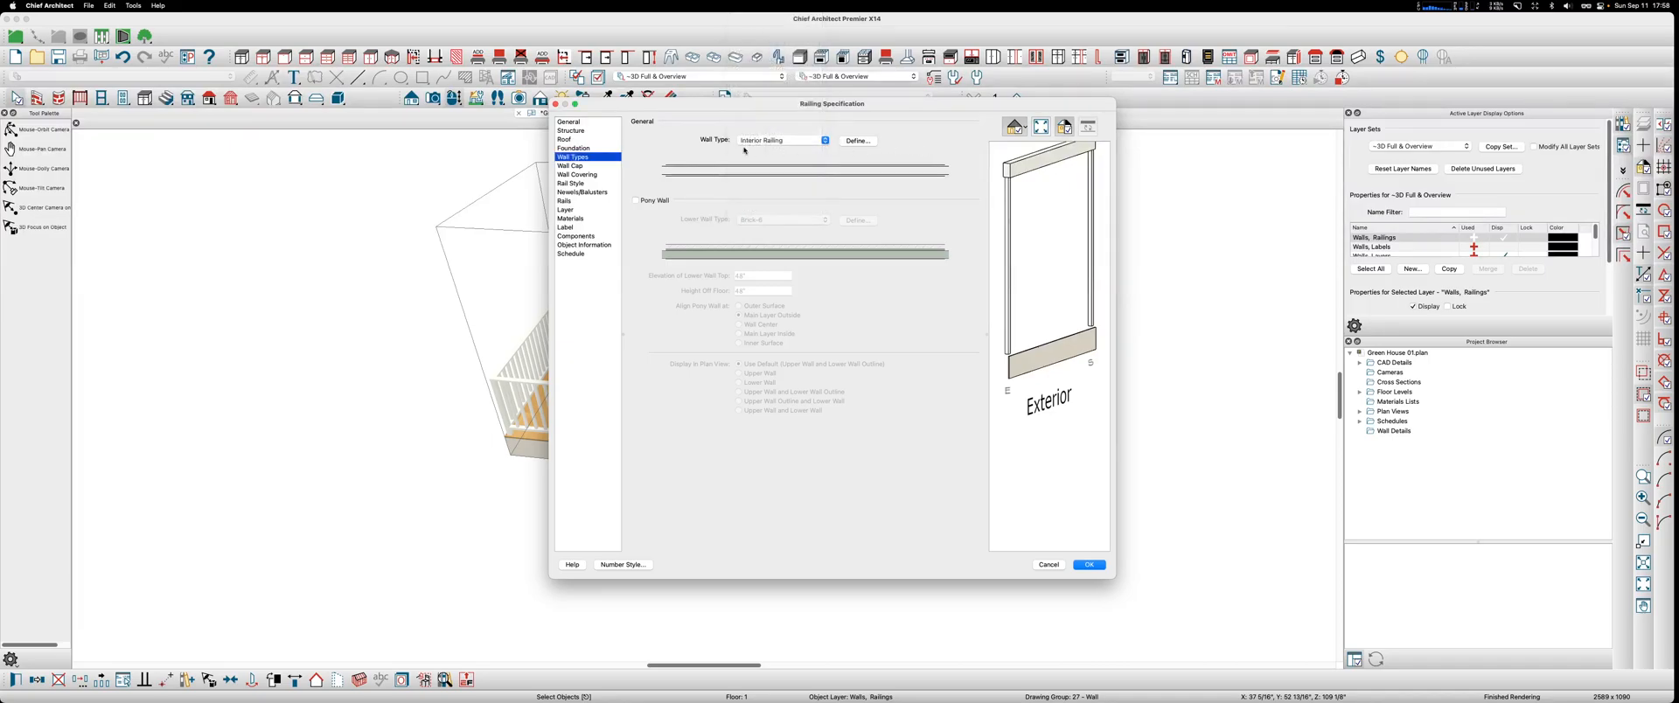
{"action": "left_click", "coordinate": [568, 166]}
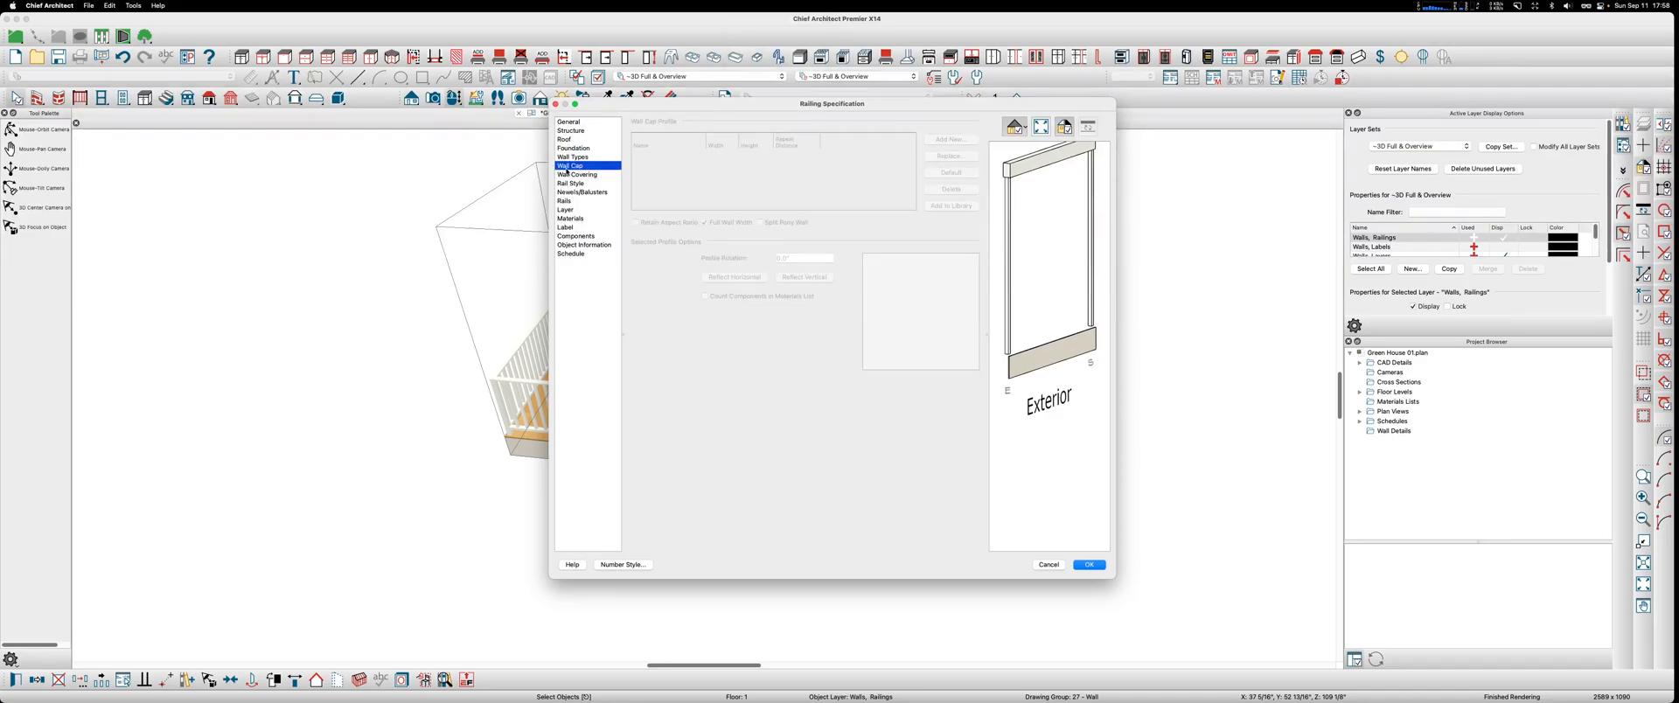
Step: Set both the start and end post types of the railings to None
{"action": "left_click", "coordinate": [569, 184]}
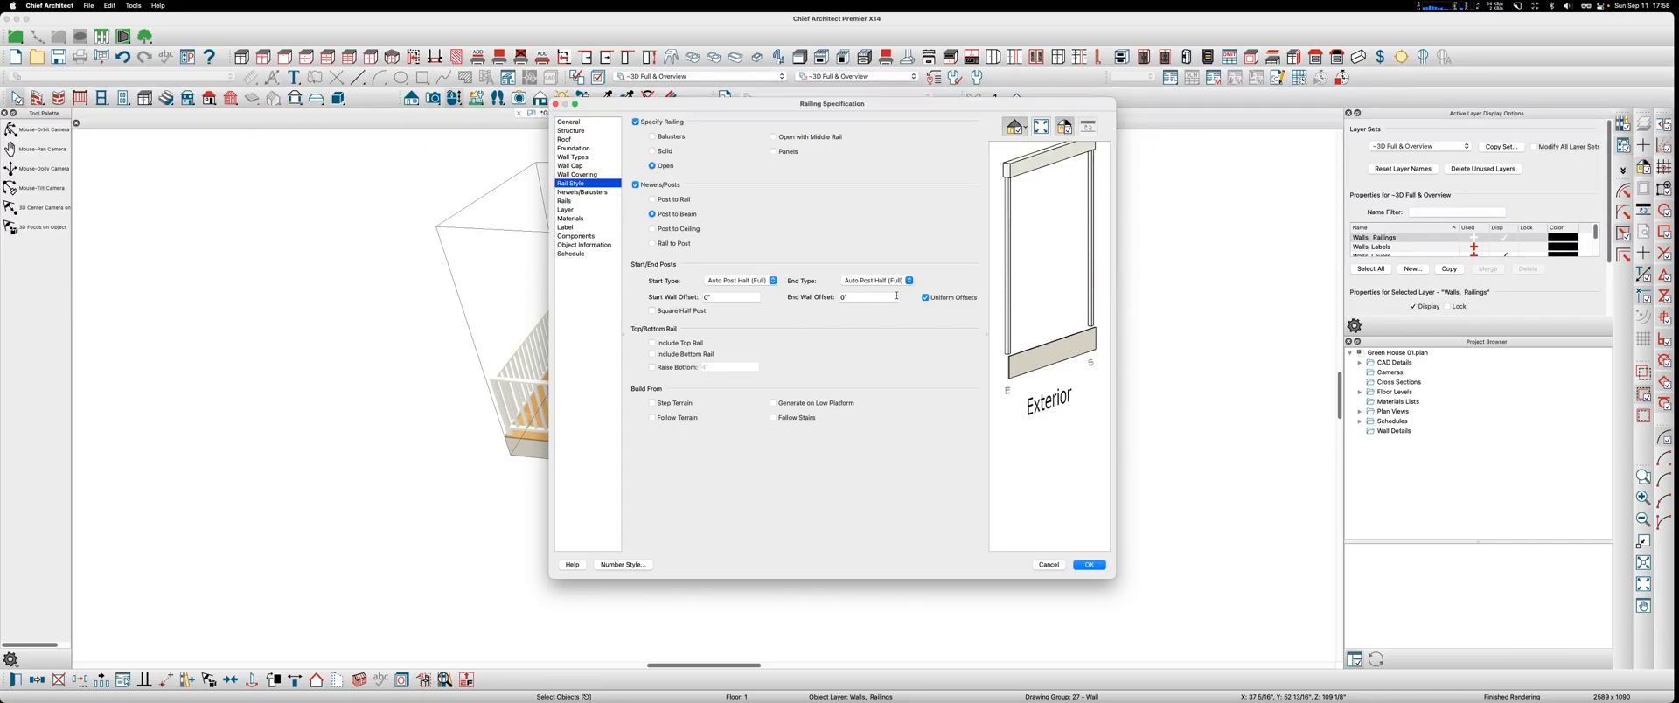
{"action": "left_click", "coordinate": [773, 281]}
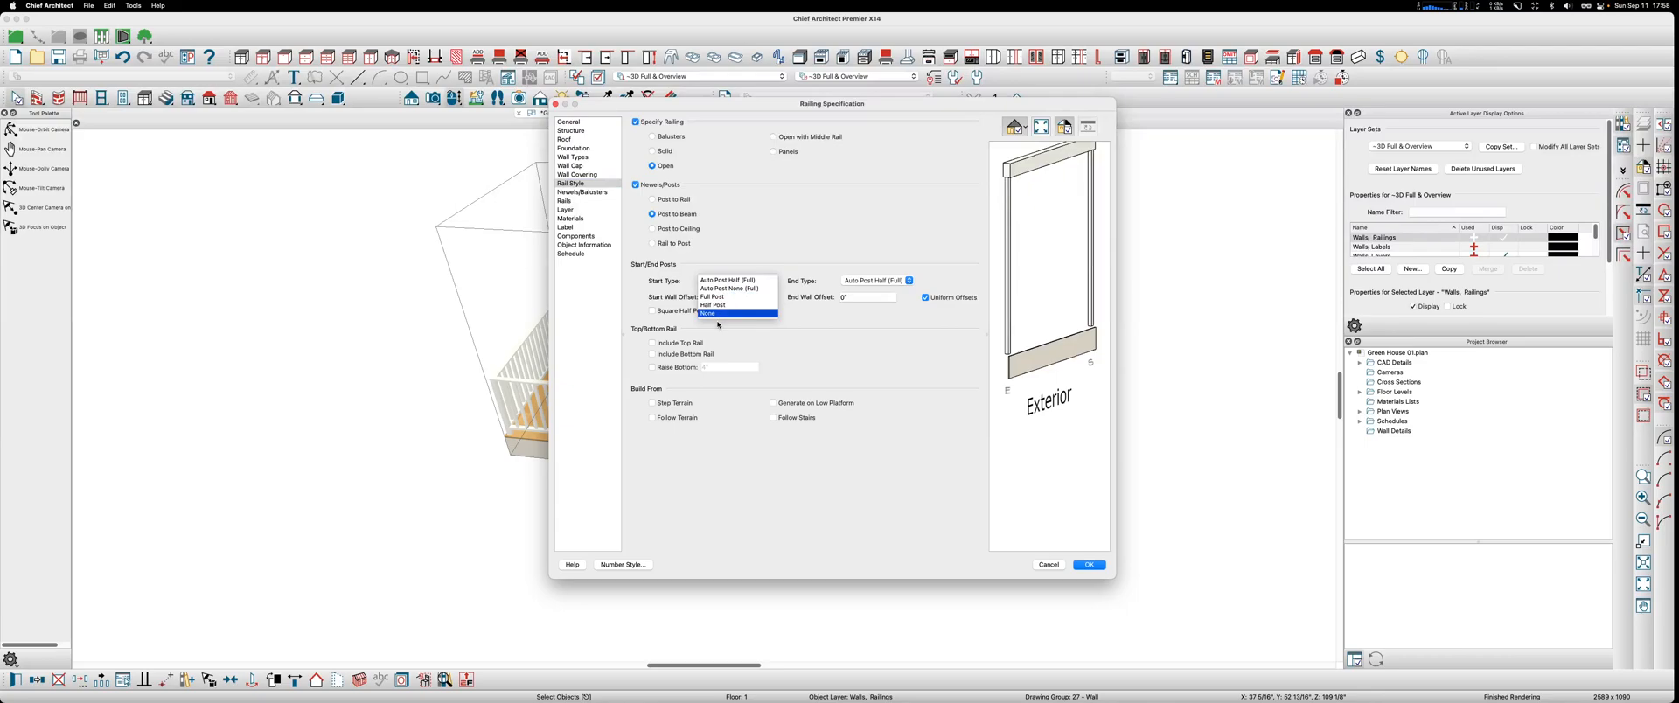
{"action": "left_click", "coordinate": [723, 314]}
{"action": "left_click", "coordinate": [906, 281]}
{"action": "left_click", "coordinate": [855, 314]}
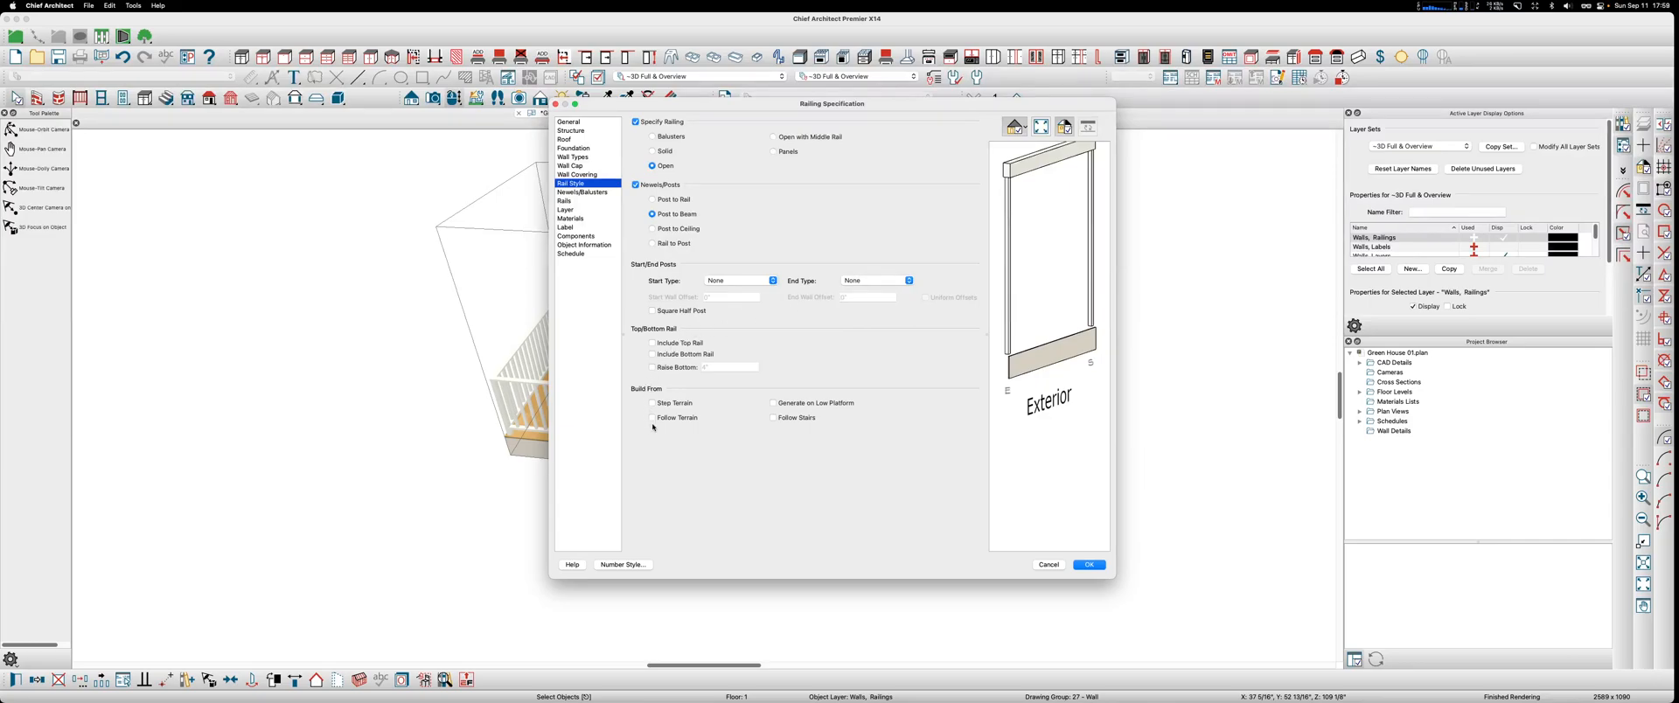
Step: Set the width of the railings' newels/posts to 5 1/2"
{"action": "left_click", "coordinate": [603, 192]}
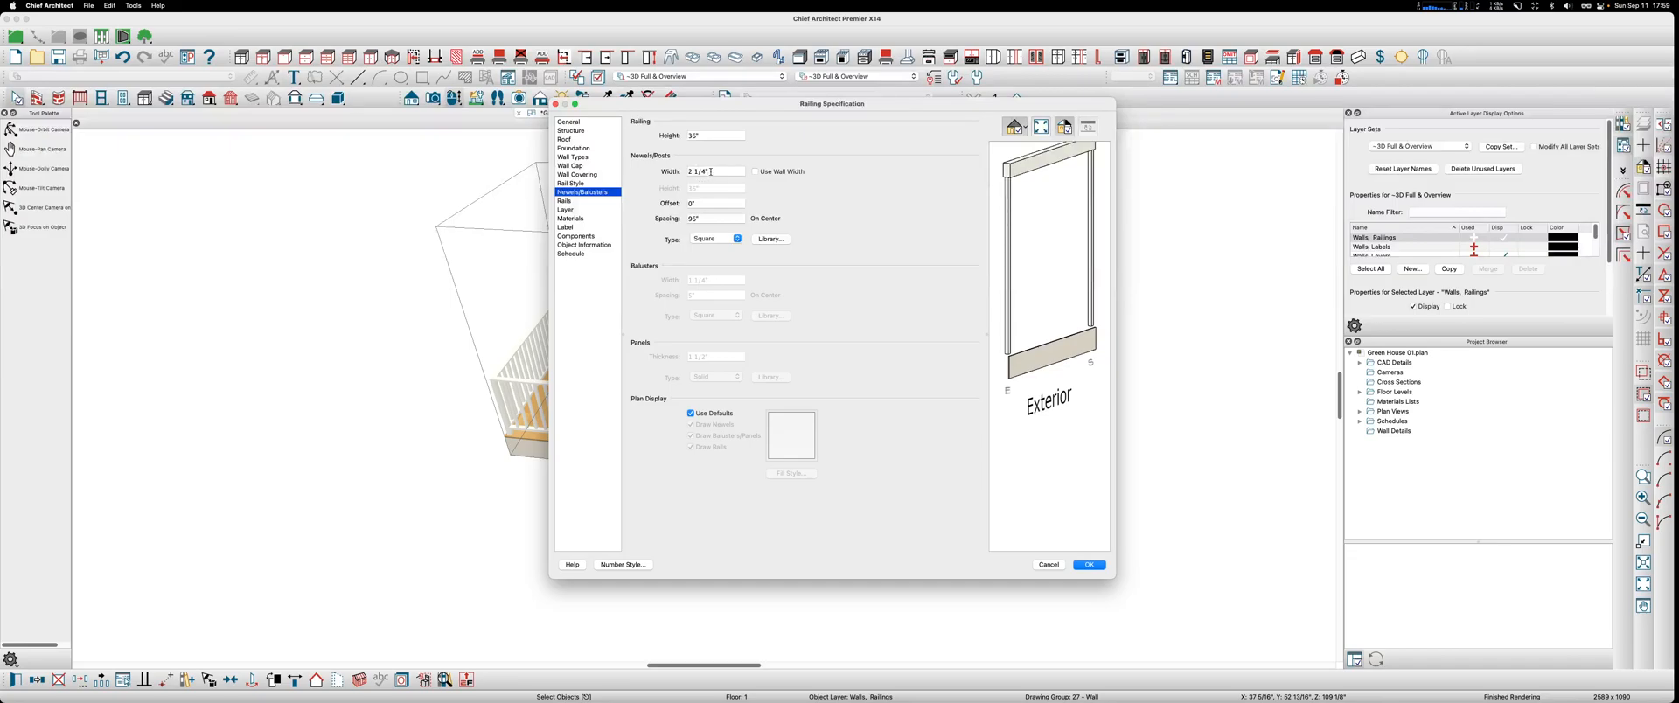
{"action": "left_click_drag", "start_coordinate": [711, 172], "coordinate": [656, 171]}
{"action": "type", "text": "5"}
{"action": "left_click", "coordinate": [713, 204]}
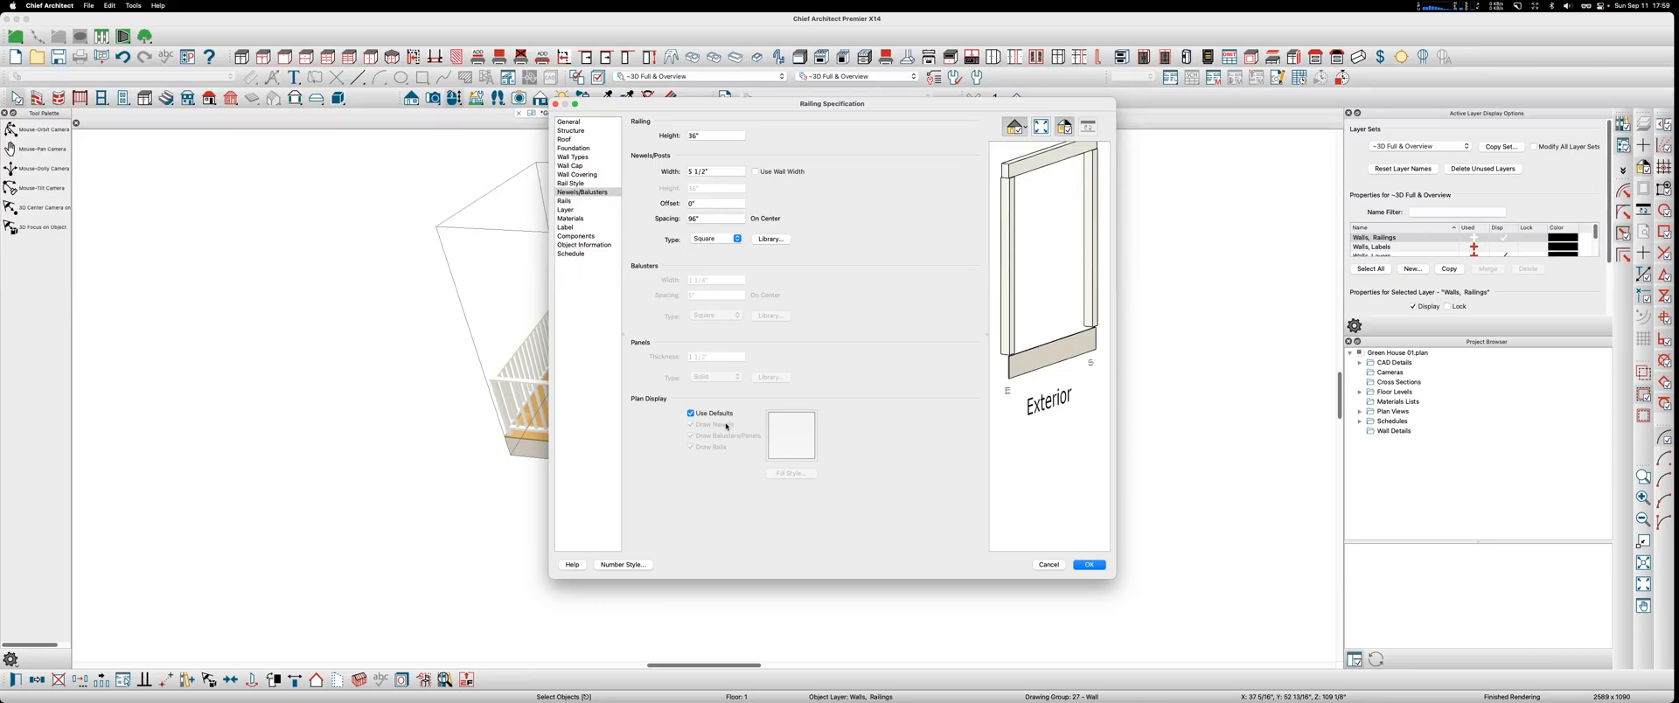
{"action": "left_click", "coordinate": [567, 202]}
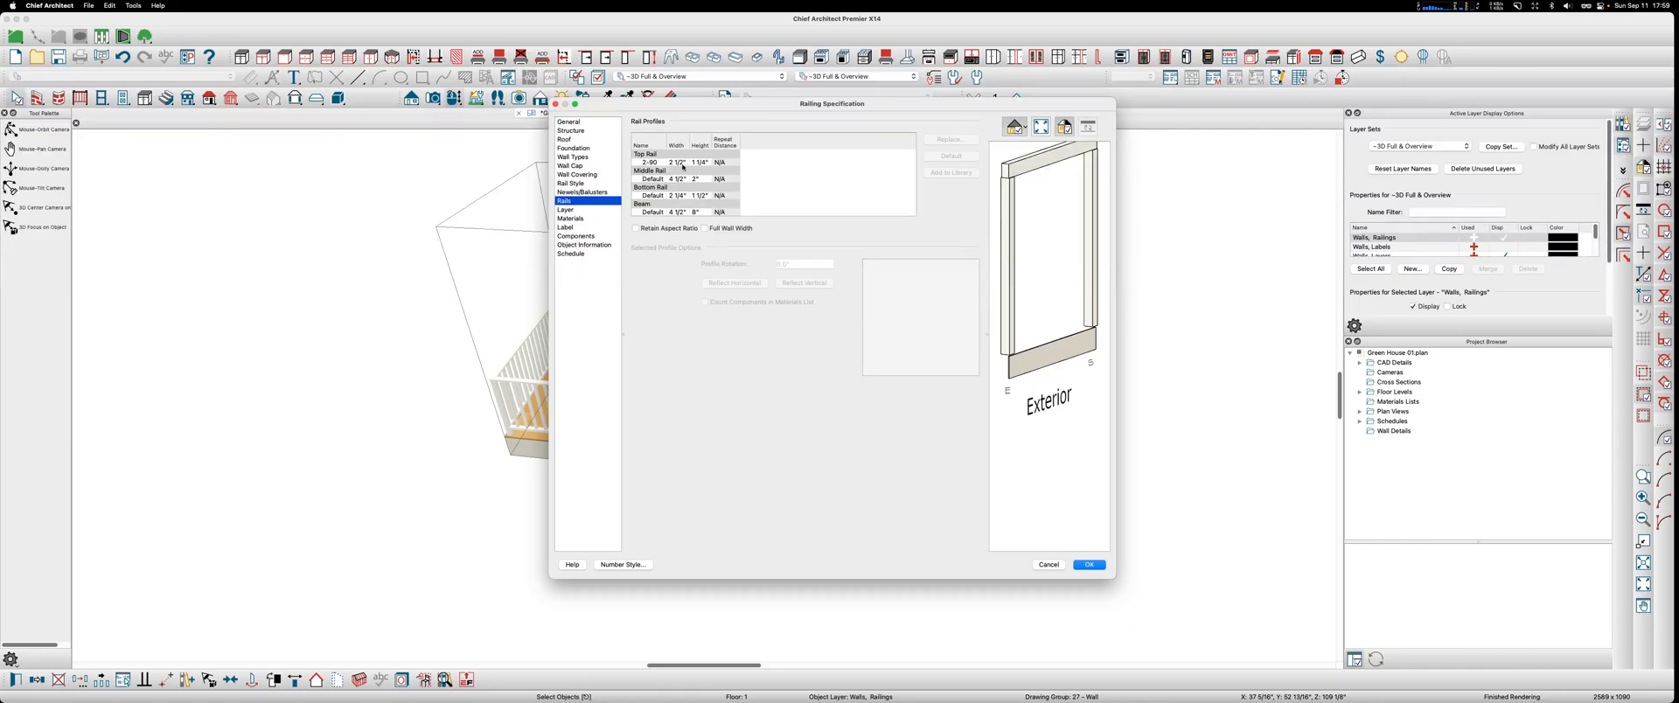
{"action": "left_click", "coordinate": [647, 155]}
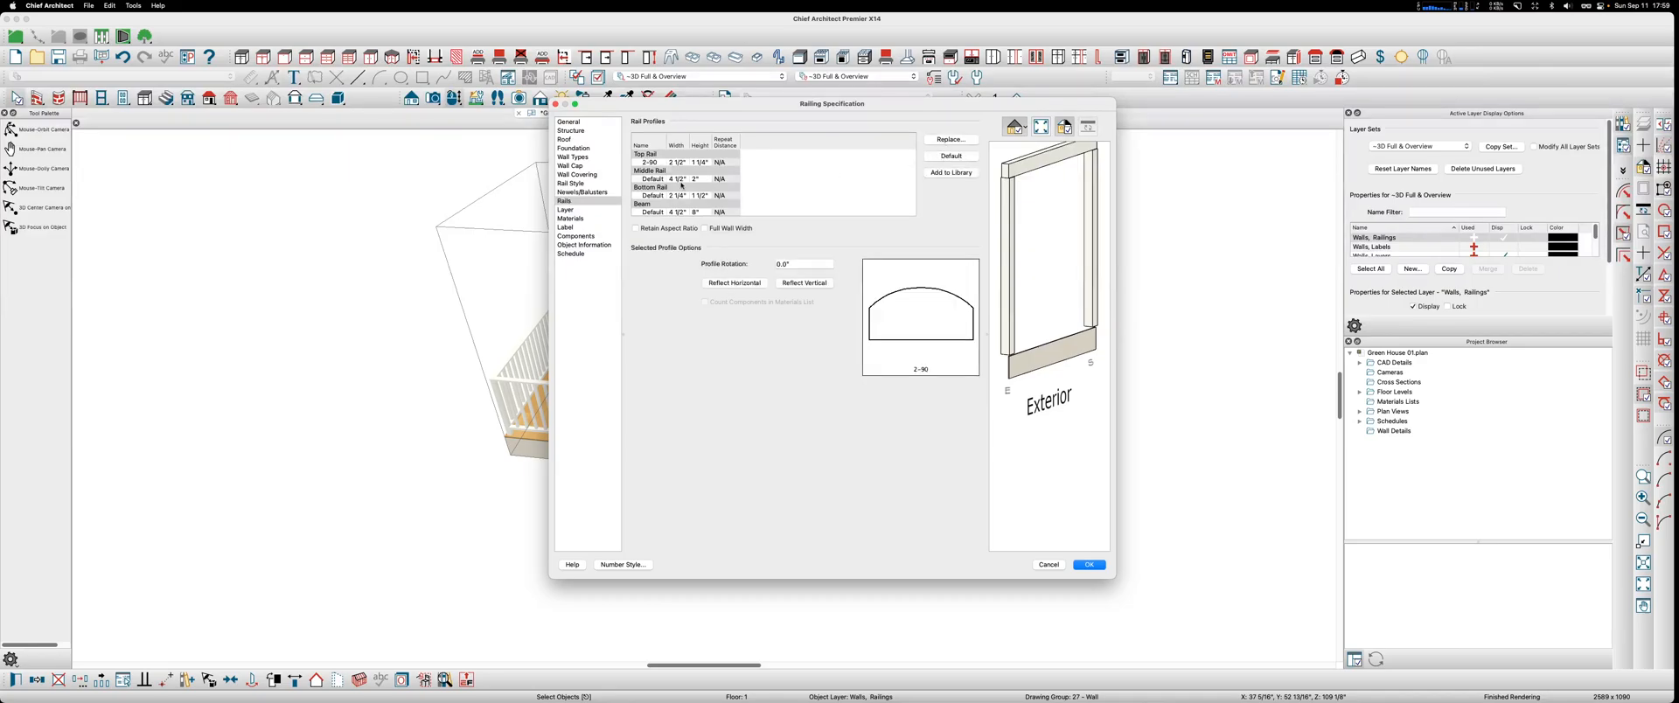
{"action": "left_click", "coordinate": [575, 211]}
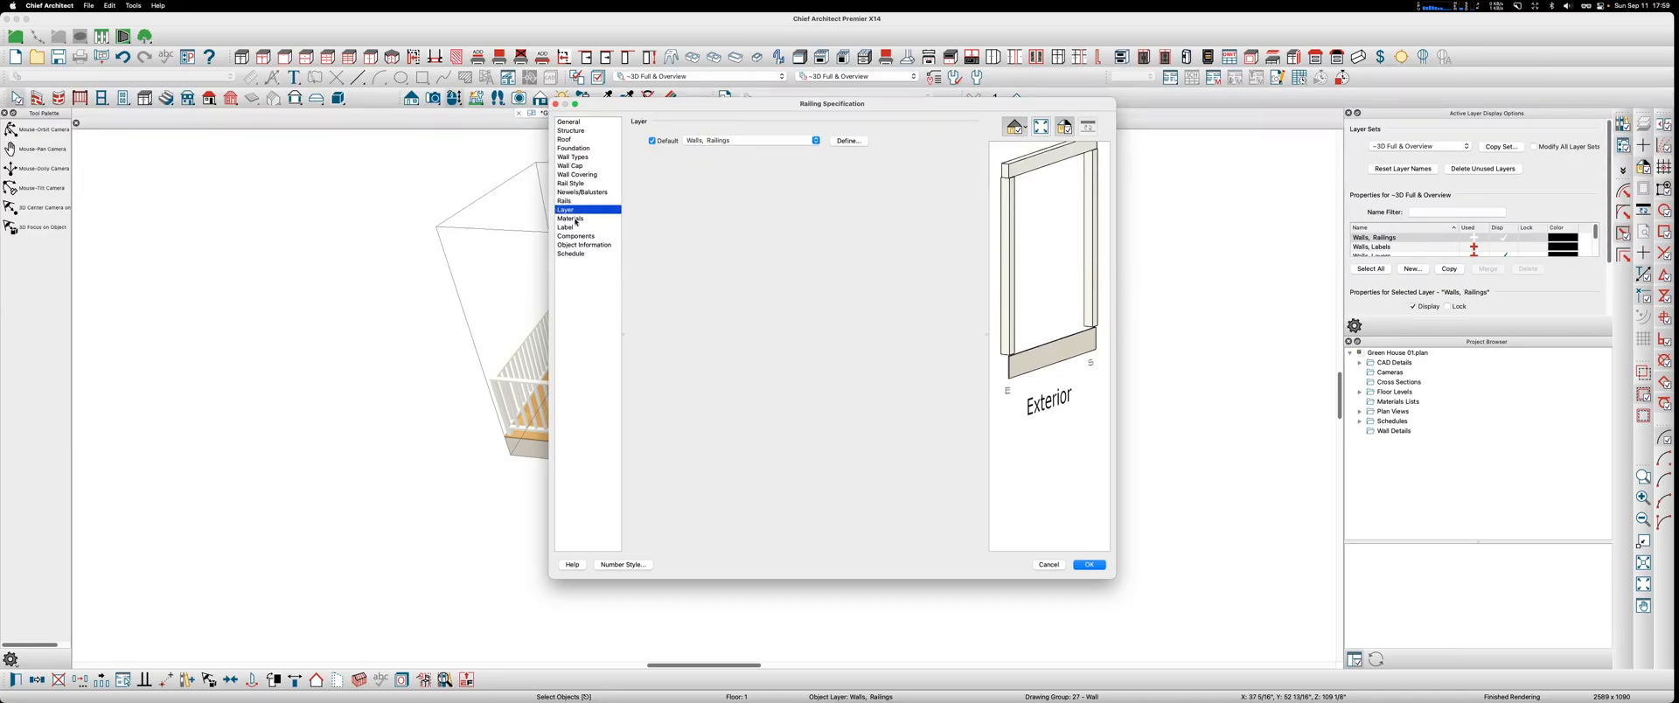
Step: Assign the CA-B Pressure Treated Lumber material to the railings' baluster, beam, newel, panel and rail components
{"action": "left_click", "coordinate": [575, 219]}
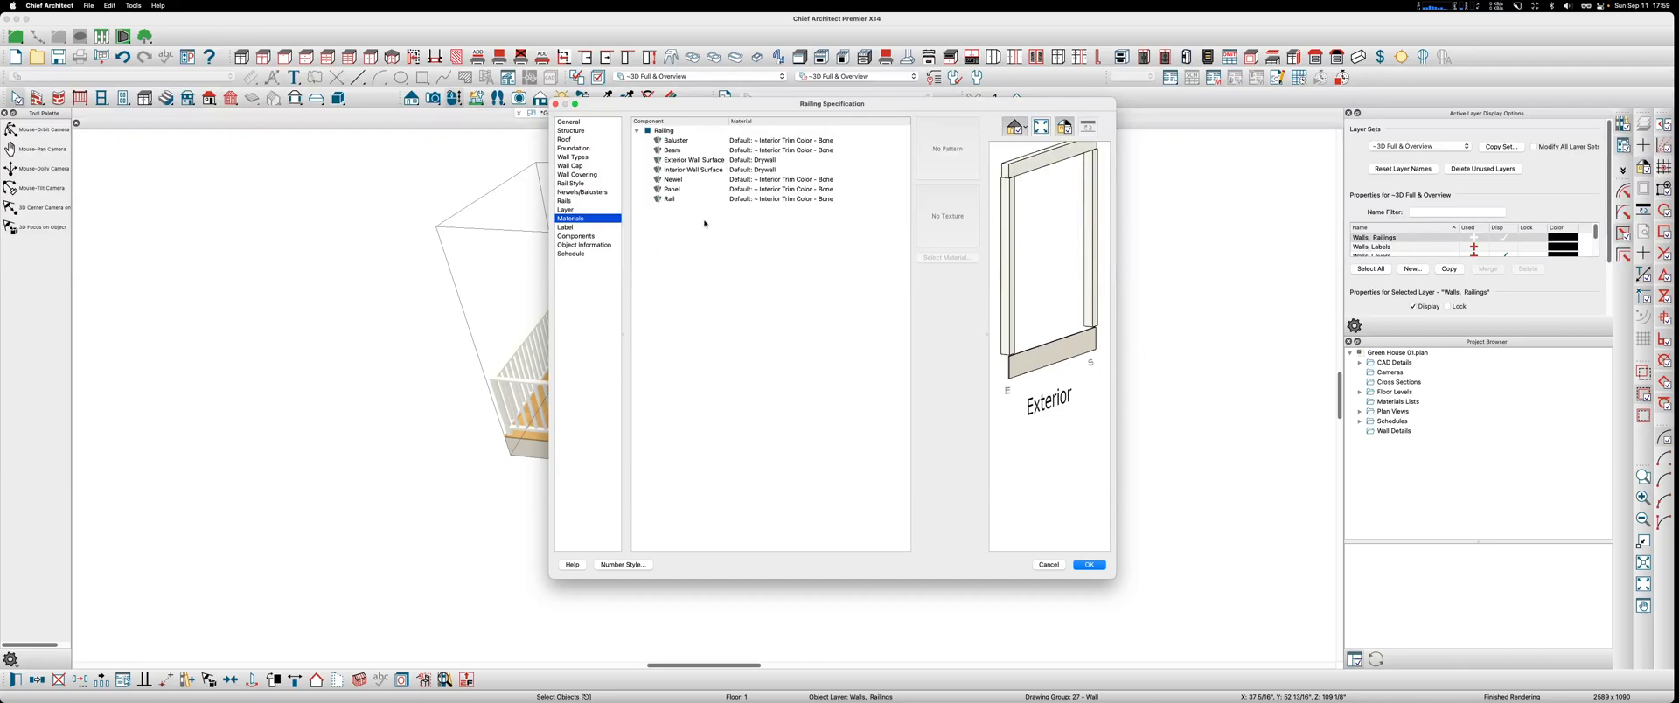
{"action": "left_click", "coordinate": [671, 200]}
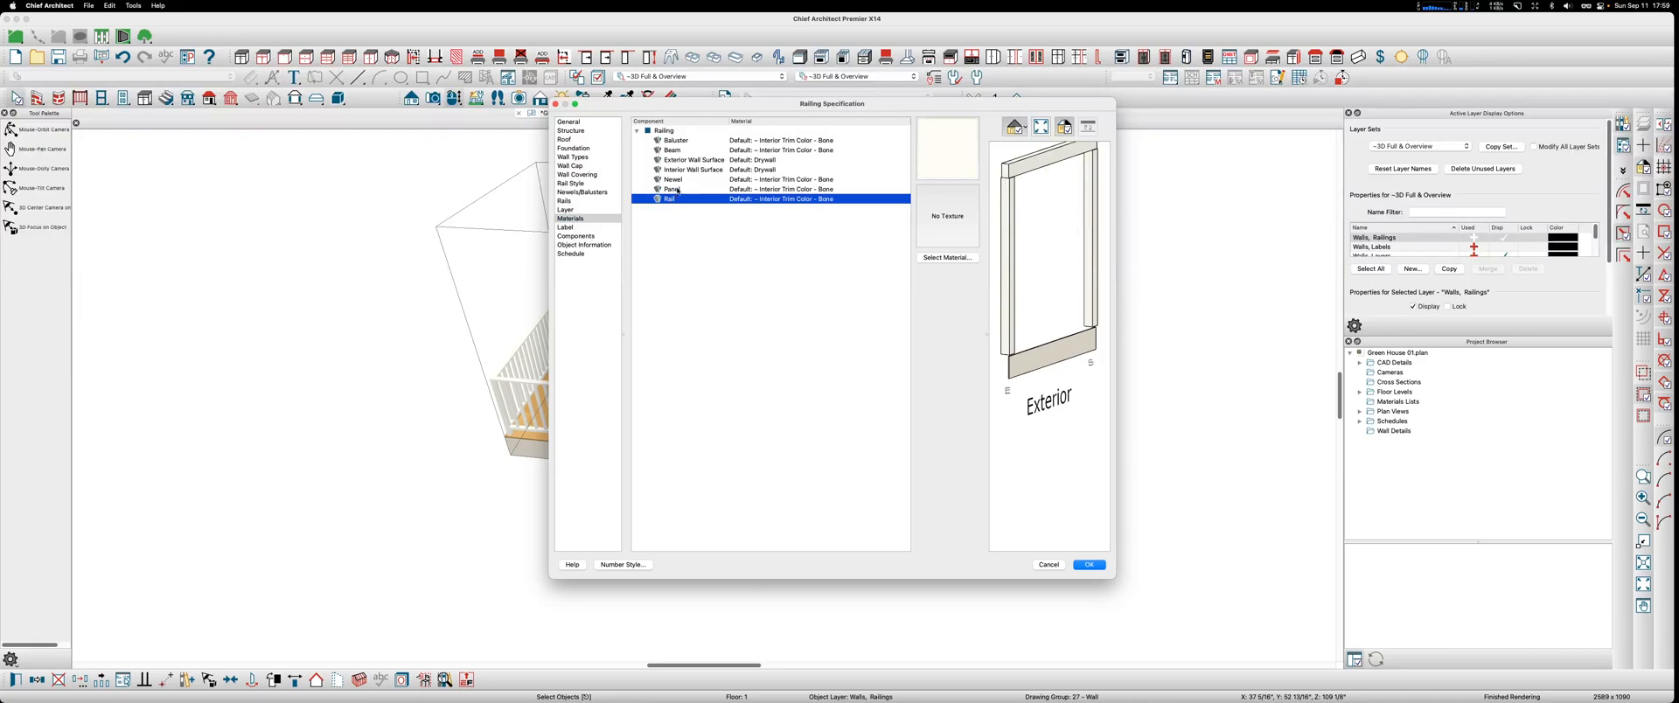
{"action": "left_click", "coordinate": [678, 180]}
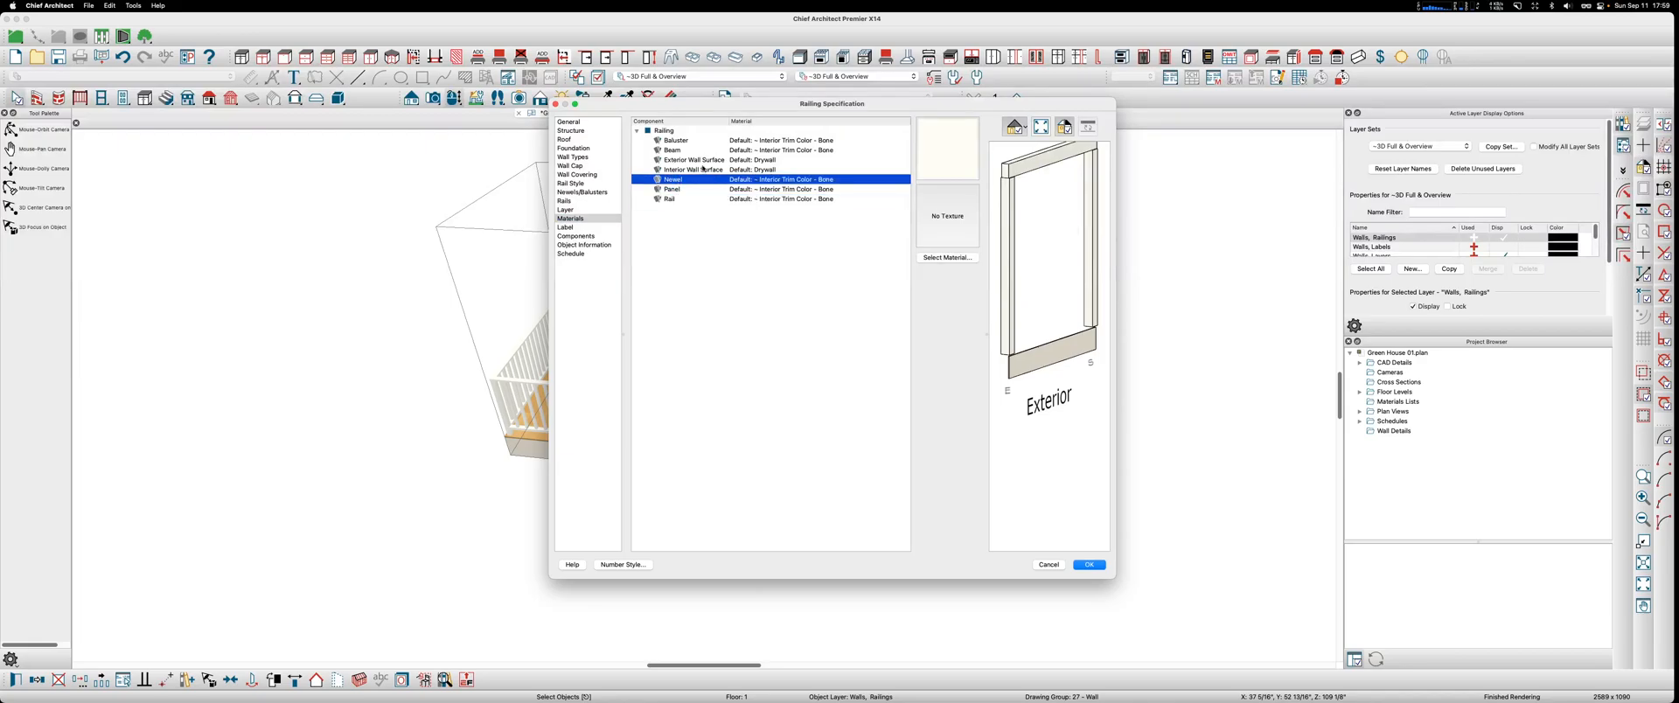
{"action": "left_click", "coordinate": [814, 200]}
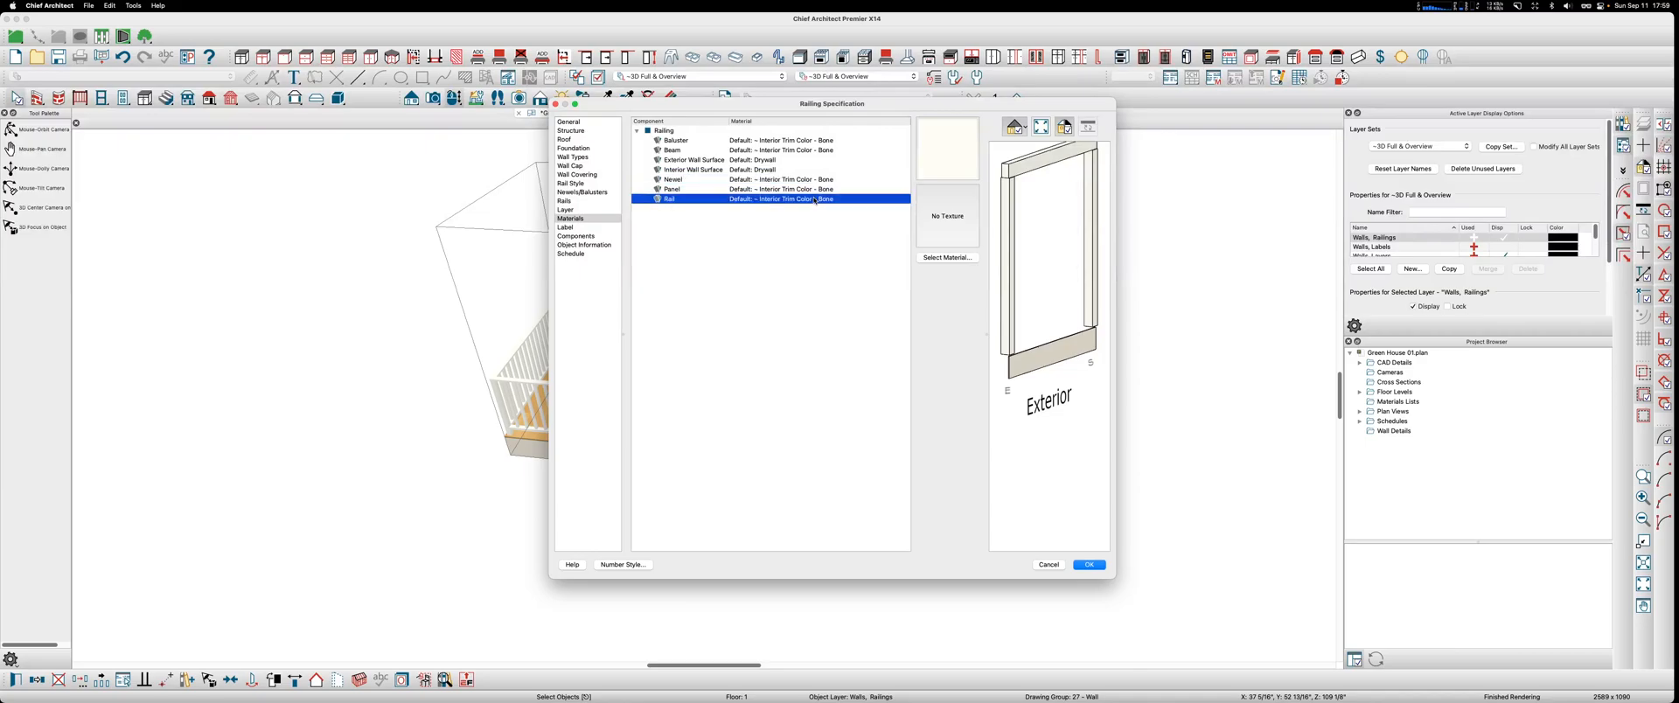
{"action": "left_click", "coordinate": [744, 190], "text": "shift"}
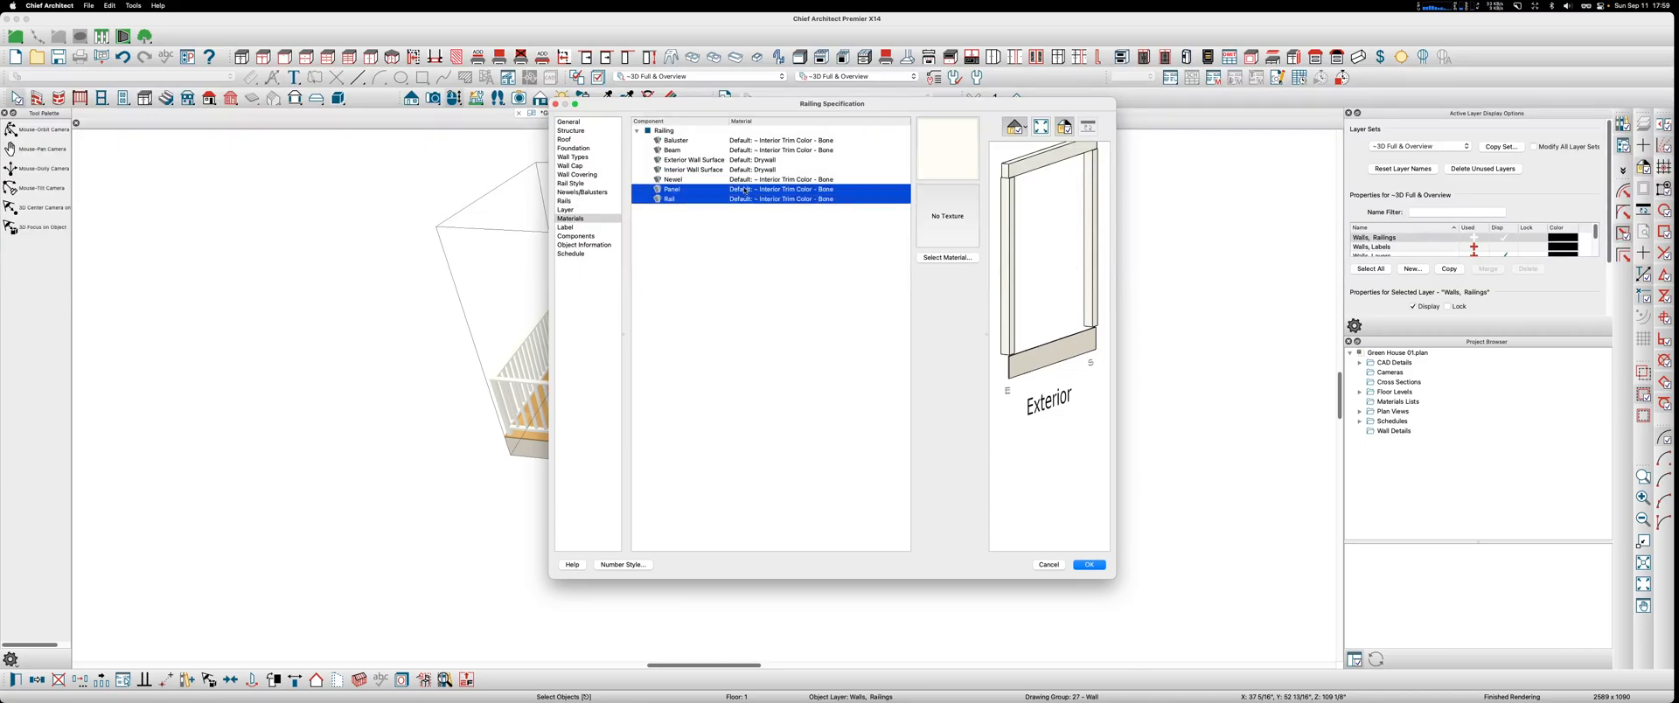
{"action": "left_click", "coordinate": [744, 181], "text": "shift"}
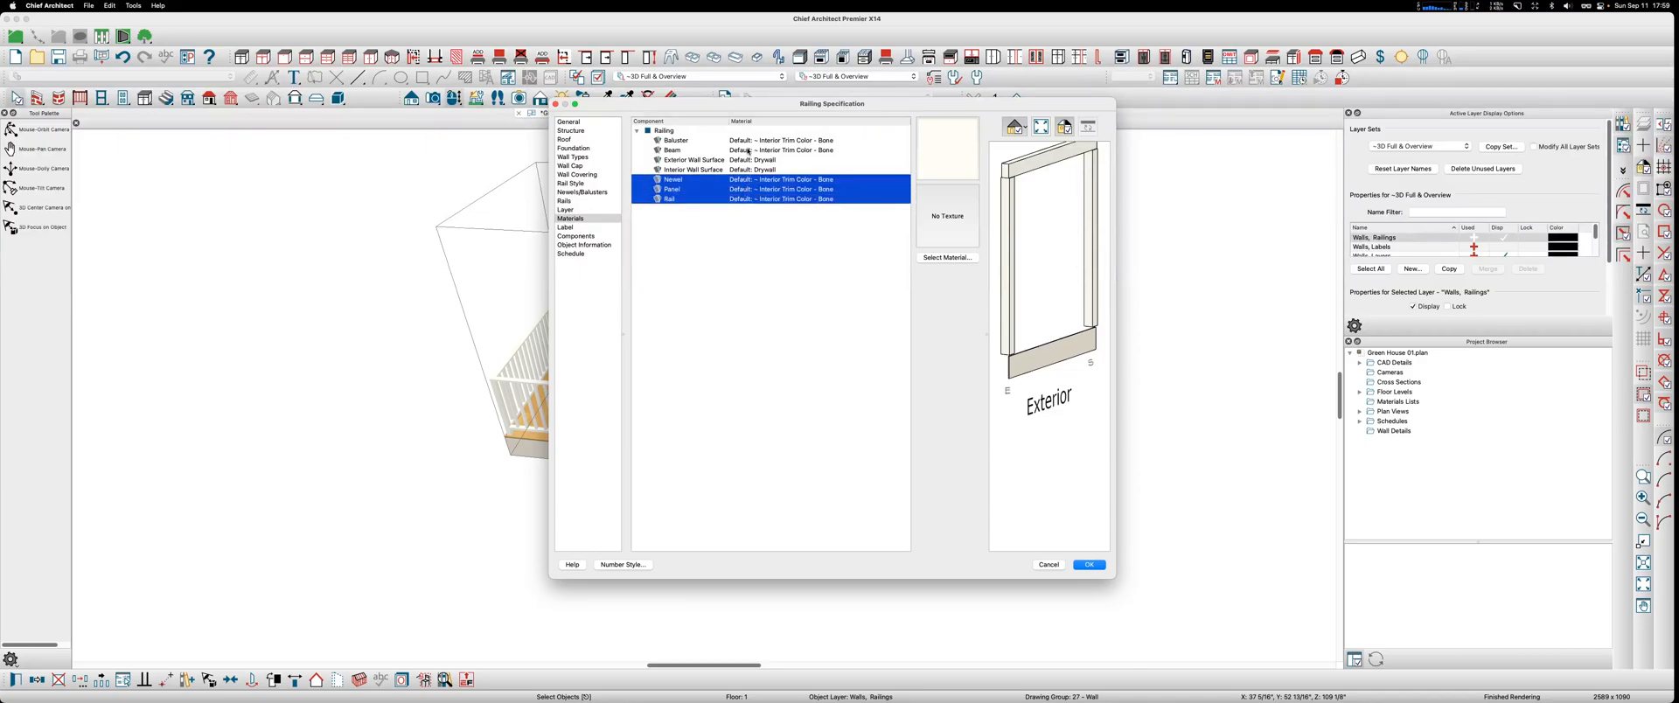
{"action": "left_click", "coordinate": [748, 152], "text": "super"}
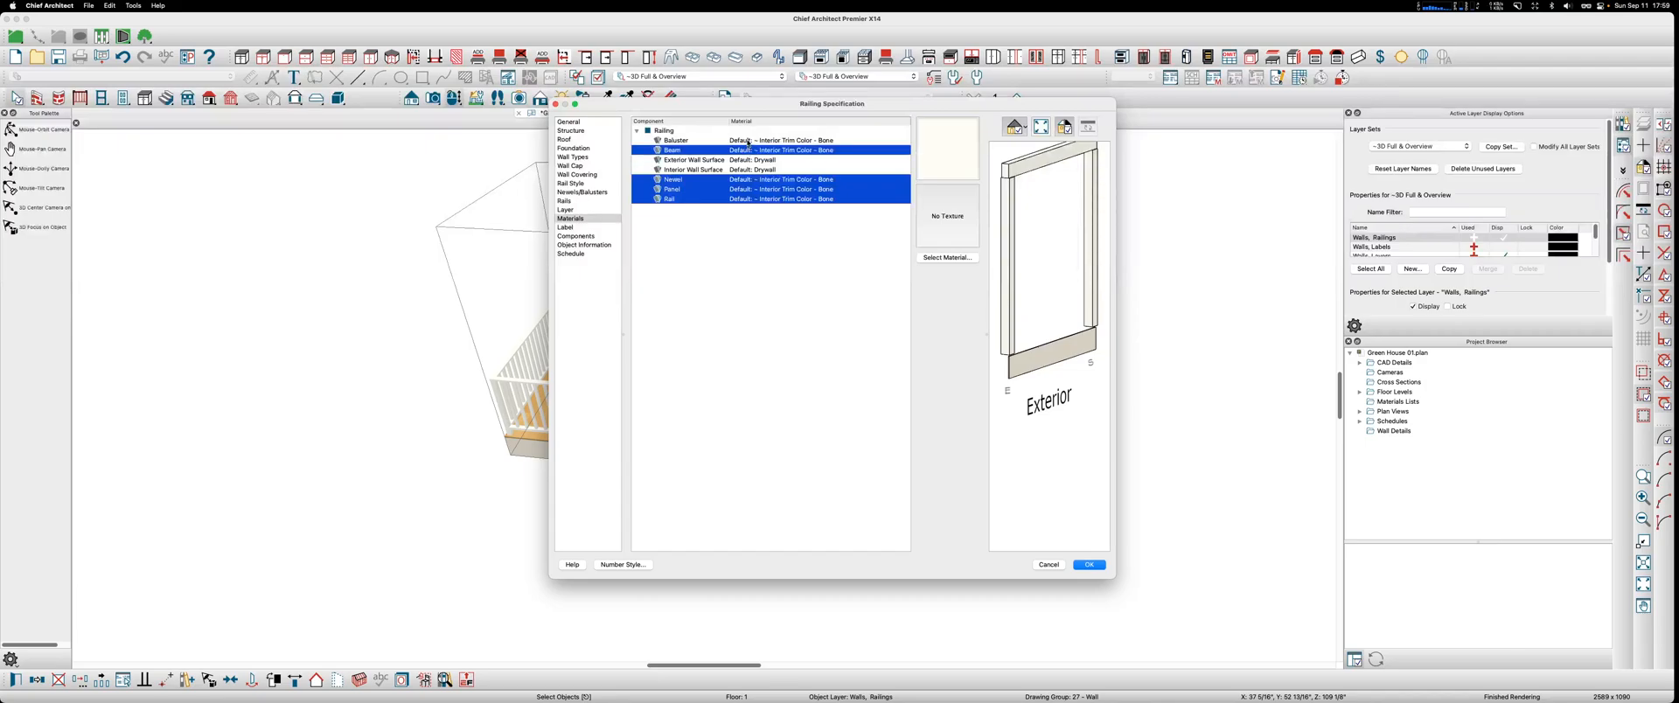
{"action": "left_click", "coordinate": [747, 143], "text": "super"}
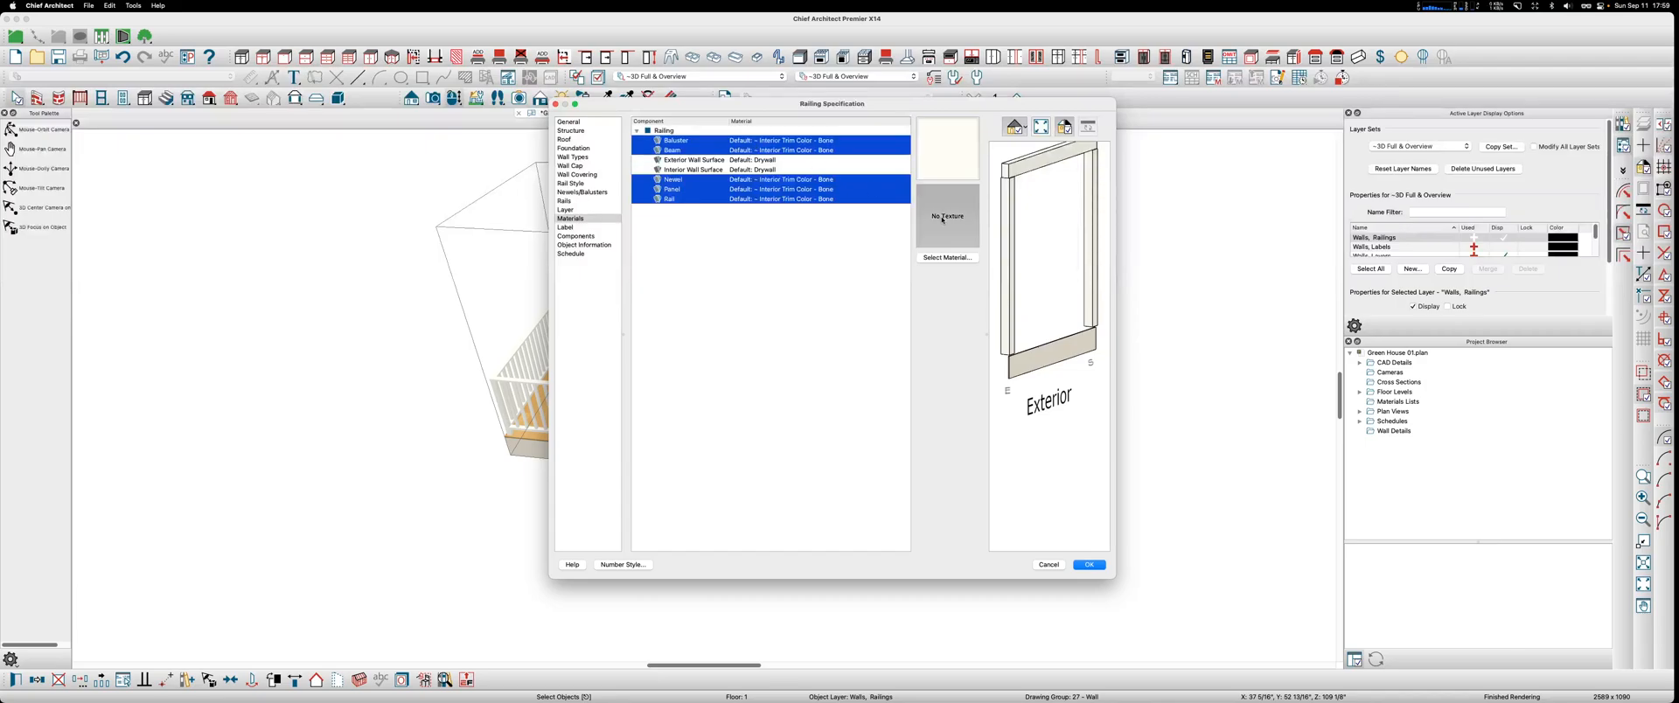
{"action": "left_click", "coordinate": [941, 219]}
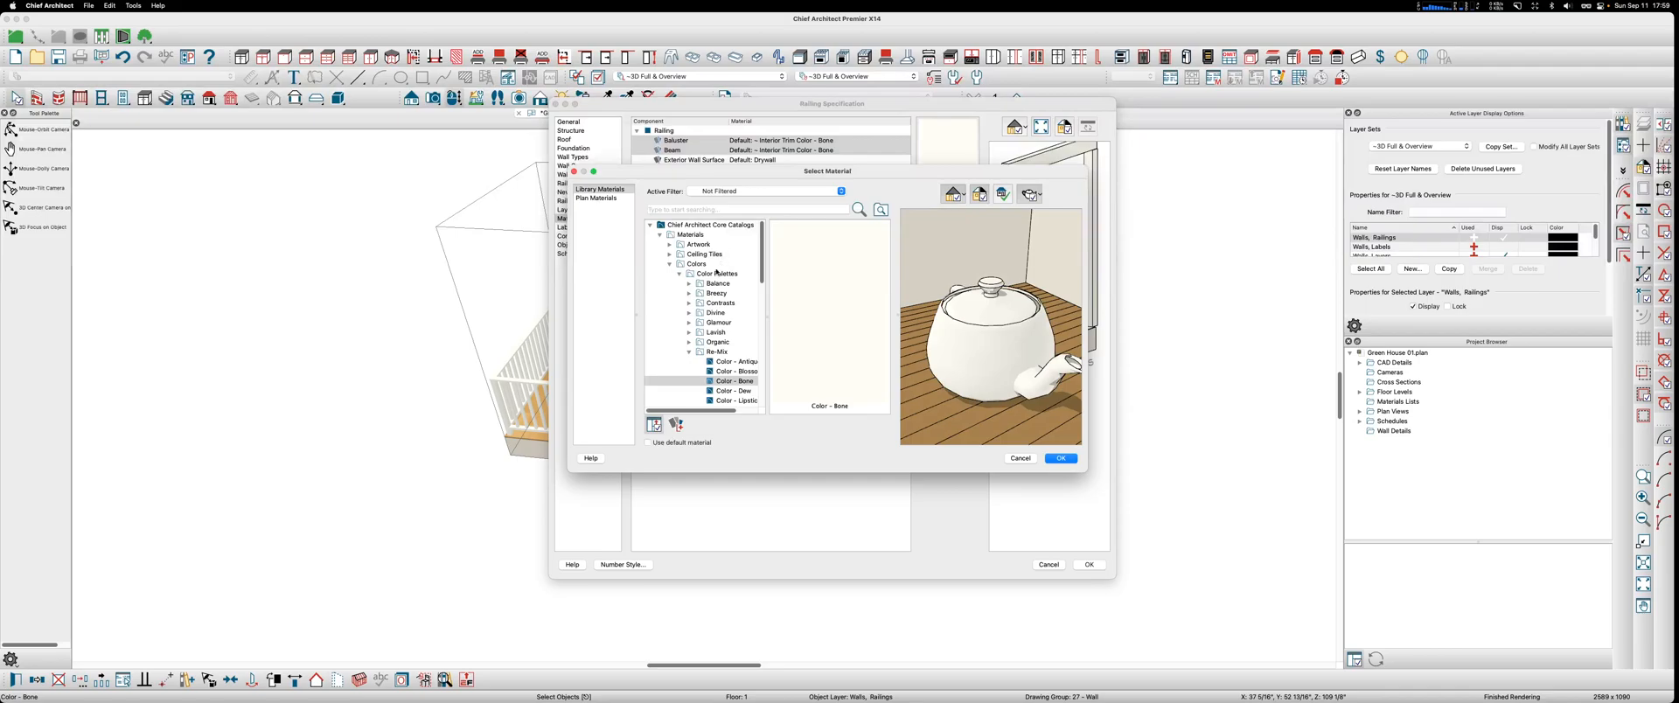
{"action": "left_click", "coordinate": [670, 264]}
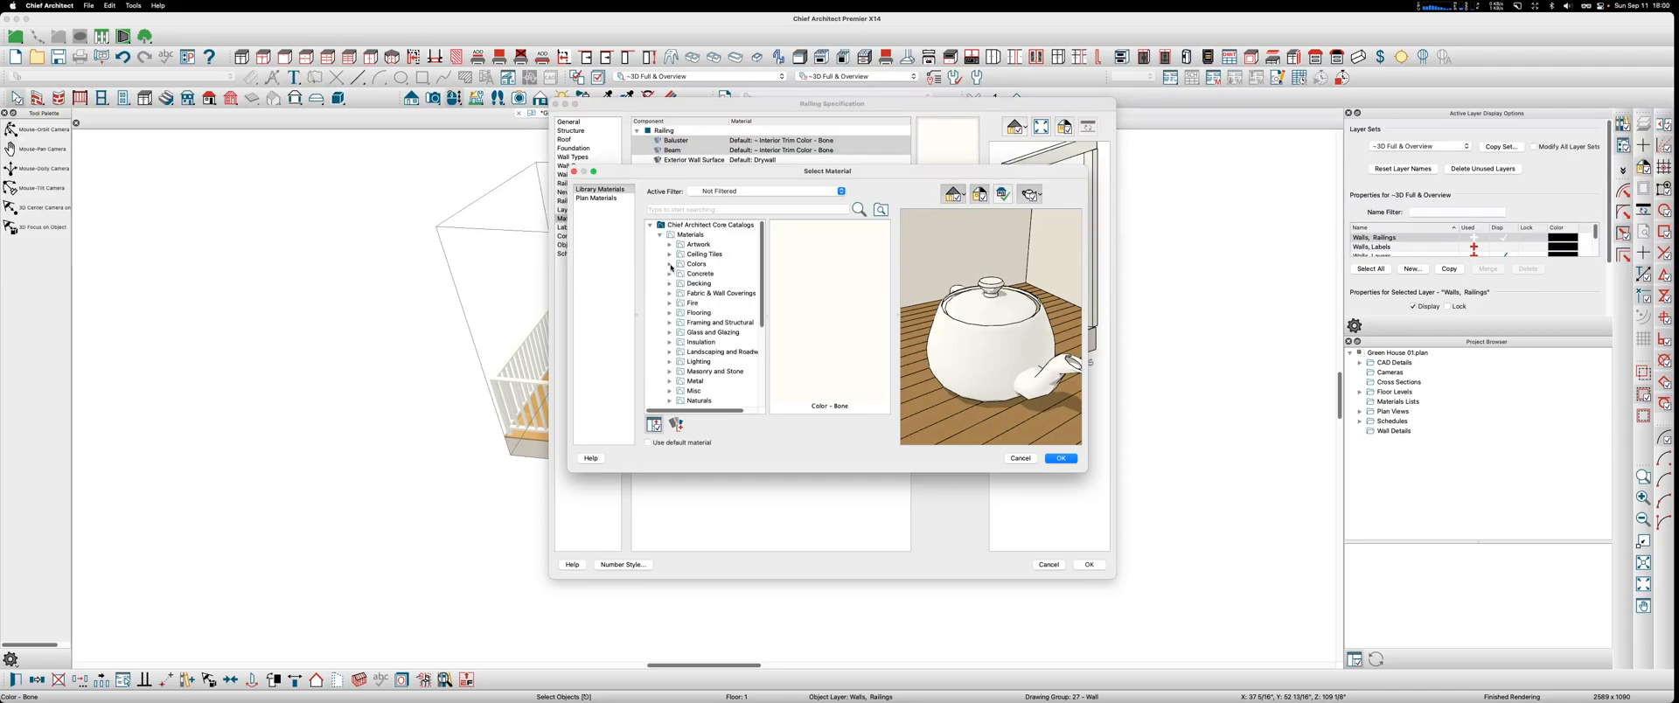
{"action": "left_click", "coordinate": [670, 323]}
{"action": "left_click", "coordinate": [688, 332]}
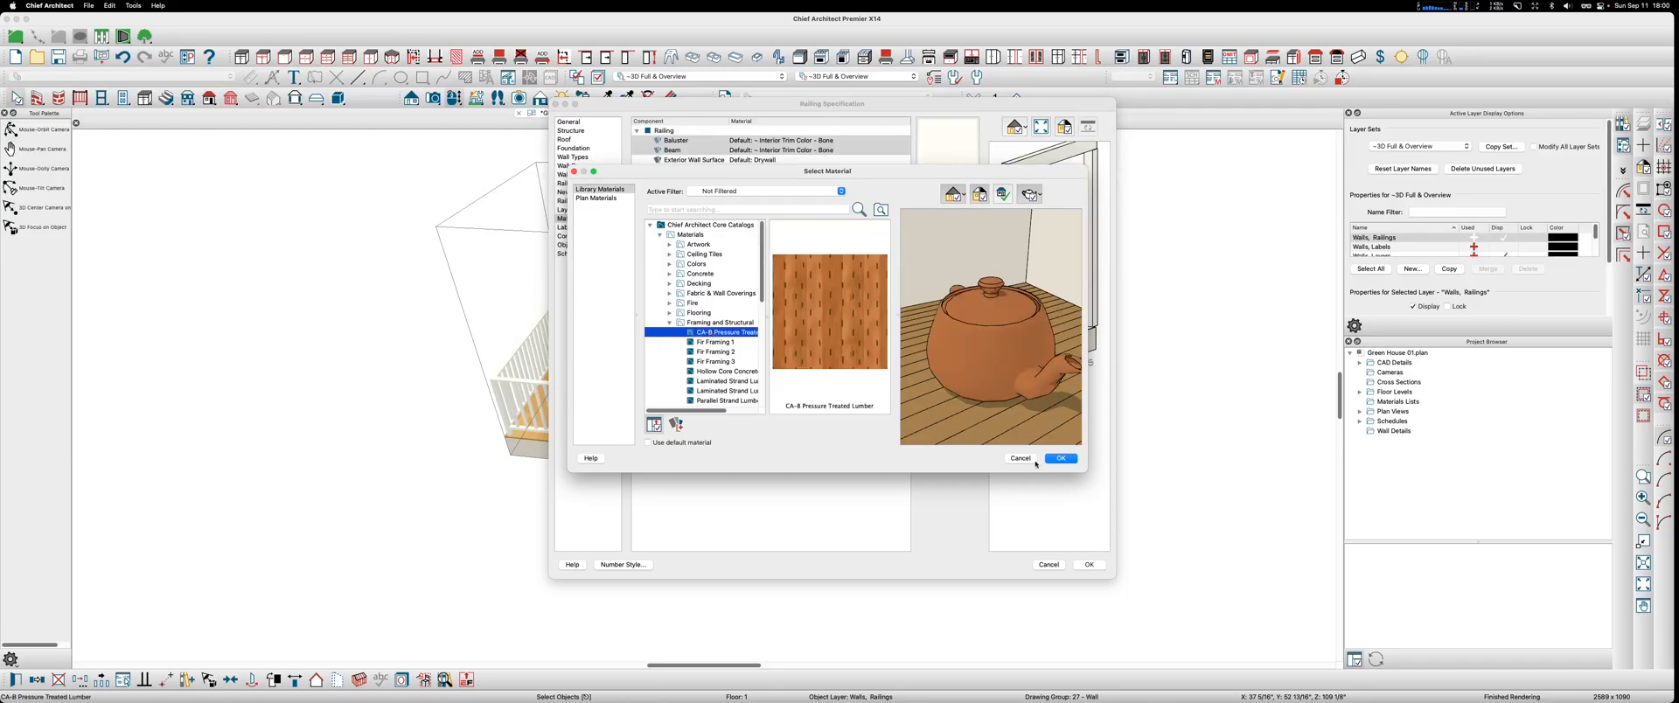
{"action": "left_click", "coordinate": [1060, 458]}
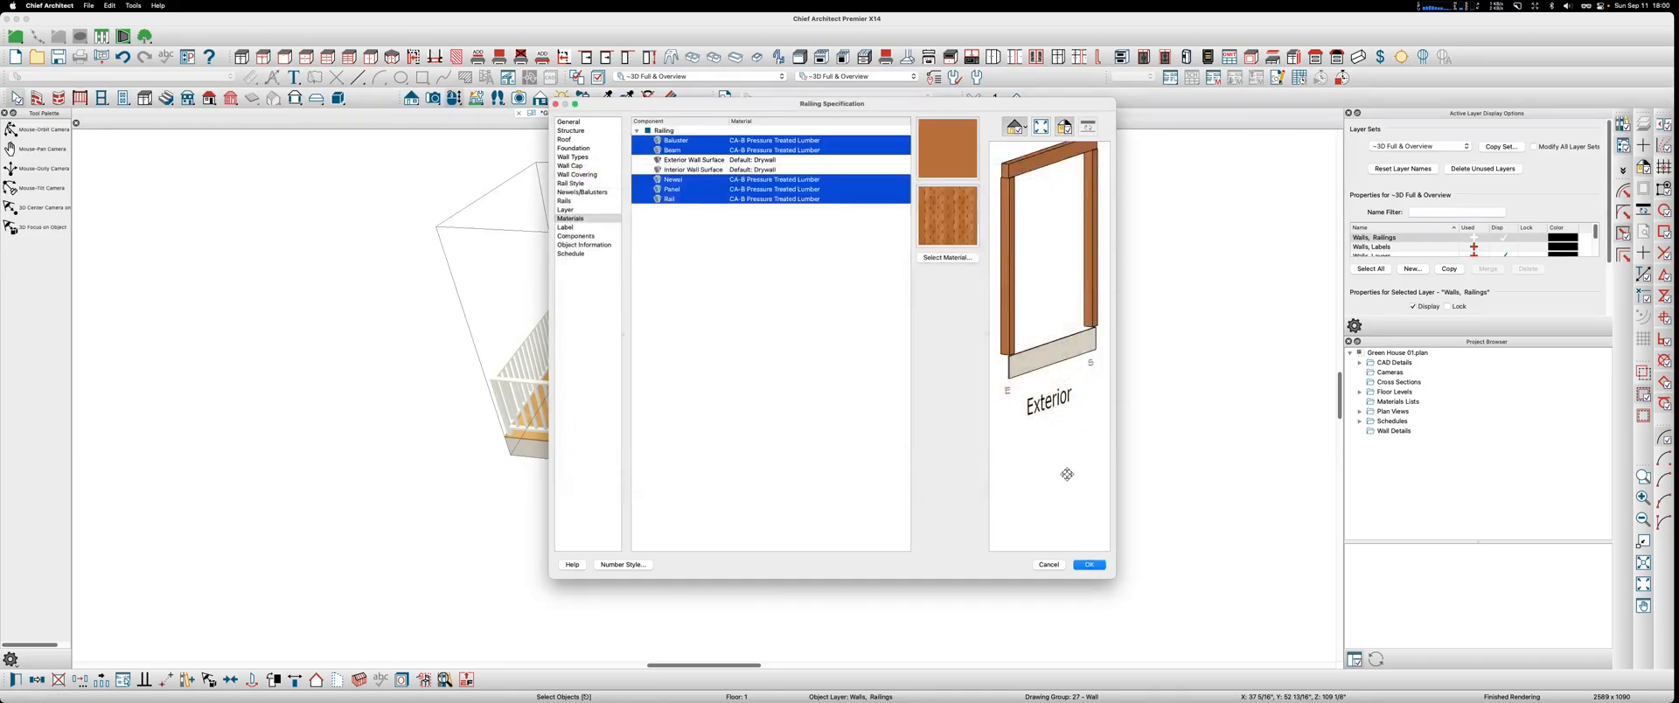
{"action": "left_click", "coordinate": [1090, 565]}
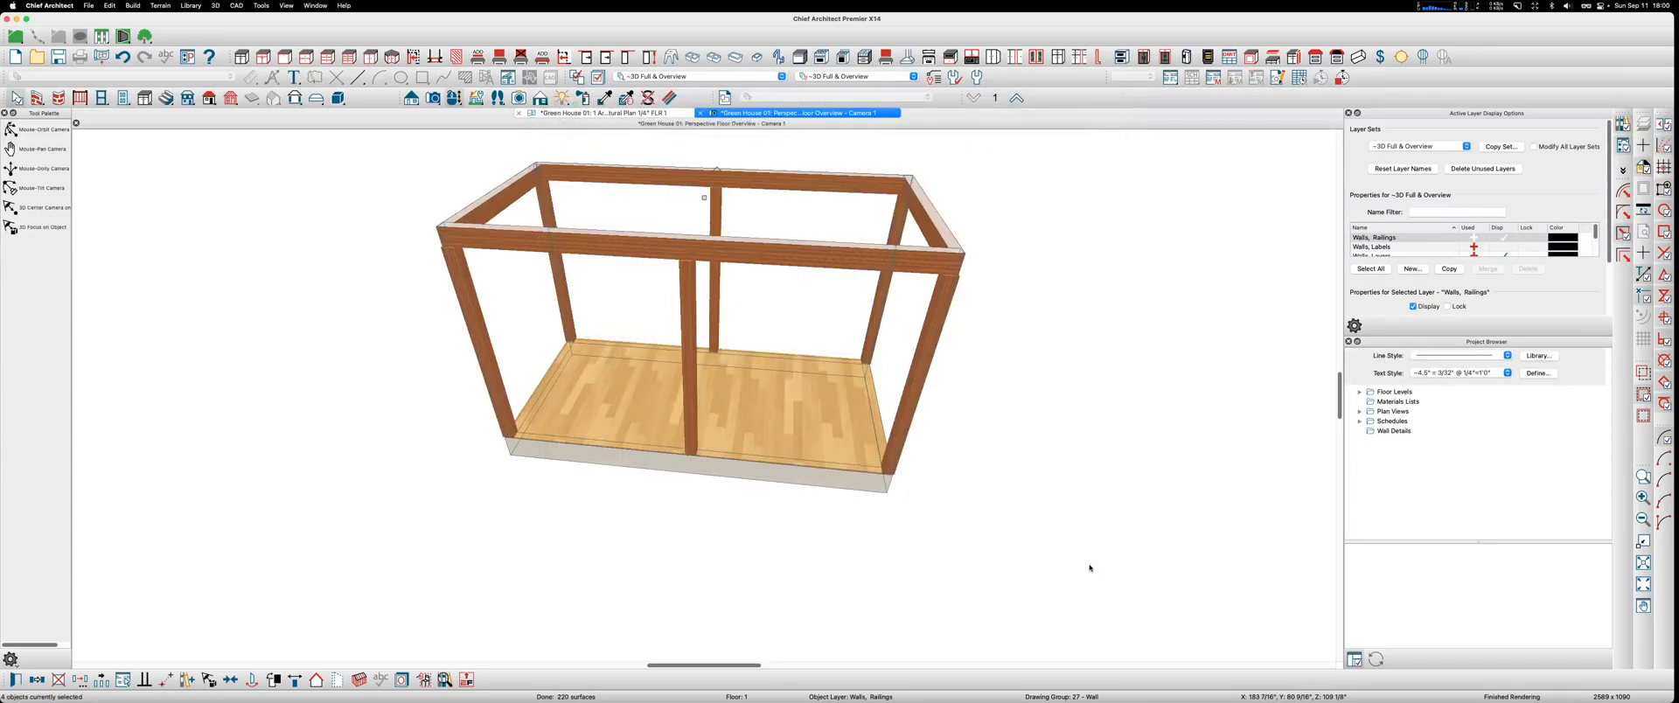
Step: Set the room type of the greenhouse interior to Garage
{"action": "left_click", "coordinate": [613, 396]}
{"action": "double_click", "coordinate": [637, 401]}
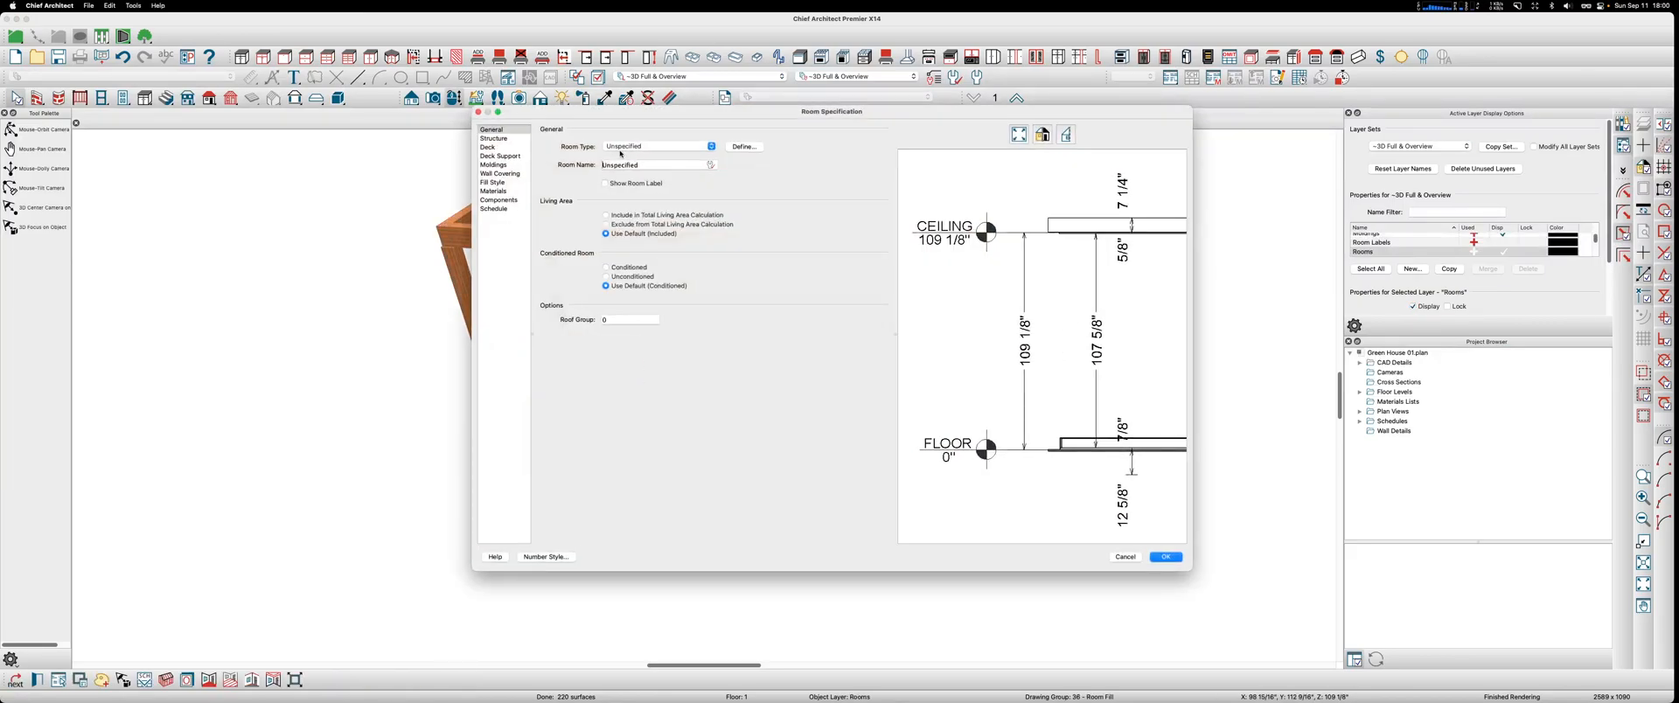
{"action": "left_click", "coordinate": [678, 147]}
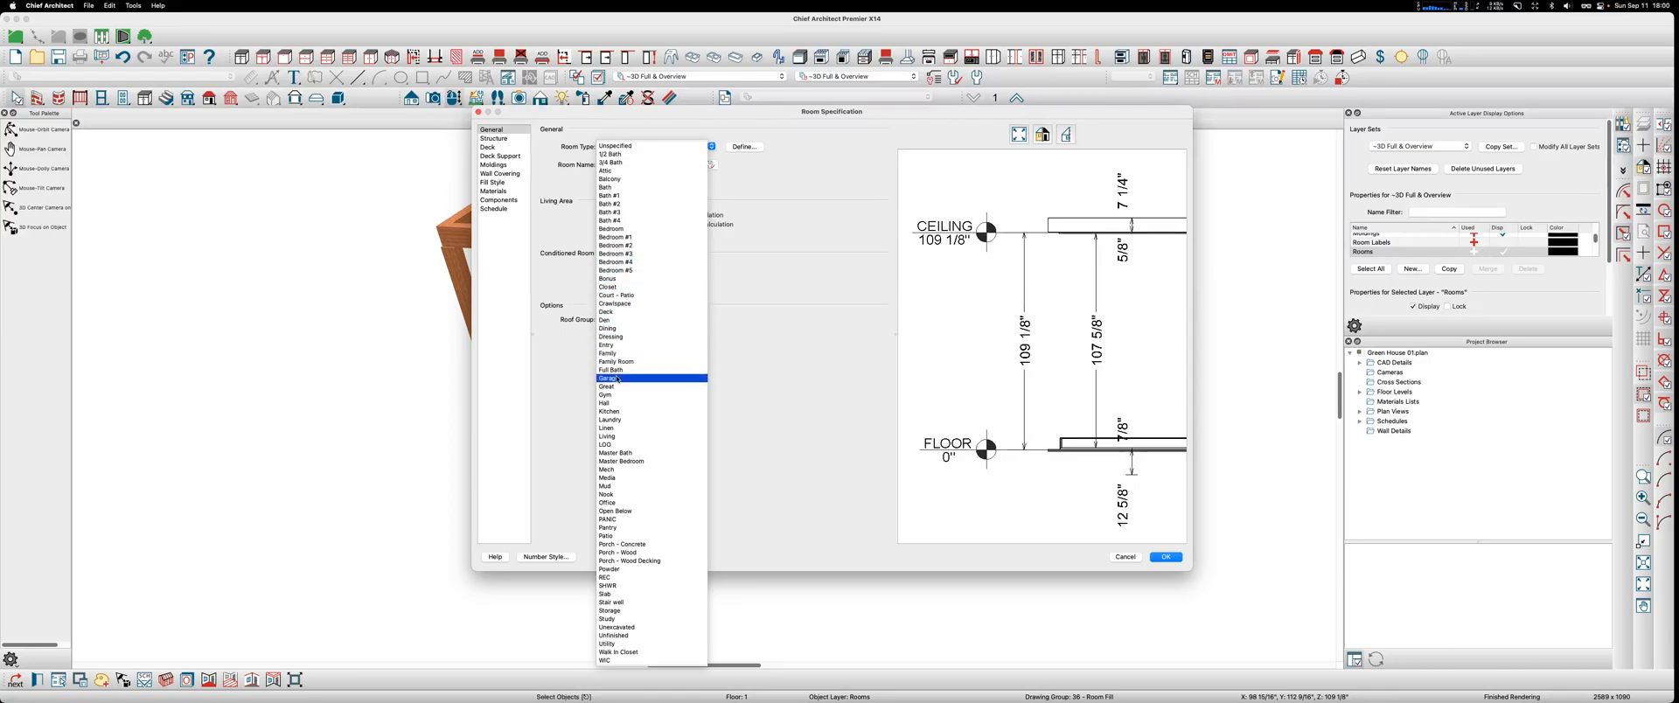
{"action": "left_click", "coordinate": [652, 379]}
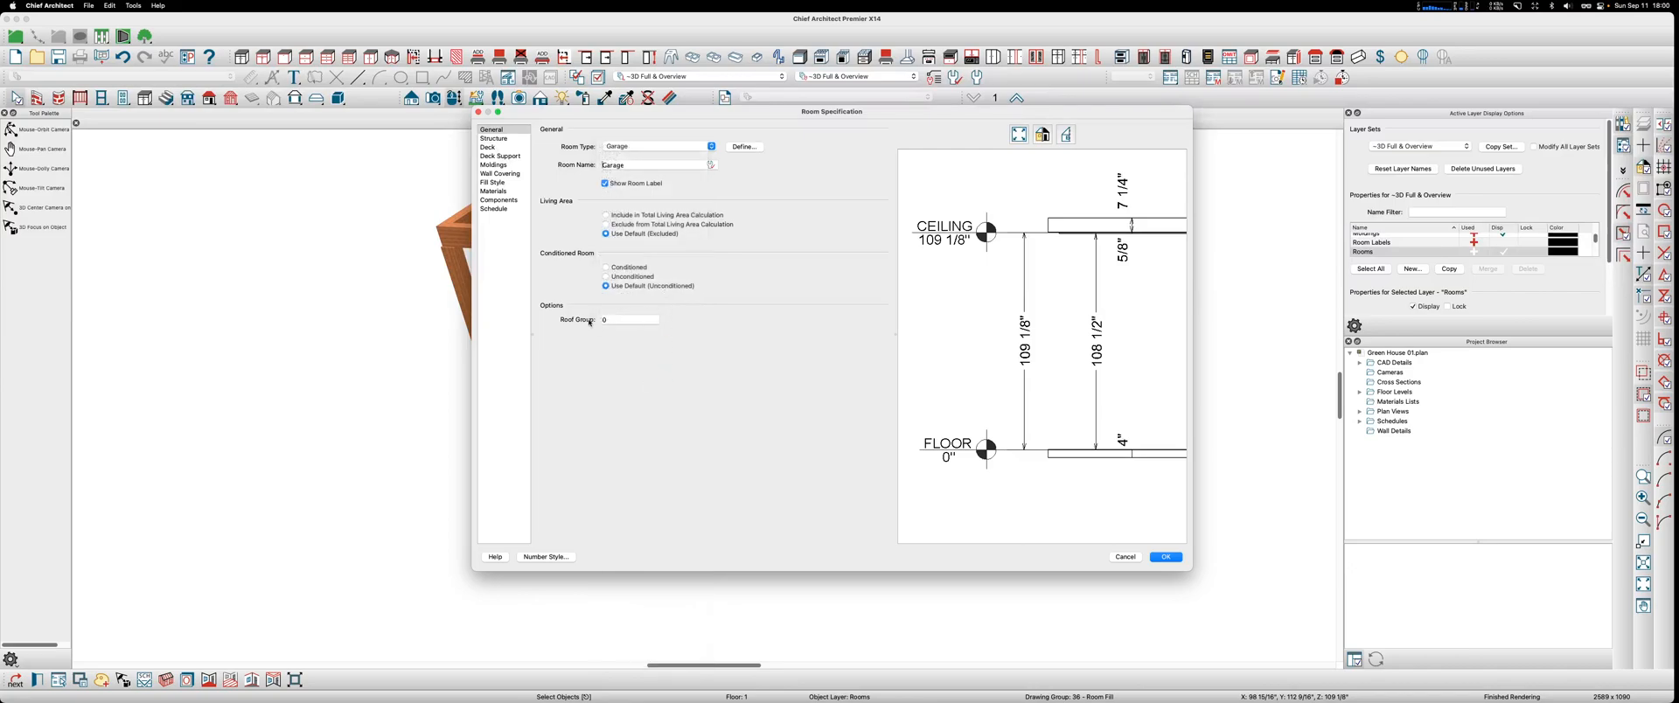
Step: Delete the concrete layer from the room's floor structure definition
{"action": "left_click", "coordinate": [495, 138]}
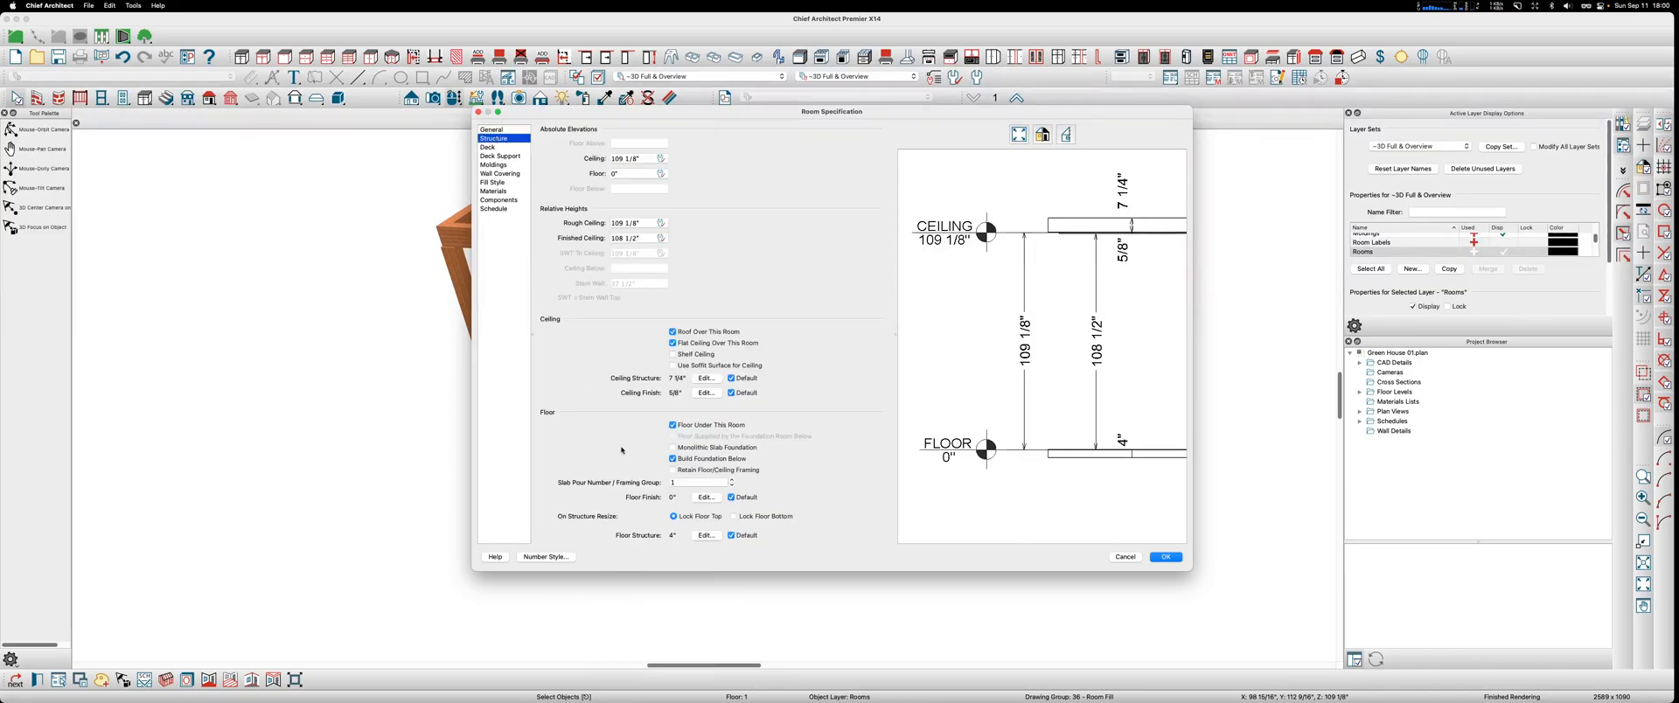
{"action": "left_click", "coordinate": [705, 535]}
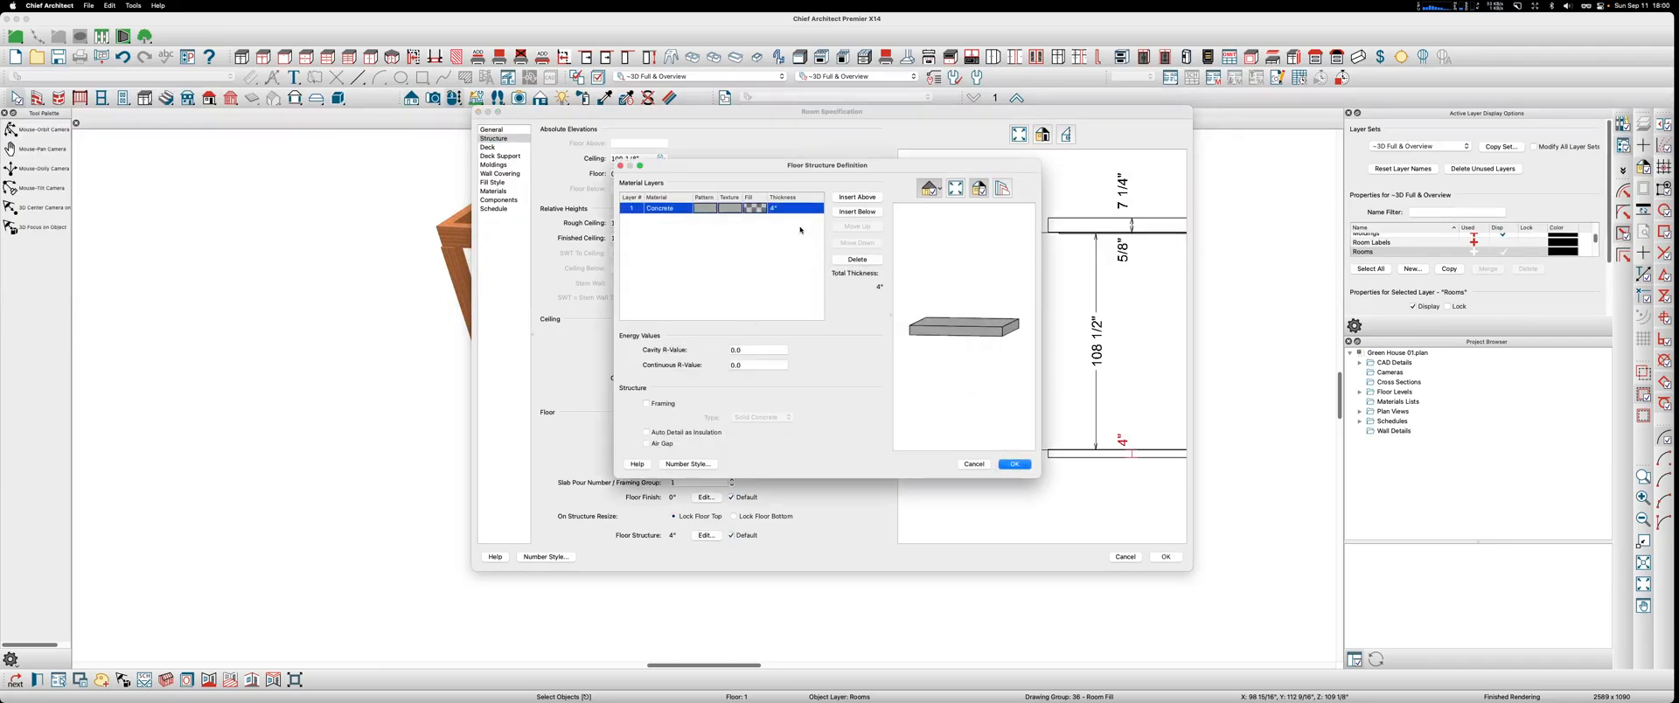
{"action": "left_click", "coordinate": [786, 208]}
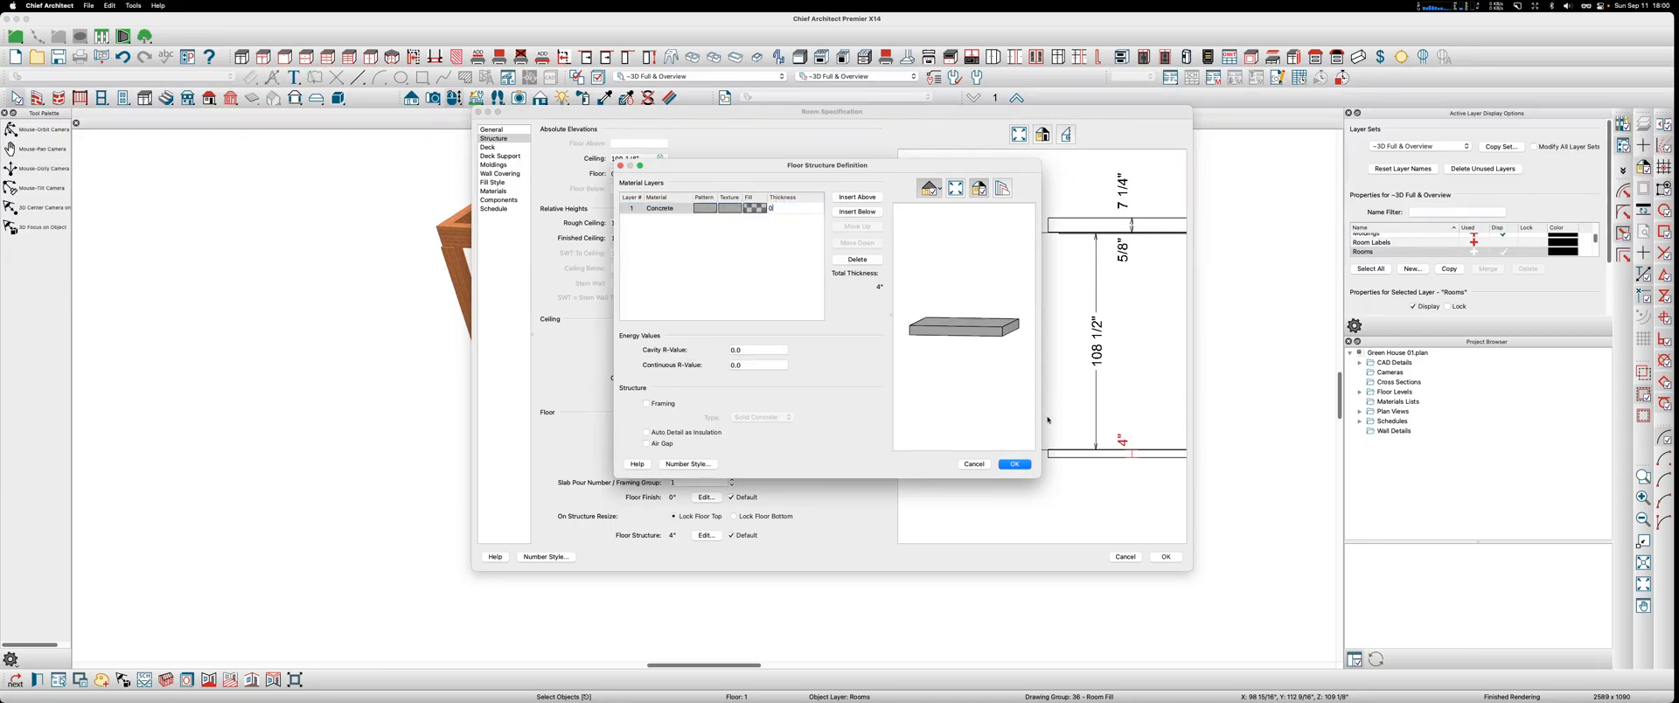
{"action": "left_click", "coordinate": [842, 260]}
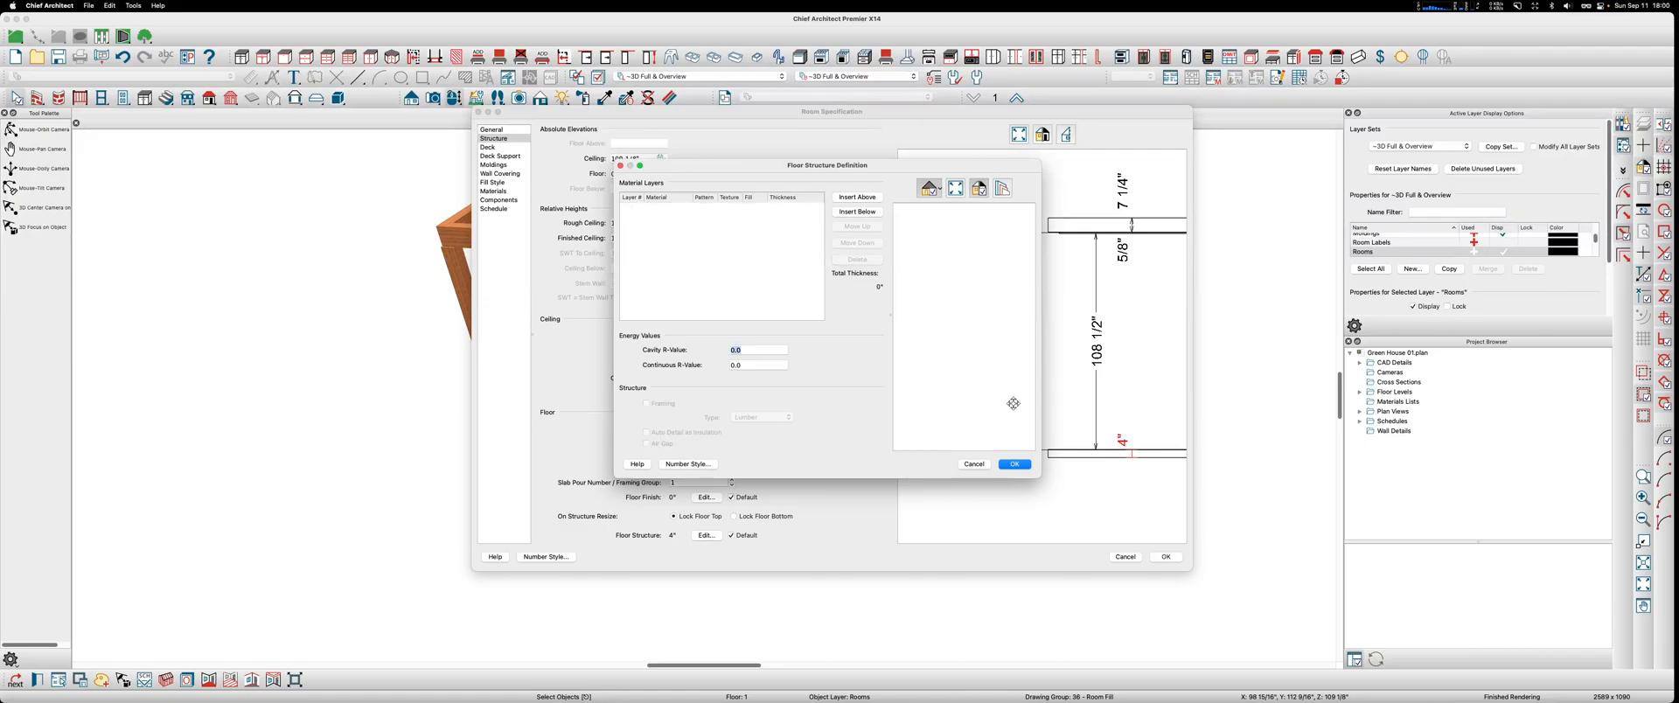
{"action": "left_click", "coordinate": [1014, 465]}
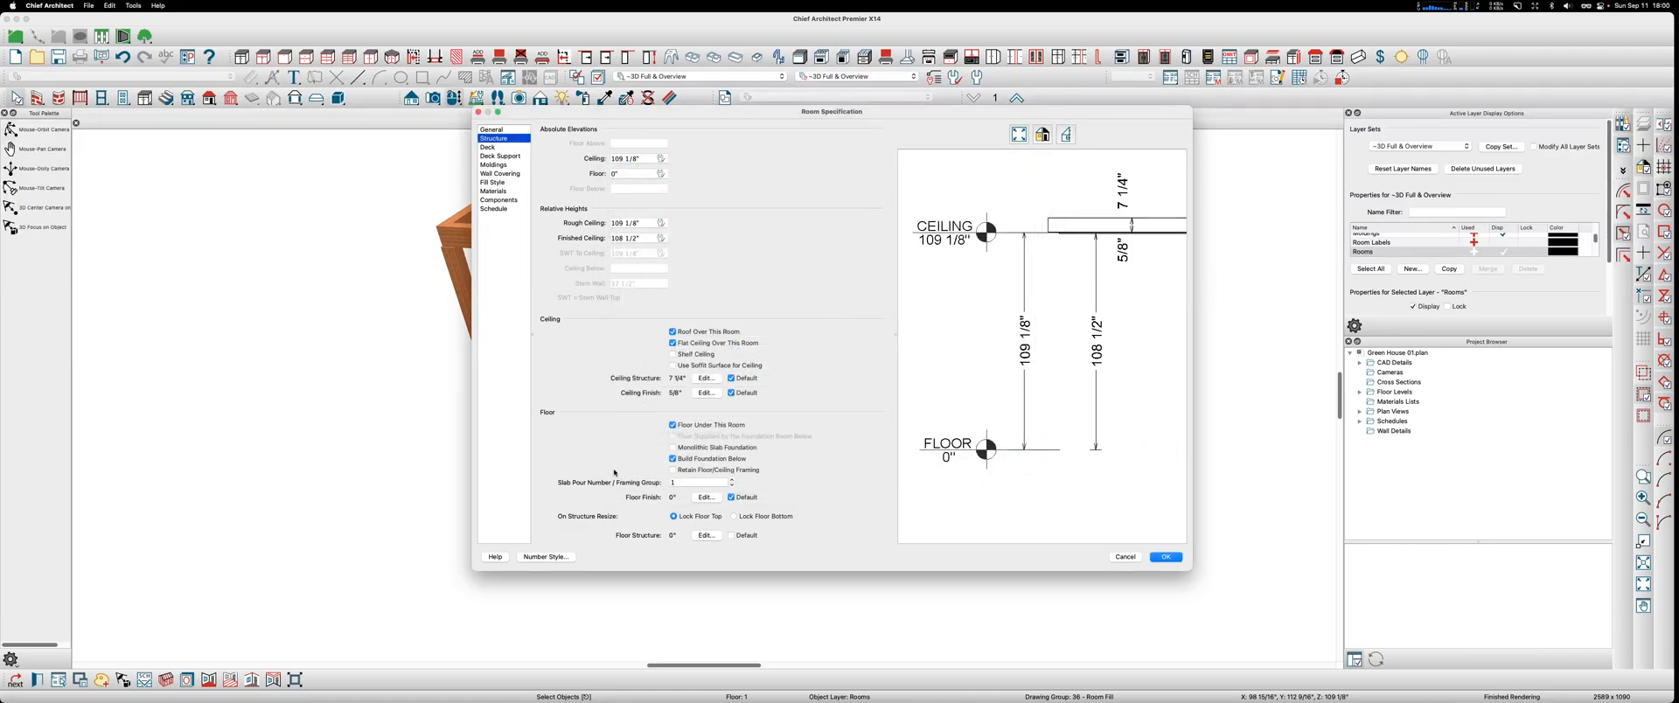
Step: Turn off the floor under the room, the foundation below it and its flat ceiling
{"action": "left_click", "coordinate": [672, 425]}
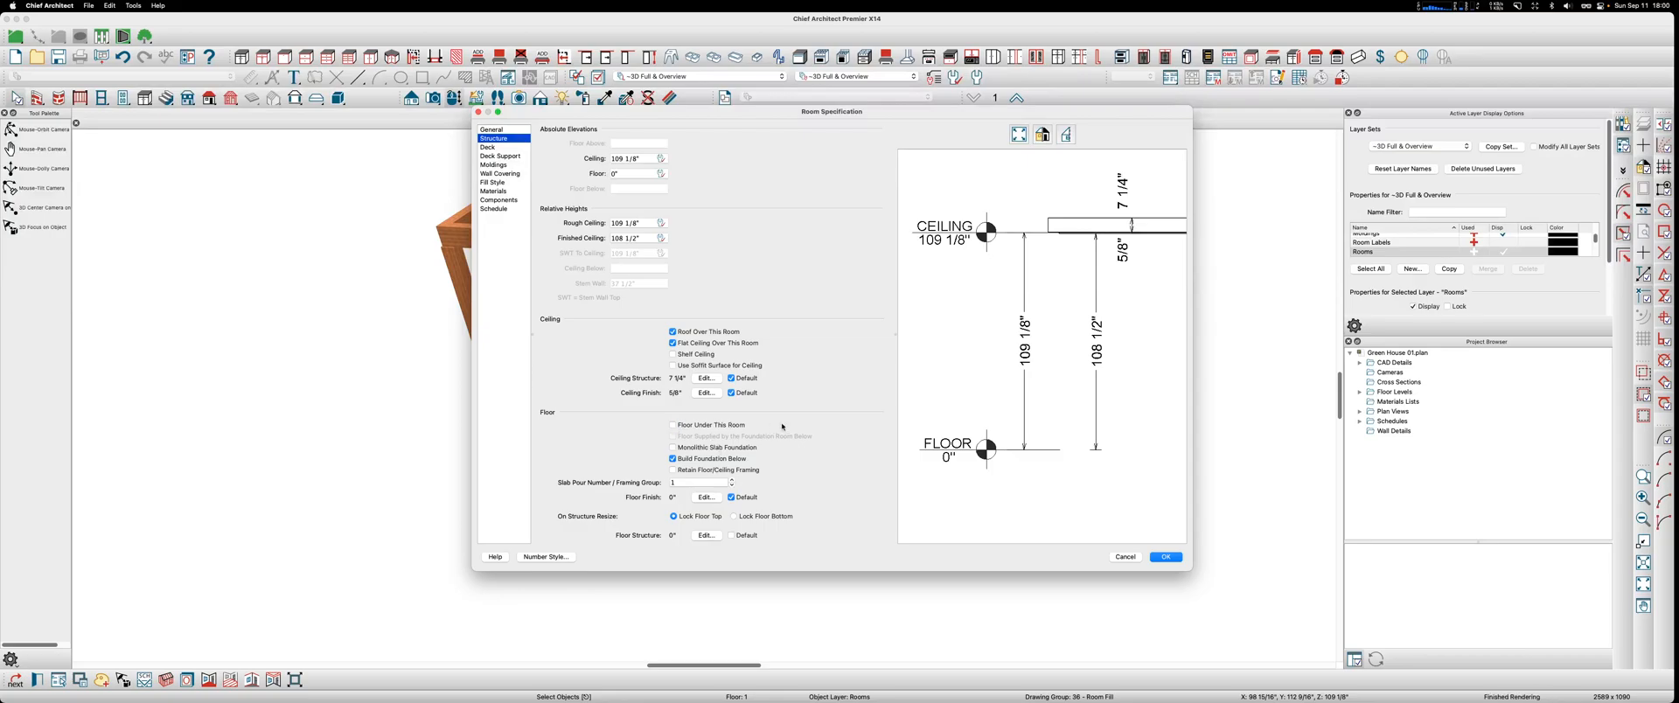
{"action": "left_click", "coordinate": [674, 458]}
{"action": "left_click", "coordinate": [673, 343]}
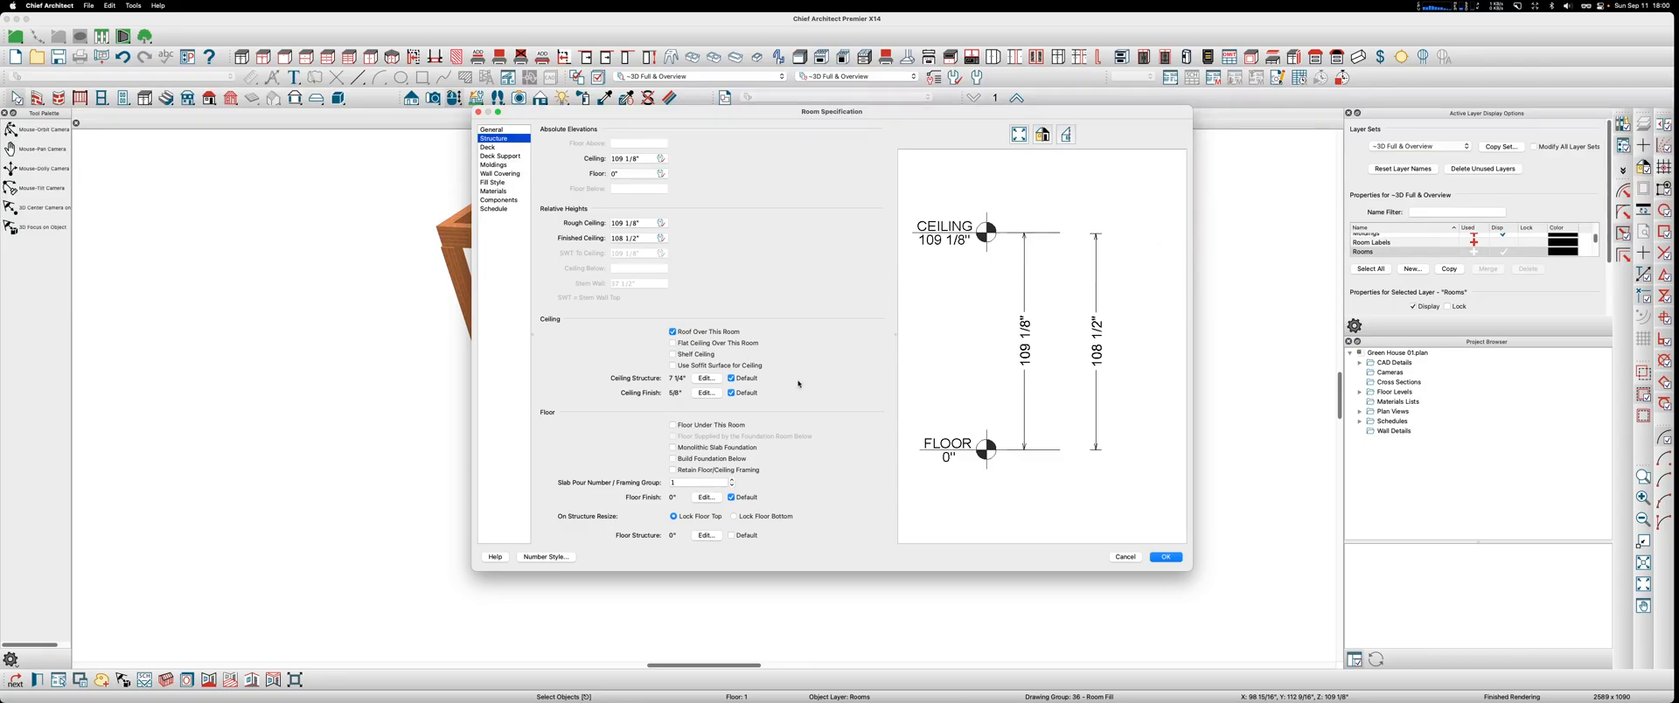
{"action": "left_click", "coordinate": [1167, 557]}
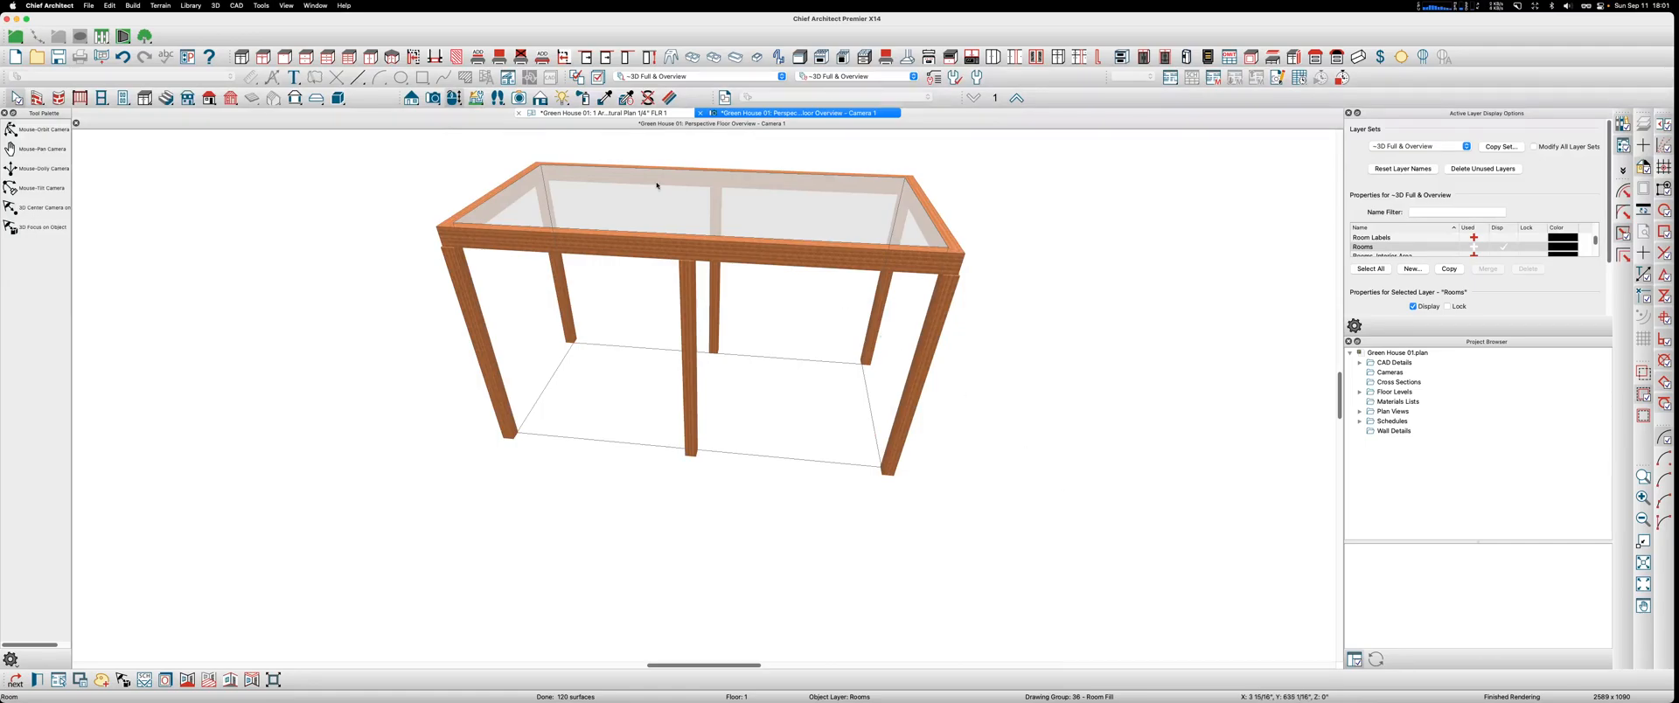
Step: Return to the floor plan and apply the roof defaults with a 5 in 12 pitch
{"action": "left_click", "coordinate": [567, 115]}
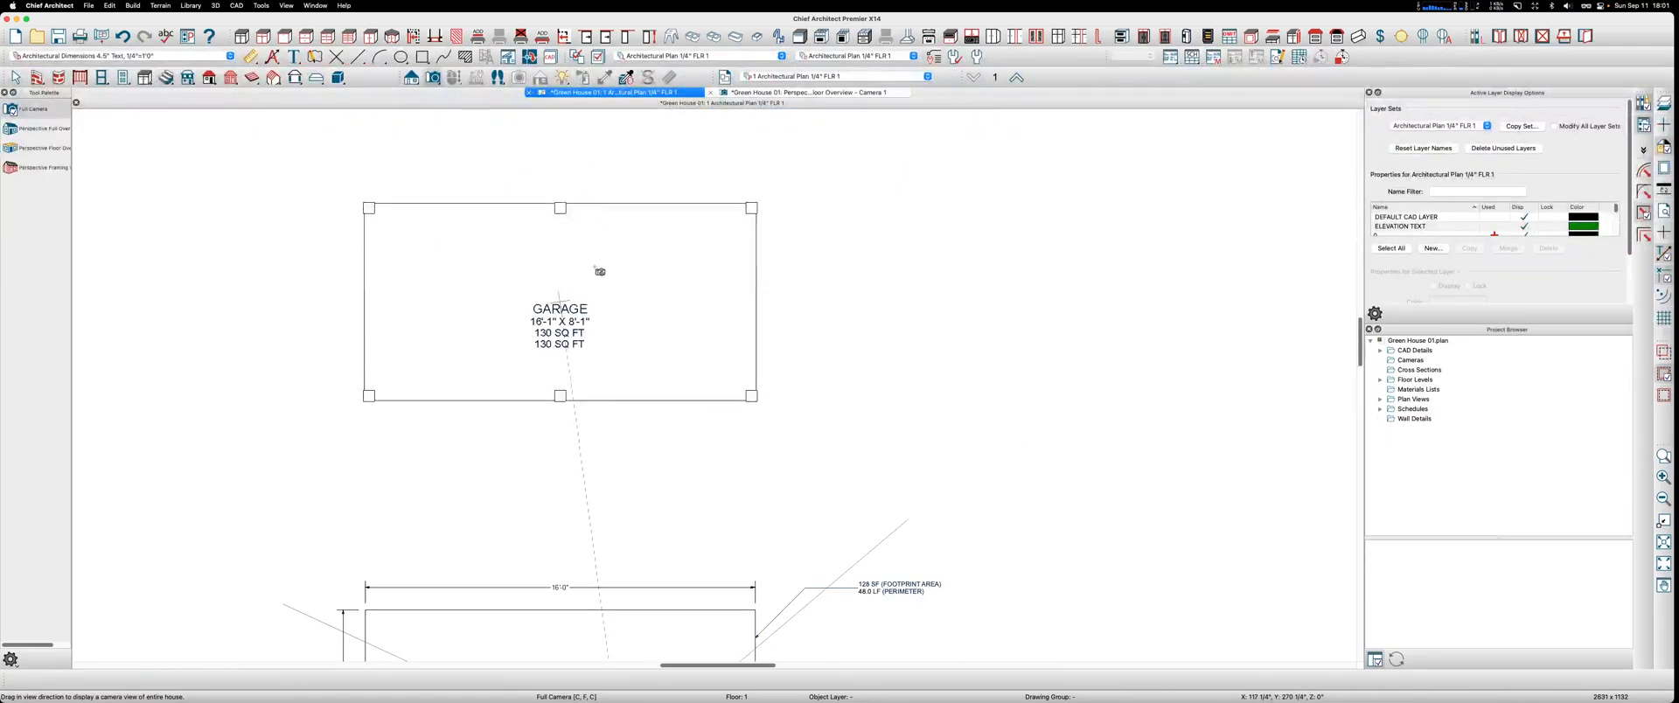
{"action": "key", "text": "space"}
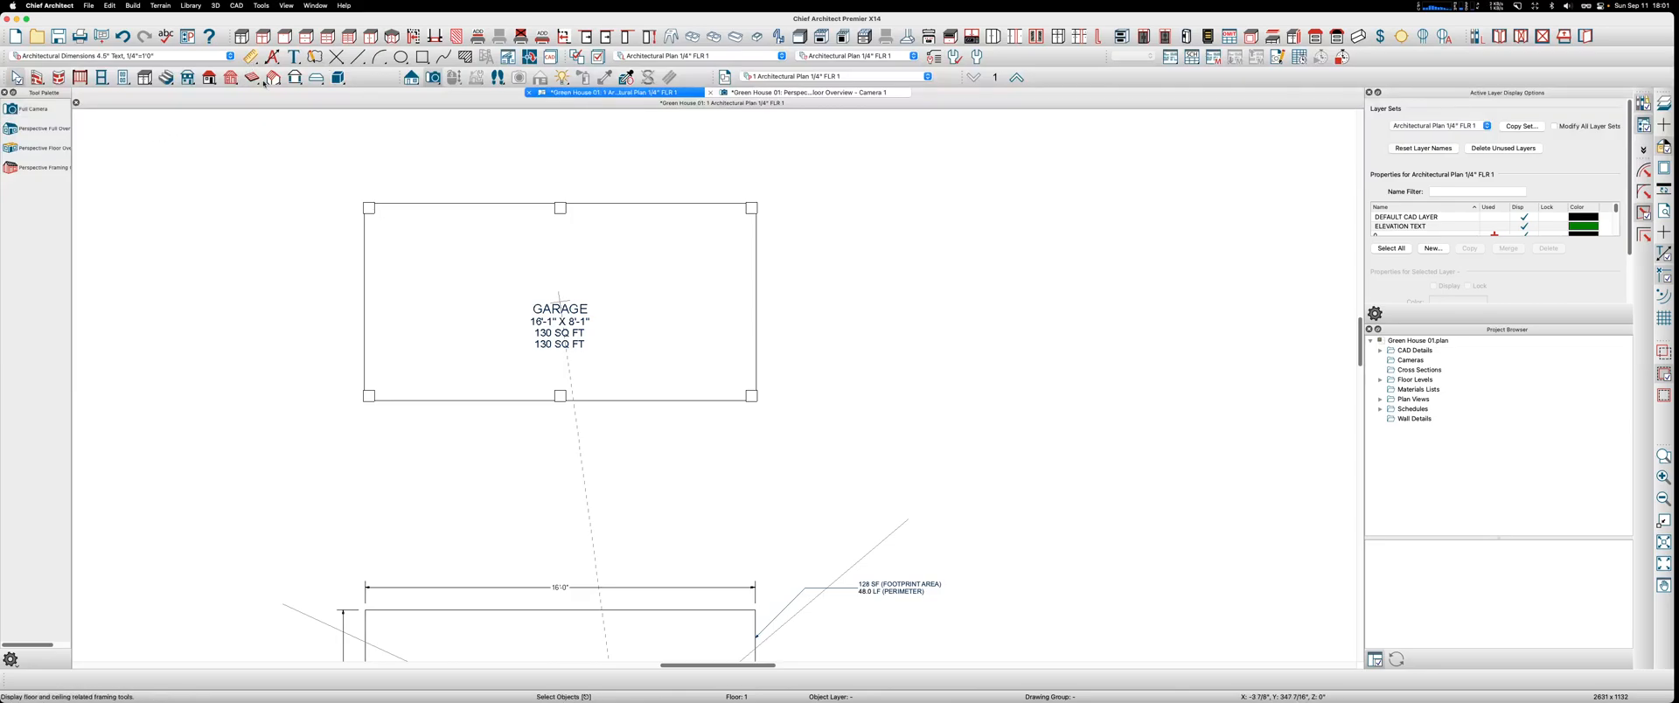
{"action": "left_click", "coordinate": [209, 77]}
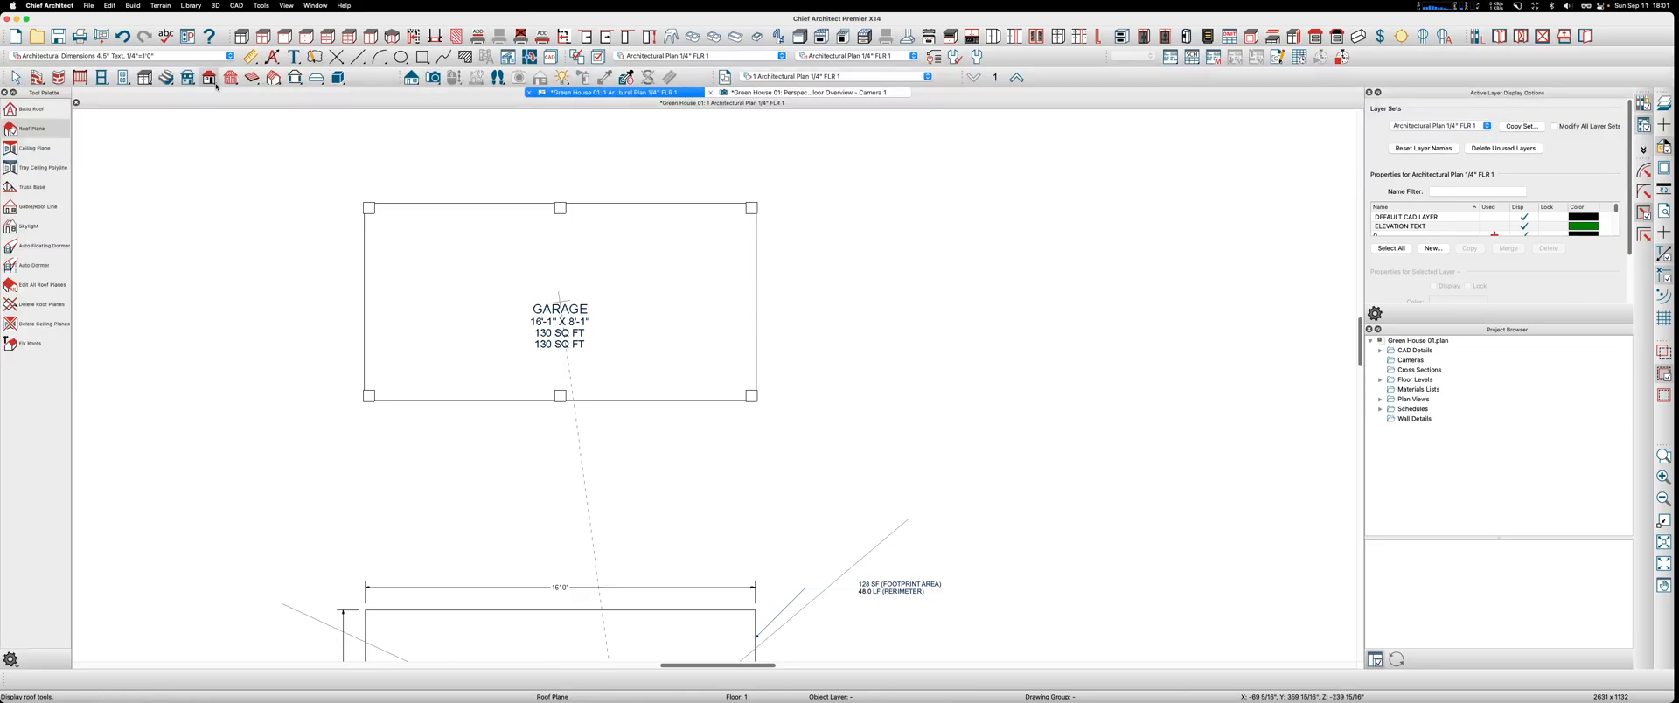
{"action": "left_click", "coordinate": [21, 130]}
{"action": "double_click", "coordinate": [21, 130]}
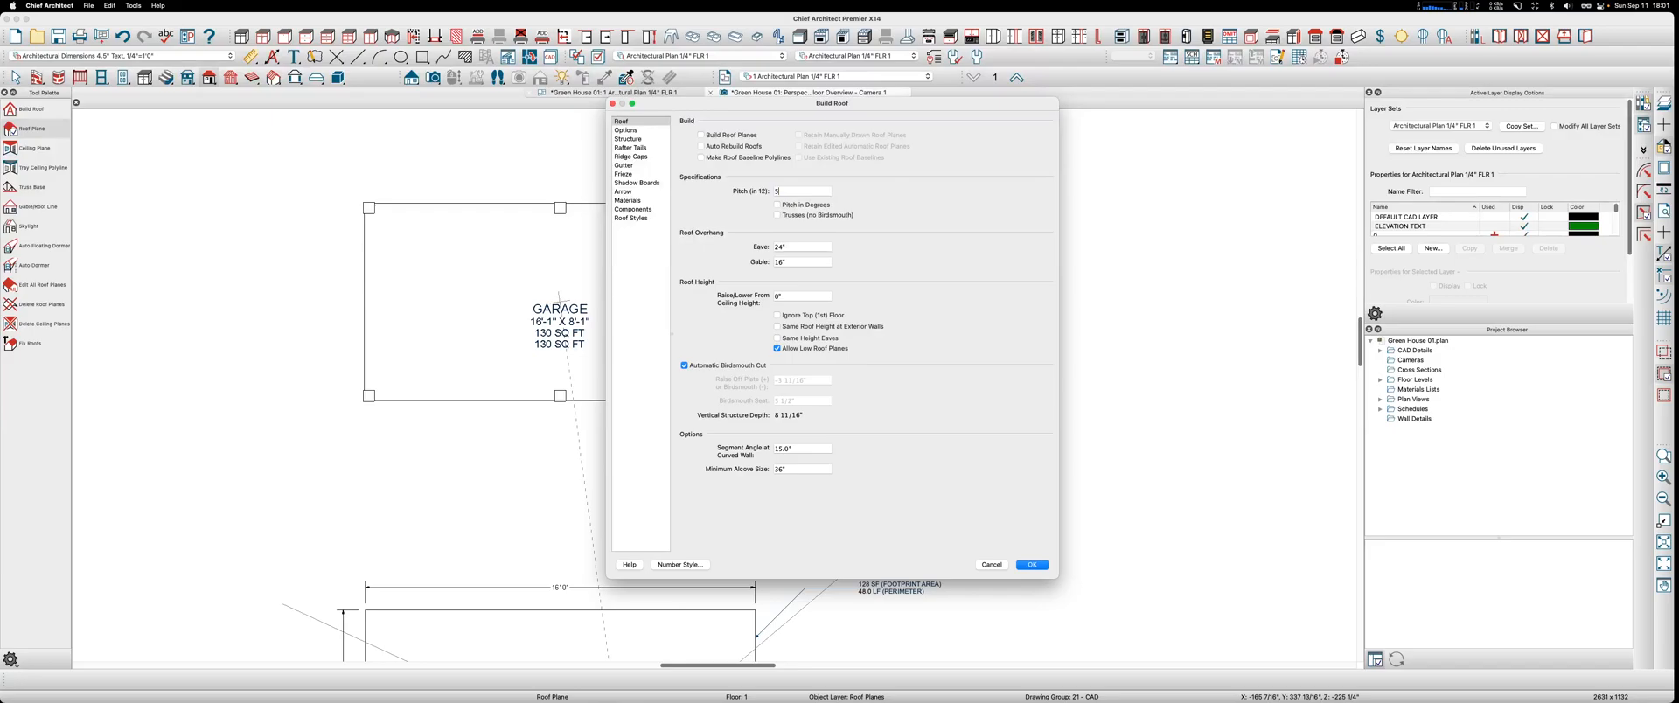
{"action": "left_click", "coordinate": [1032, 565]}
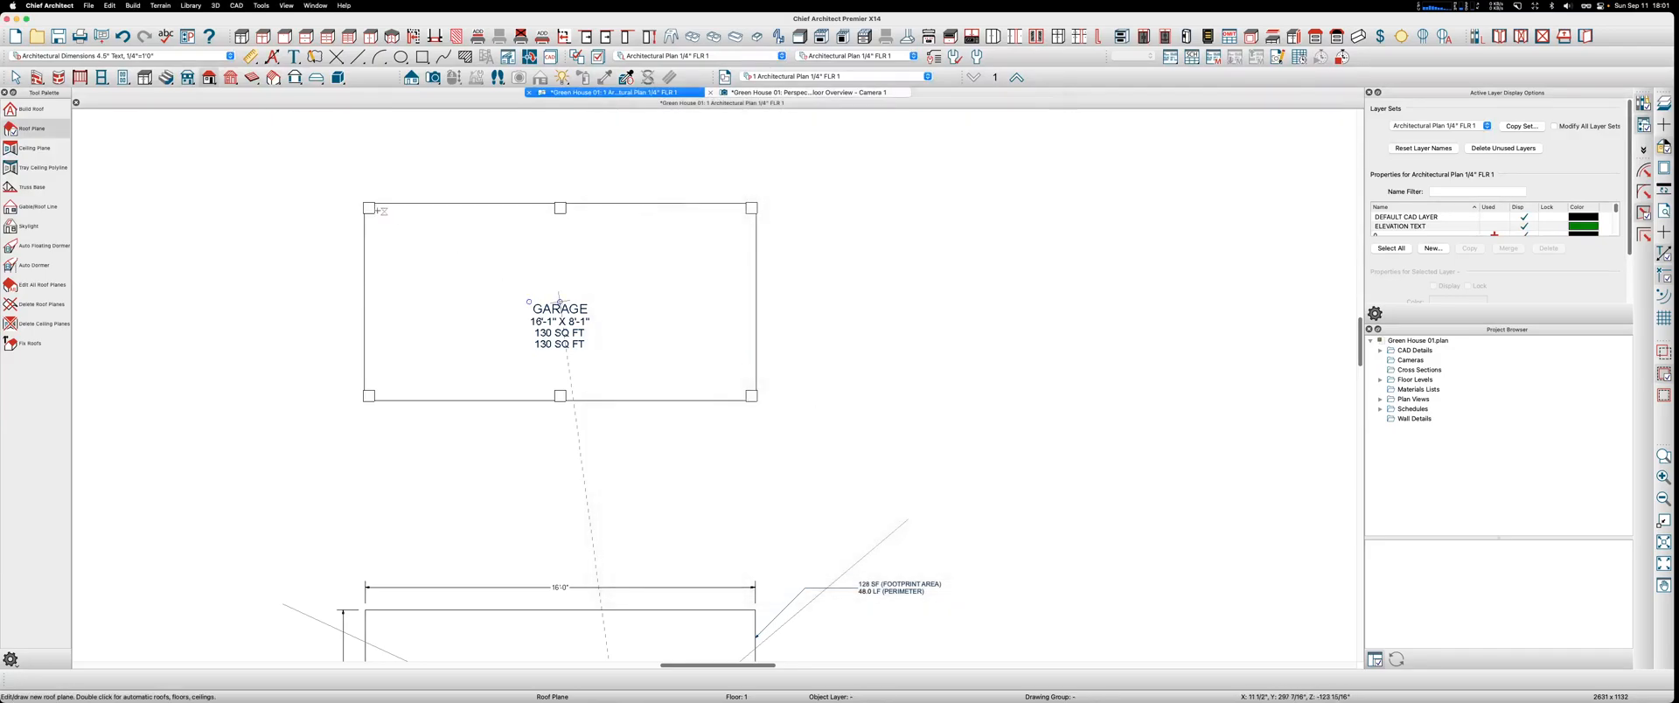
Step: Draw a 5:12 roof plane over the whole frame, with its baseline along the upper wall in plan
{"action": "left_click_drag", "start_coordinate": [364, 203], "coordinate": [798, 204]}
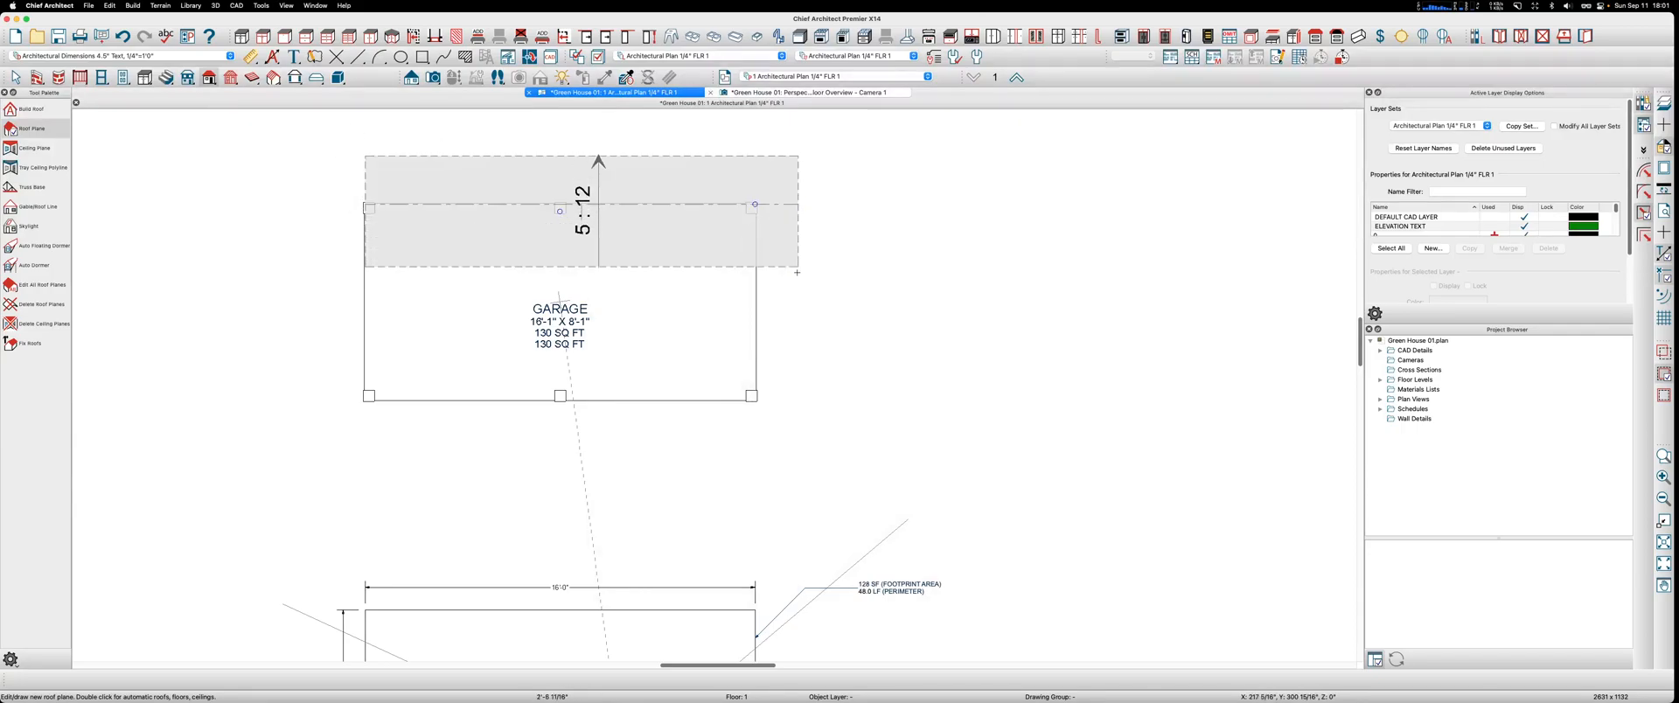
{"action": "left_click", "coordinate": [824, 446]}
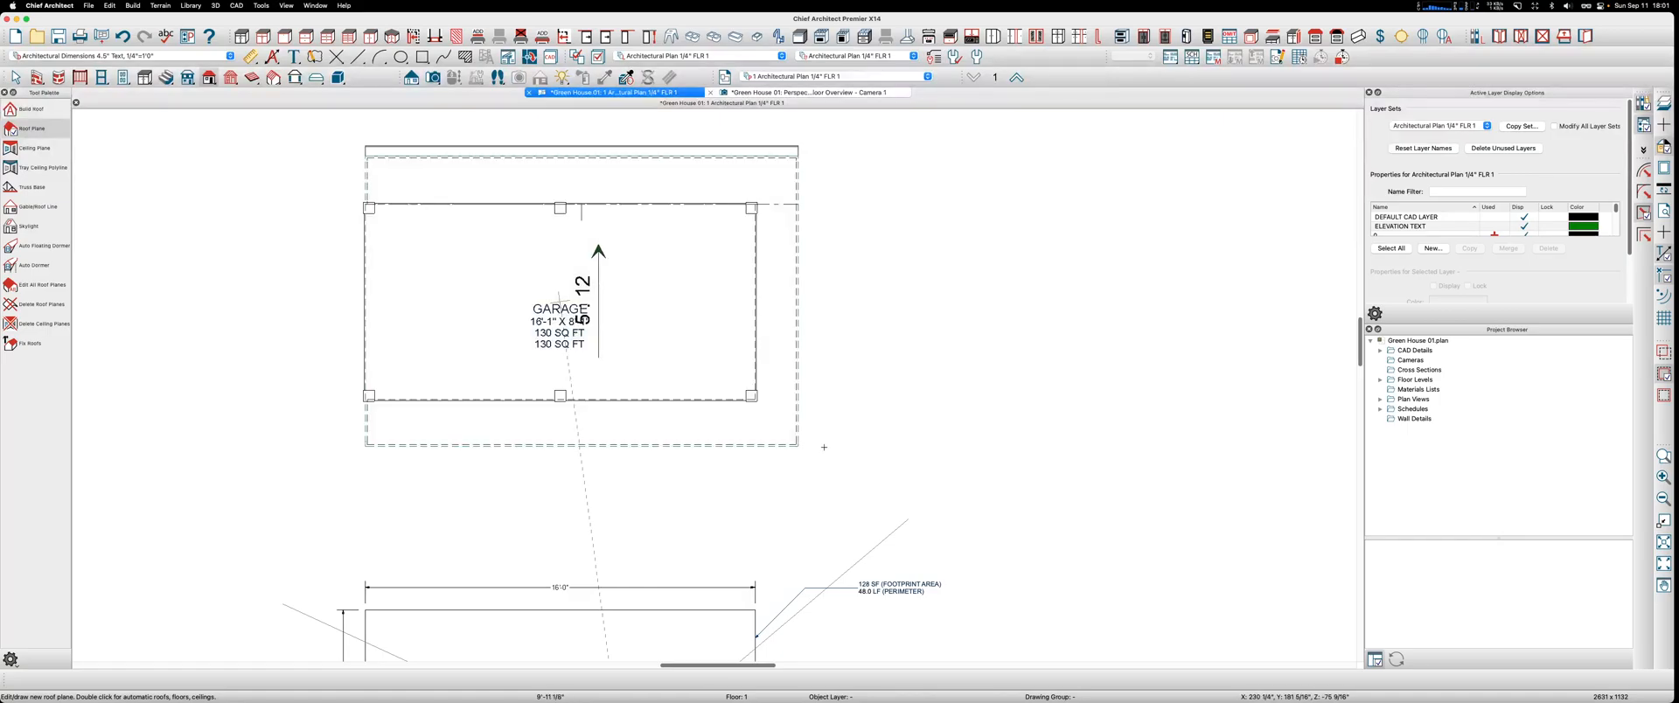
{"action": "key", "text": "space"}
Step: Extend the roof plane's left edge beyond the frame and set that overhang to 16 inches
{"action": "left_click", "coordinate": [367, 178]}
{"action": "left_click_drag", "start_coordinate": [367, 177], "coordinate": [326, 178]}
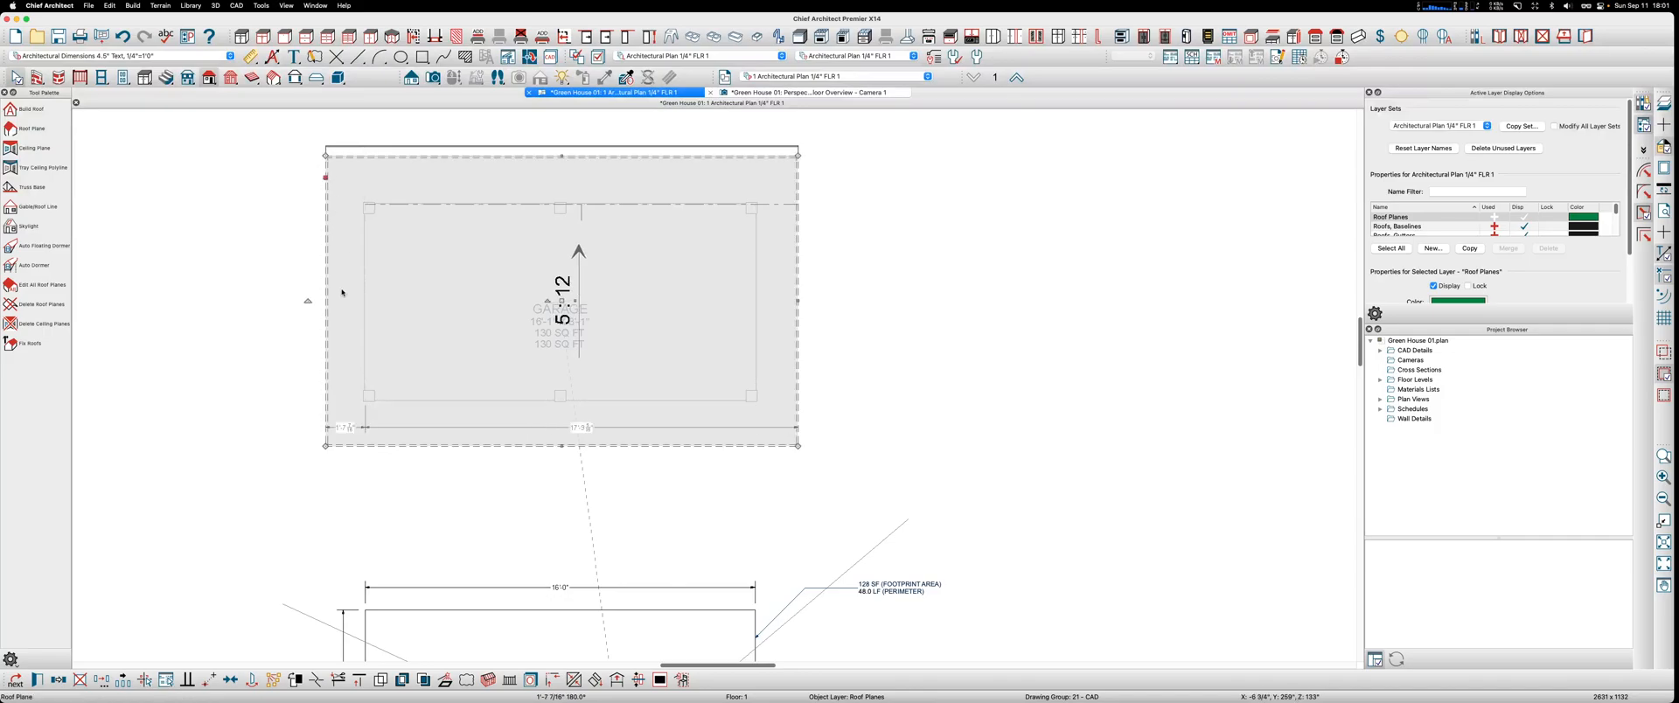
{"action": "left_click", "coordinate": [327, 292]}
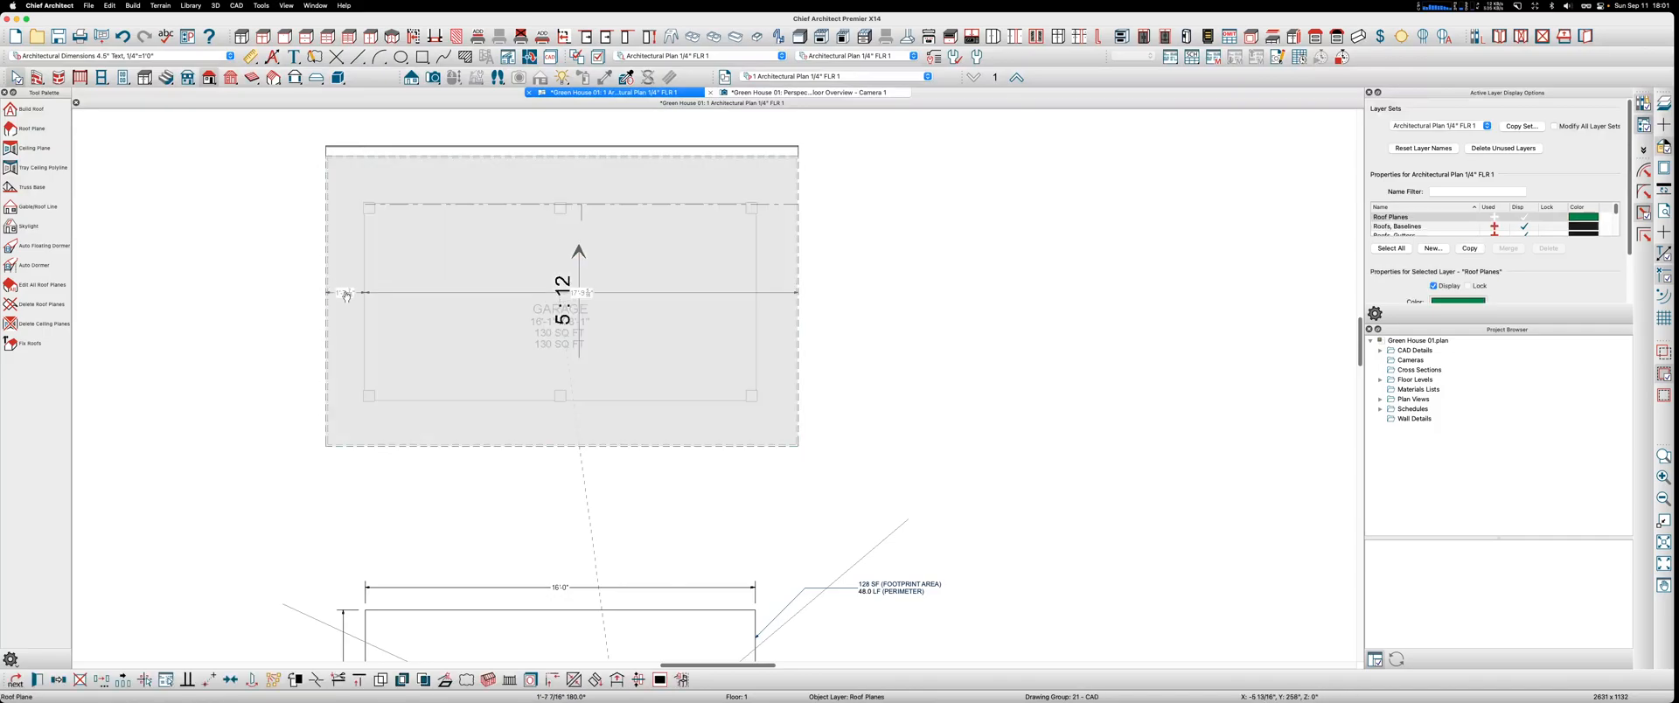
{"action": "left_click", "coordinate": [346, 294]}
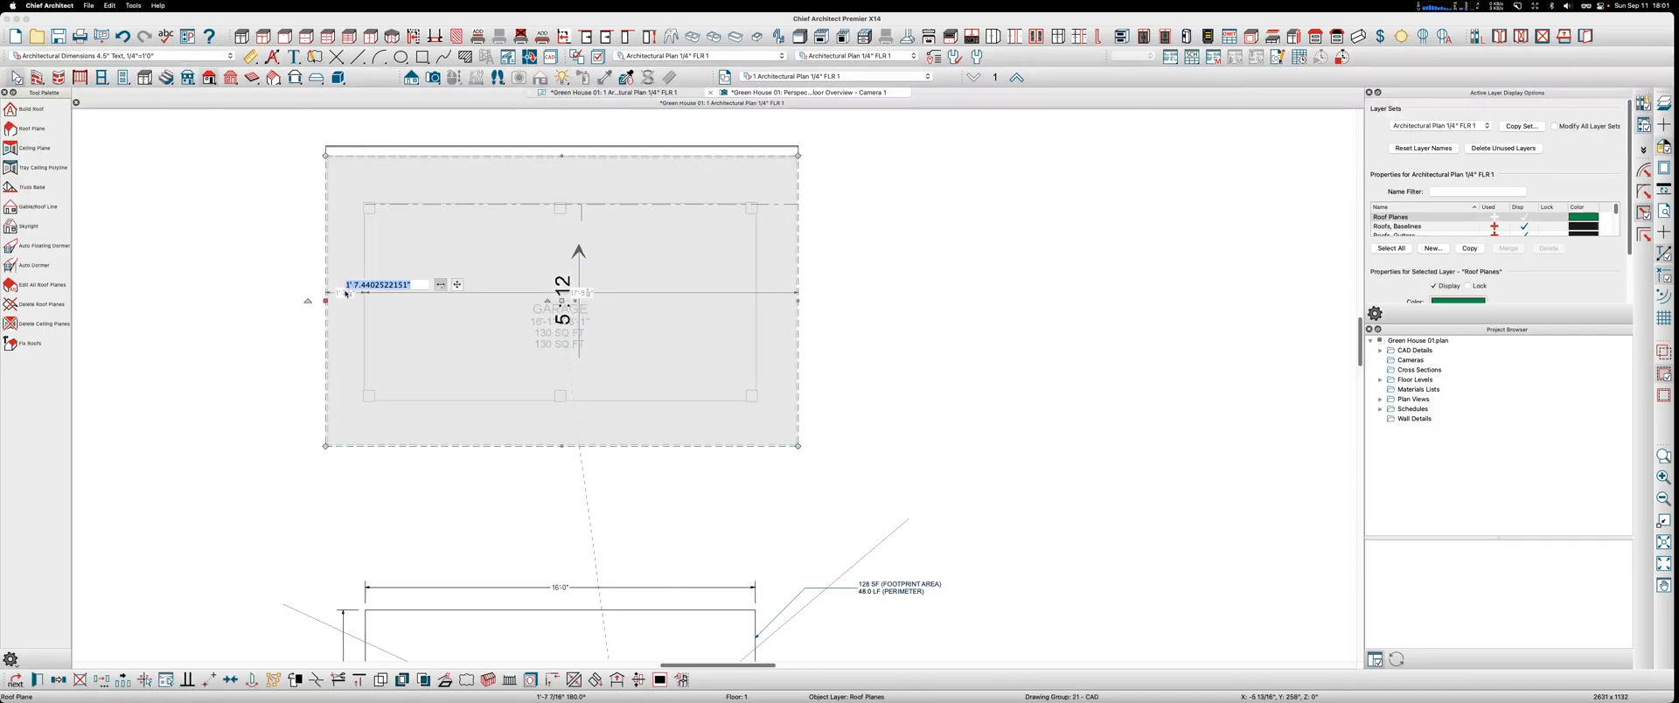
{"action": "type", "text": "16"}
{"action": "key", "text": "Return"}
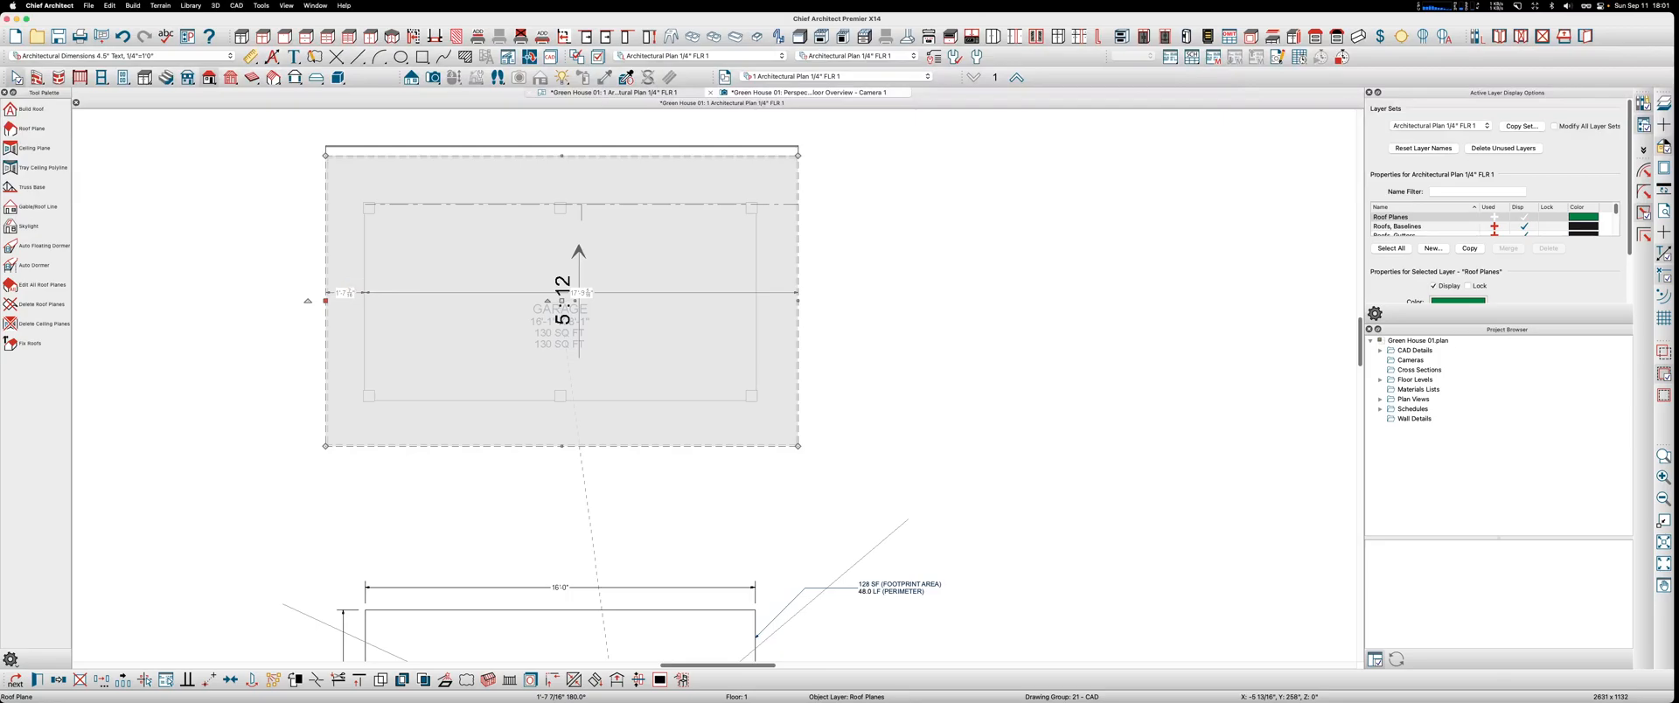
Step: Set the roof plane's right overhang to match the left one and pull its lower edge about 10 inches closer to the frame
{"action": "left_click", "coordinate": [798, 264]}
{"action": "left_click", "coordinate": [775, 255]}
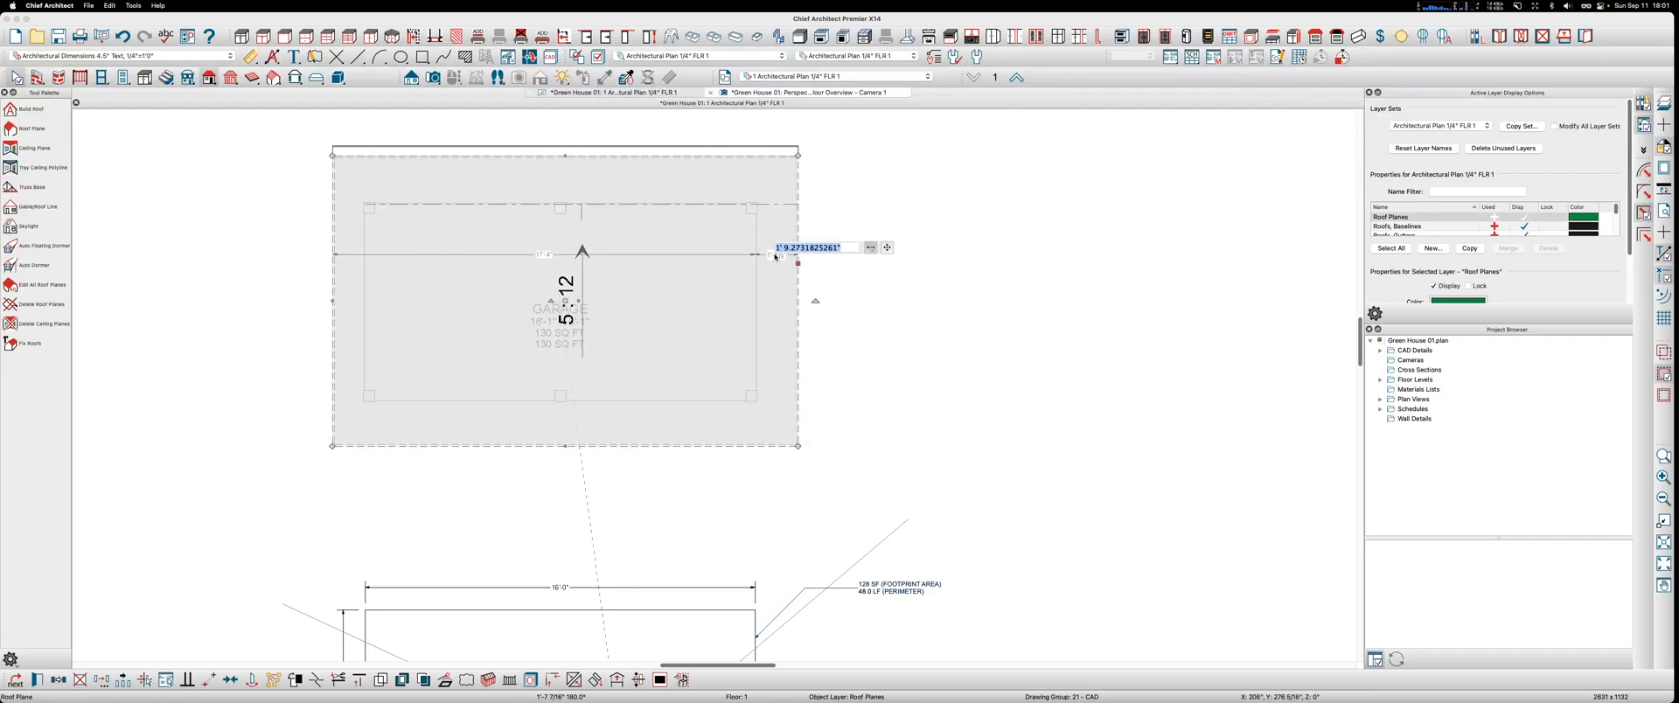
{"action": "type", "text": "1"}
{"action": "key", "text": "Return"}
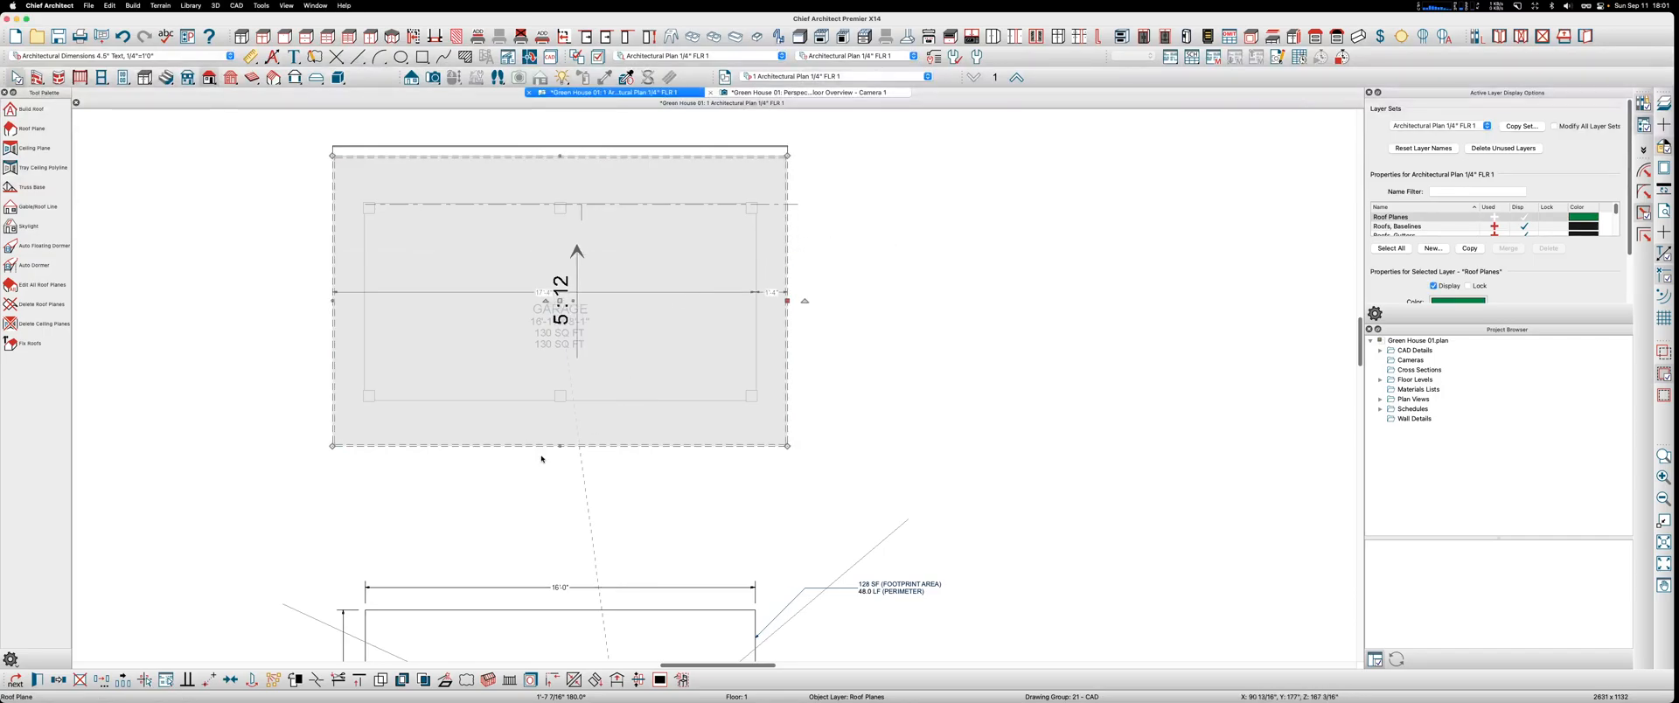
{"action": "left_click", "coordinate": [676, 451]}
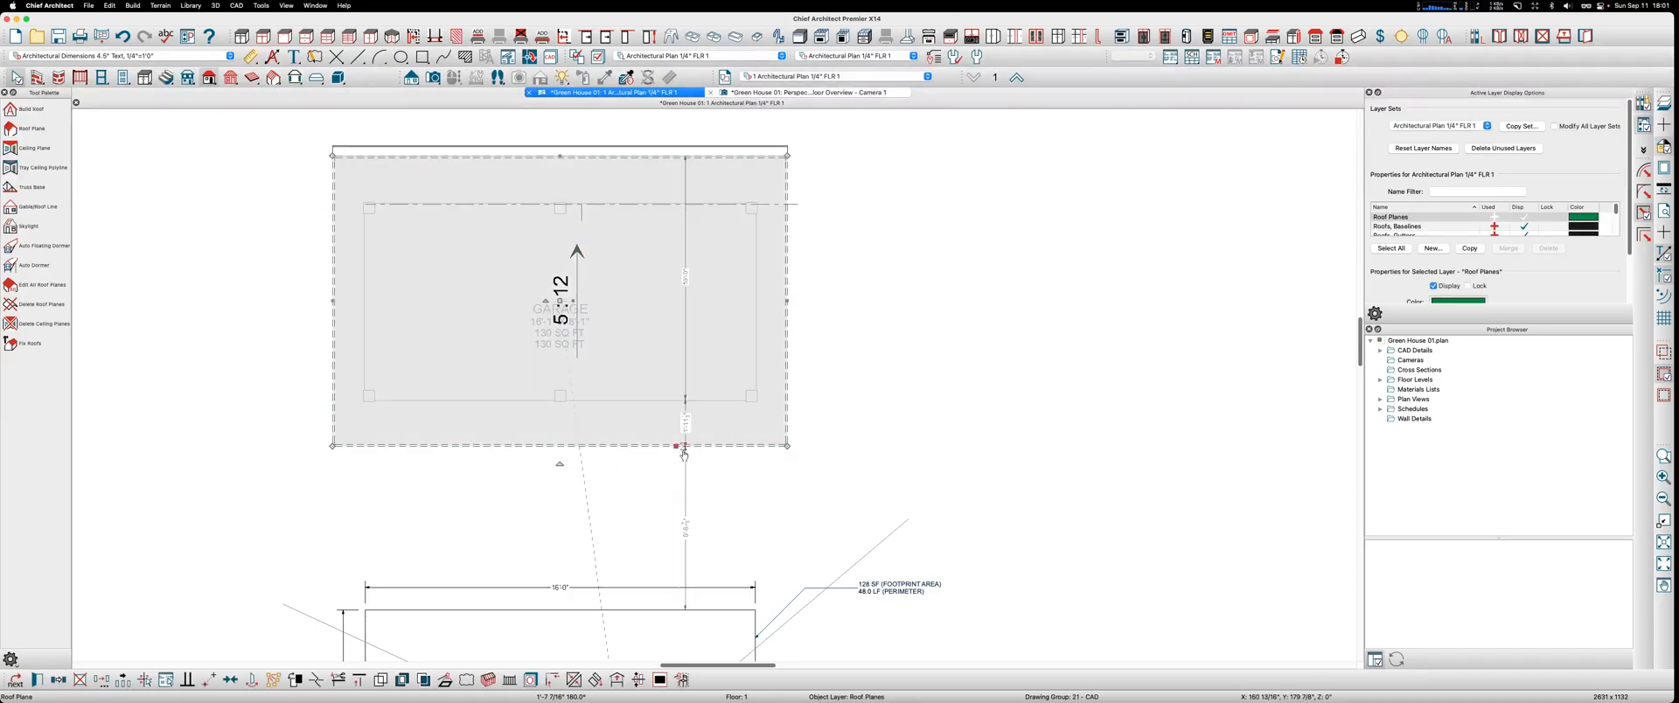
{"action": "left_click_drag", "start_coordinate": [684, 454], "coordinate": [682, 426]}
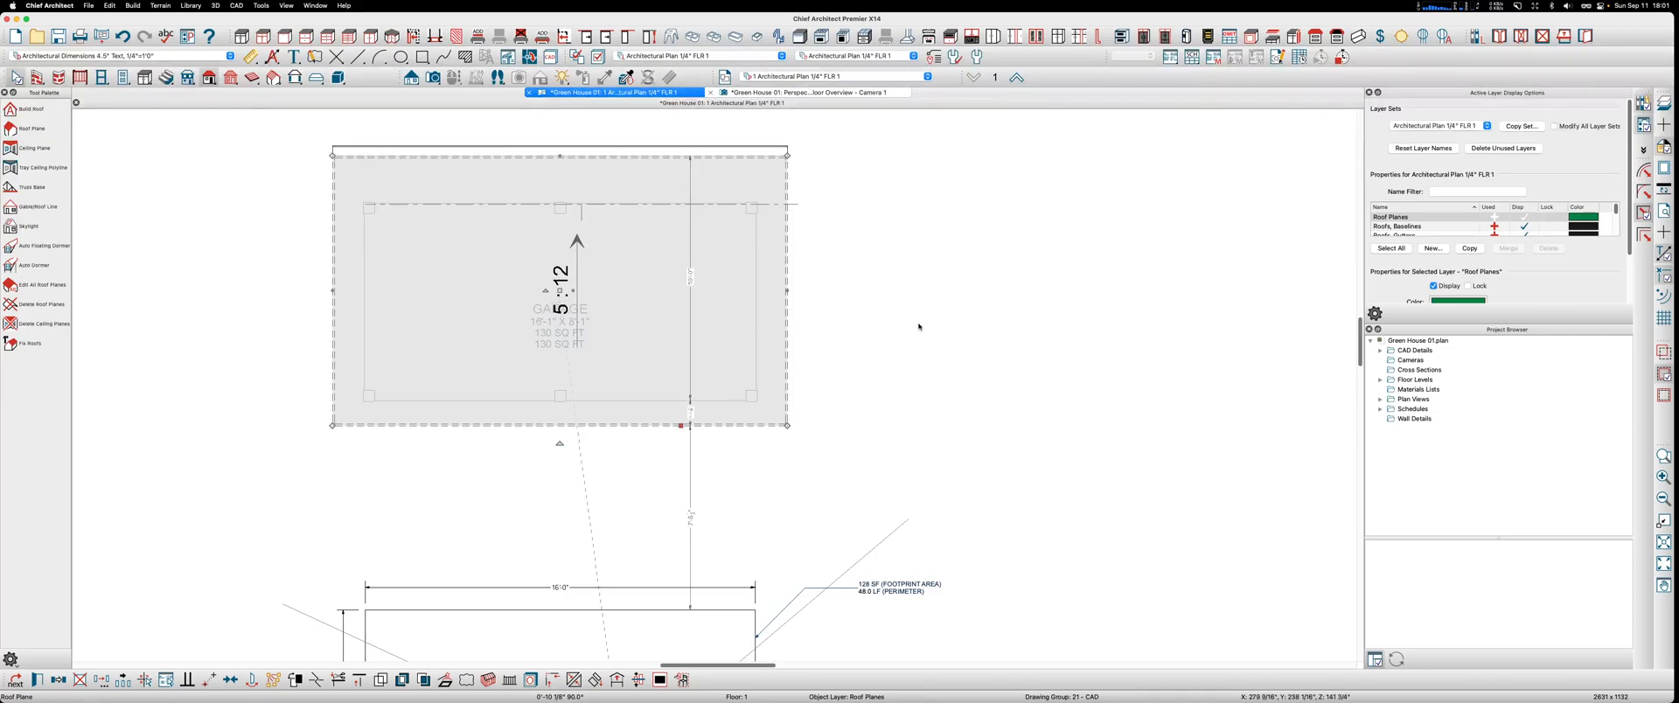
Step: Close the perspective floor overview and create a perspective full overview, turned to show the attic walls under the roof
{"action": "left_click", "coordinate": [814, 93]}
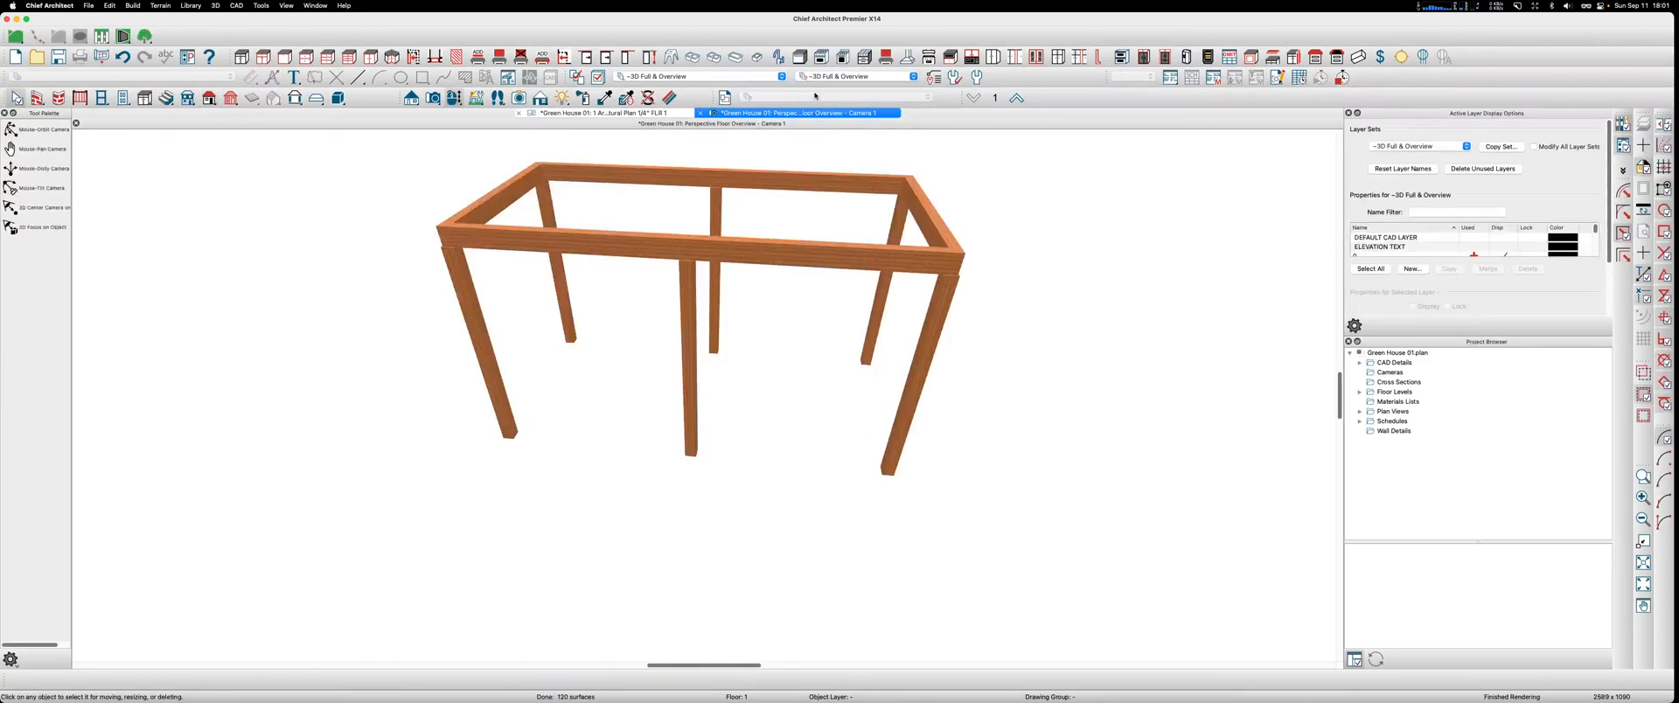
{"action": "scroll", "coordinate": [391, 402], "scroll_direction": "down", "scroll_amount": 5}
{"action": "scroll", "coordinate": [607, 277], "scroll_direction": "up", "scroll_amount": 3}
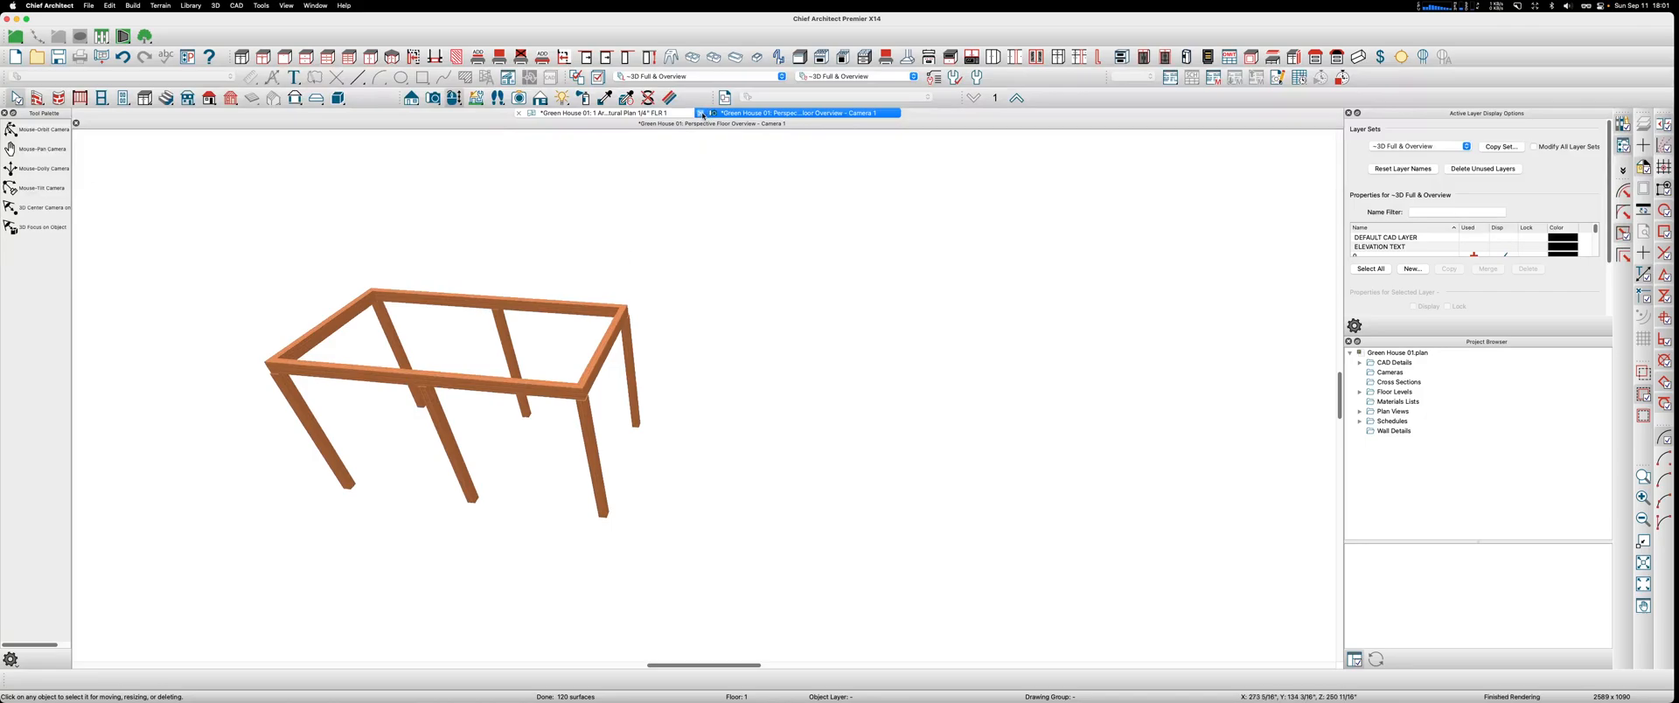
{"action": "left_click", "coordinate": [701, 114]}
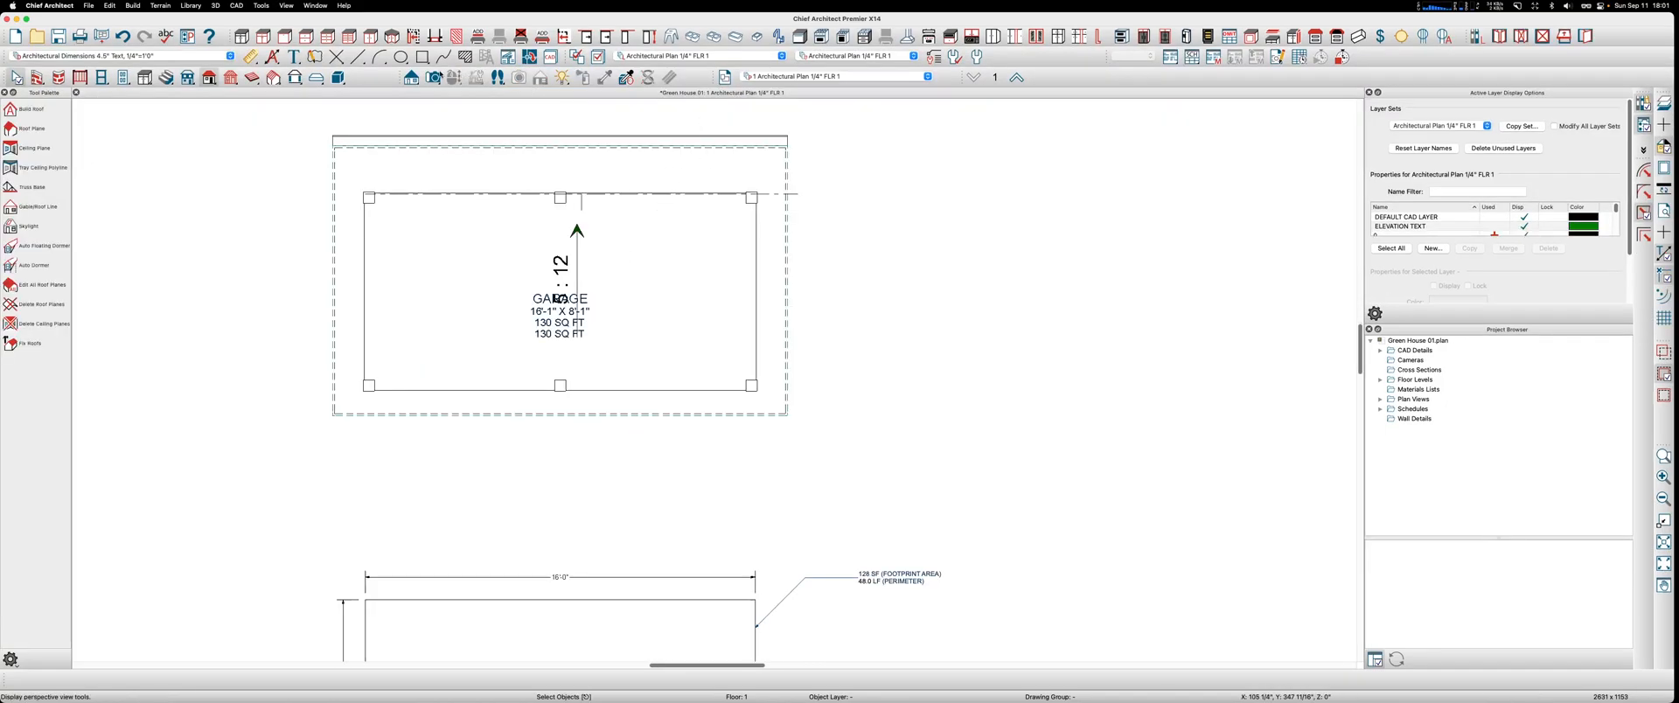
{"action": "left_click", "coordinate": [433, 79]}
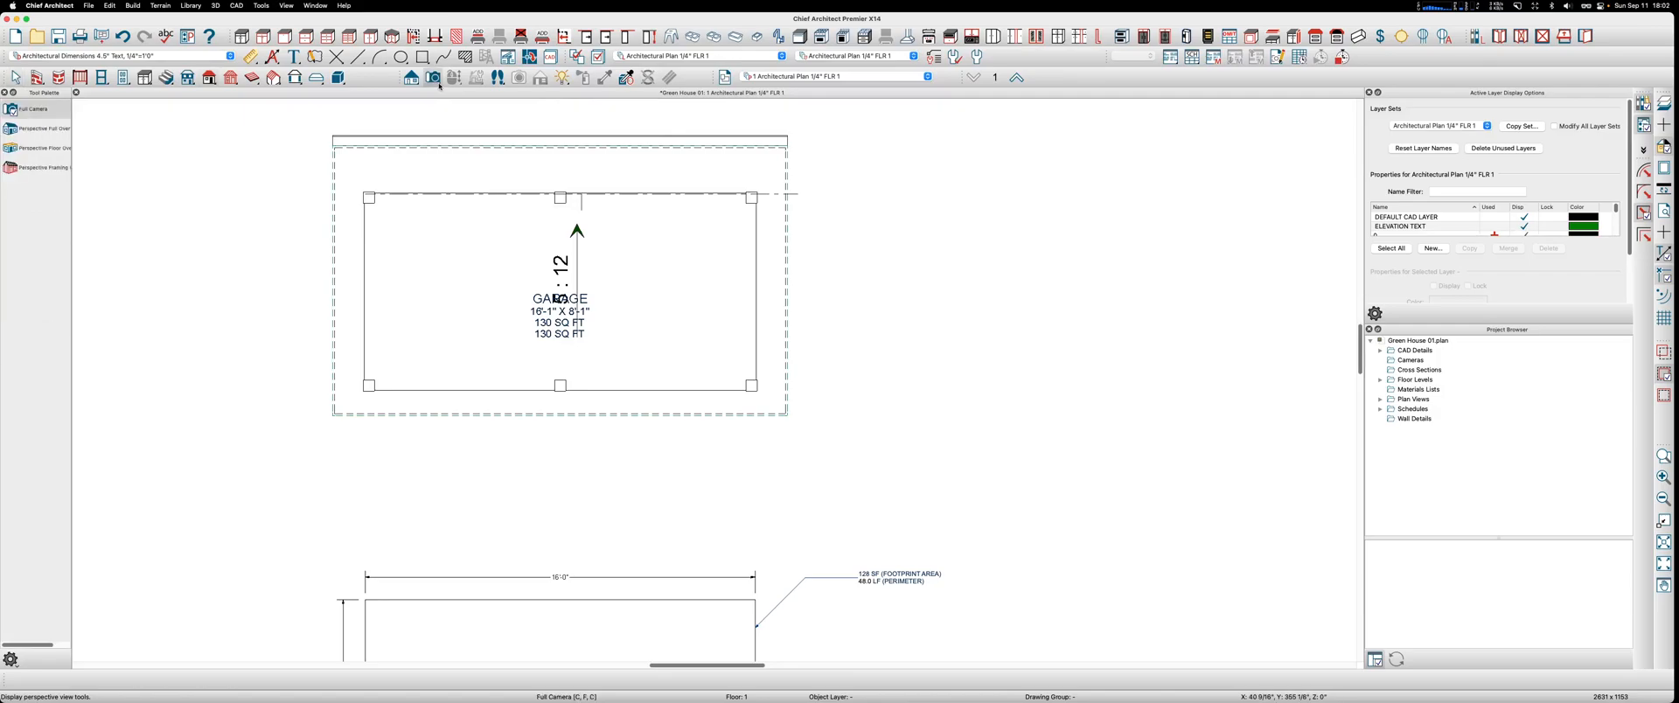
{"action": "left_click", "coordinate": [39, 130]}
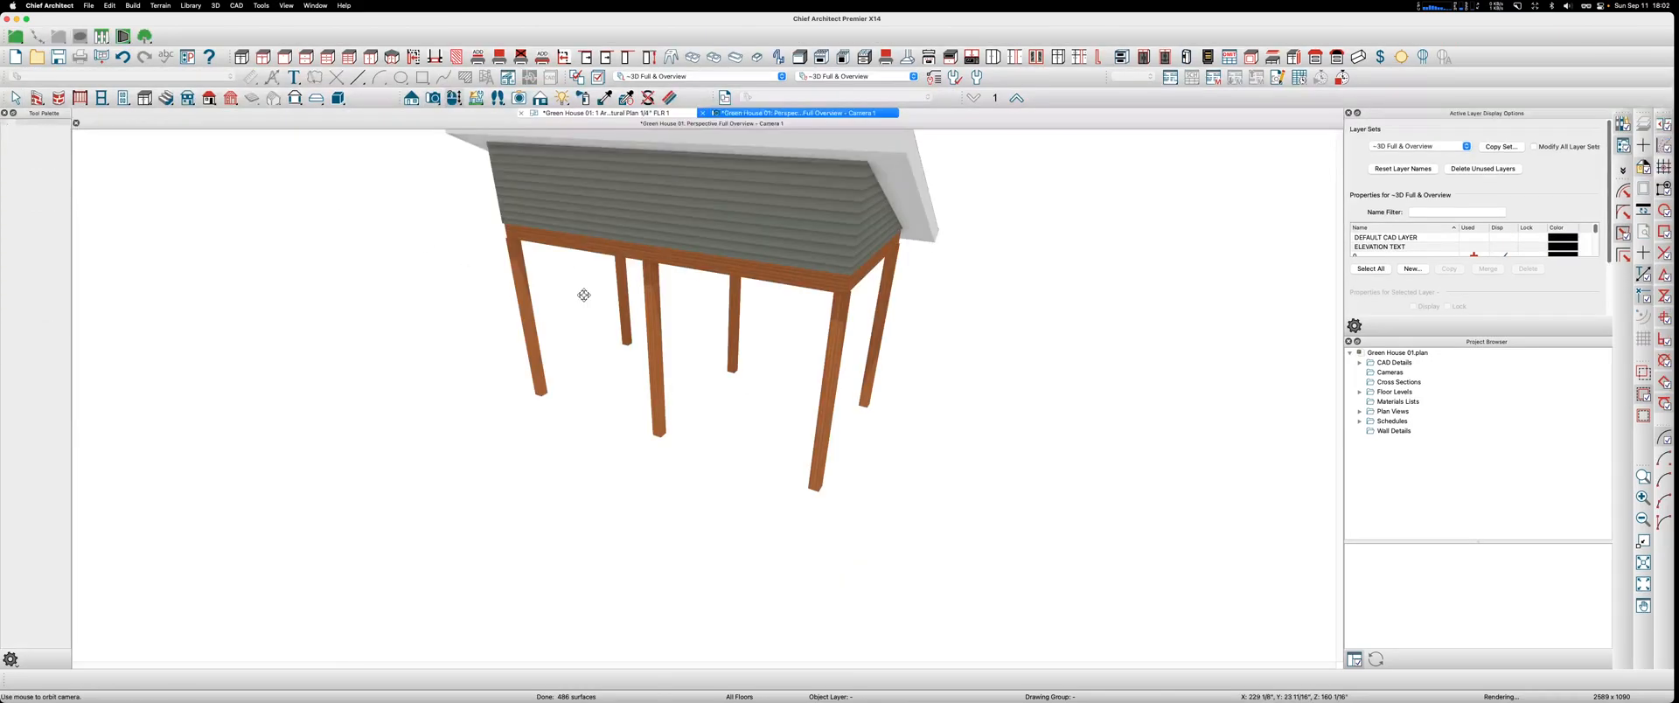
{"action": "left_click_drag", "start_coordinate": [779, 345], "coordinate": [1005, 277]}
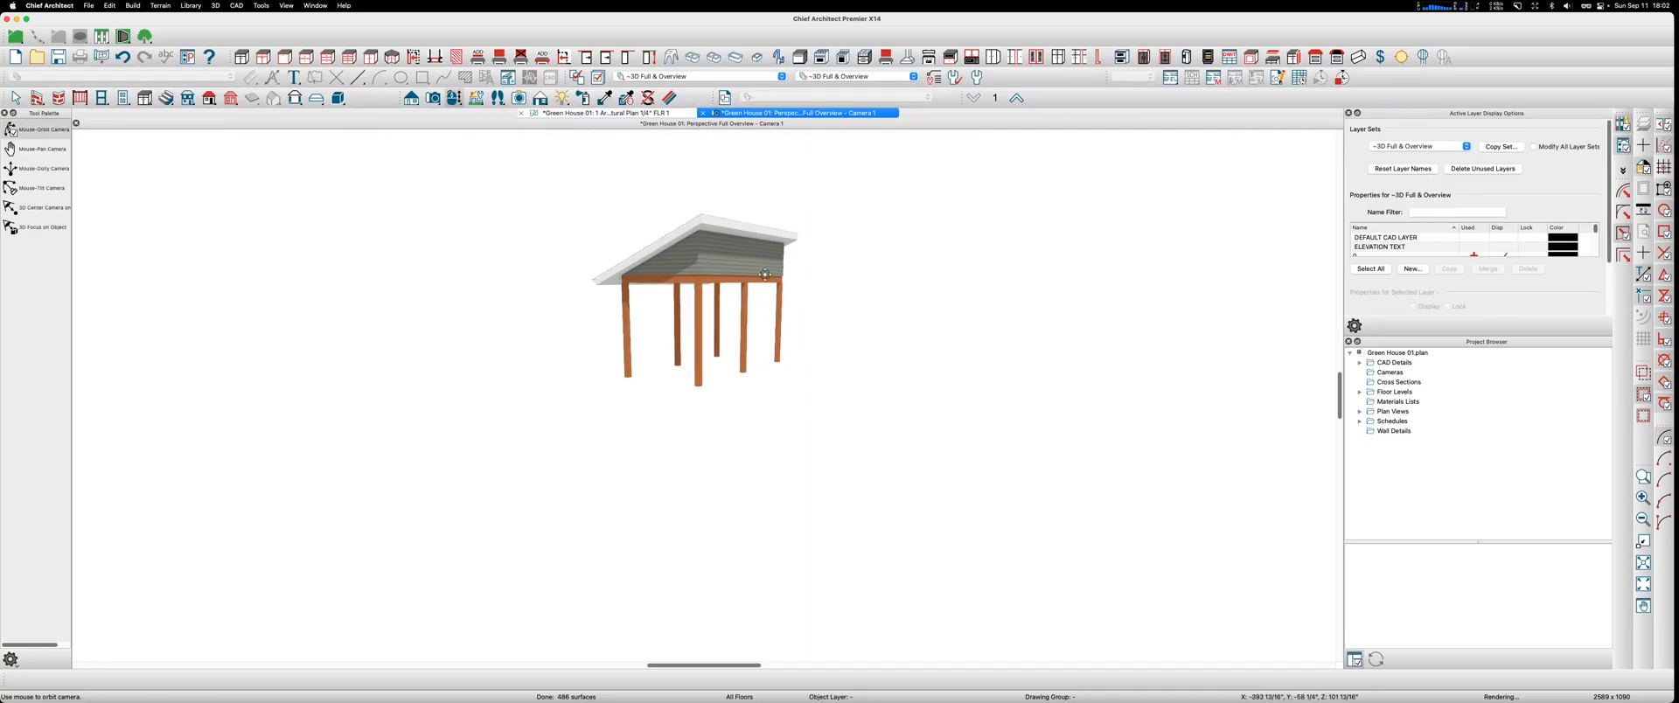
{"action": "scroll", "coordinate": [752, 266], "scroll_direction": "up", "scroll_amount": 5}
{"action": "key", "text": "space"}
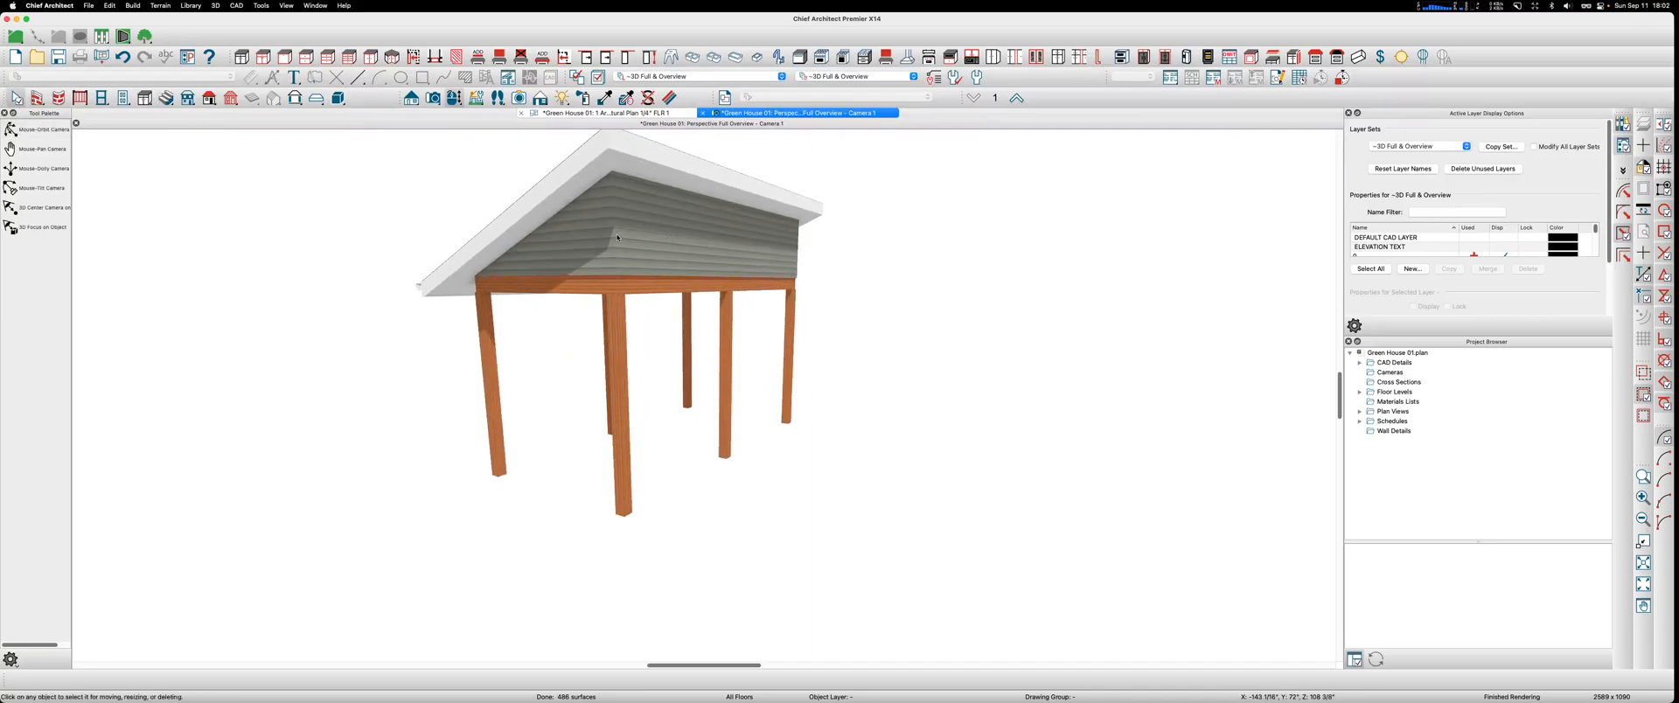
Step: Make the near gable-end attic wall and the tall long attic wall invisible, accepting that they are retained and no longer regenerate automatically
{"action": "left_click", "coordinate": [573, 244]}
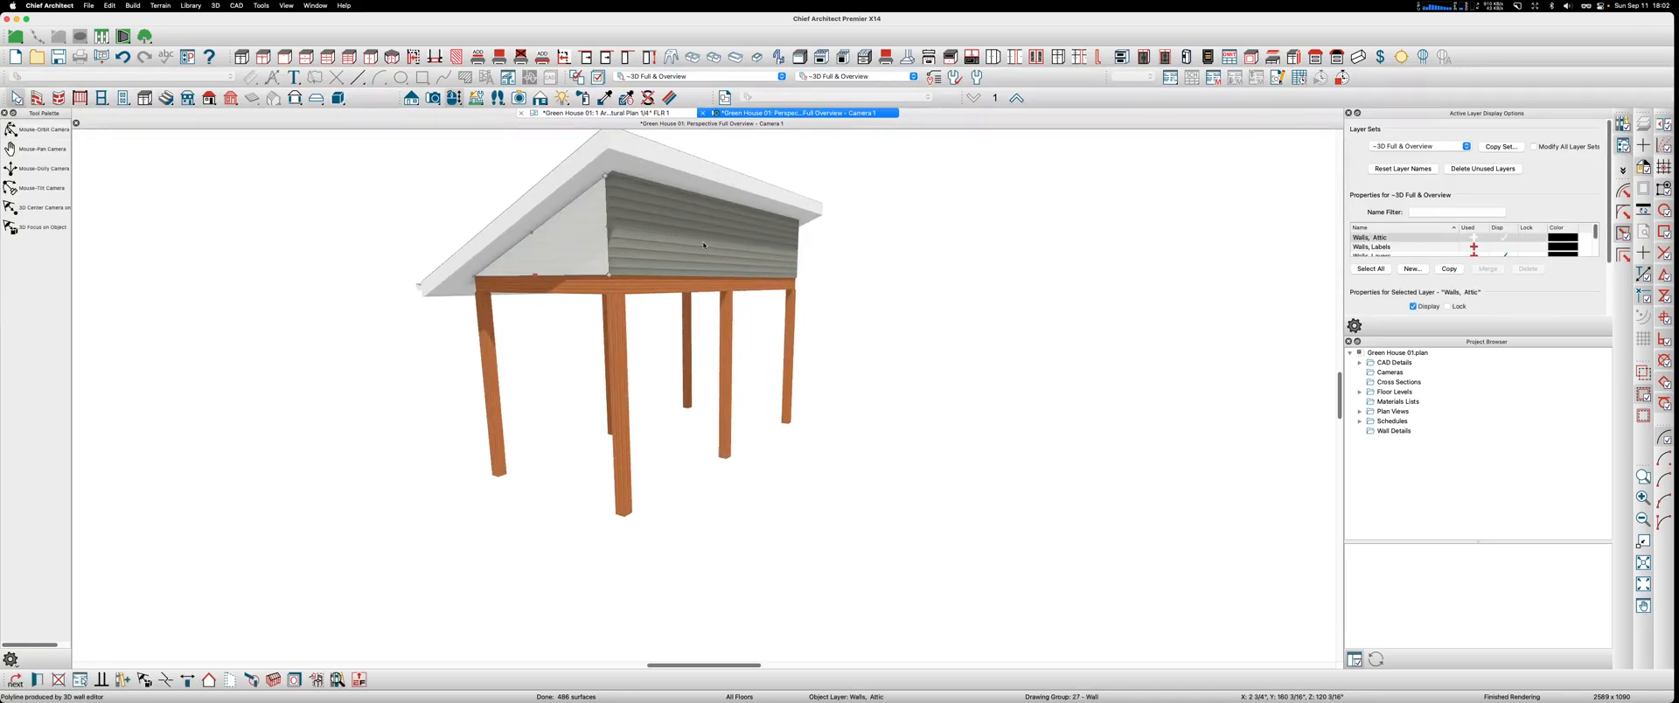
{"action": "left_click", "coordinate": [703, 246], "text": "shift"}
{"action": "scroll", "coordinate": [285, 341], "scroll_direction": "down", "scroll_amount": 4}
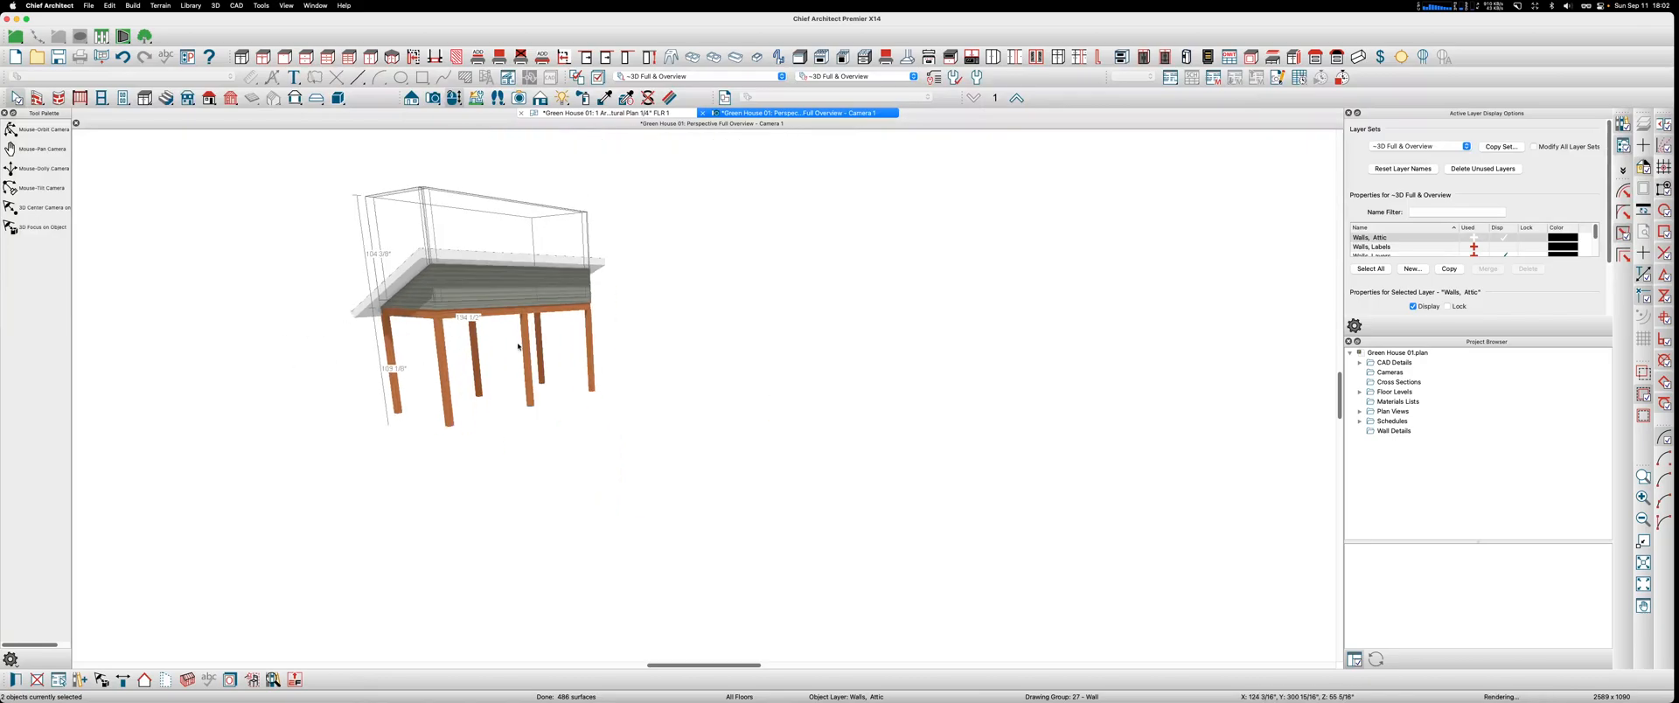
{"action": "scroll", "coordinate": [704, 287], "scroll_direction": "up", "scroll_amount": 5}
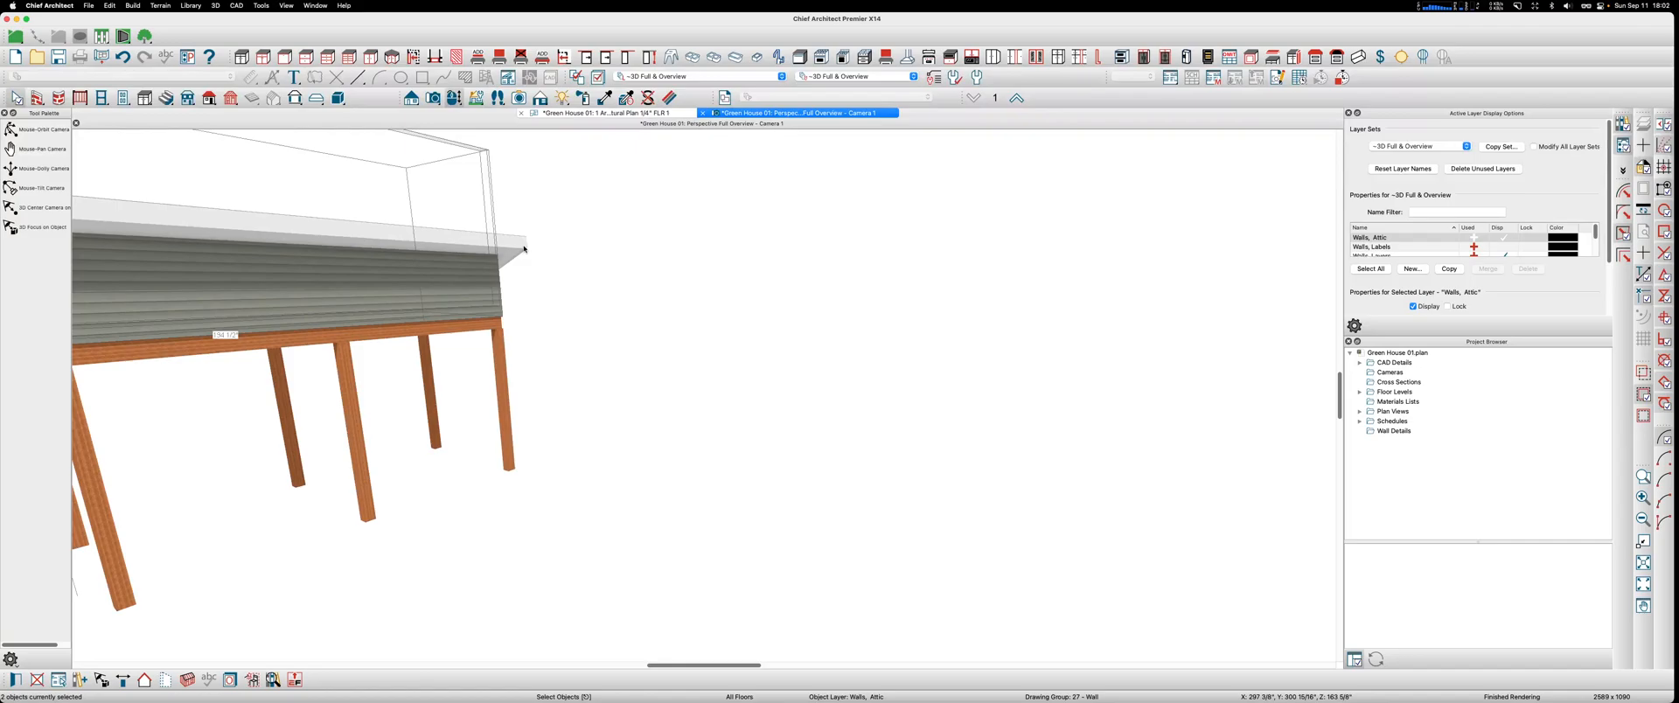
{"action": "double_click", "coordinate": [524, 249]}
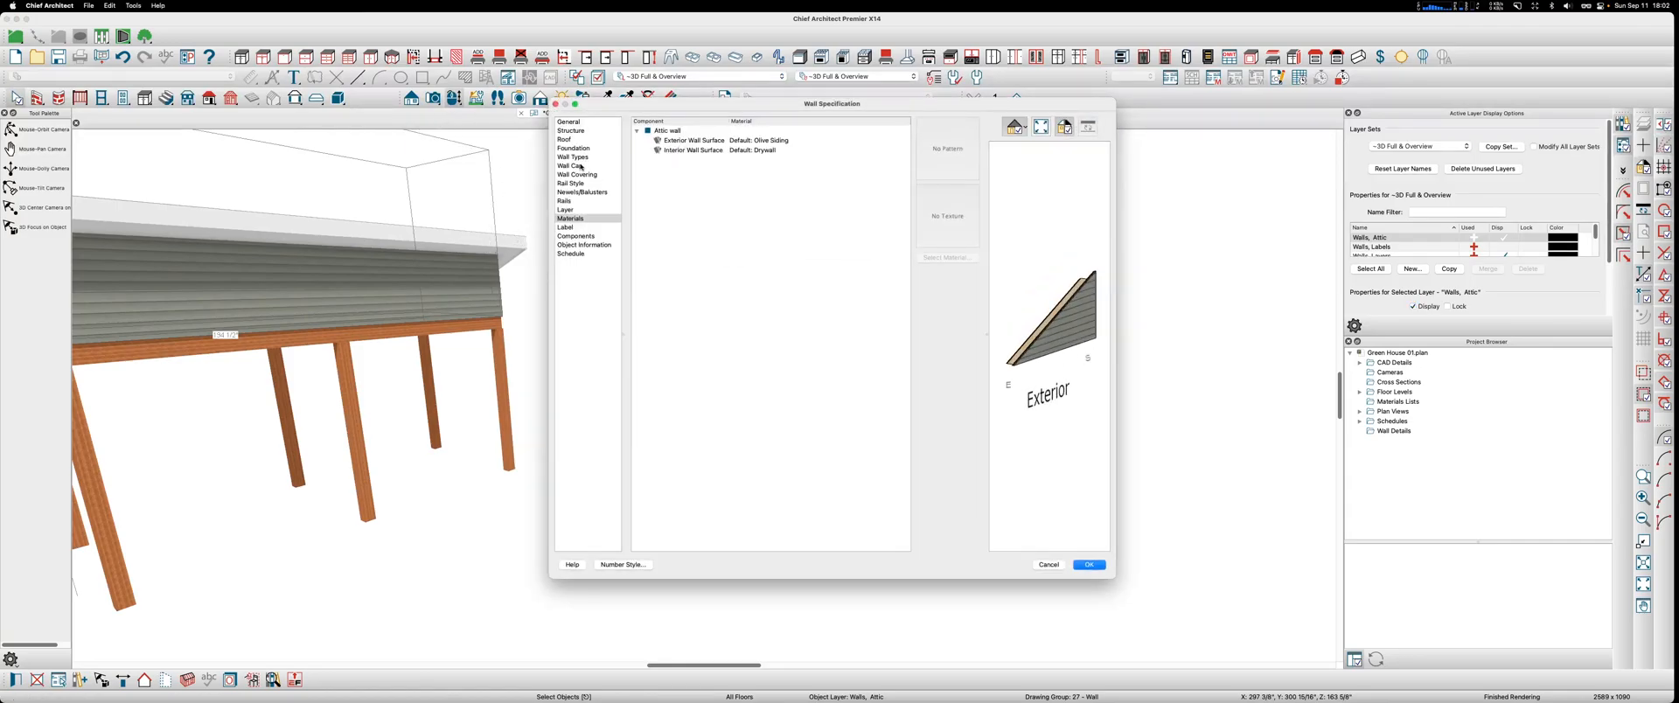
{"action": "left_click", "coordinate": [572, 132]}
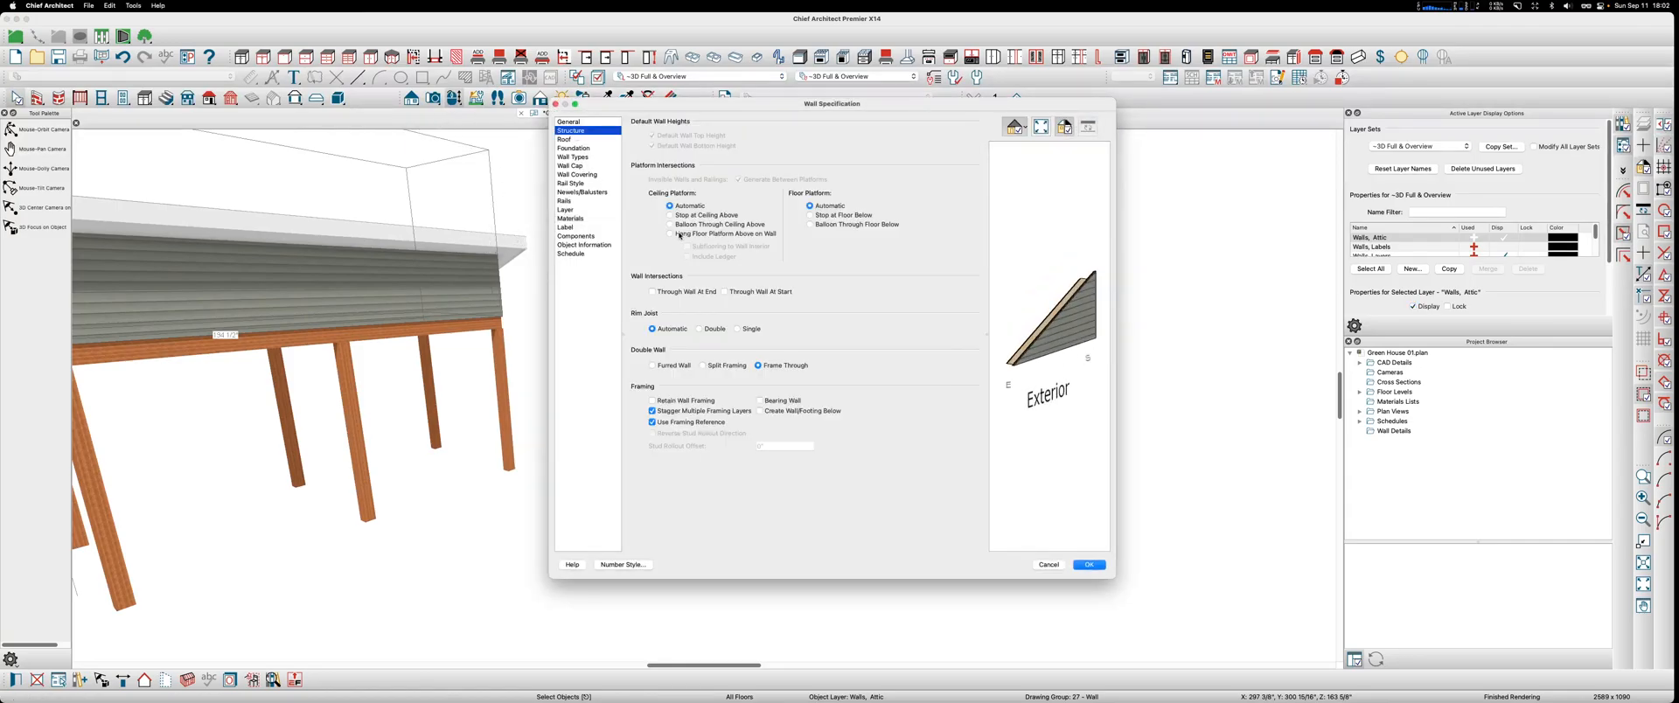
{"action": "left_click", "coordinate": [568, 121]}
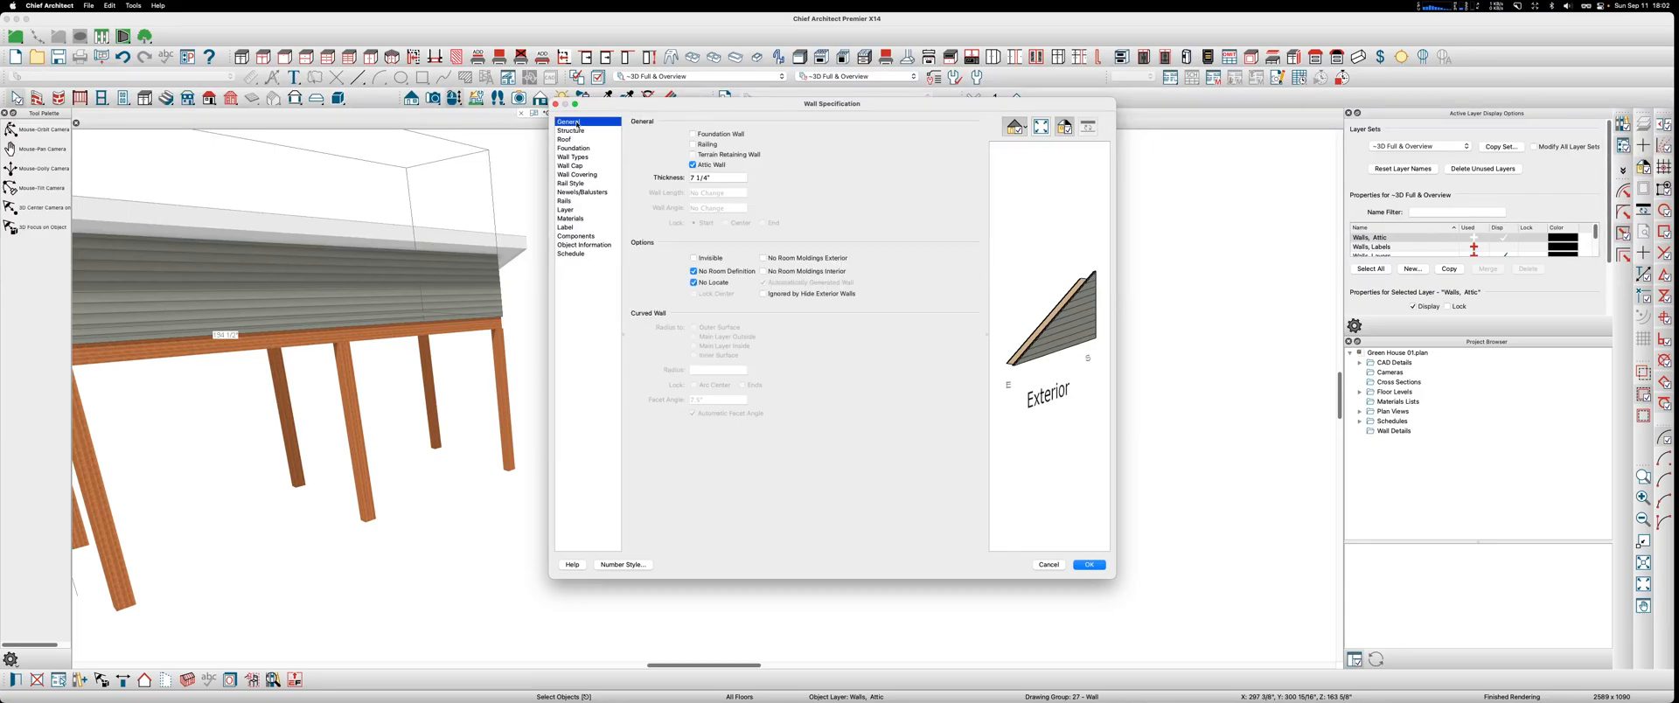
{"action": "left_click", "coordinate": [693, 258]}
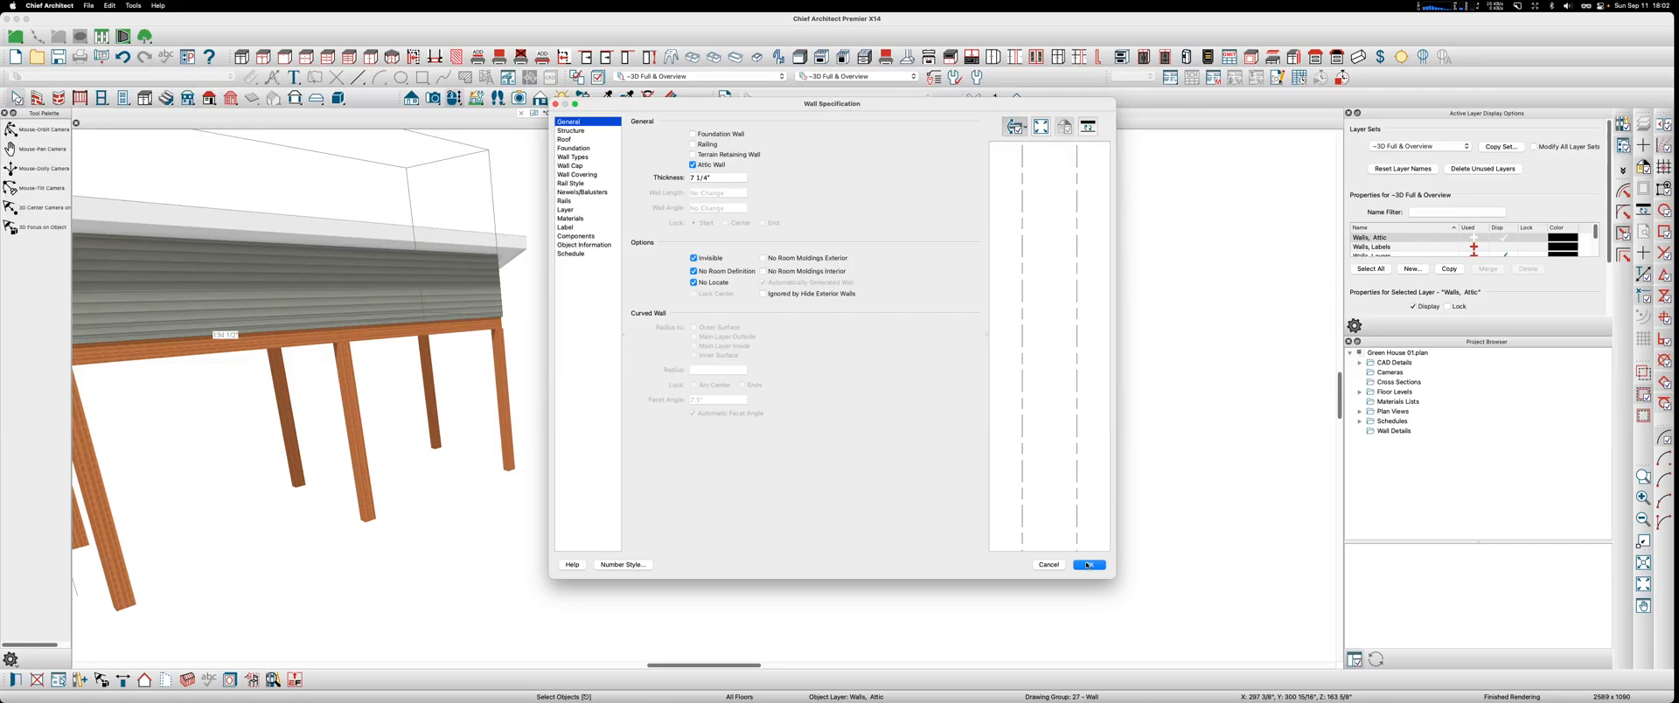
{"action": "left_click", "coordinate": [1087, 565]}
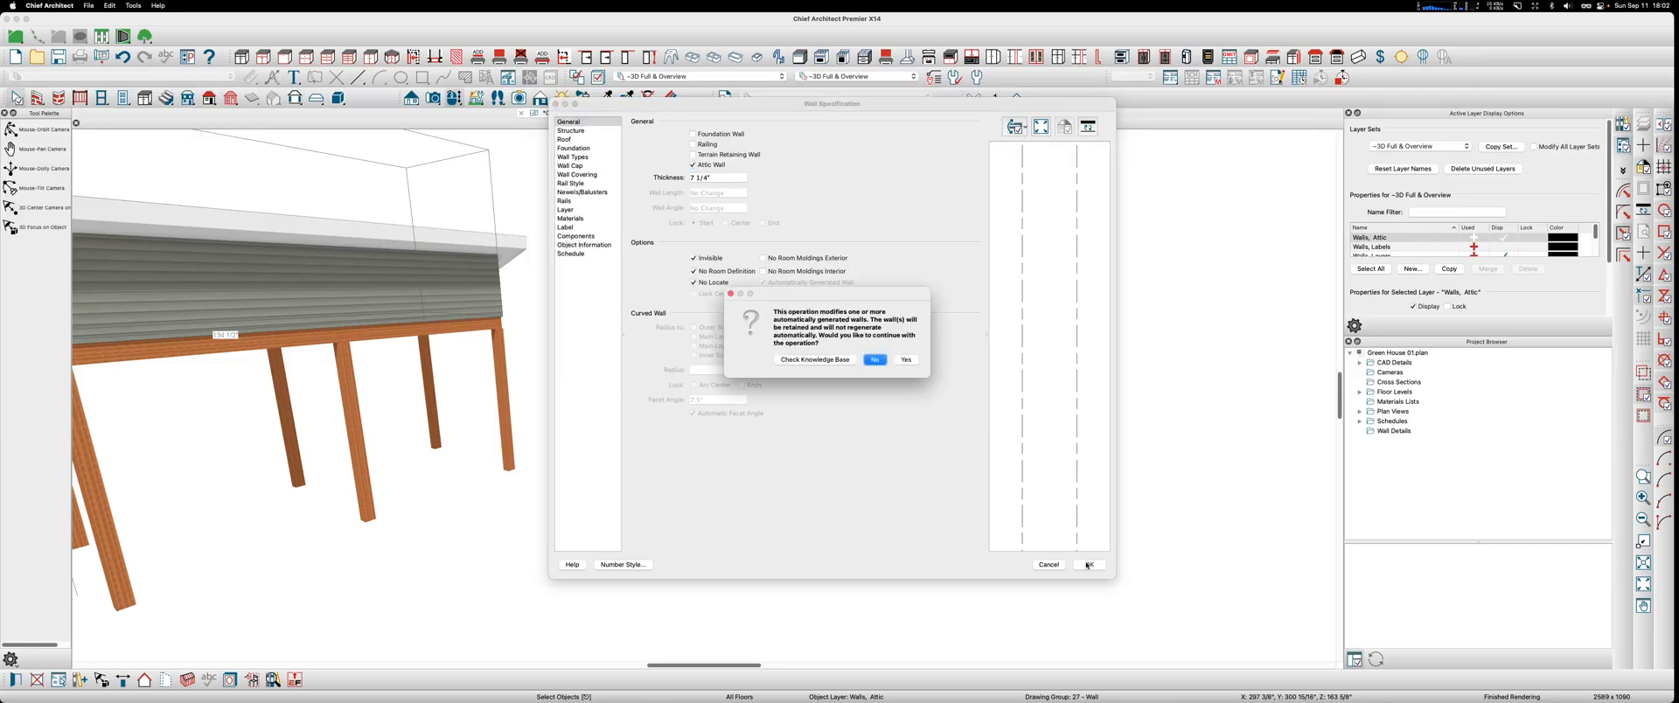
{"action": "left_click", "coordinate": [905, 360]}
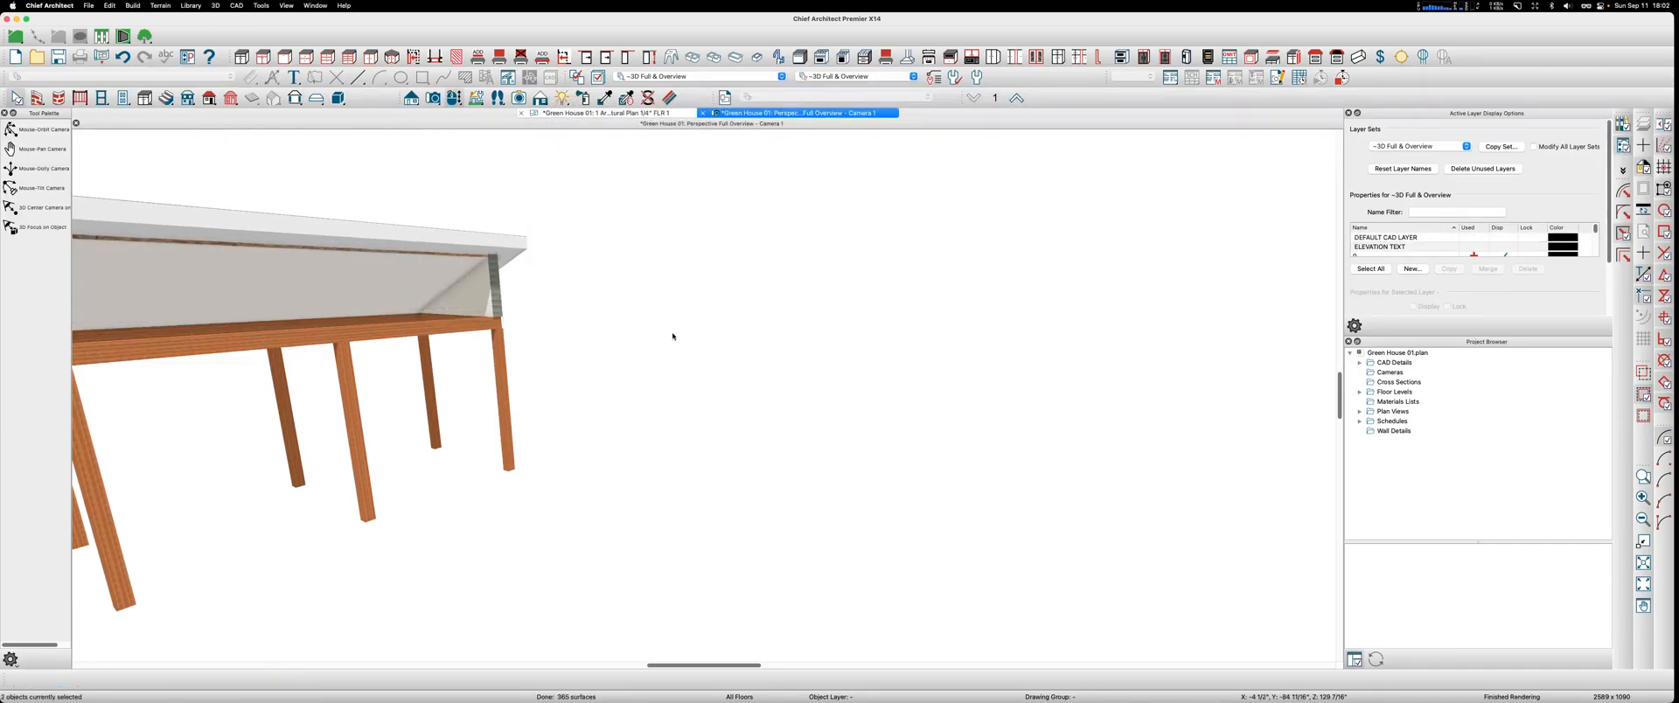
Step: Make the remaining attic wall at the opposite gable end invisible, accepting the change to the automatically generated wall
{"action": "left_click", "coordinate": [471, 294]}
{"action": "double_click", "coordinate": [487, 274]}
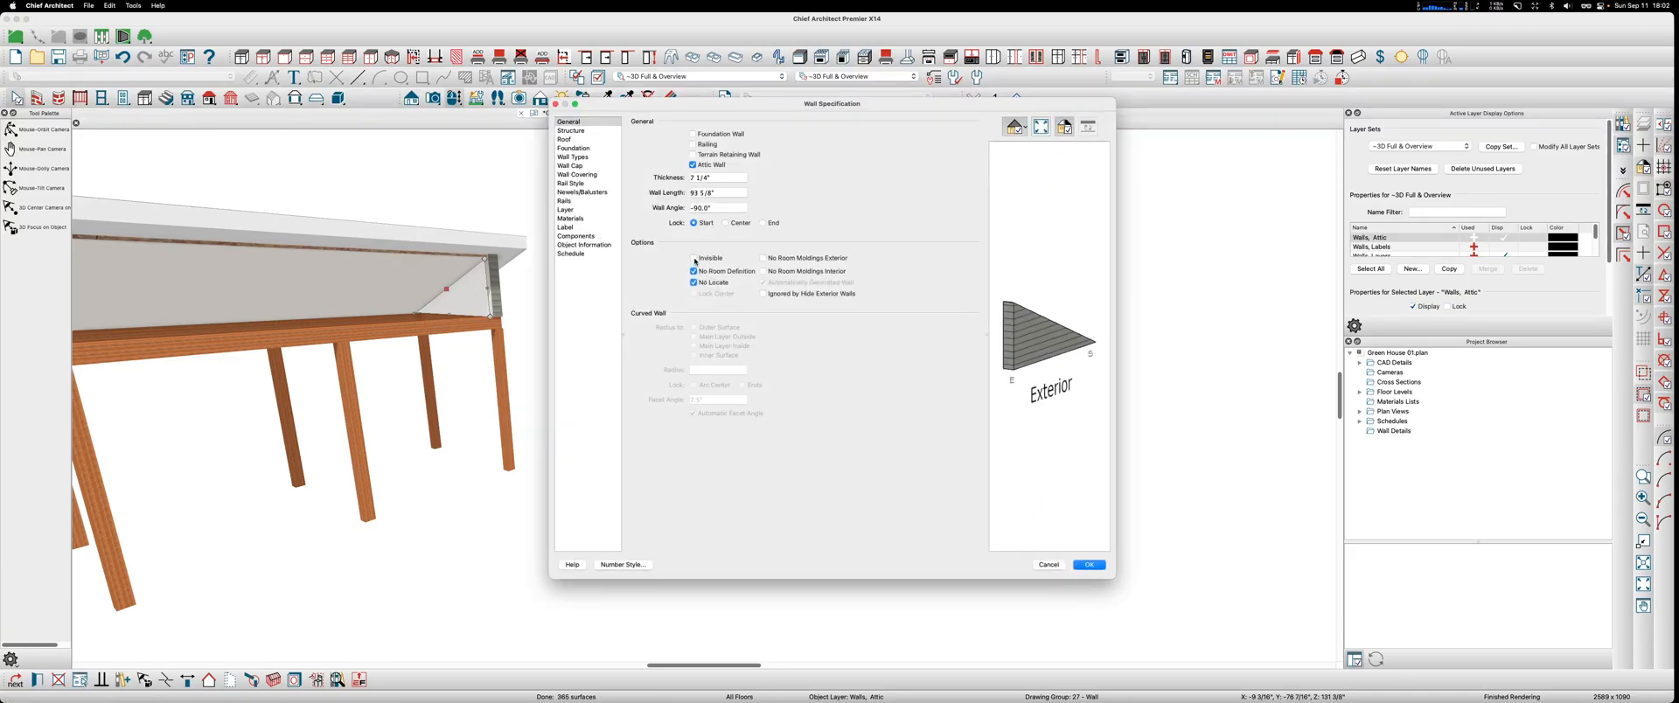
{"action": "left_click", "coordinate": [693, 258]}
{"action": "left_click", "coordinate": [1090, 564]}
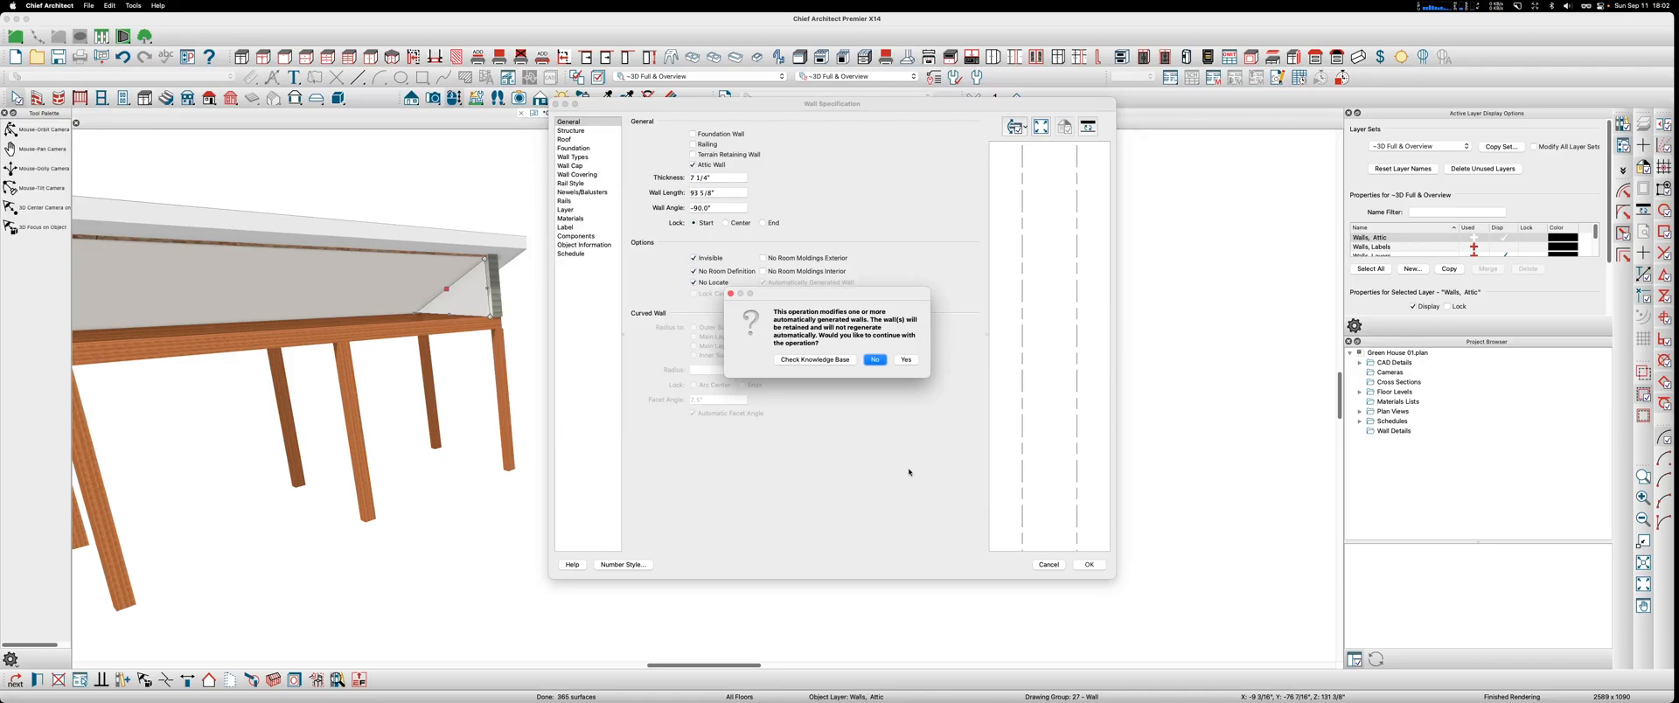
{"action": "left_click", "coordinate": [905, 360]}
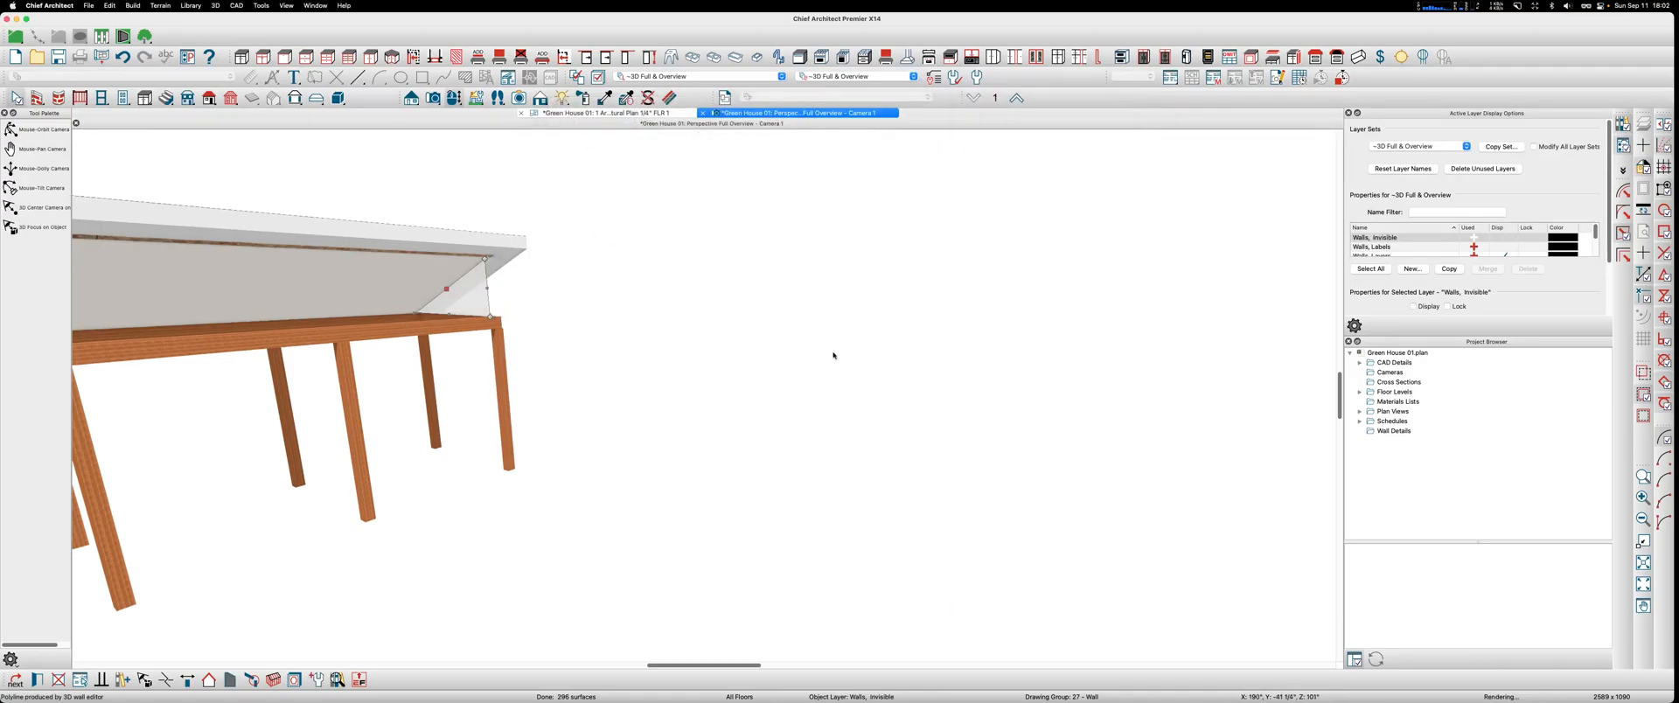
Step: Examine the roof plane's top, underside and overhangs and the open frame's beams and railings from several sides in 3D
{"action": "scroll", "coordinate": [832, 348], "scroll_direction": "down", "scroll_amount": 3}
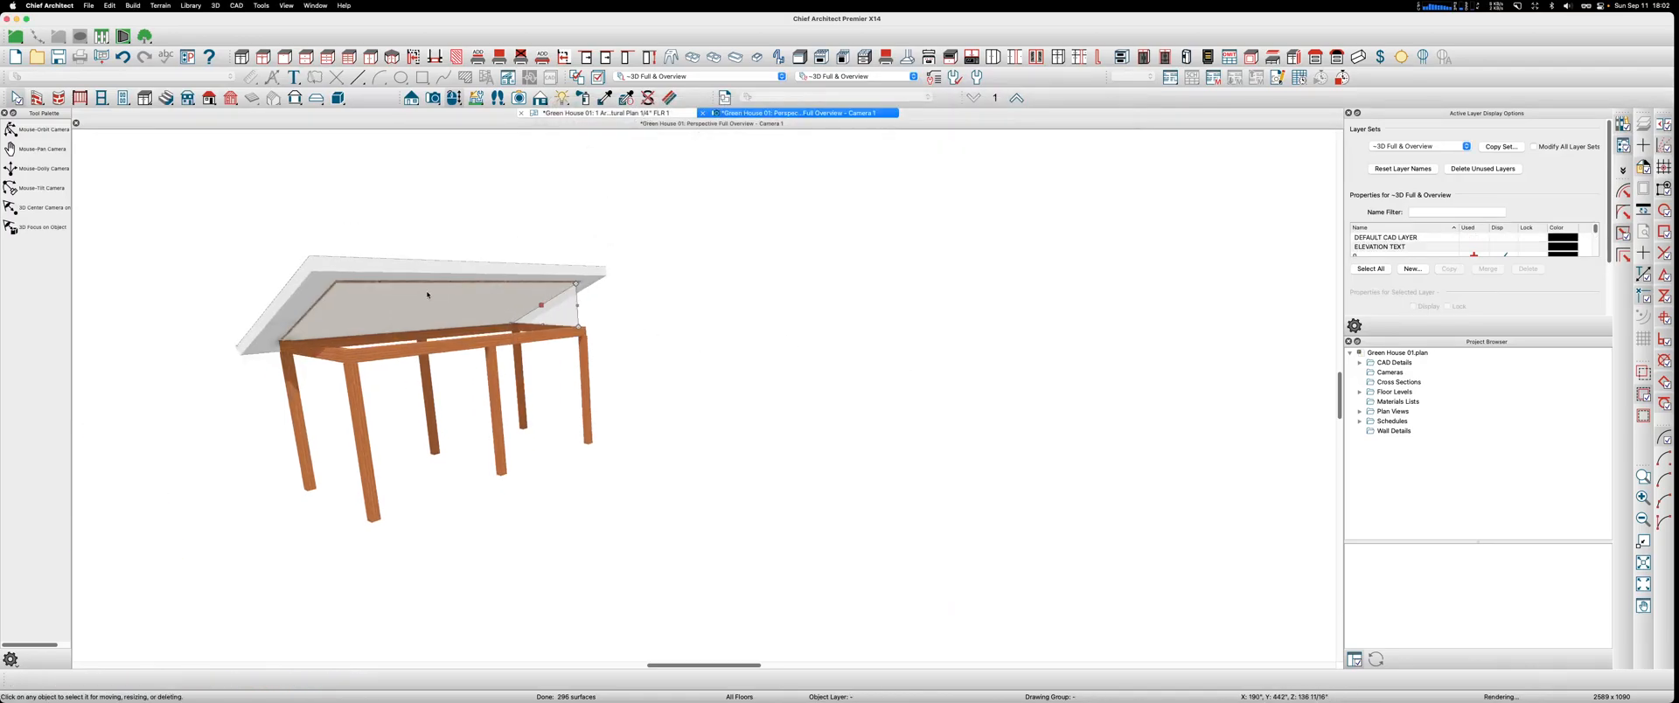
{"action": "left_click", "coordinate": [426, 294]}
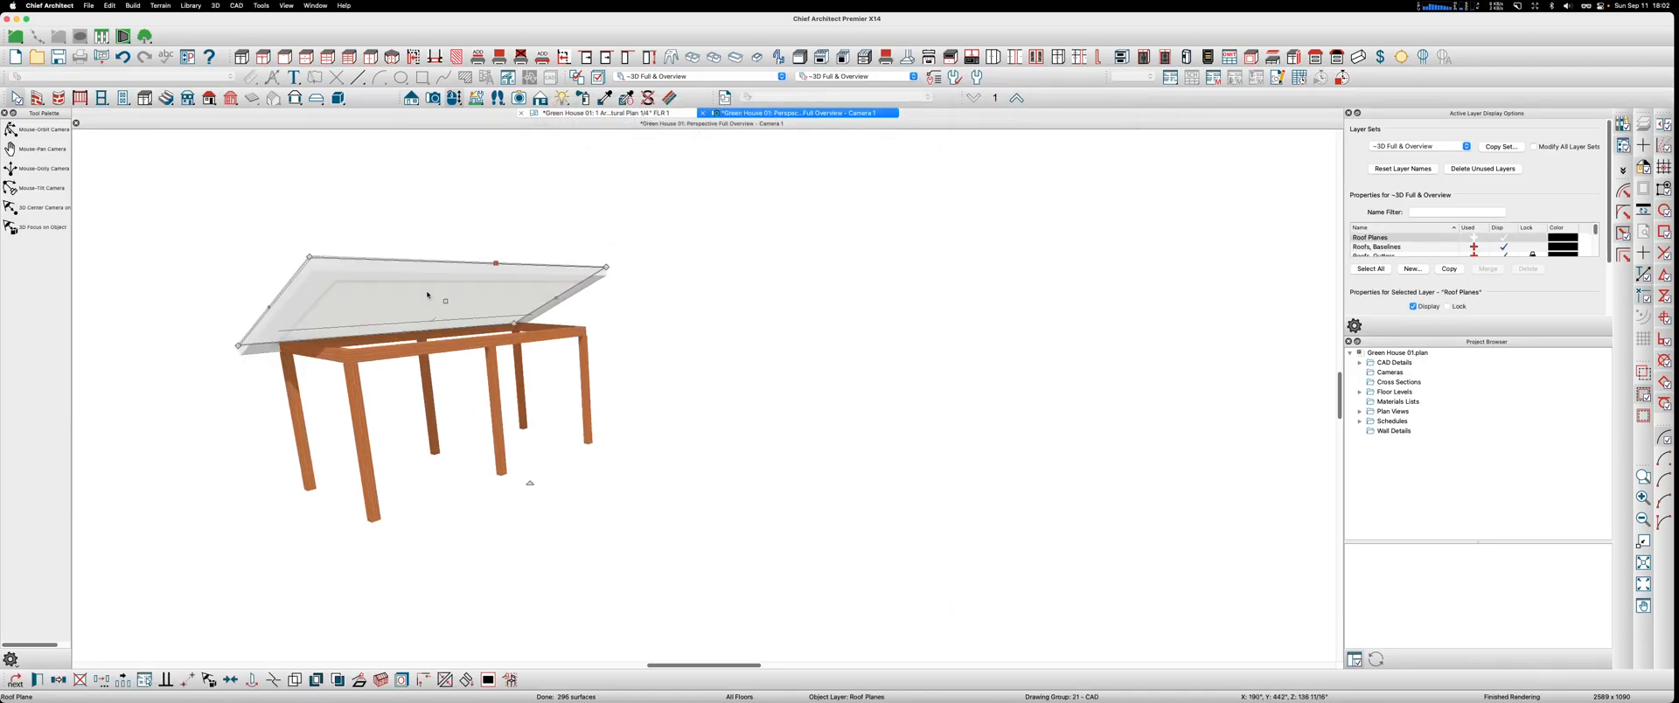
{"action": "scroll", "coordinate": [437, 294], "scroll_direction": "up", "scroll_amount": 2}
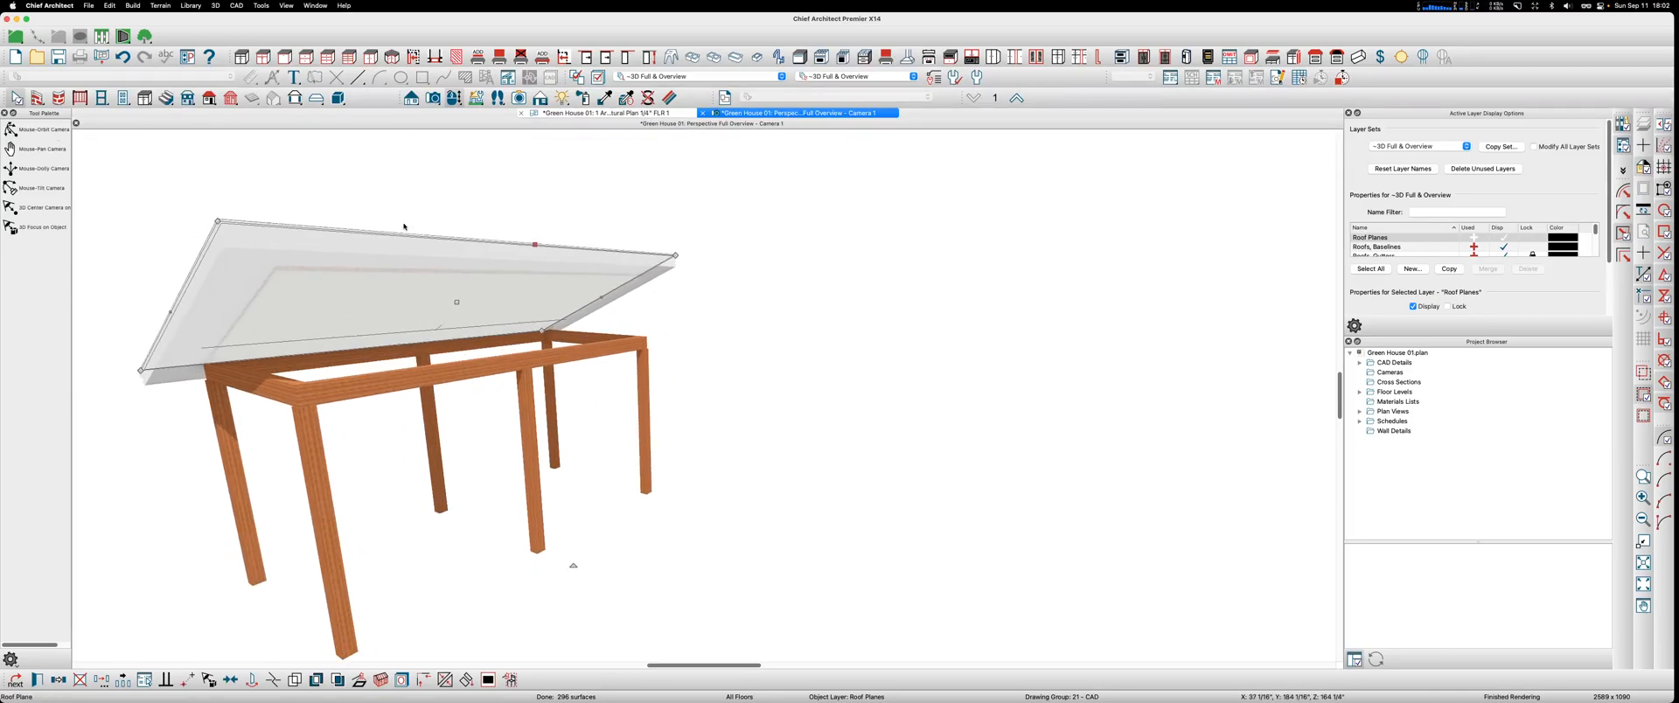
{"action": "left_click", "coordinate": [505, 372]}
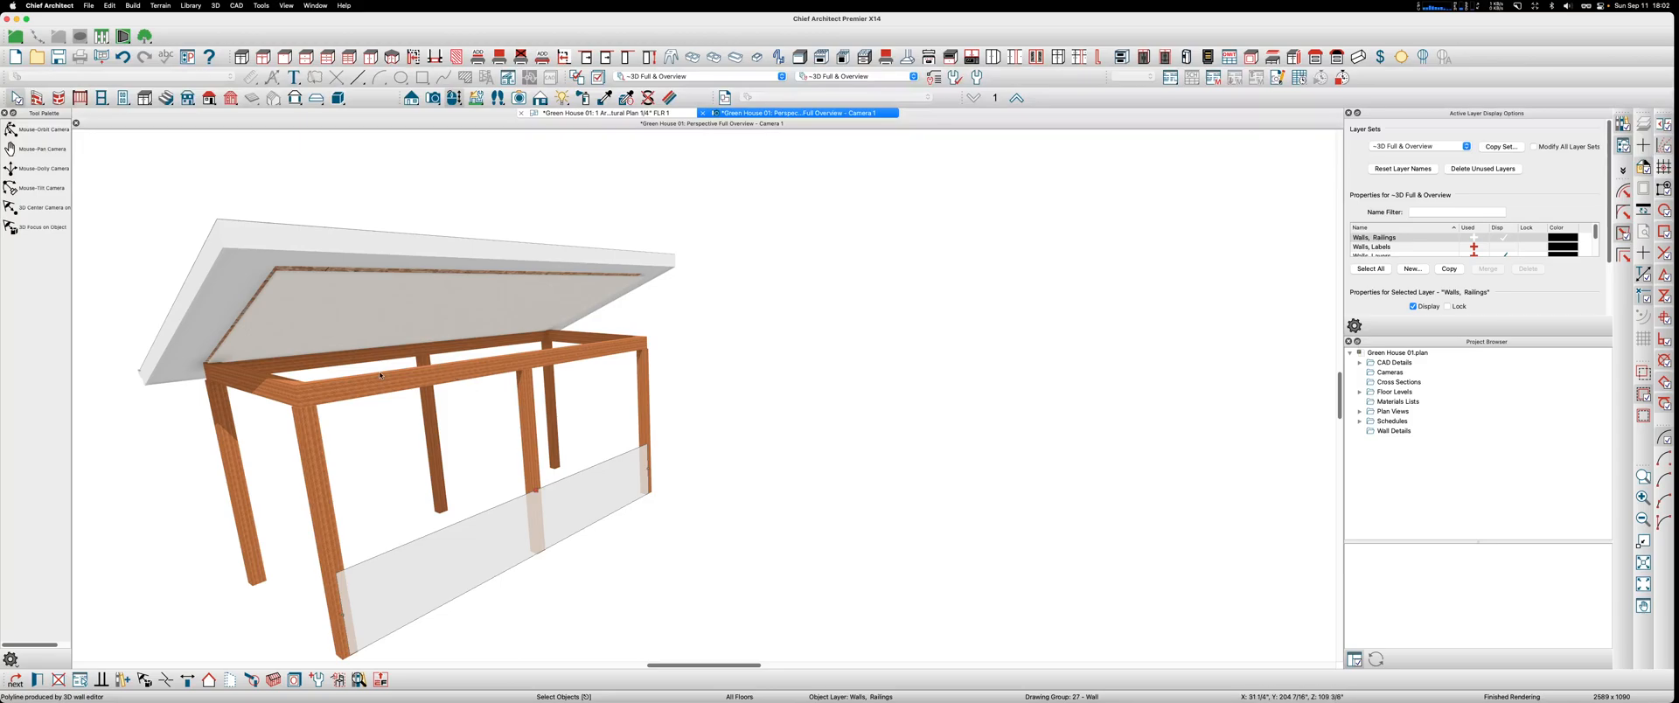
{"action": "key", "text": "Tab"}
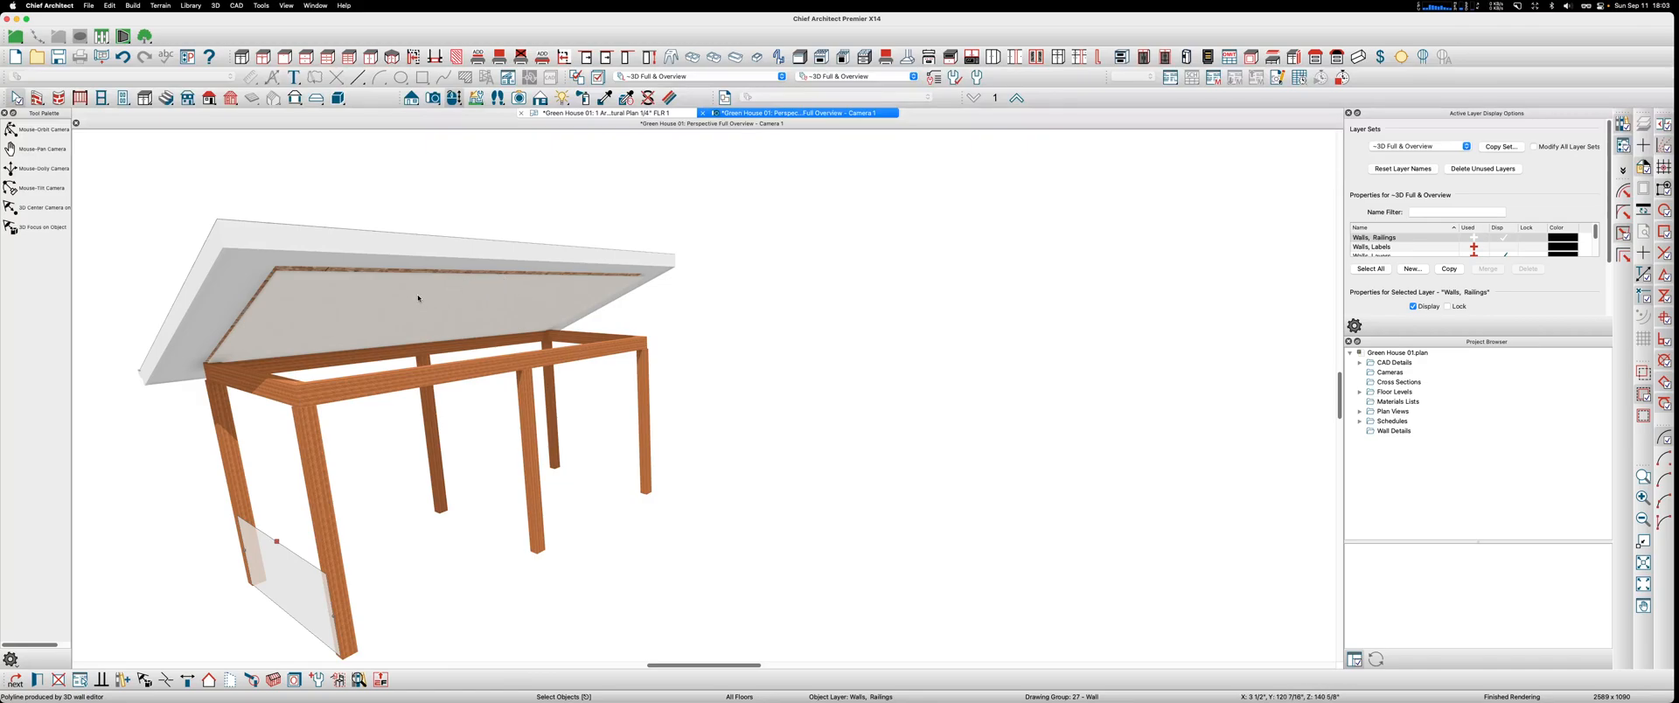
{"action": "scroll", "coordinate": [633, 286], "scroll_direction": "down", "scroll_amount": 3}
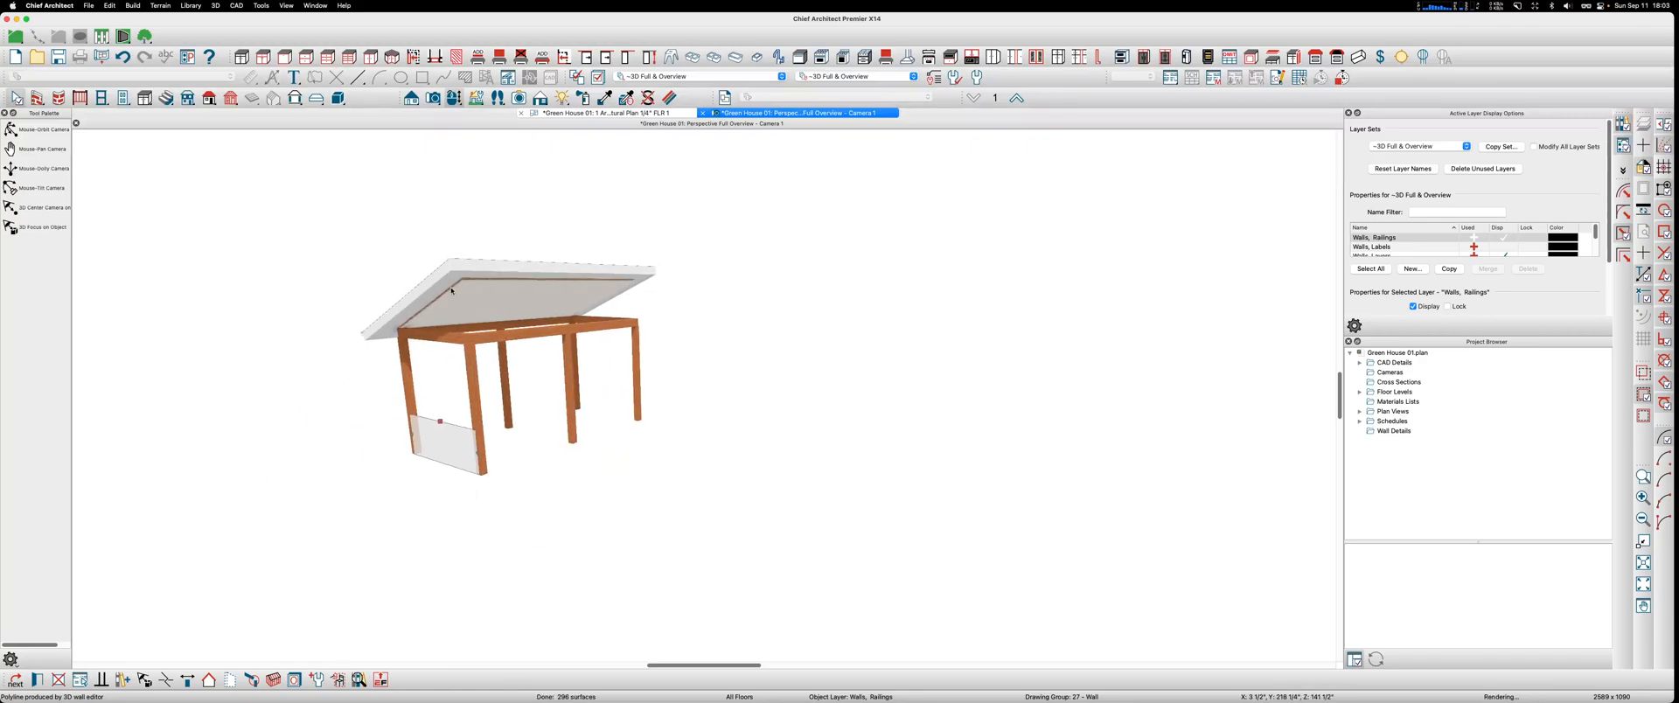
{"action": "scroll", "coordinate": [403, 291], "scroll_direction": "up", "scroll_amount": 3}
{"action": "left_click", "coordinate": [40, 128]}
{"action": "left_click_drag", "start_coordinate": [239, 224], "coordinate": [387, 236]}
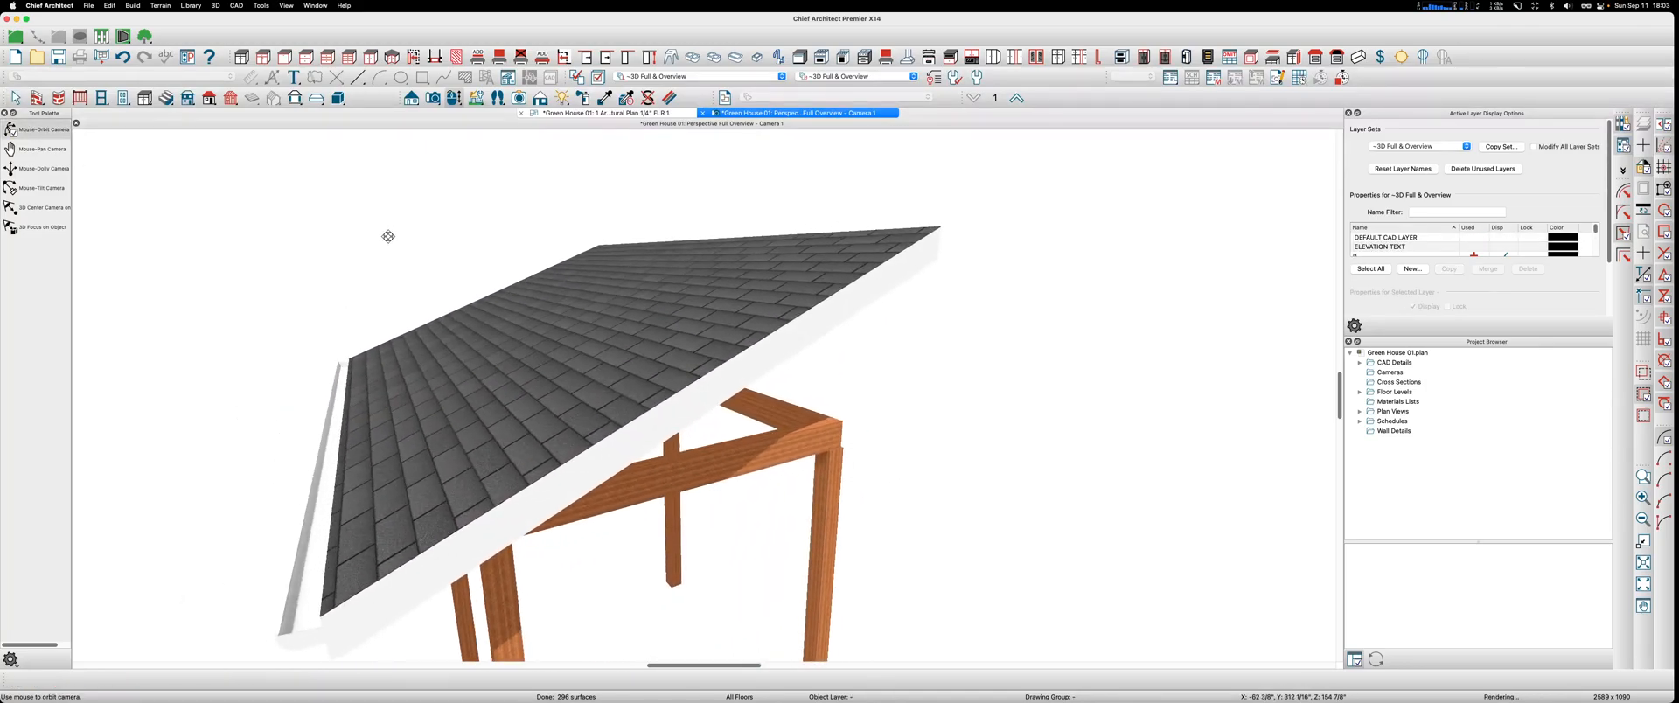
{"action": "scroll", "coordinate": [420, 257], "scroll_direction": "down", "scroll_amount": 5}
{"action": "left_click_drag", "start_coordinate": [551, 293], "coordinate": [407, 296]}
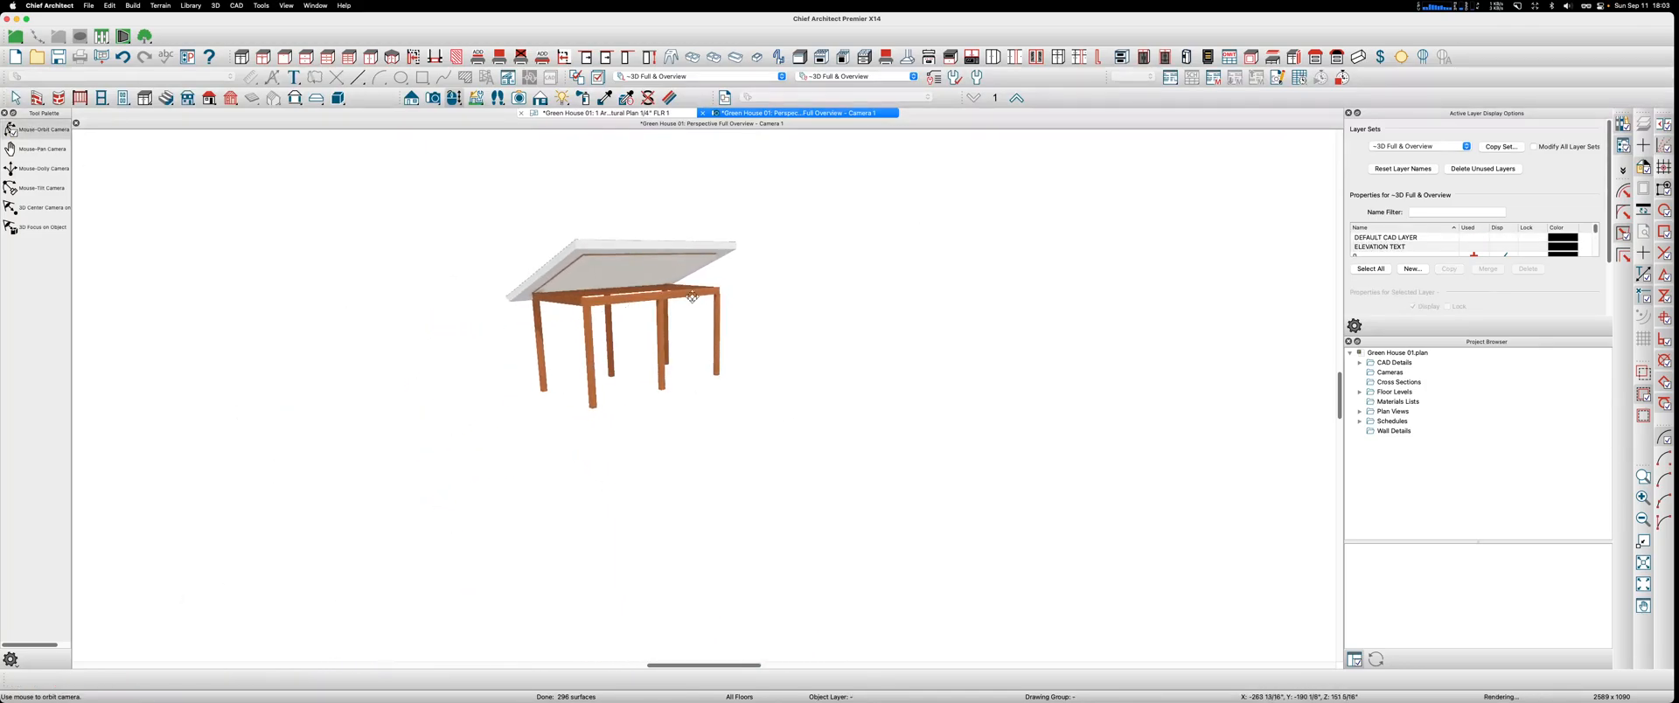
{"action": "scroll", "coordinate": [835, 250], "scroll_direction": "up", "scroll_amount": 4}
{"action": "left_click_drag", "start_coordinate": [804, 254], "coordinate": [599, 321]}
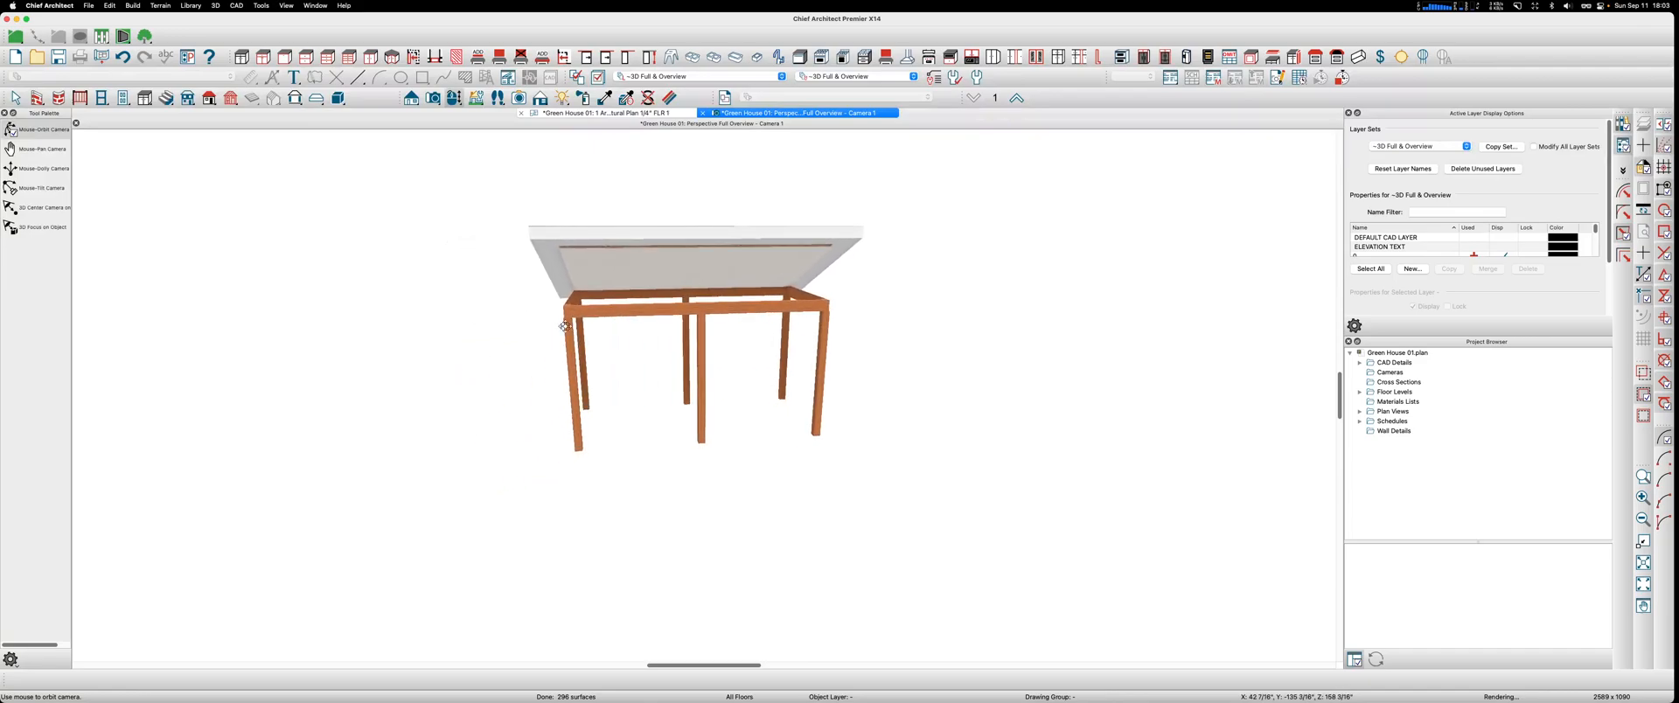
{"action": "scroll", "coordinate": [412, 333], "scroll_direction": "down", "scroll_amount": 5}
{"action": "scroll", "coordinate": [682, 296], "scroll_direction": "up", "scroll_amount": 4}
{"action": "scroll", "coordinate": [428, 299], "scroll_direction": "up", "scroll_amount": 3}
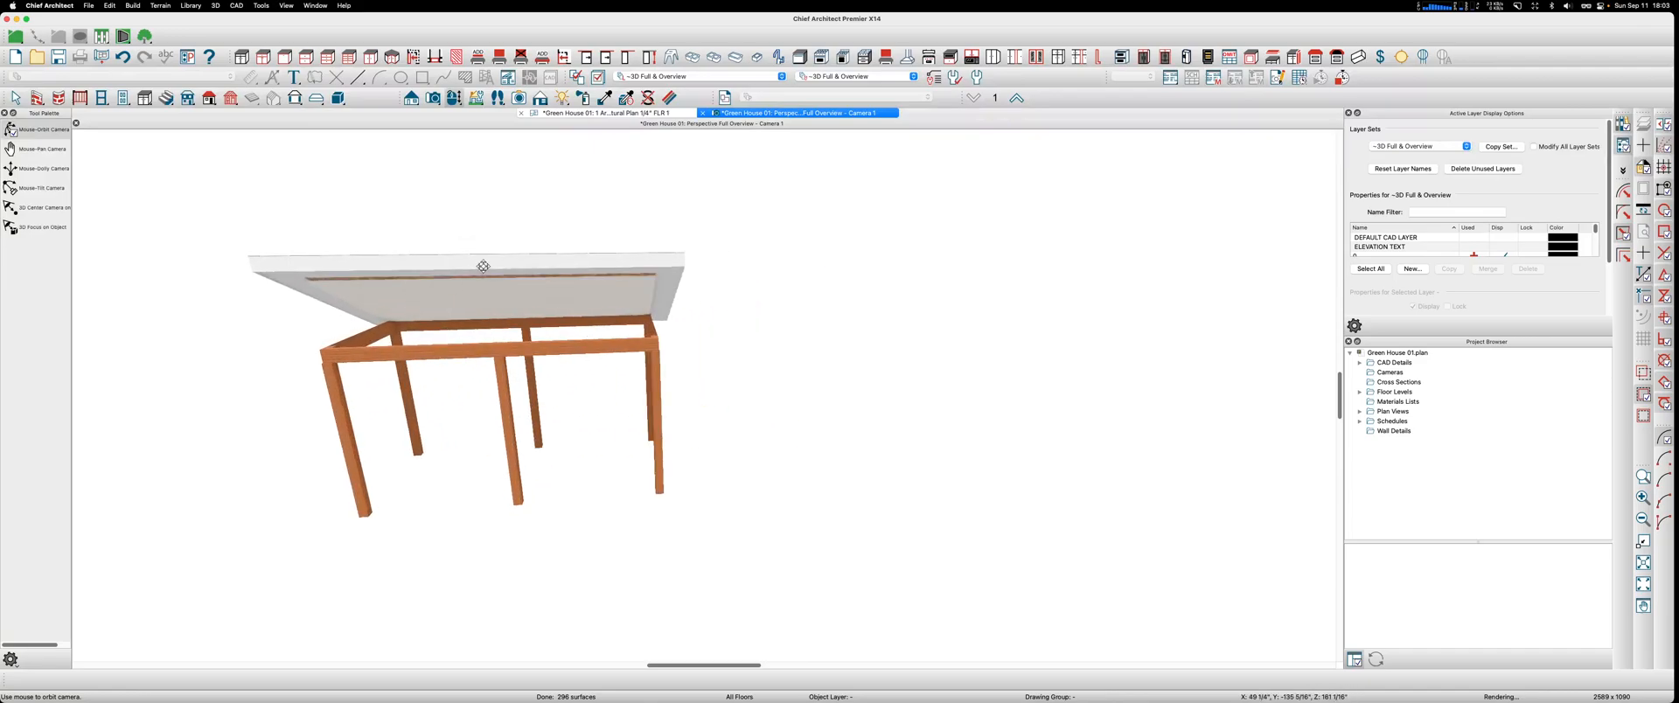
{"action": "scroll", "coordinate": [485, 263], "scroll_direction": "up", "scroll_amount": 3}
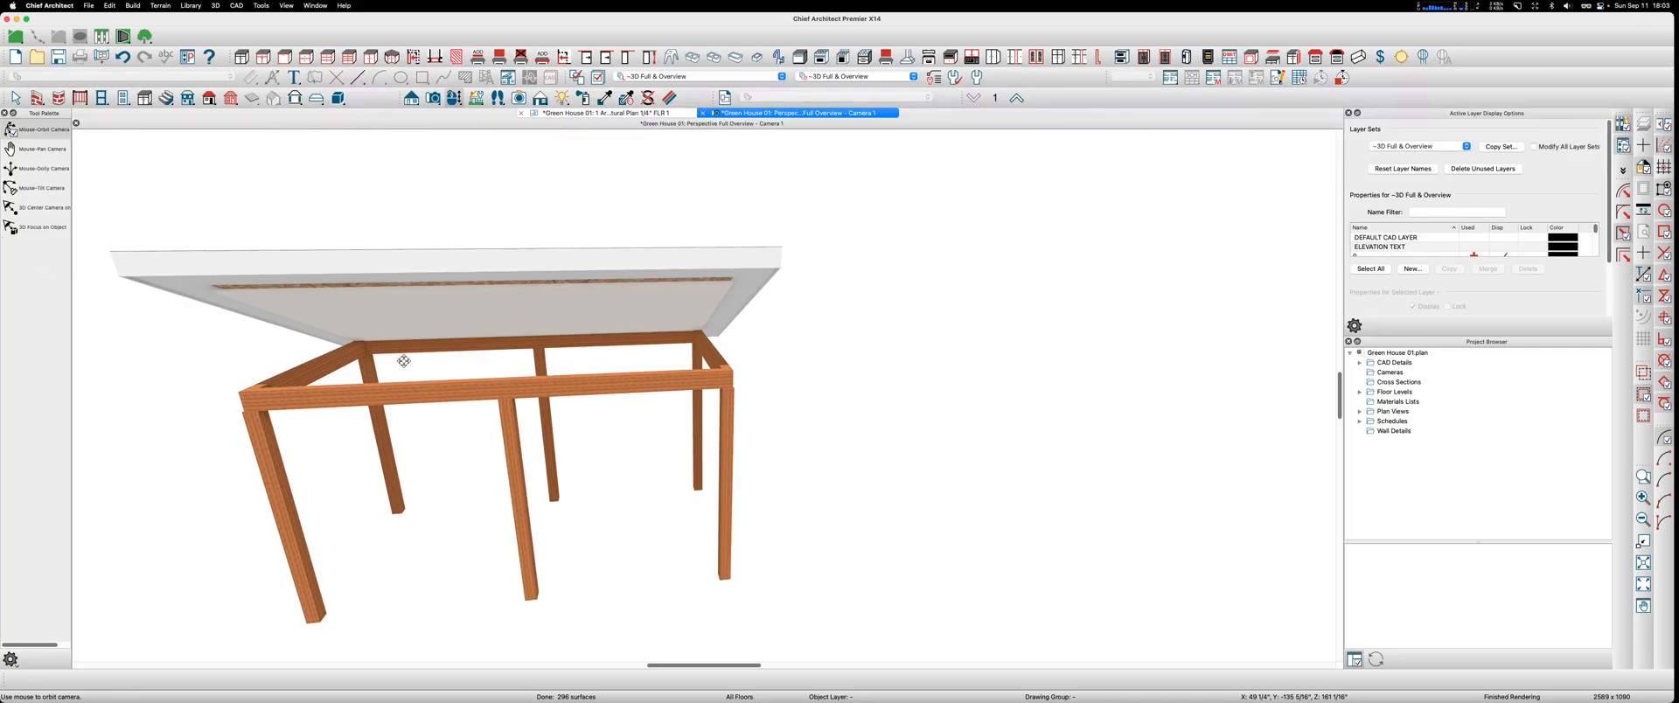
{"action": "left_click_drag", "start_coordinate": [461, 343], "coordinate": [567, 232]}
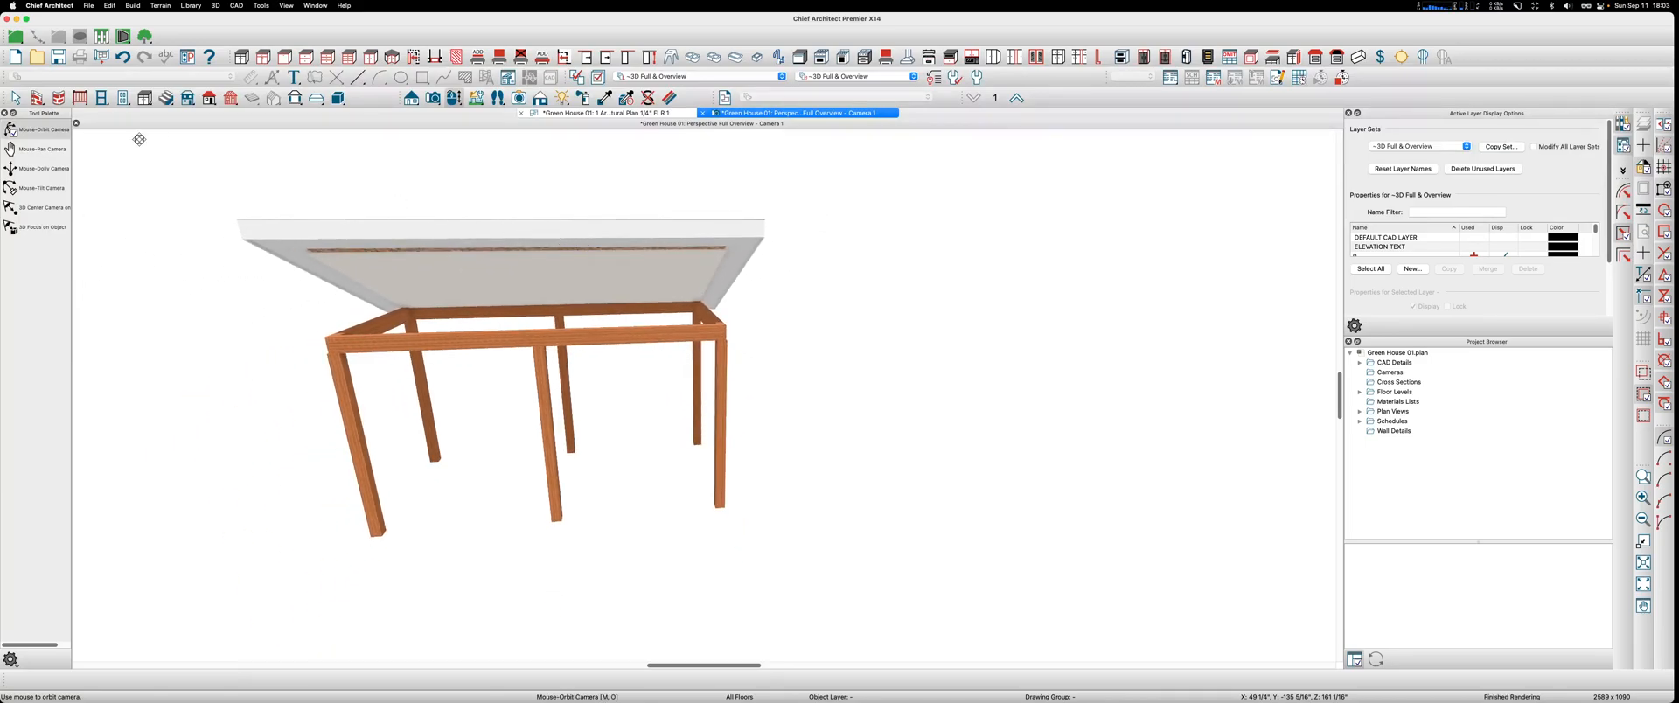
Step: Examine the roof plane's slope and its position over the post-and-beam frame from the end and sides in 3D
{"action": "left_click_drag", "start_coordinate": [383, 280], "coordinate": [611, 359]}
{"action": "scroll", "coordinate": [612, 359], "scroll_direction": "down", "scroll_amount": 3}
{"action": "middle_click_drag", "start_coordinate": [884, 326], "coordinate": [694, 311]}
{"action": "left_click_drag", "start_coordinate": [693, 311], "coordinate": [567, 348]}
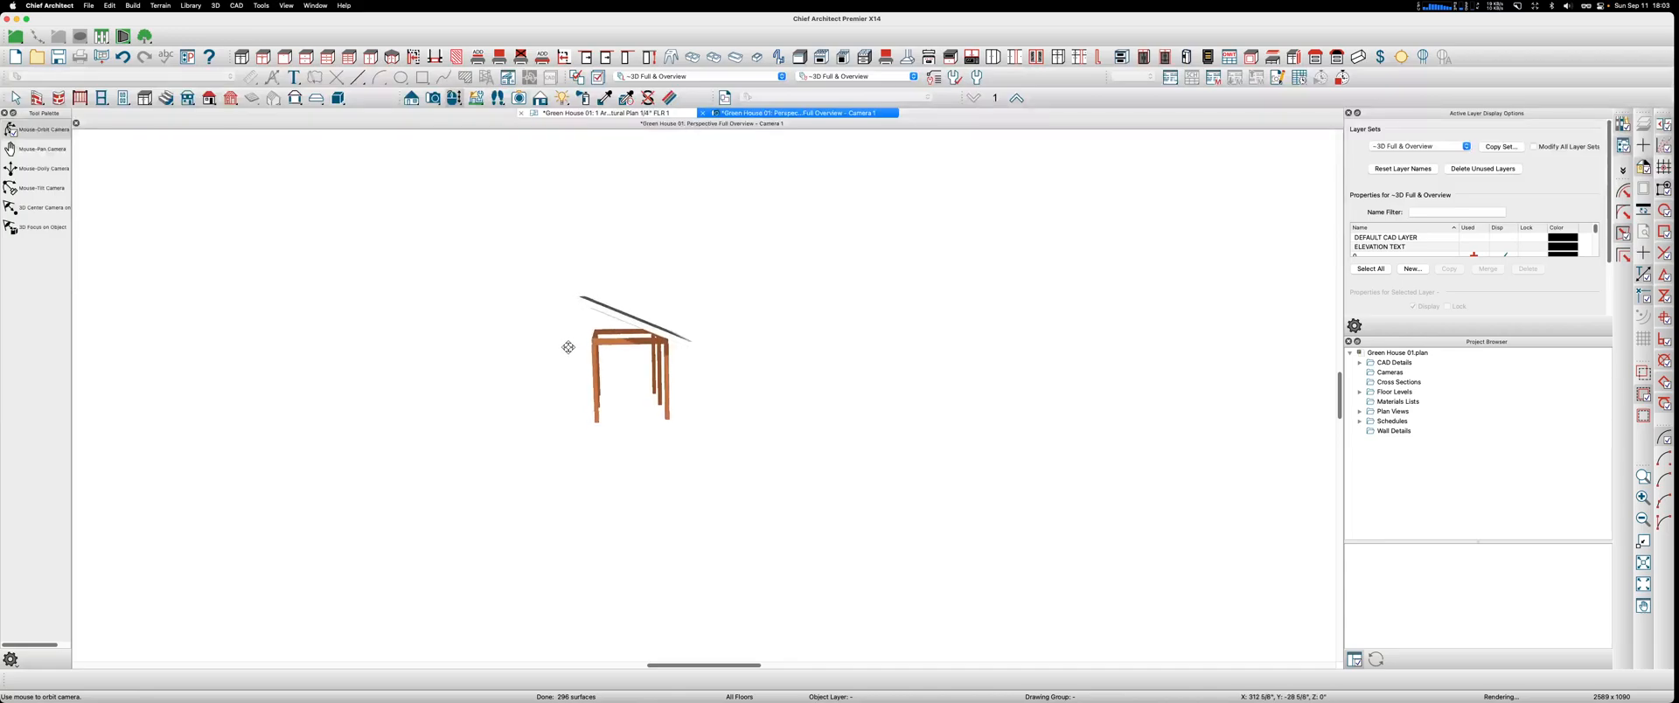
{"action": "scroll", "coordinate": [646, 348], "scroll_direction": "up", "scroll_amount": 5}
{"action": "scroll", "coordinate": [613, 251], "scroll_direction": "up", "scroll_amount": 3}
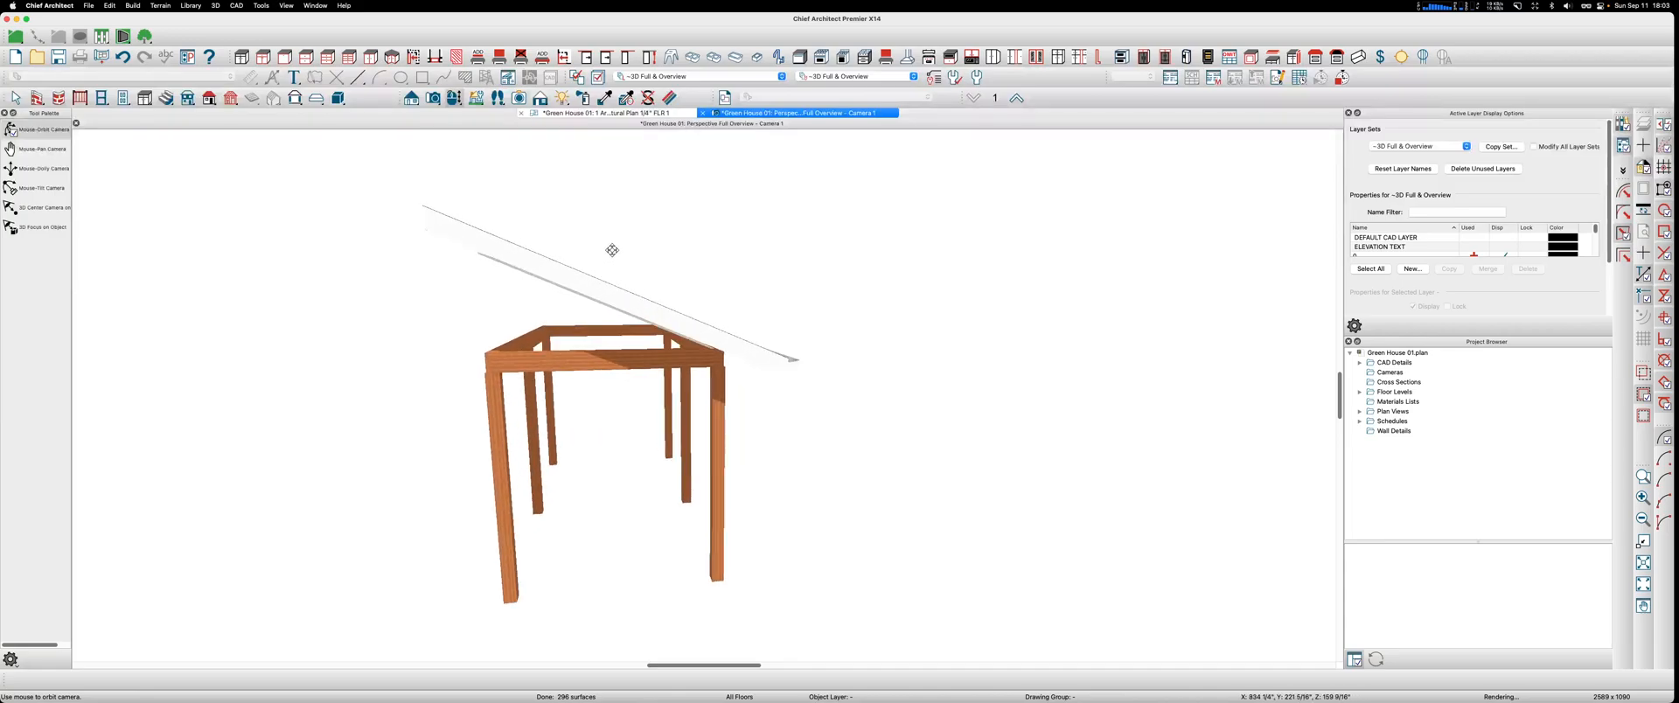
{"action": "scroll", "coordinate": [649, 473], "scroll_direction": "down", "scroll_amount": 2}
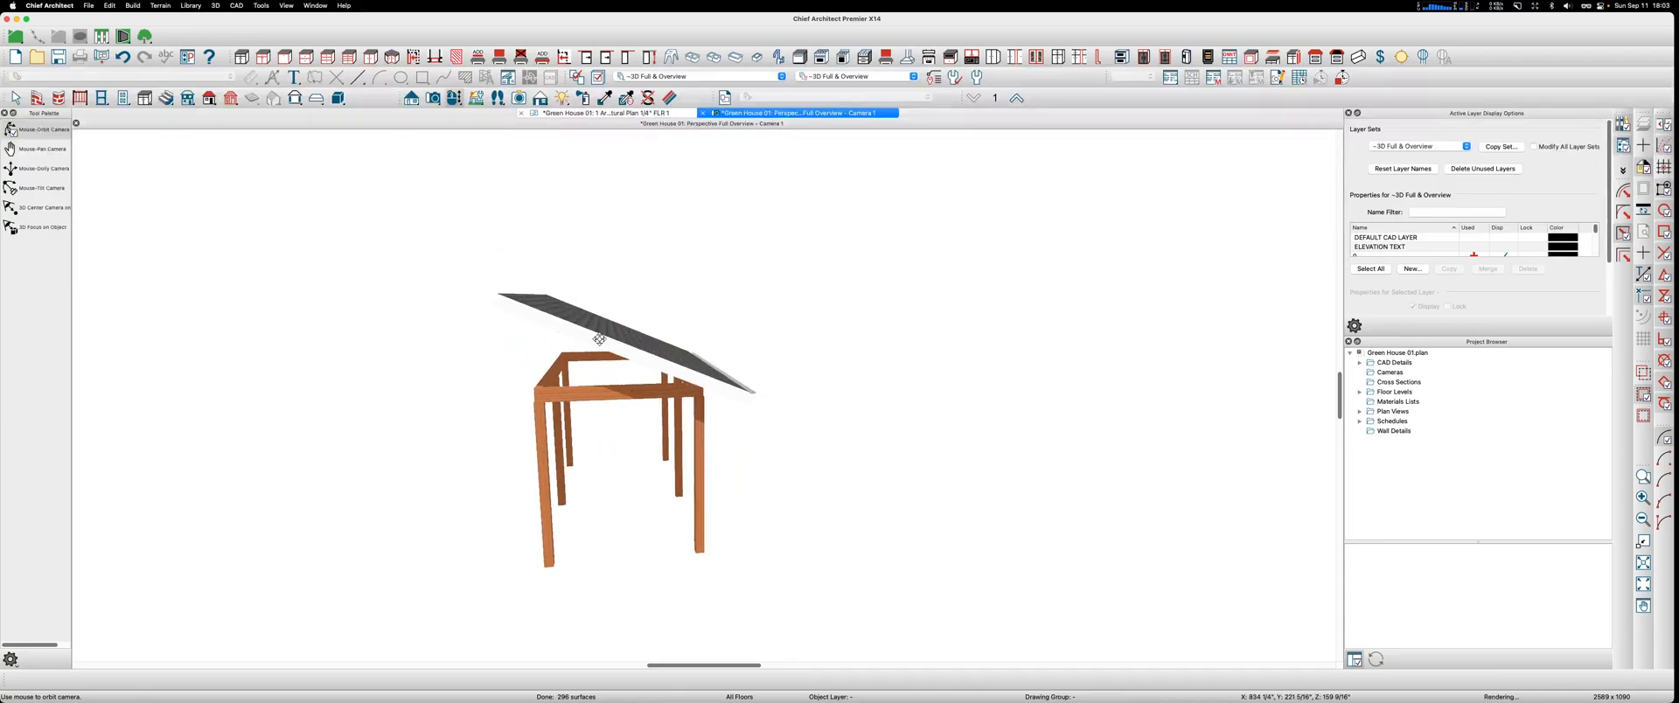
{"action": "scroll", "coordinate": [599, 338], "scroll_direction": "up", "scroll_amount": 2}
{"action": "scroll", "coordinate": [674, 306], "scroll_direction": "up", "scroll_amount": 3}
{"action": "scroll", "coordinate": [674, 320], "scroll_direction": "down", "scroll_amount": 2}
{"action": "middle_click_drag", "start_coordinate": [674, 320], "coordinate": [675, 217]}
{"action": "middle_click_drag", "start_coordinate": [660, 494], "coordinate": [699, 234]}
{"action": "left_click_drag", "start_coordinate": [693, 296], "coordinate": [669, 367]}
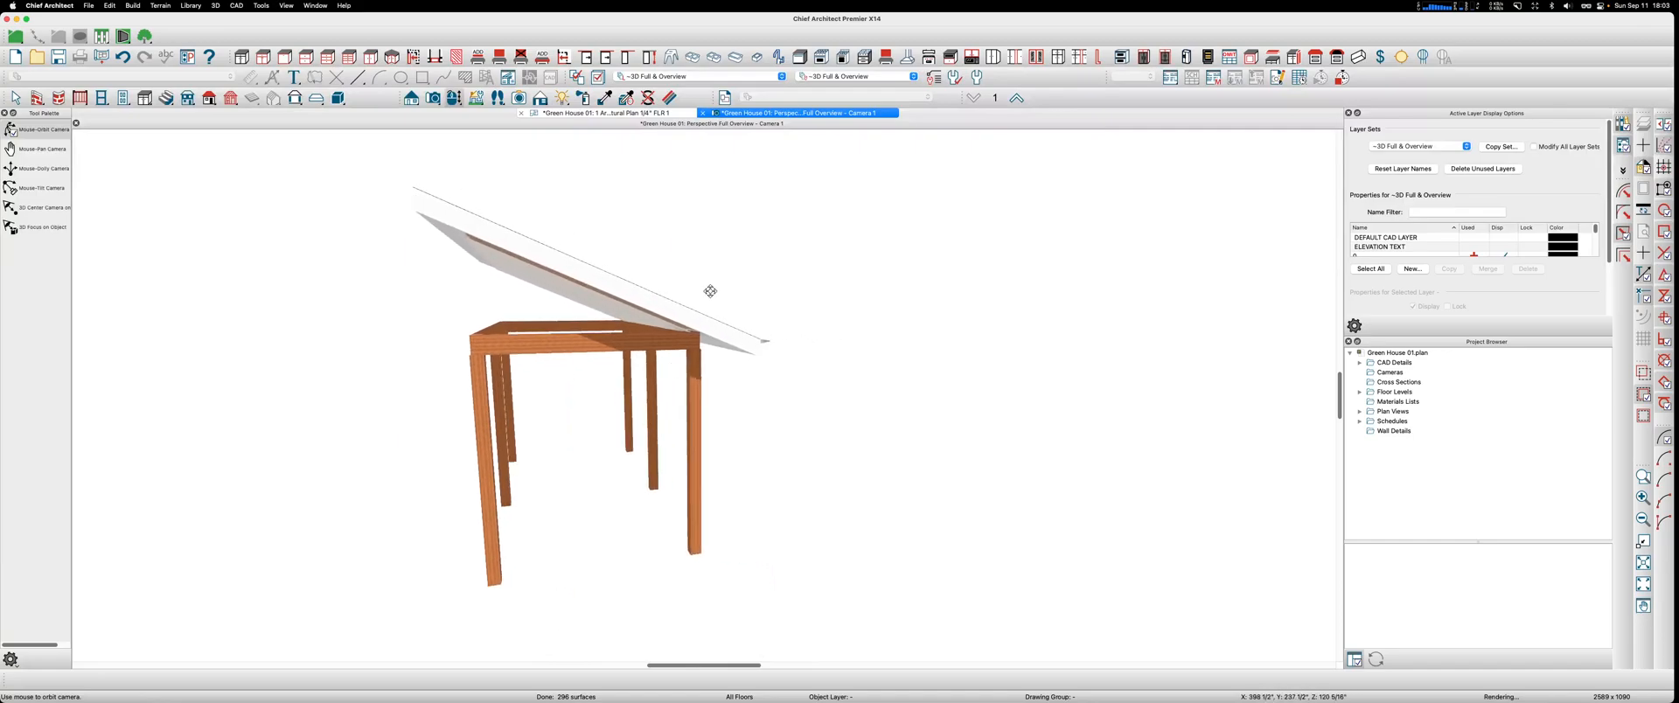
Step: In the floor plan, move Camera 1's focal point to the middle of the greenhouse
{"action": "left_click", "coordinate": [609, 113]}
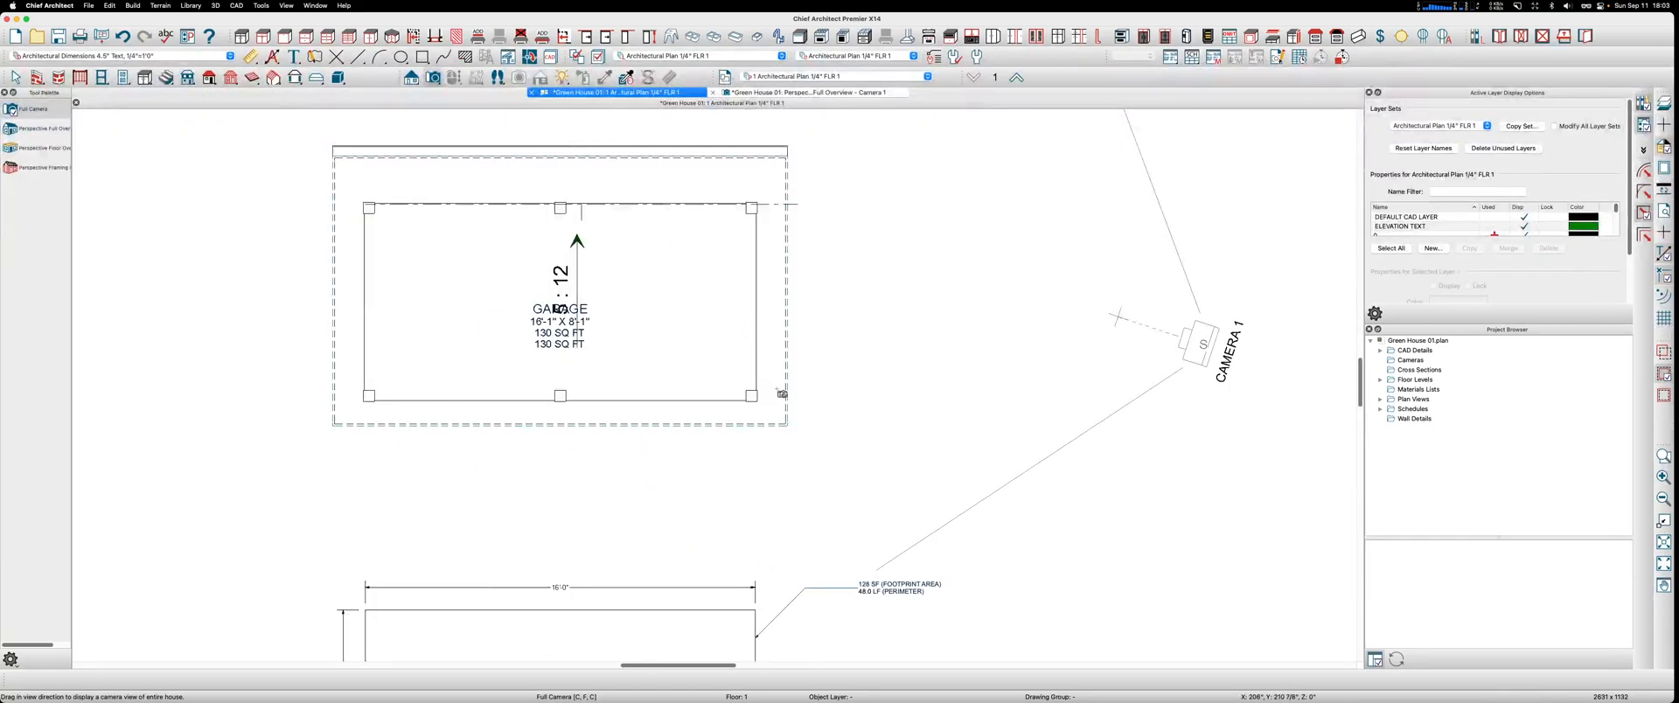
{"action": "key", "text": "space"}
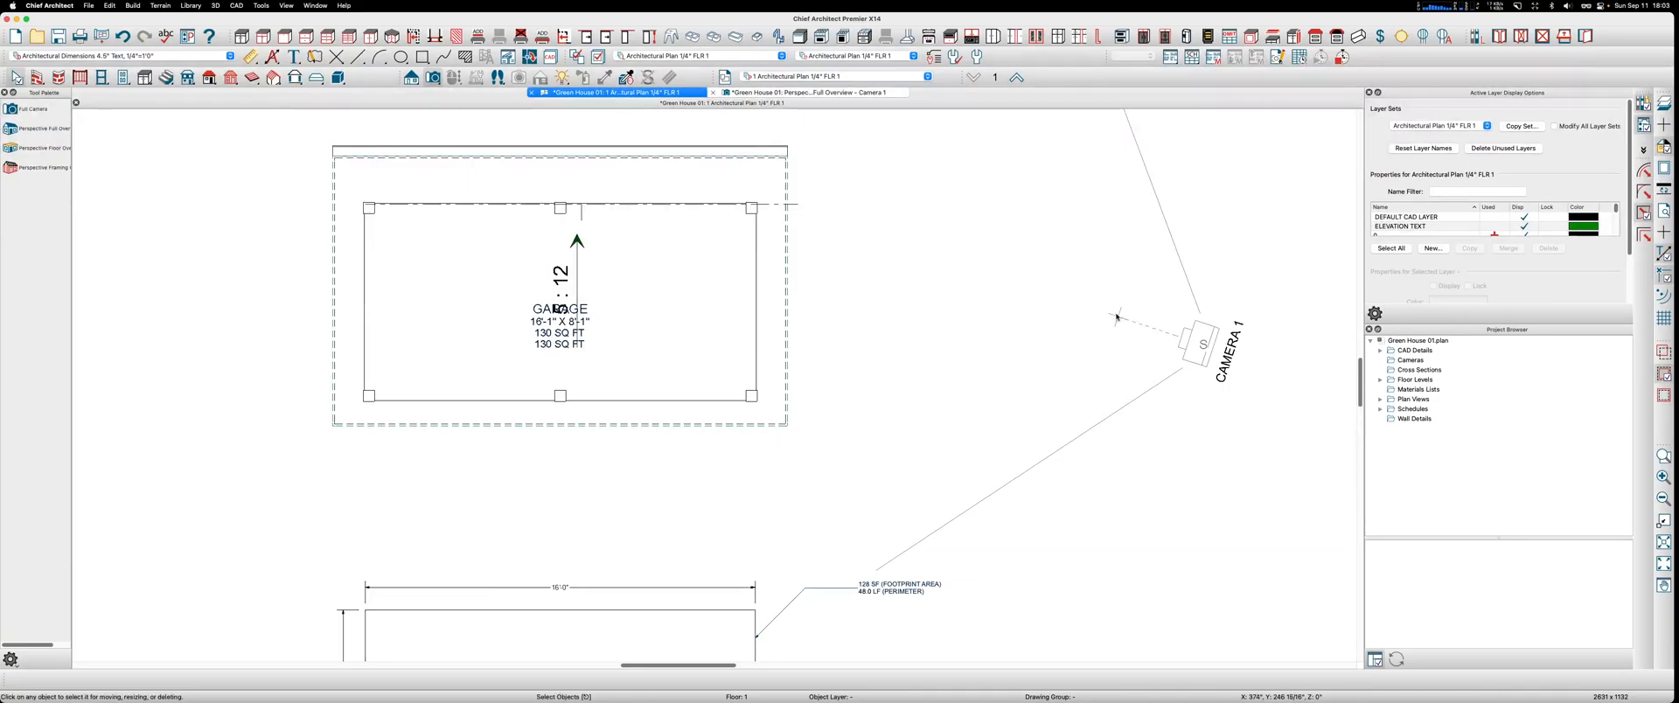
{"action": "left_click", "coordinate": [1194, 337]}
{"action": "left_click_drag", "start_coordinate": [1117, 317], "coordinate": [560, 300]}
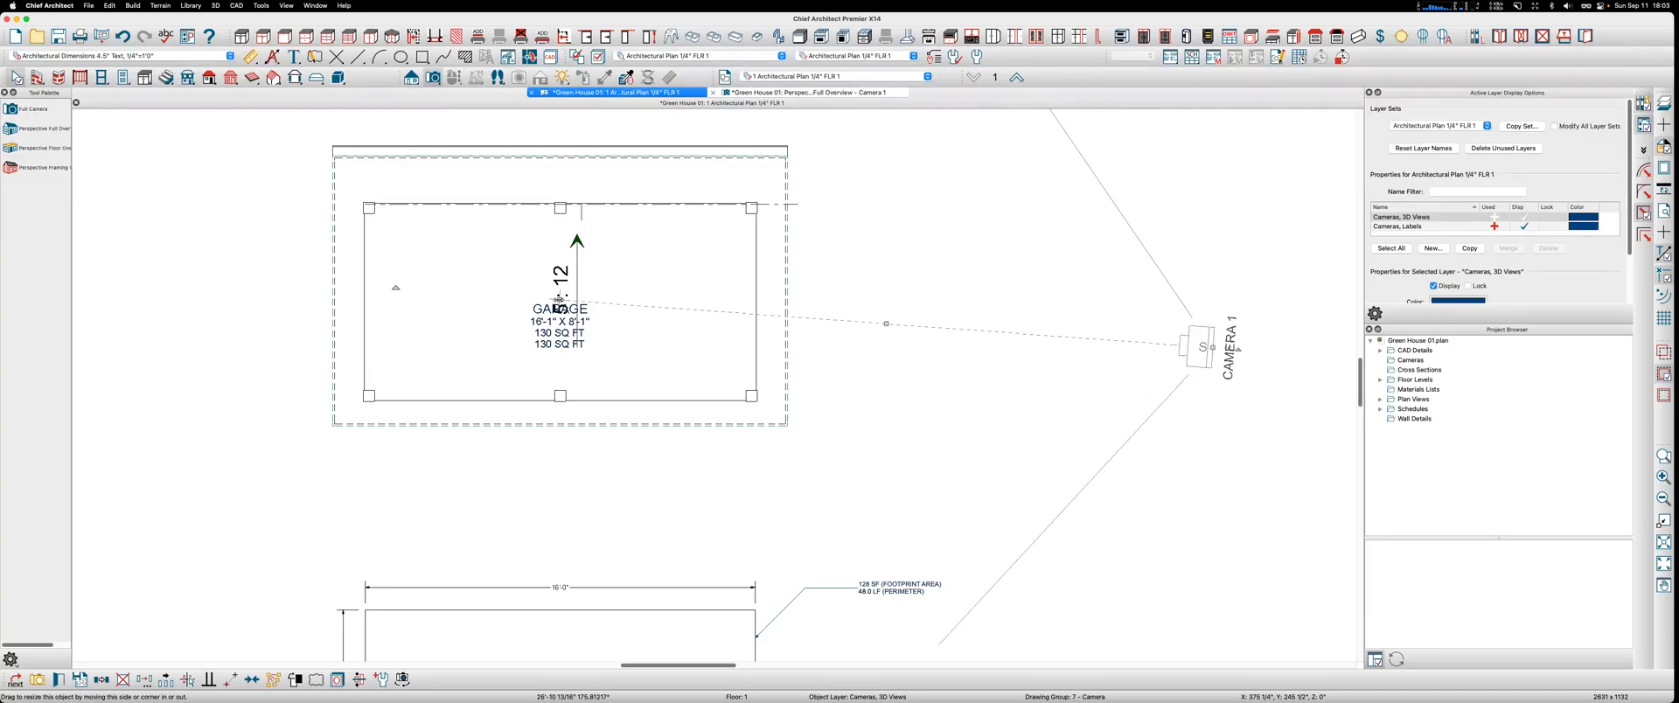
{"action": "key", "text": "Escape"}
Step: Delete the GARAGE room label inside the greenhouse plan
{"action": "left_click", "coordinate": [533, 325]}
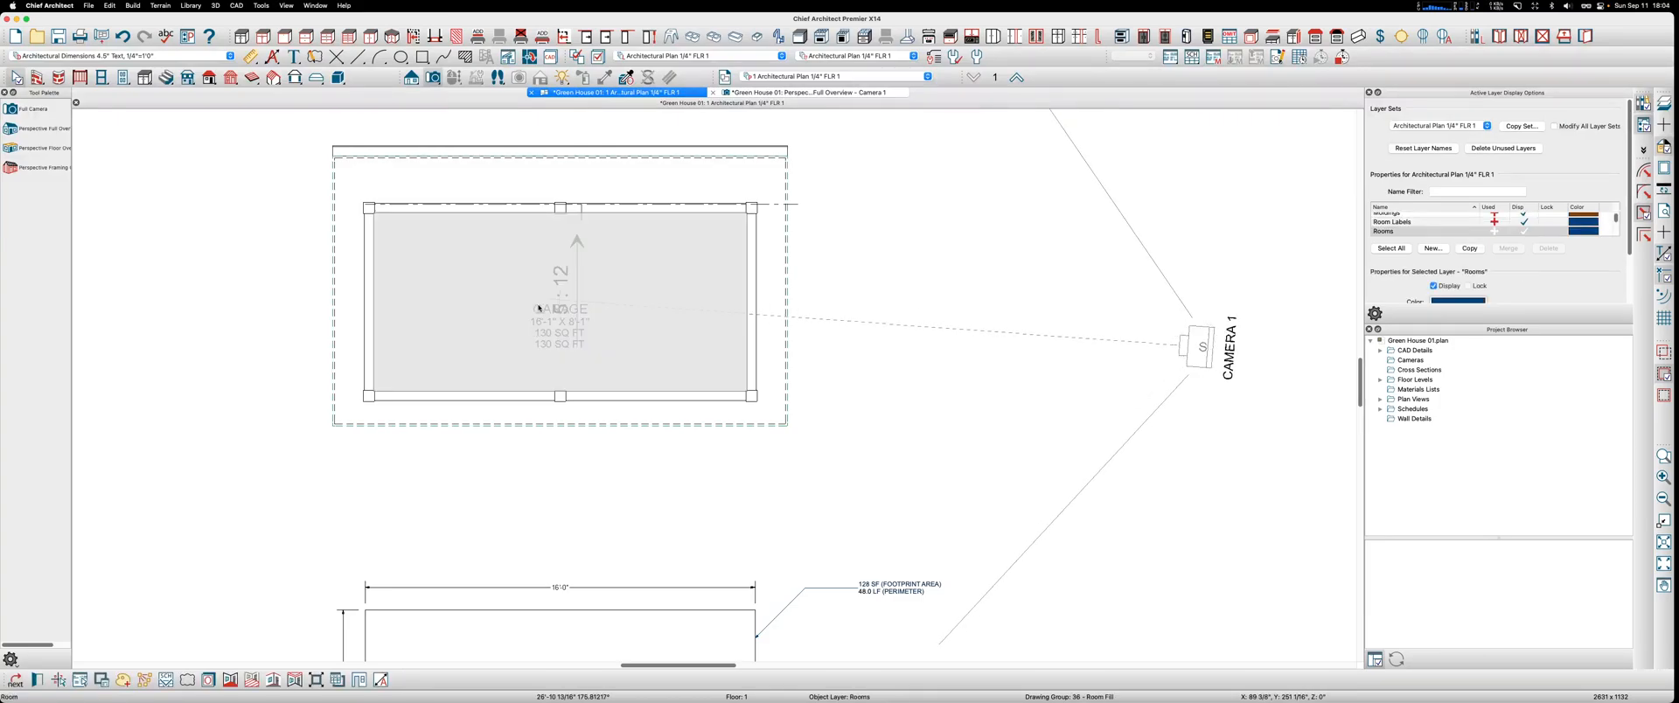
{"action": "left_click", "coordinate": [538, 308]}
{"action": "key", "text": "Delete"}
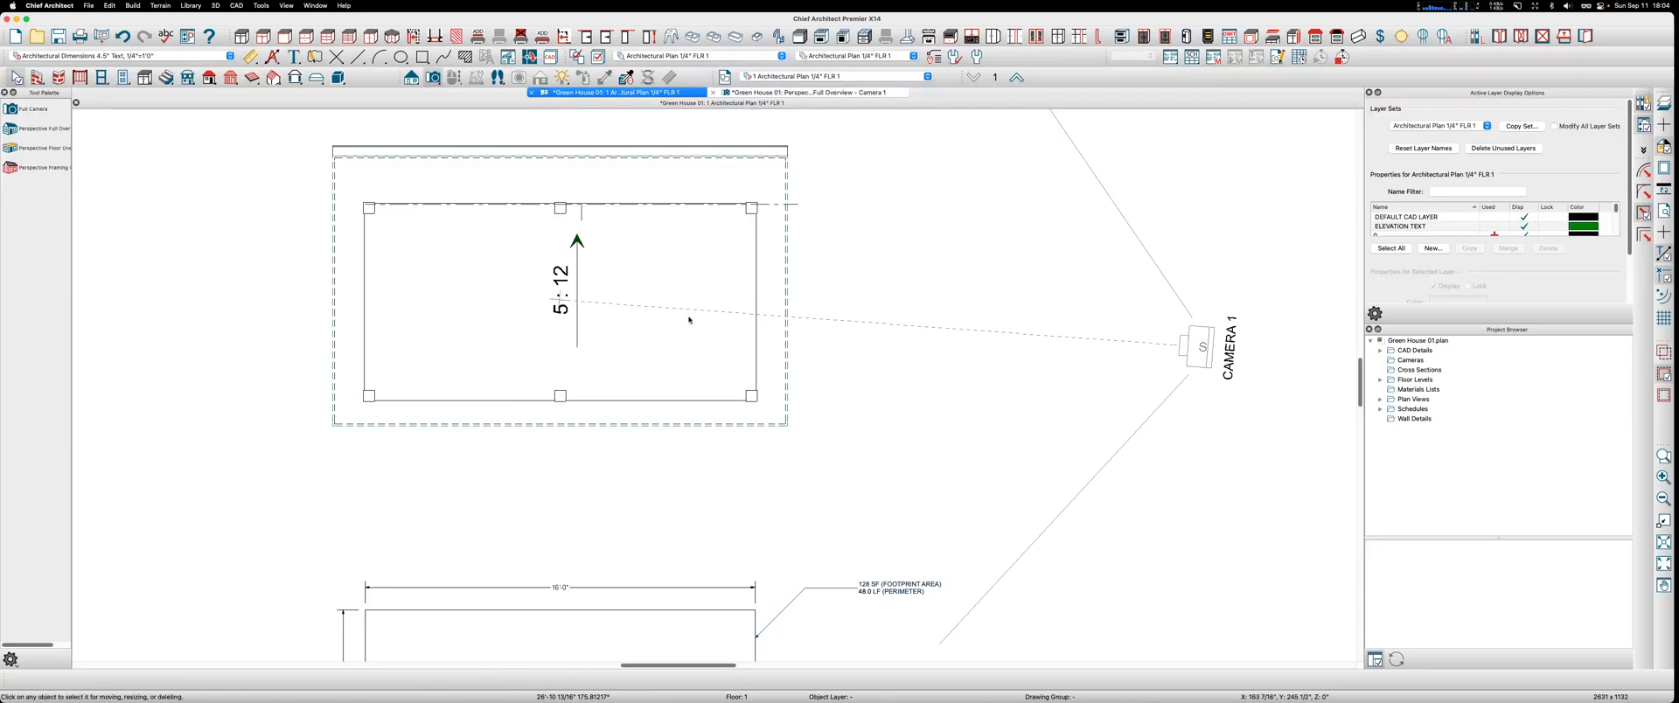
Step: Inspect the open beams and the roof's underside in the 3D overview from a corner and close up
{"action": "left_click", "coordinate": [801, 93]}
{"action": "left_click_drag", "start_coordinate": [759, 390], "coordinate": [805, 370]}
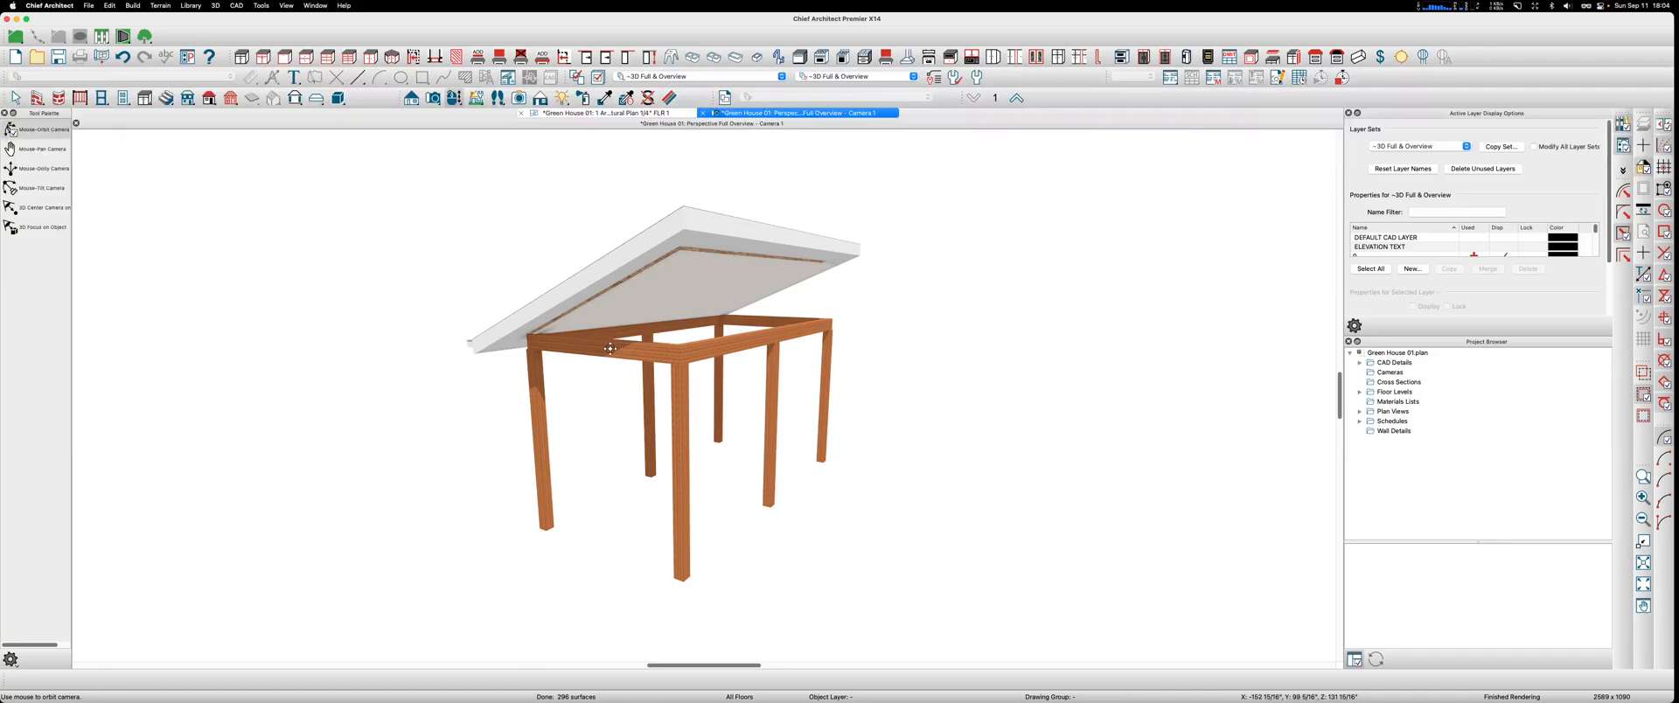
{"action": "key", "text": "space"}
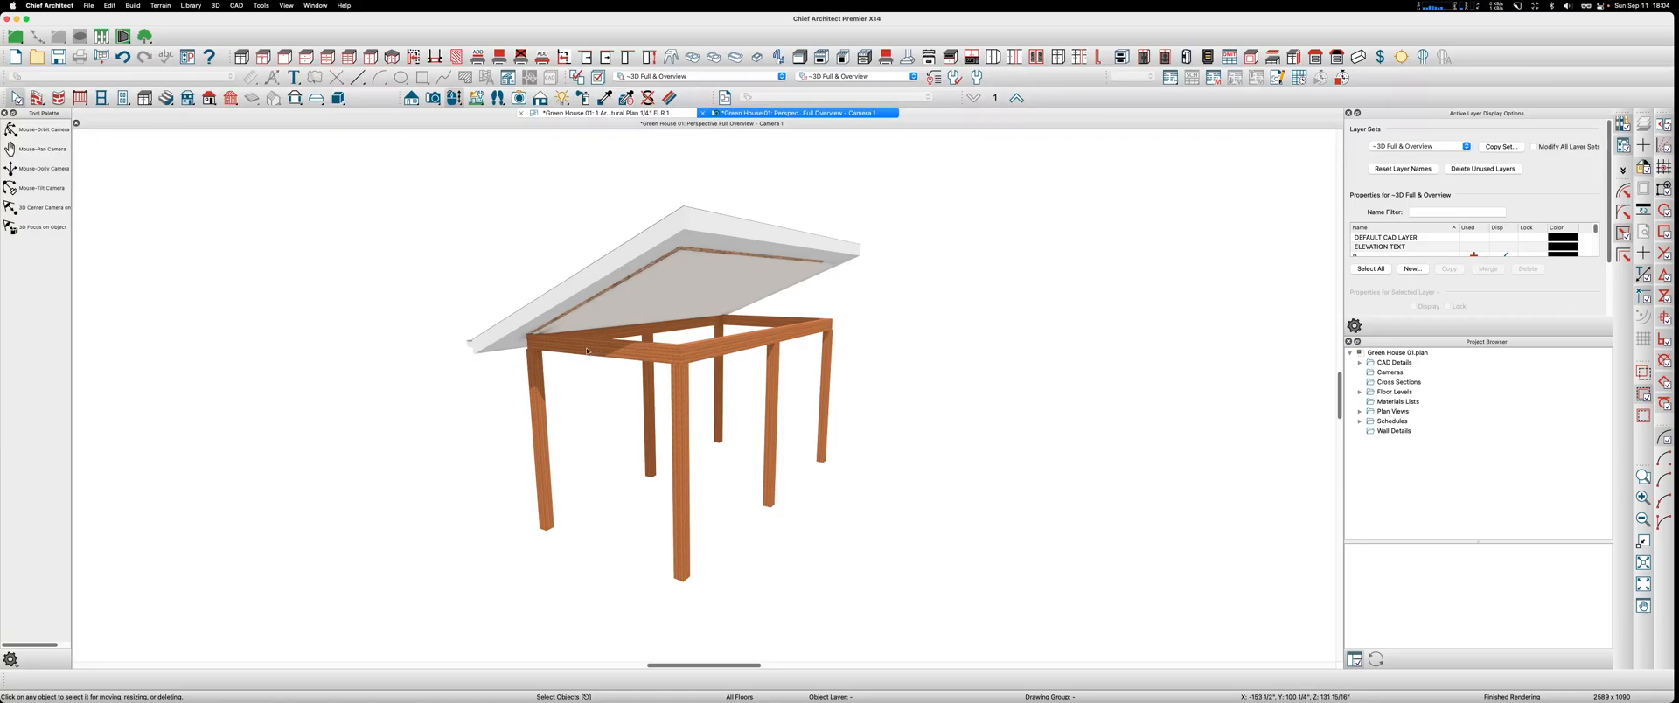
{"action": "scroll", "coordinate": [274, 352], "scroll_direction": "down", "scroll_amount": 5}
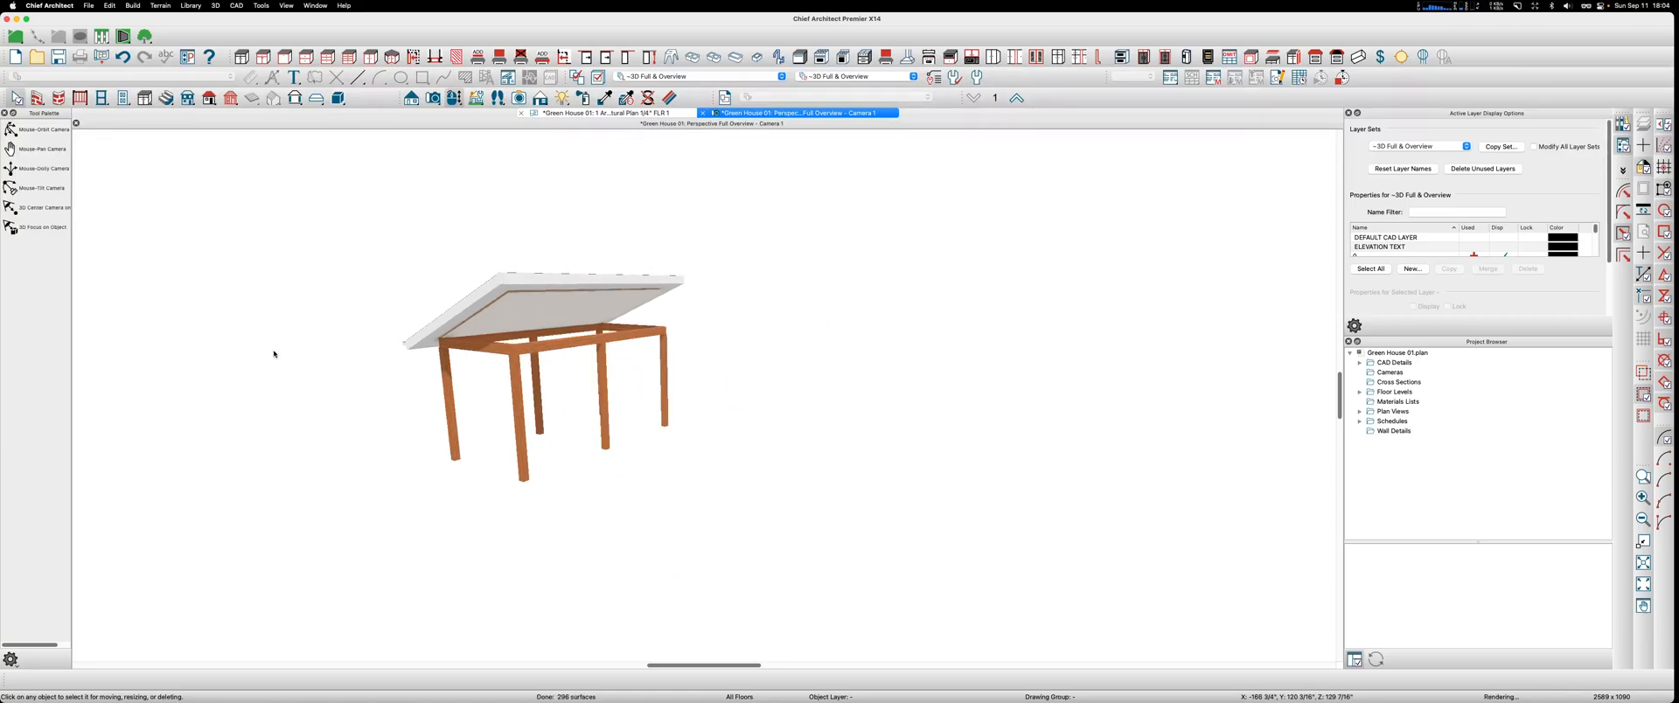
{"action": "scroll", "coordinate": [705, 306], "scroll_direction": "up", "scroll_amount": 8}
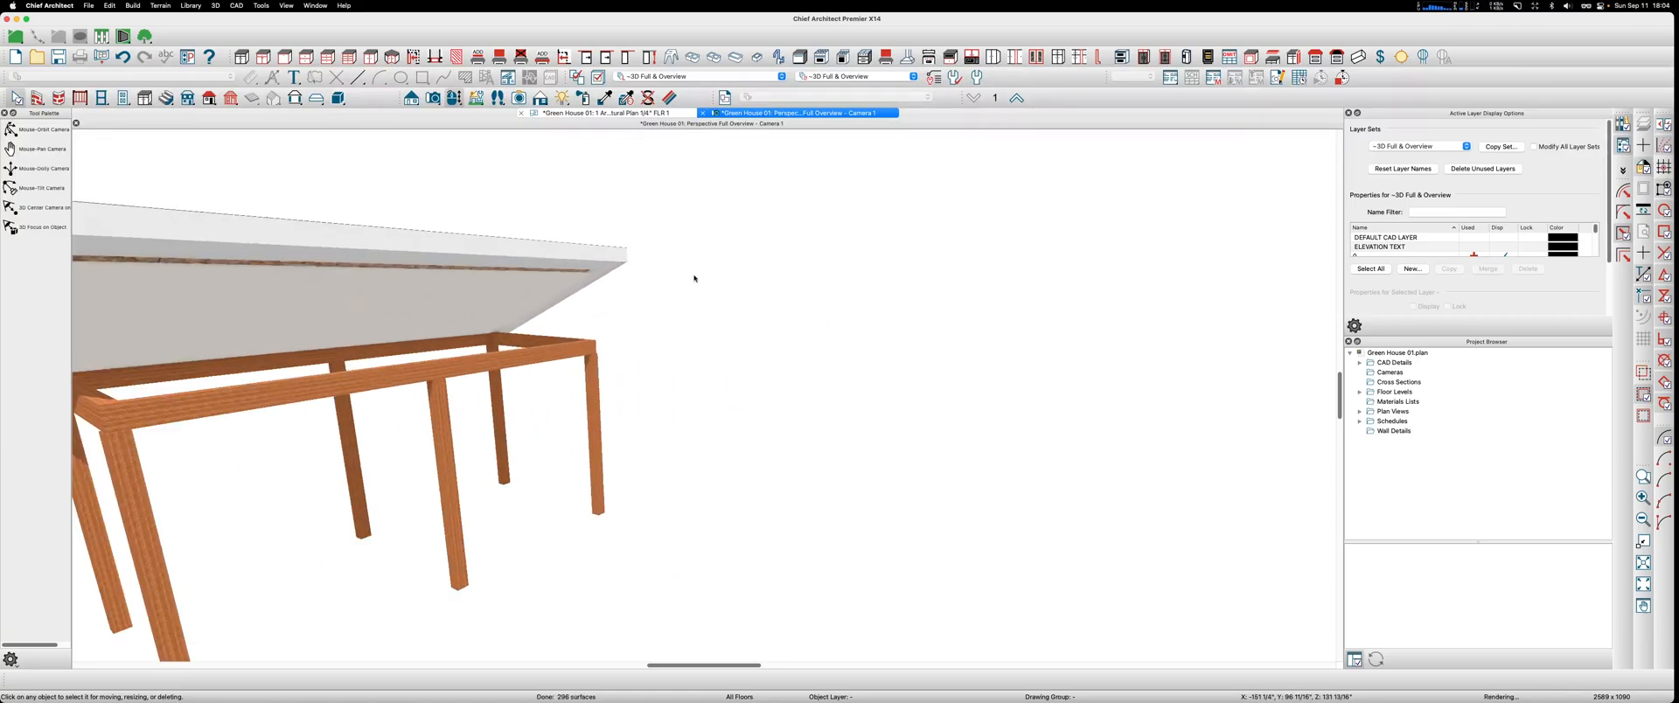
{"action": "left_click", "coordinate": [338, 98]}
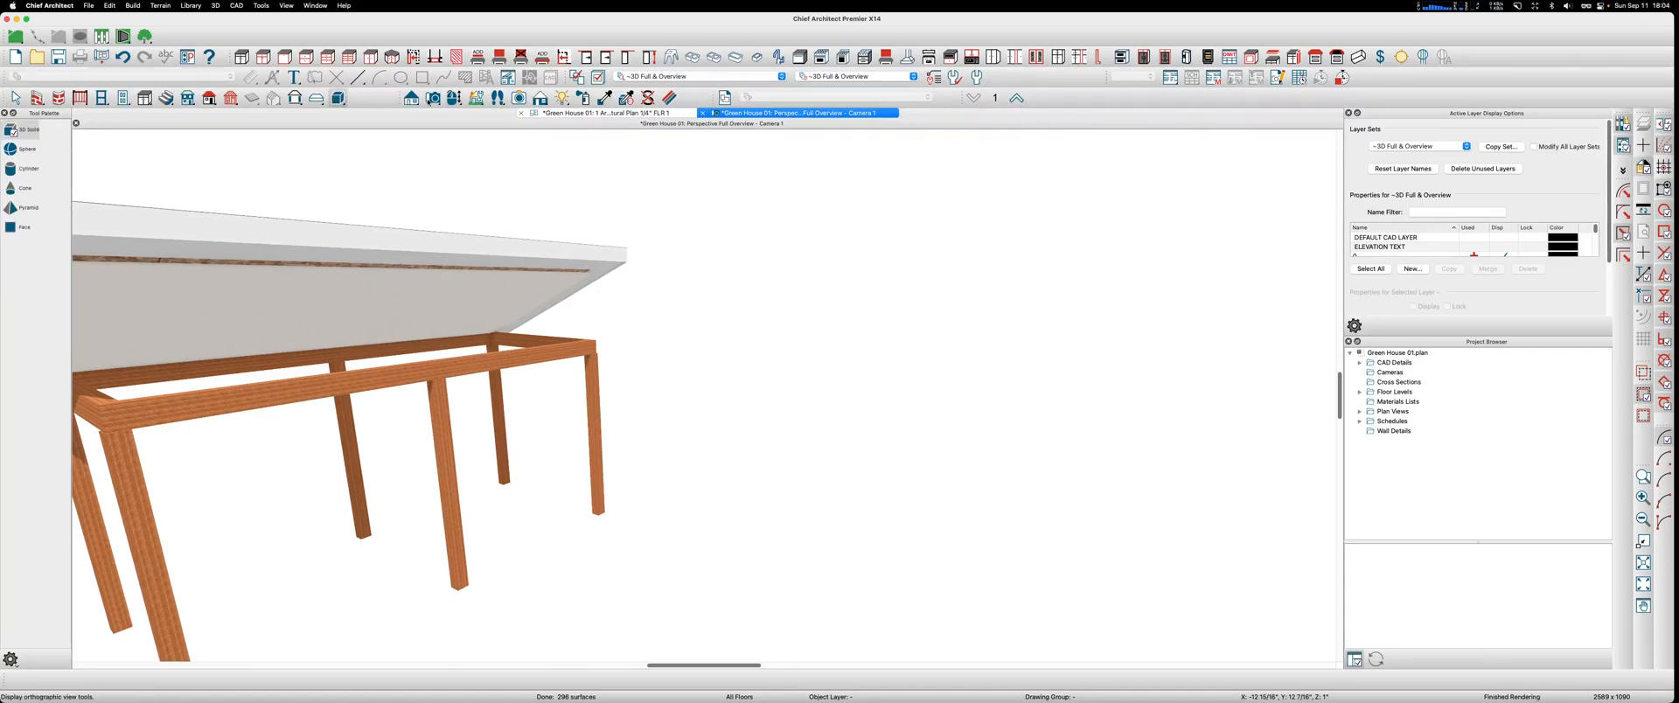
Step: In the floor plan, draw a long, thin horizontal 3D solid about 17'-1" long in the empty area beside the greenhouse
{"action": "left_click", "coordinate": [619, 114]}
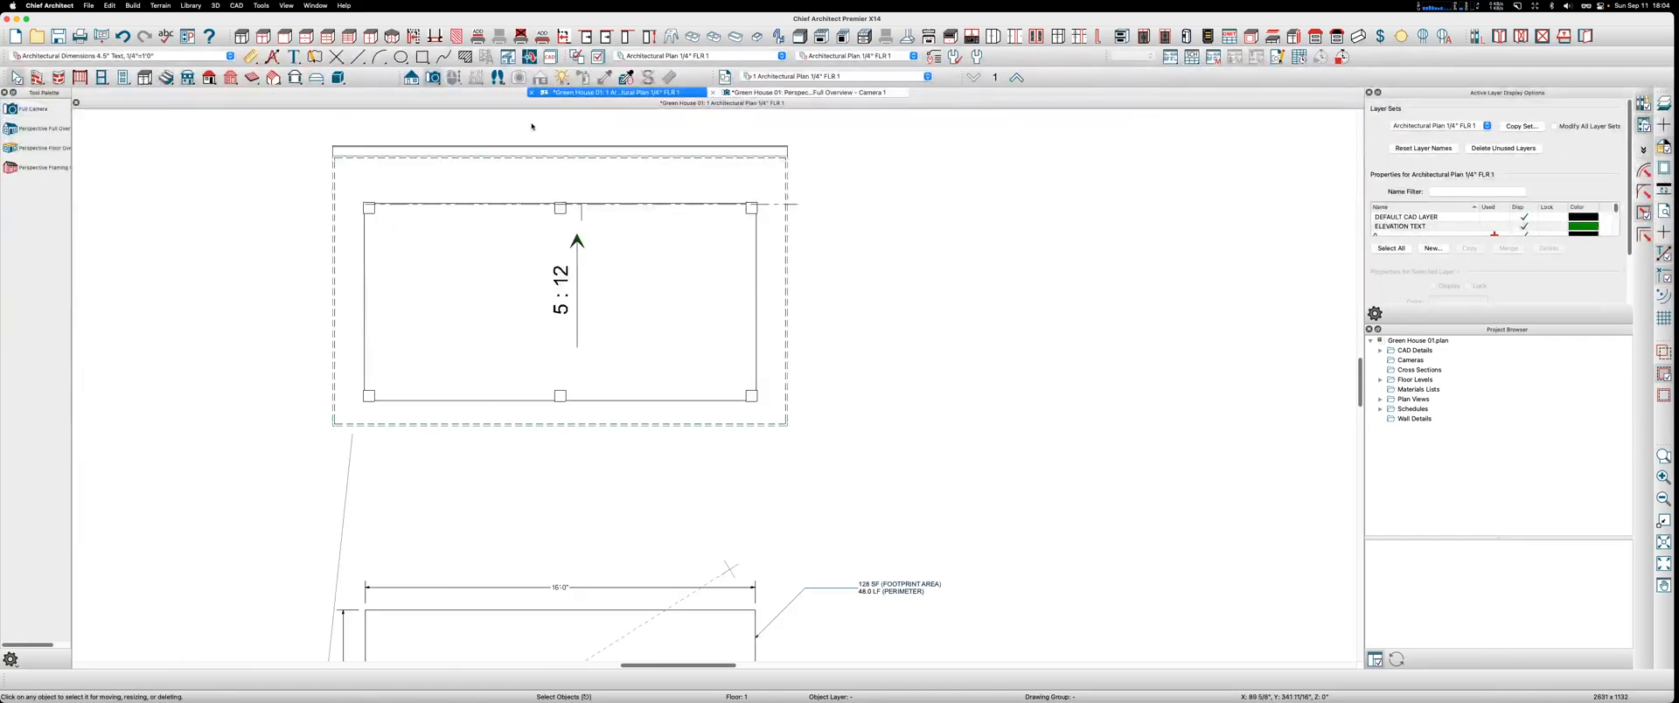
{"action": "scroll", "coordinate": [524, 124], "scroll_direction": "down", "scroll_amount": 3}
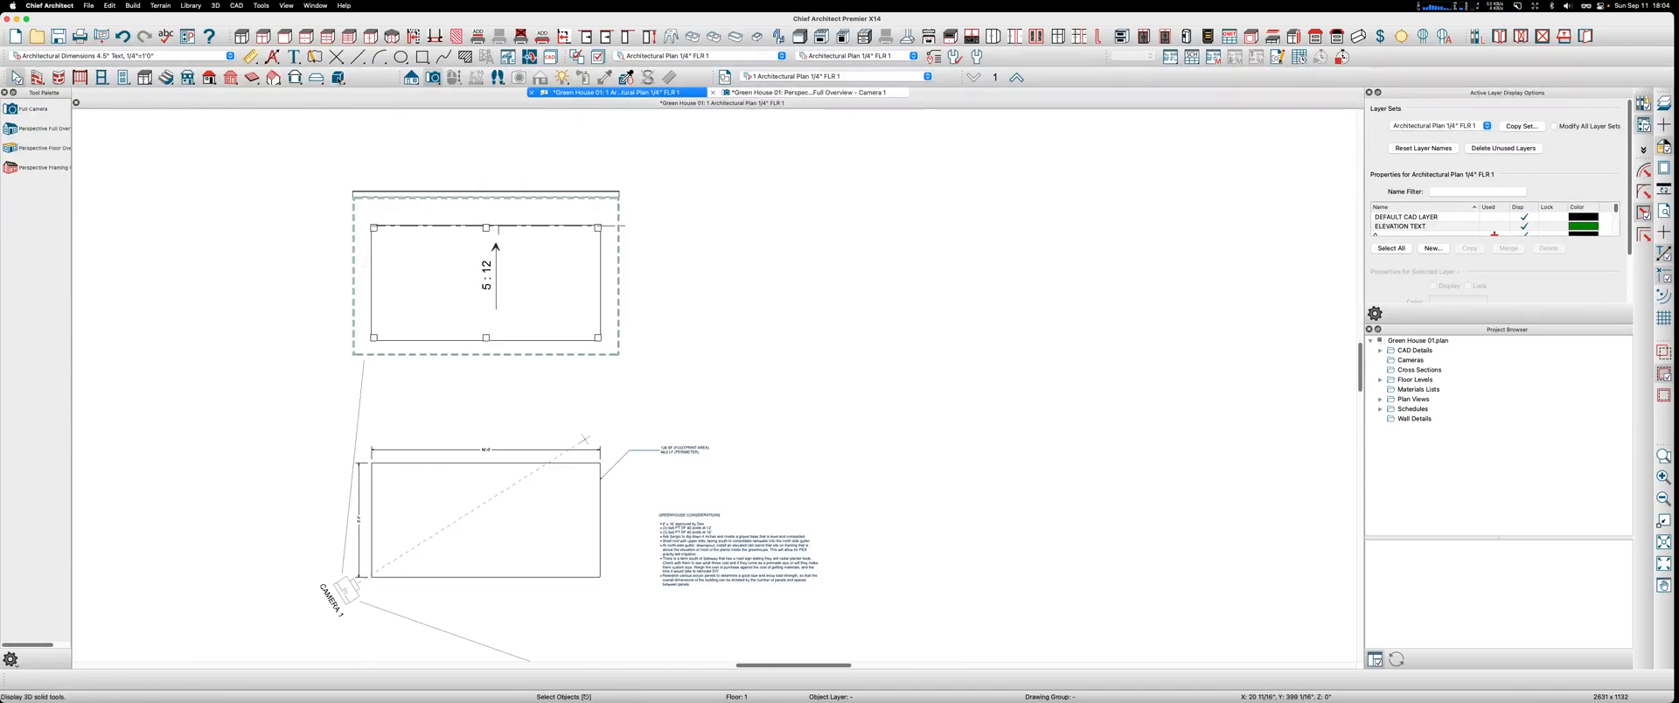
{"action": "left_click", "coordinate": [338, 78]}
{"action": "left_click_drag", "start_coordinate": [901, 253], "coordinate": [1010, 244]}
{"action": "scroll", "coordinate": [884, 247], "scroll_direction": "up", "scroll_amount": 3}
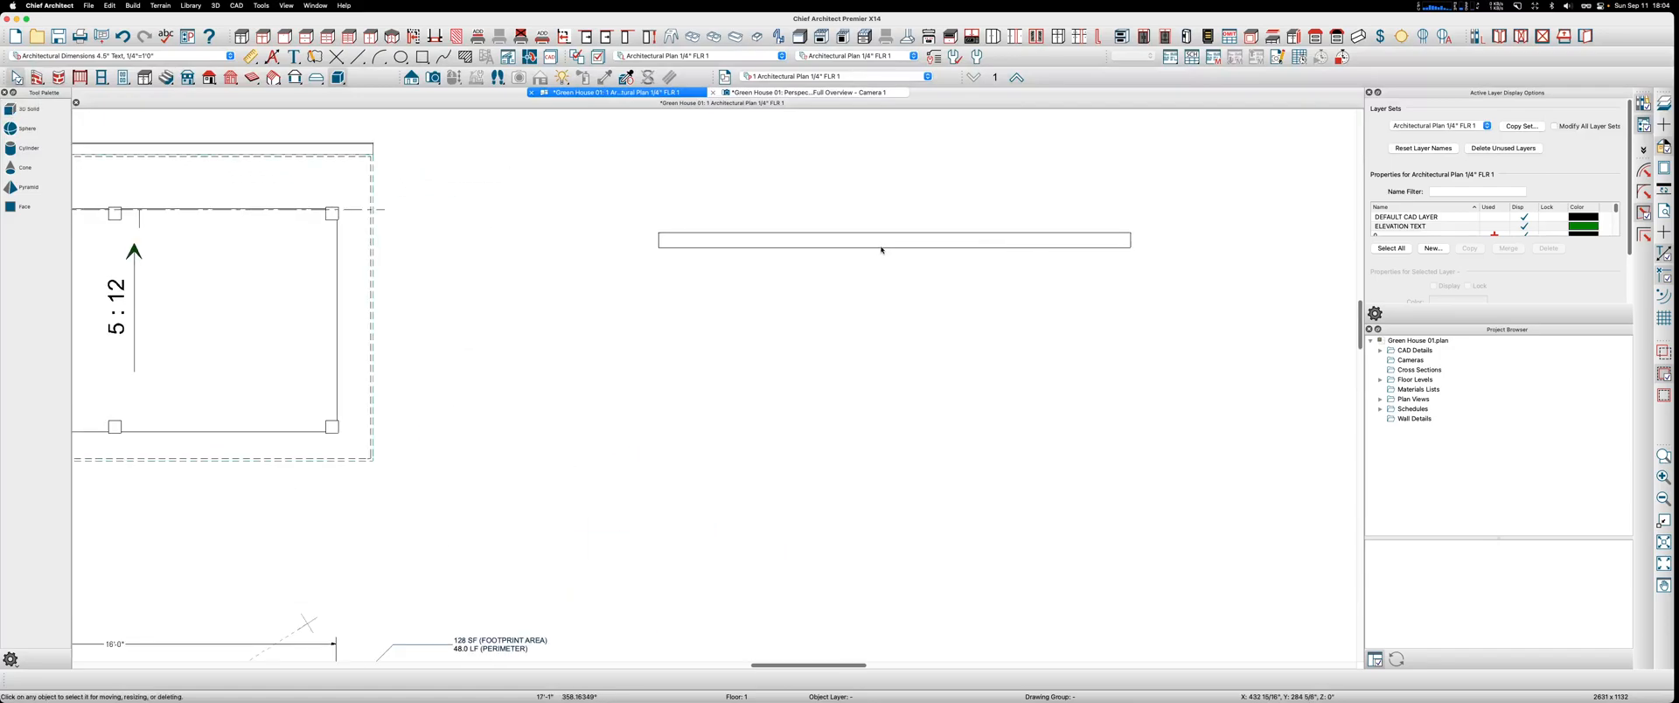
Step: Set the narrow plan dimension of the new 3D solid to 3.5"
{"action": "left_click", "coordinate": [882, 249]}
{"action": "scroll", "coordinate": [881, 245], "scroll_direction": "up", "scroll_amount": 5}
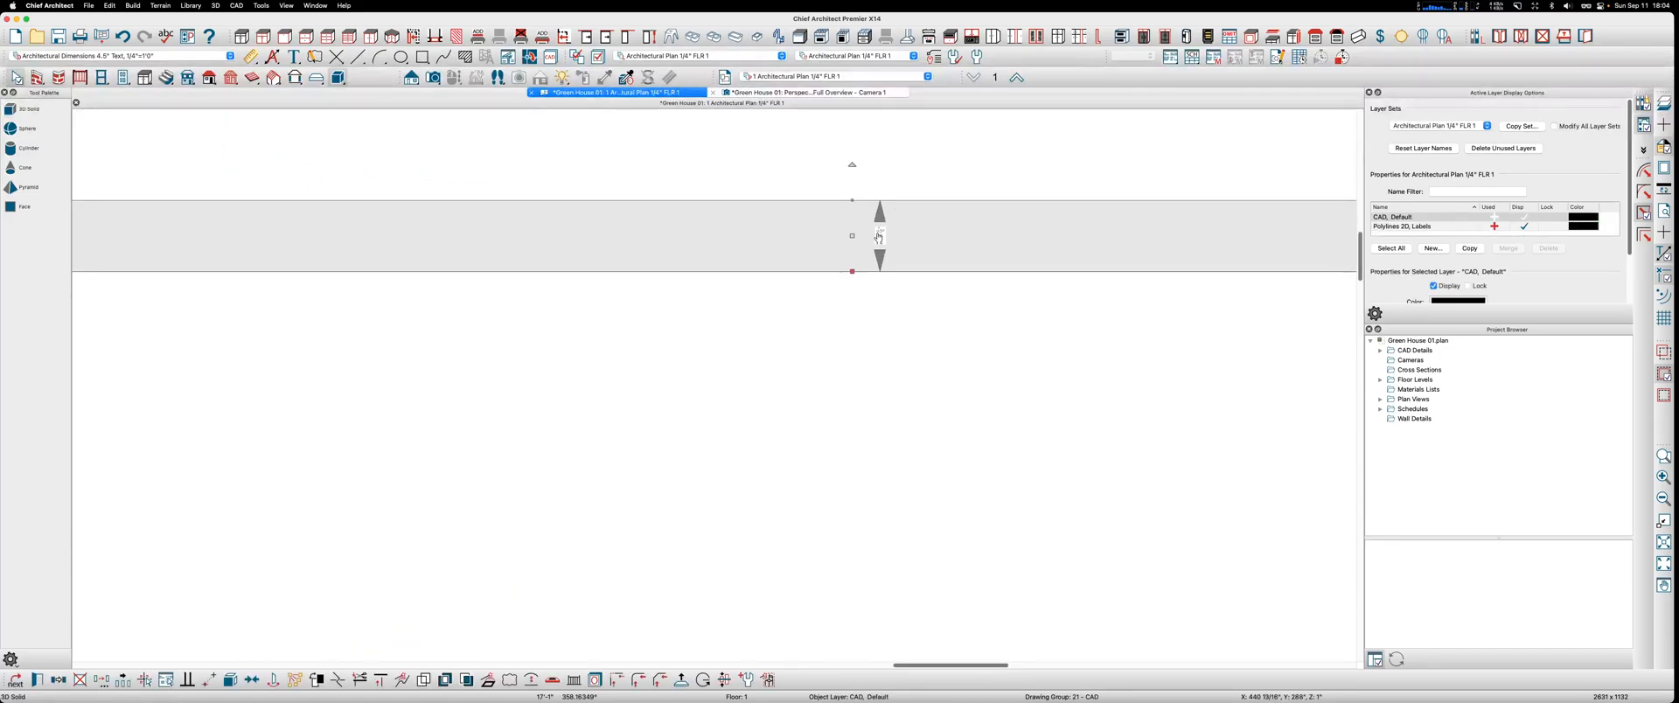
{"action": "left_click", "coordinate": [878, 234]}
{"action": "type", "text": "3."}
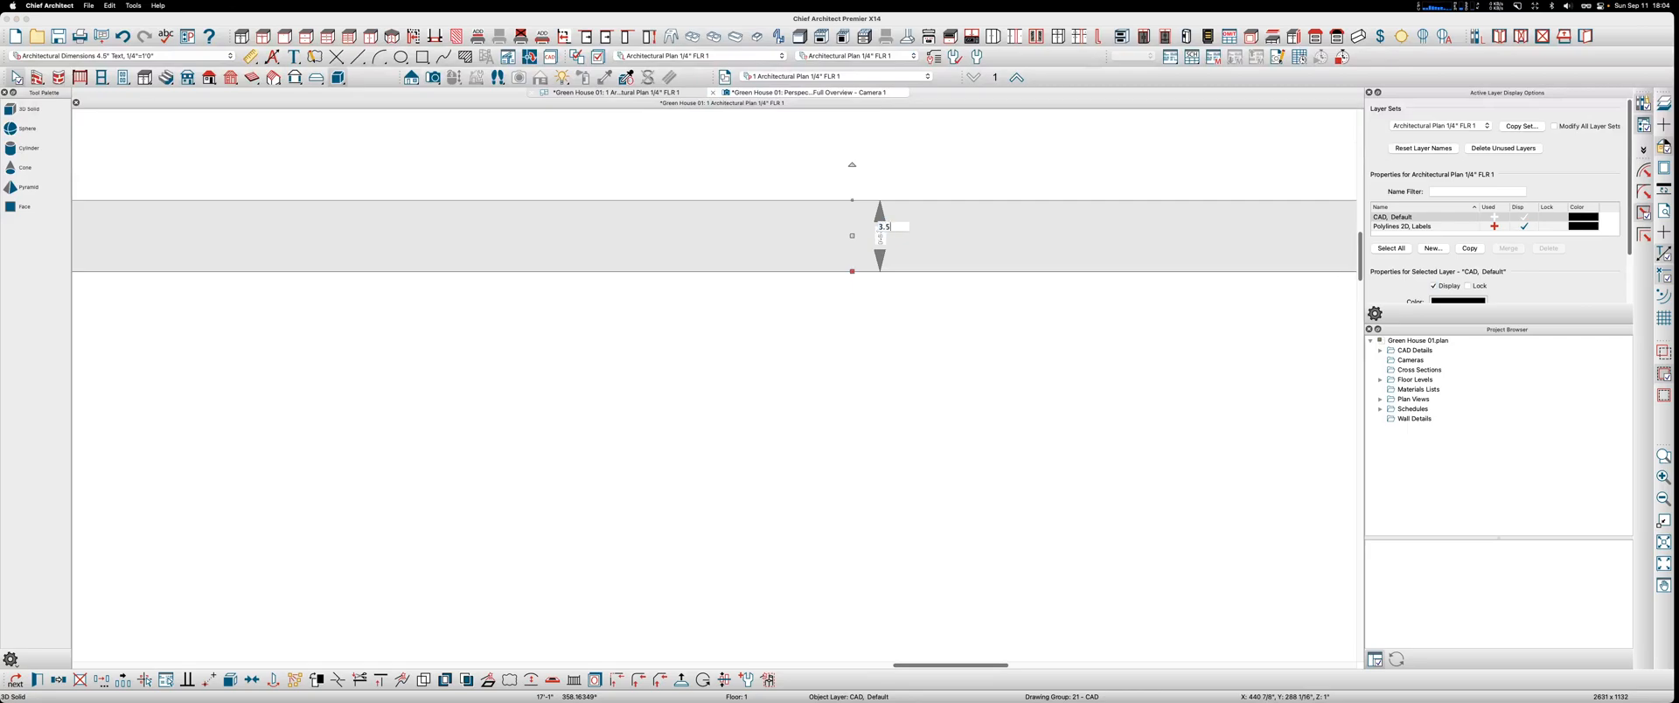
{"action": "type", "text": "5"}
{"action": "key", "text": "Return"}
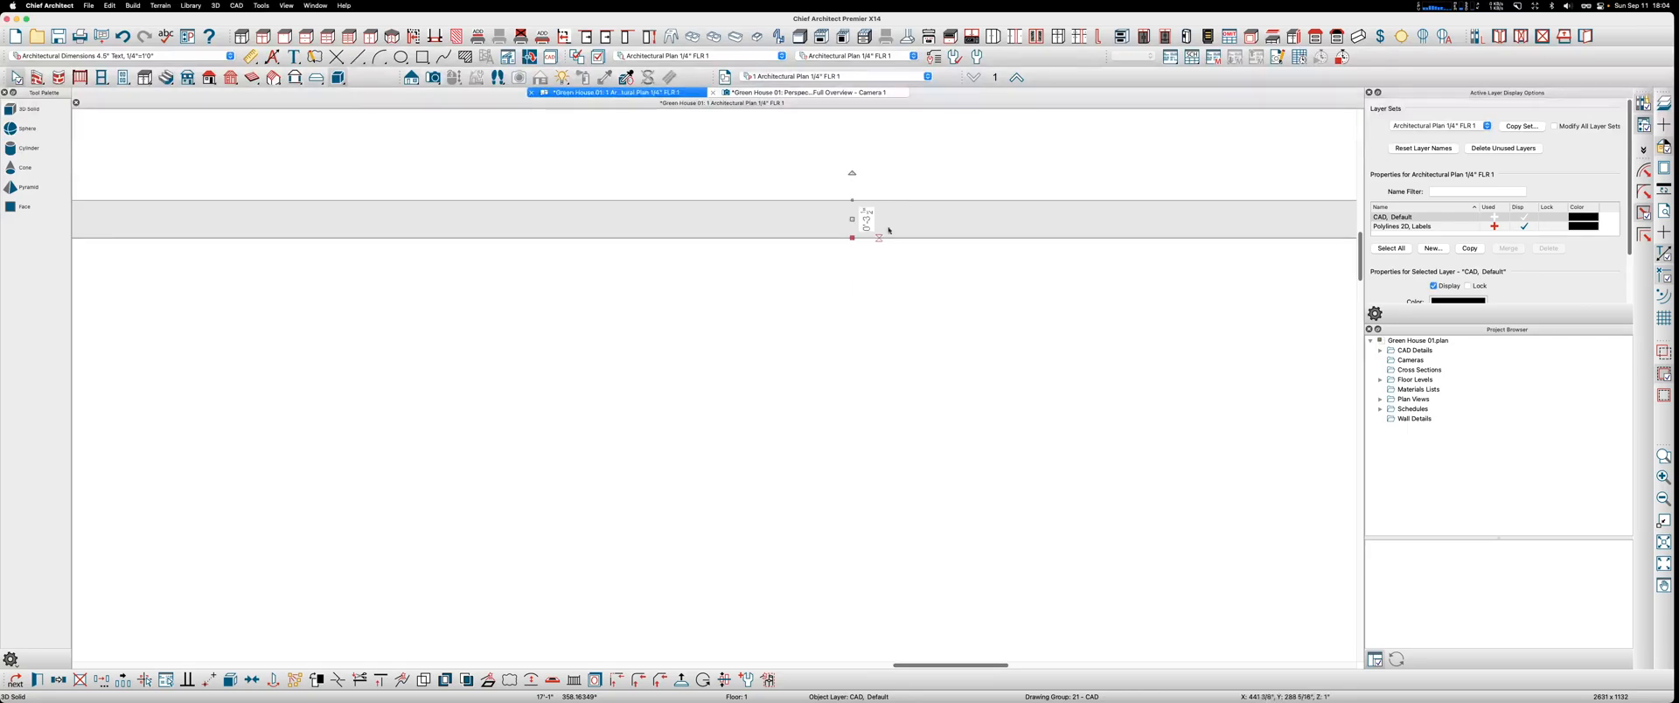
Step: Set the 3D solid's height to 11 1/4" and its top to 97 1/8" above the finished floor
{"action": "double_click", "coordinate": [950, 203]}
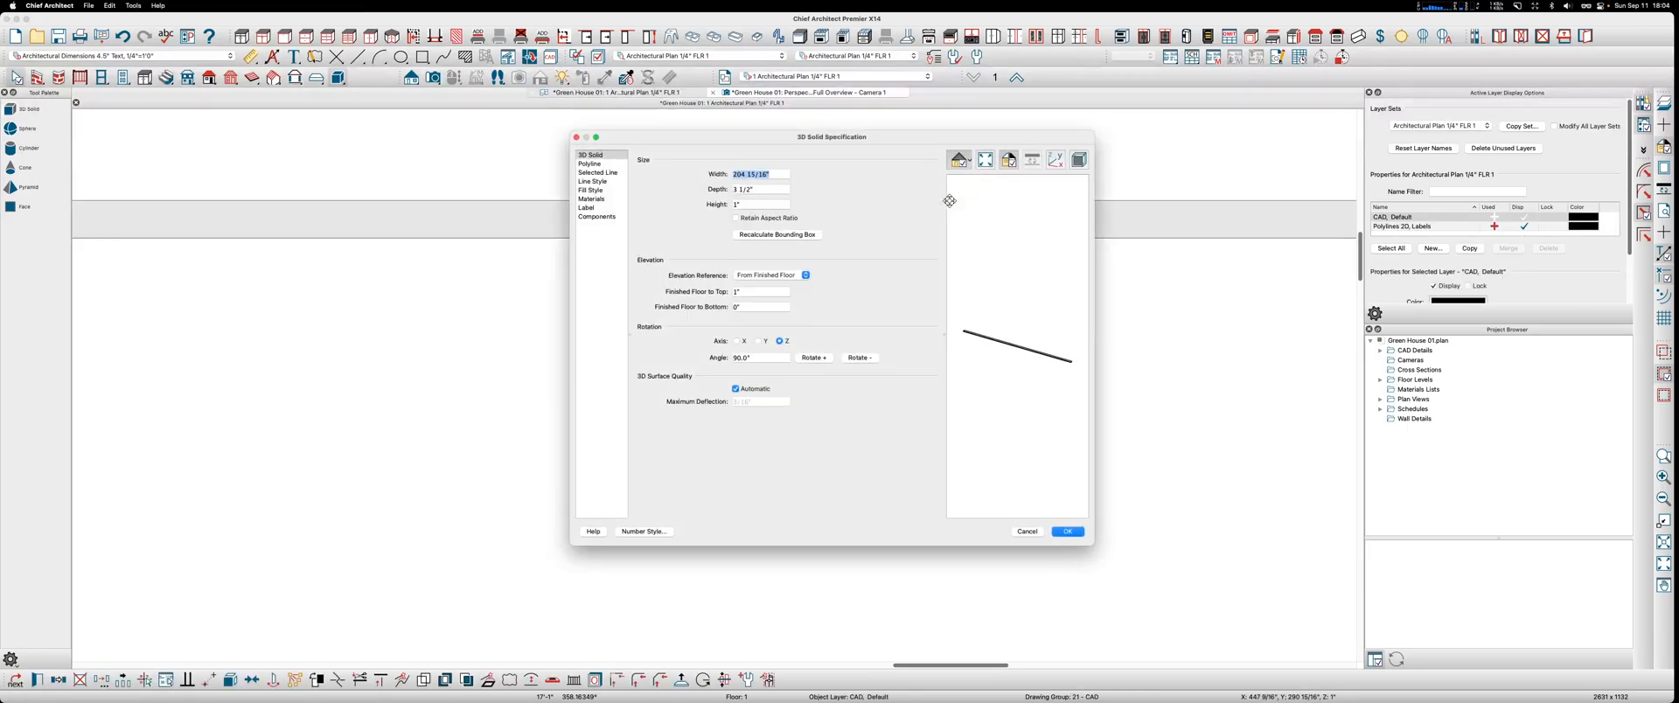
{"action": "left_click", "coordinate": [751, 202]}
{"action": "left_click", "coordinate": [779, 307]}
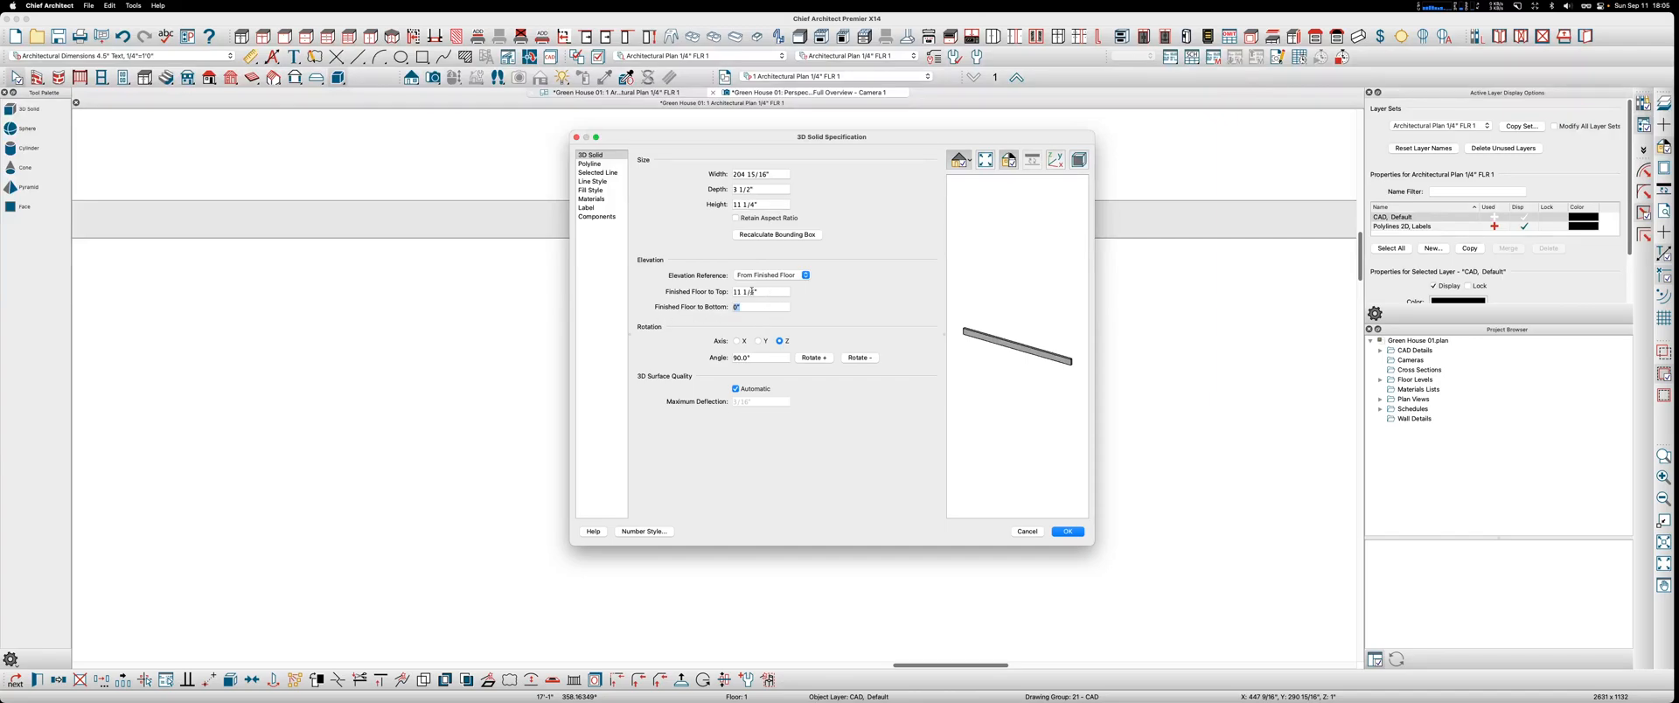
{"action": "left_click_drag", "start_coordinate": [768, 289], "coordinate": [643, 286]}
{"action": "type", "text": "9"}
{"action": "key", "text": "Return"}
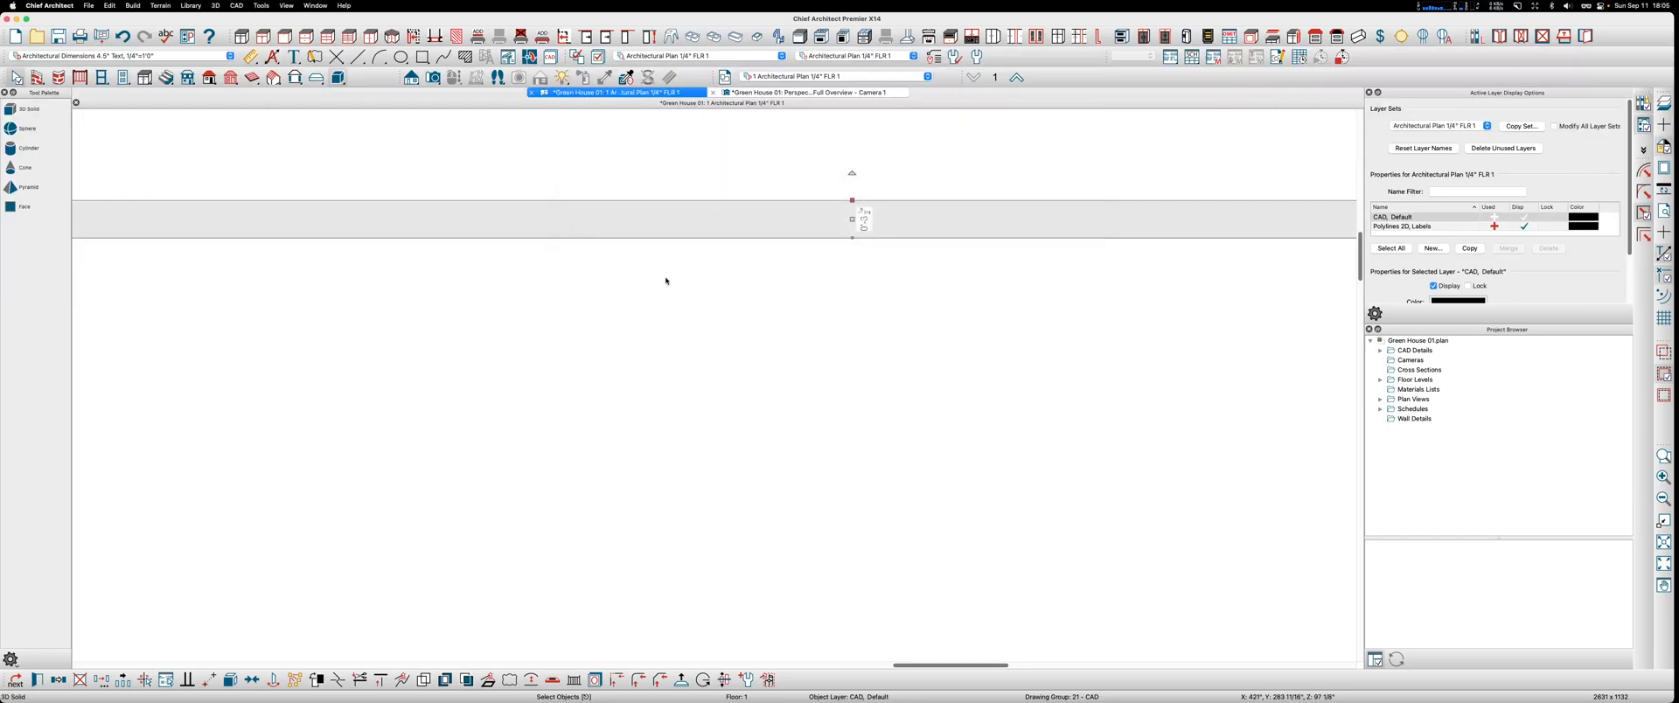
Step: Duplicate the beam solid and place the copy parallel to it, about 6'-8" below in the plan
{"action": "scroll", "coordinate": [663, 281], "scroll_direction": "down", "scroll_amount": 5}
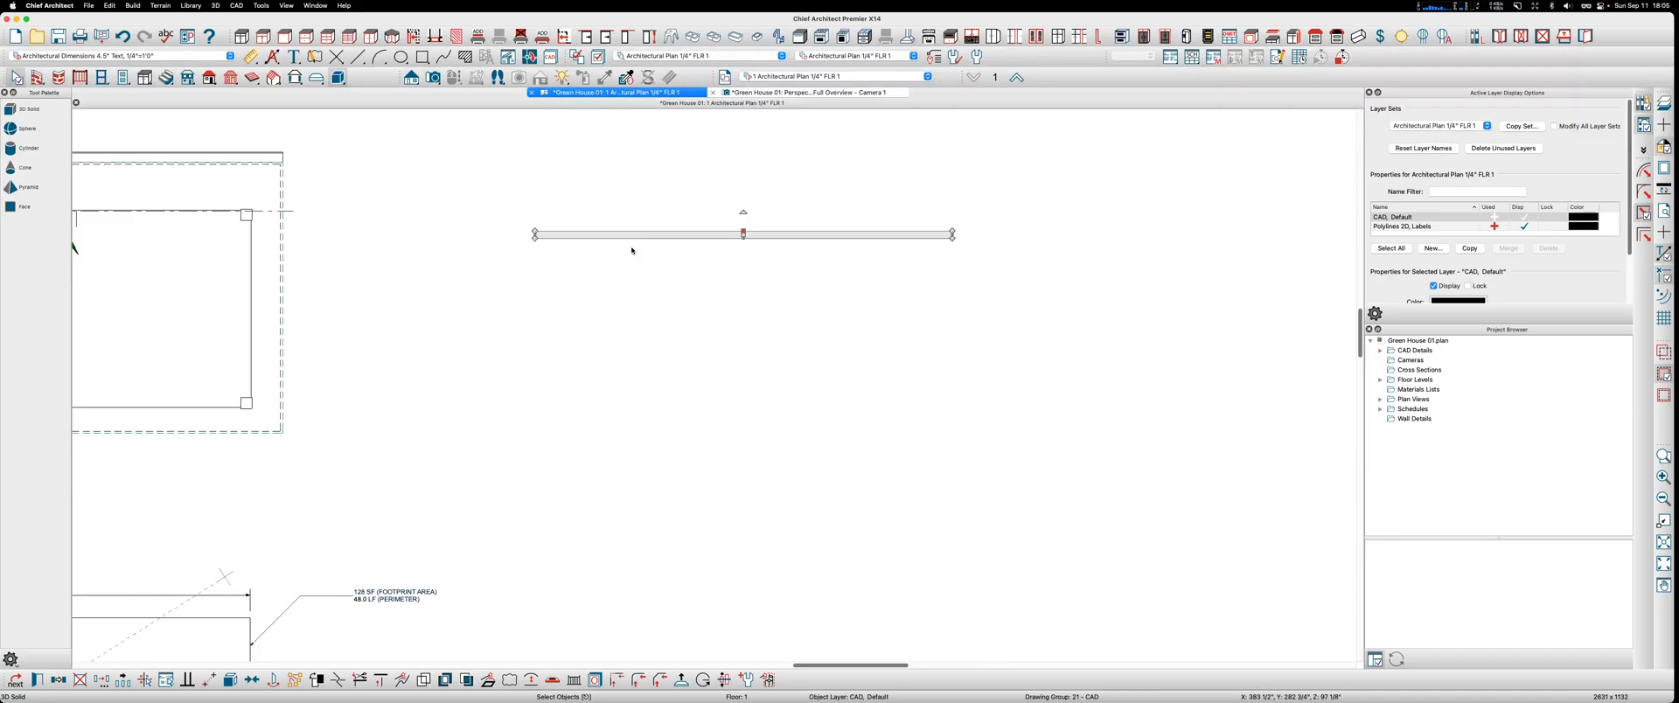
{"action": "scroll", "coordinate": [953, 279], "scroll_direction": "down", "scroll_amount": 3}
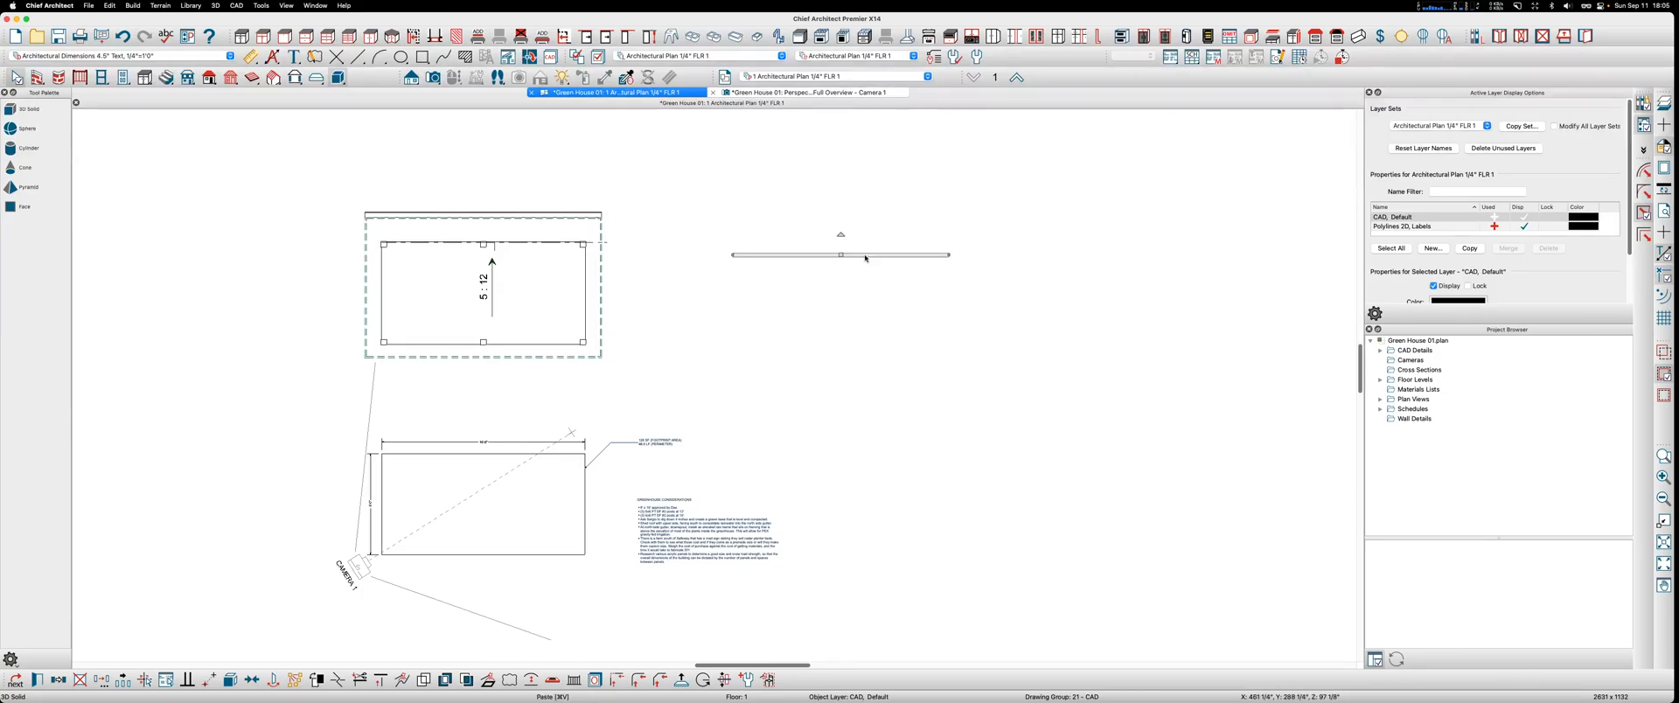
{"action": "left_click_drag", "start_coordinate": [841, 255], "coordinate": [845, 340]}
{"action": "scroll", "coordinate": [846, 340], "scroll_direction": "up", "scroll_amount": 5}
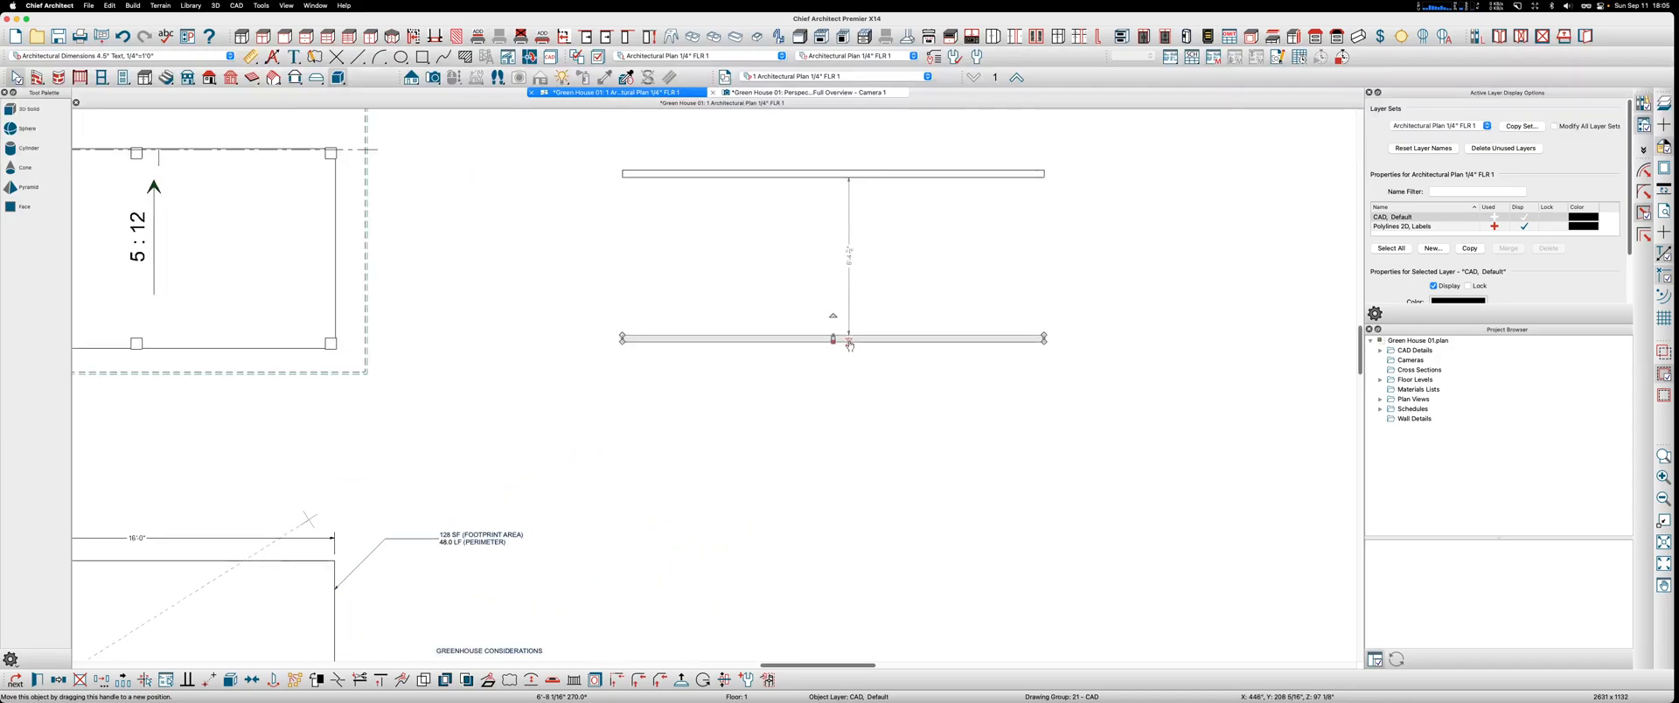
{"action": "scroll", "coordinate": [734, 366], "scroll_direction": "down", "scroll_amount": 2}
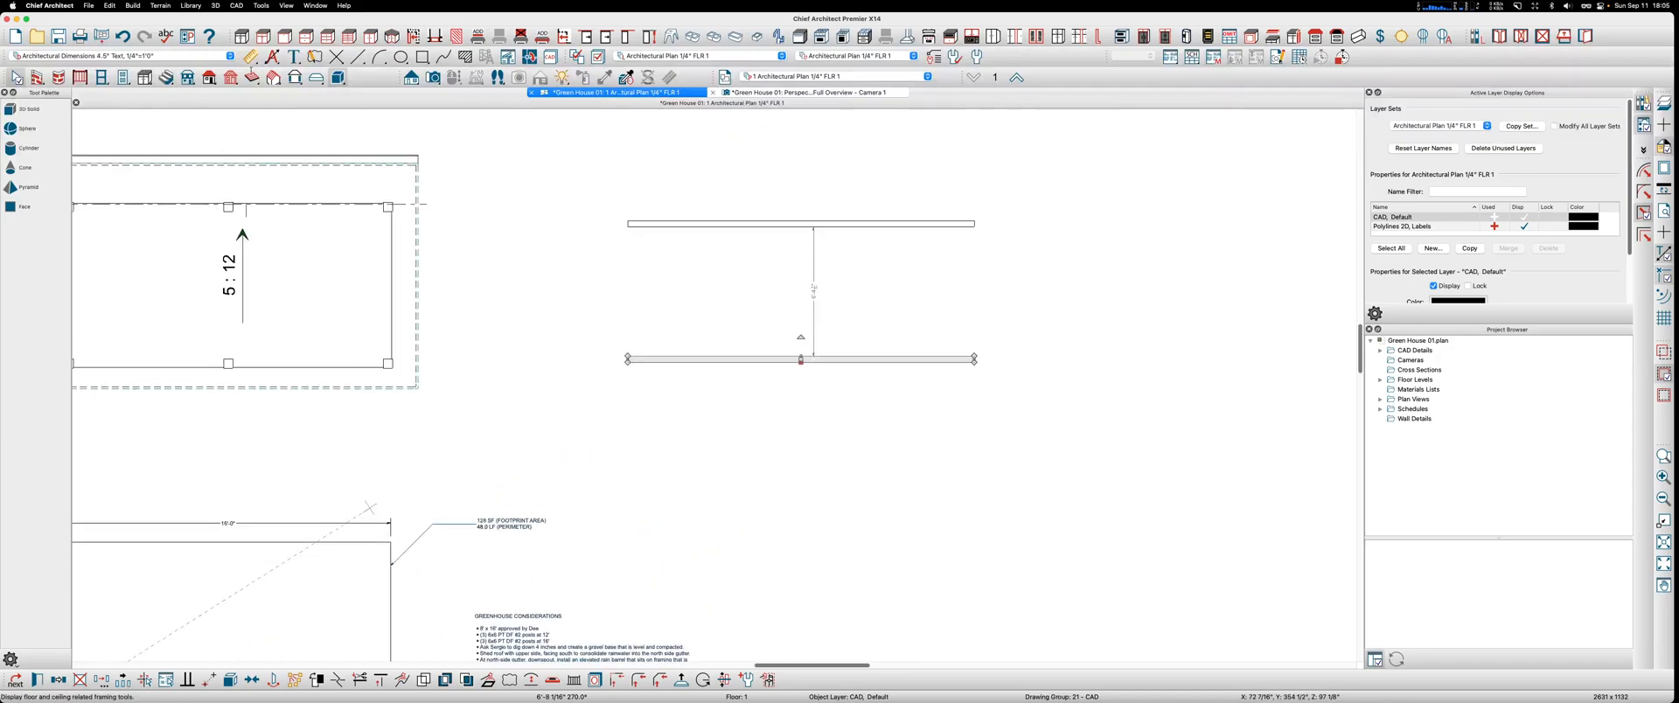
Step: Add a vertical point-to-point dimension between the outer edges of the two beam solids
{"action": "left_click", "coordinate": [251, 56]}
{"action": "left_click", "coordinate": [44, 187]}
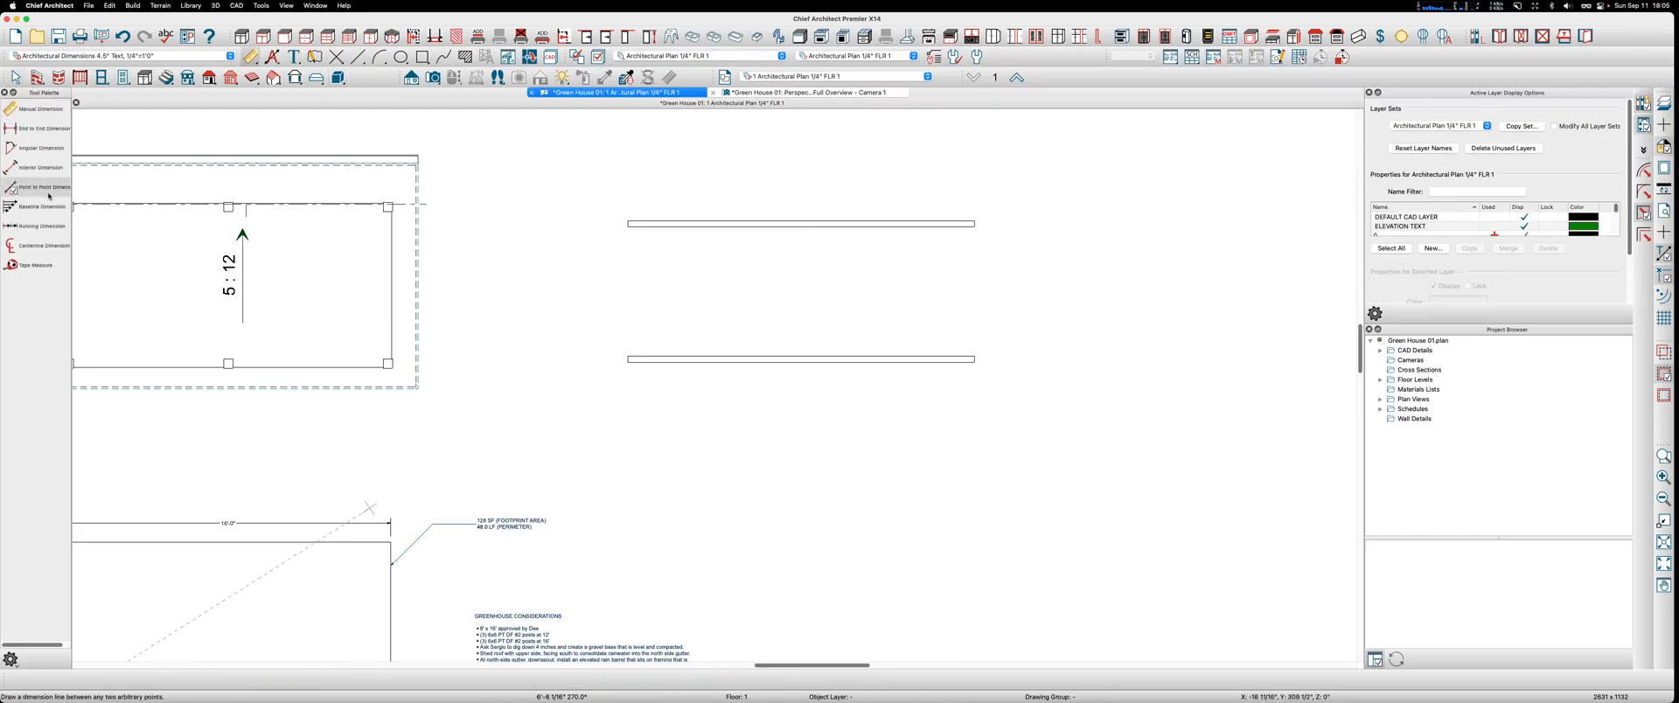
{"action": "left_click_drag", "start_coordinate": [760, 359], "coordinate": [761, 220]}
{"action": "scroll", "coordinate": [761, 220], "scroll_direction": "up", "scroll_amount": 3}
{"action": "key", "text": "space"}
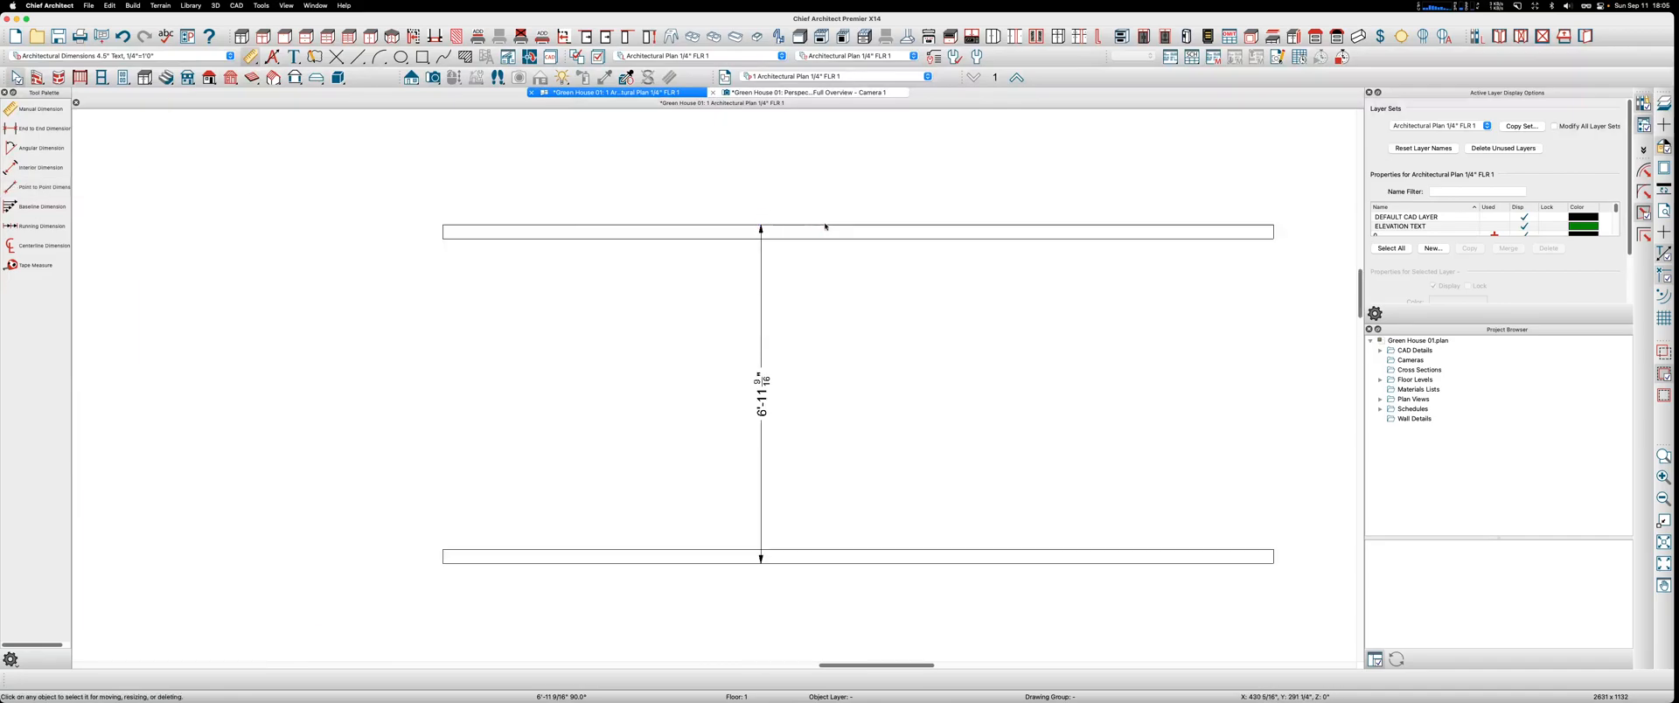
Step: Try to set the outer-edge distance between the beam solids to 96" with the upper solid selected, and undo the change
{"action": "left_click", "coordinate": [825, 229]}
{"action": "left_click", "coordinate": [762, 391]}
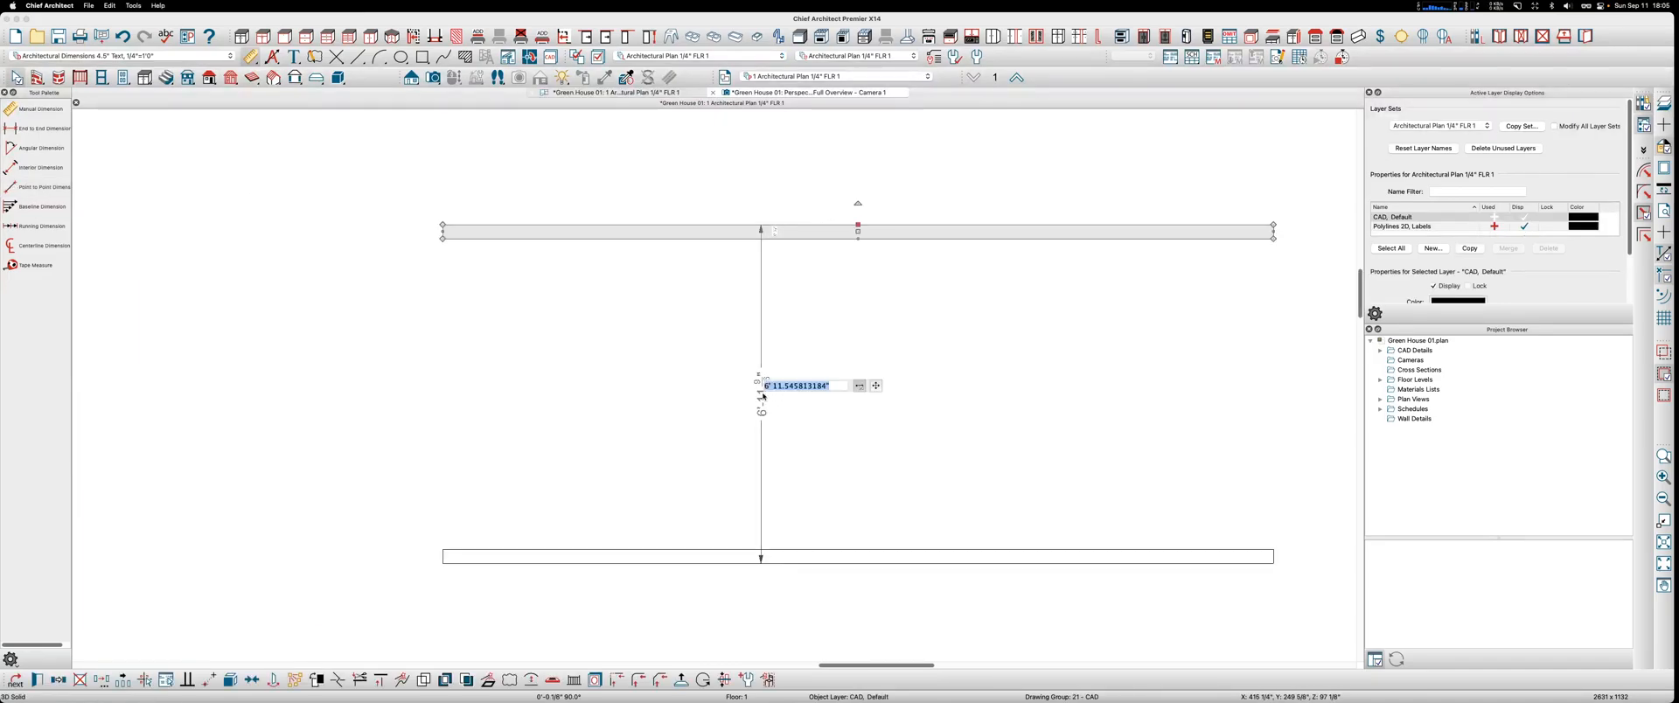
{"action": "type", "text": "96"}
{"action": "key", "text": "Return"}
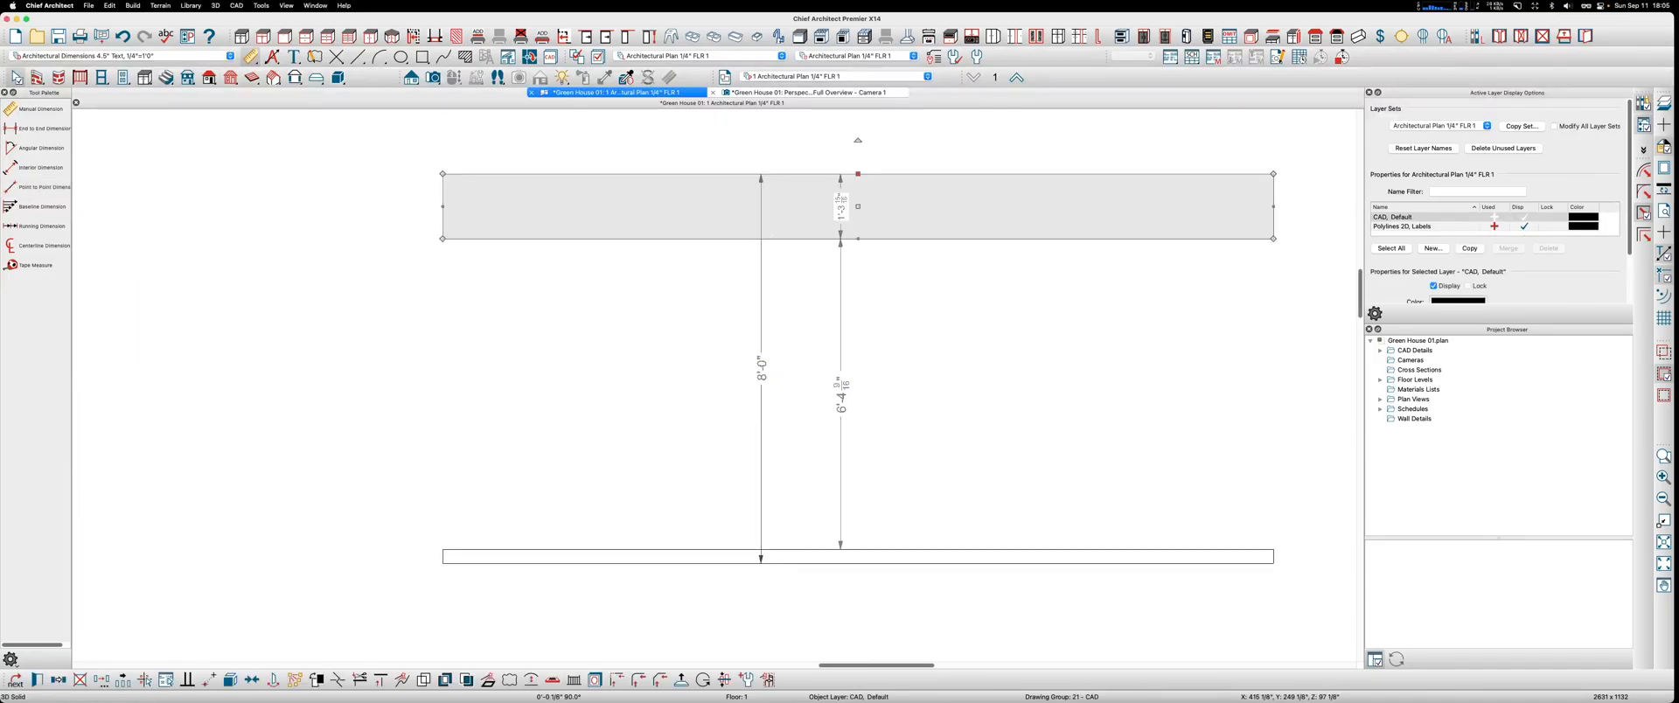
{"action": "key", "text": "super+z"}
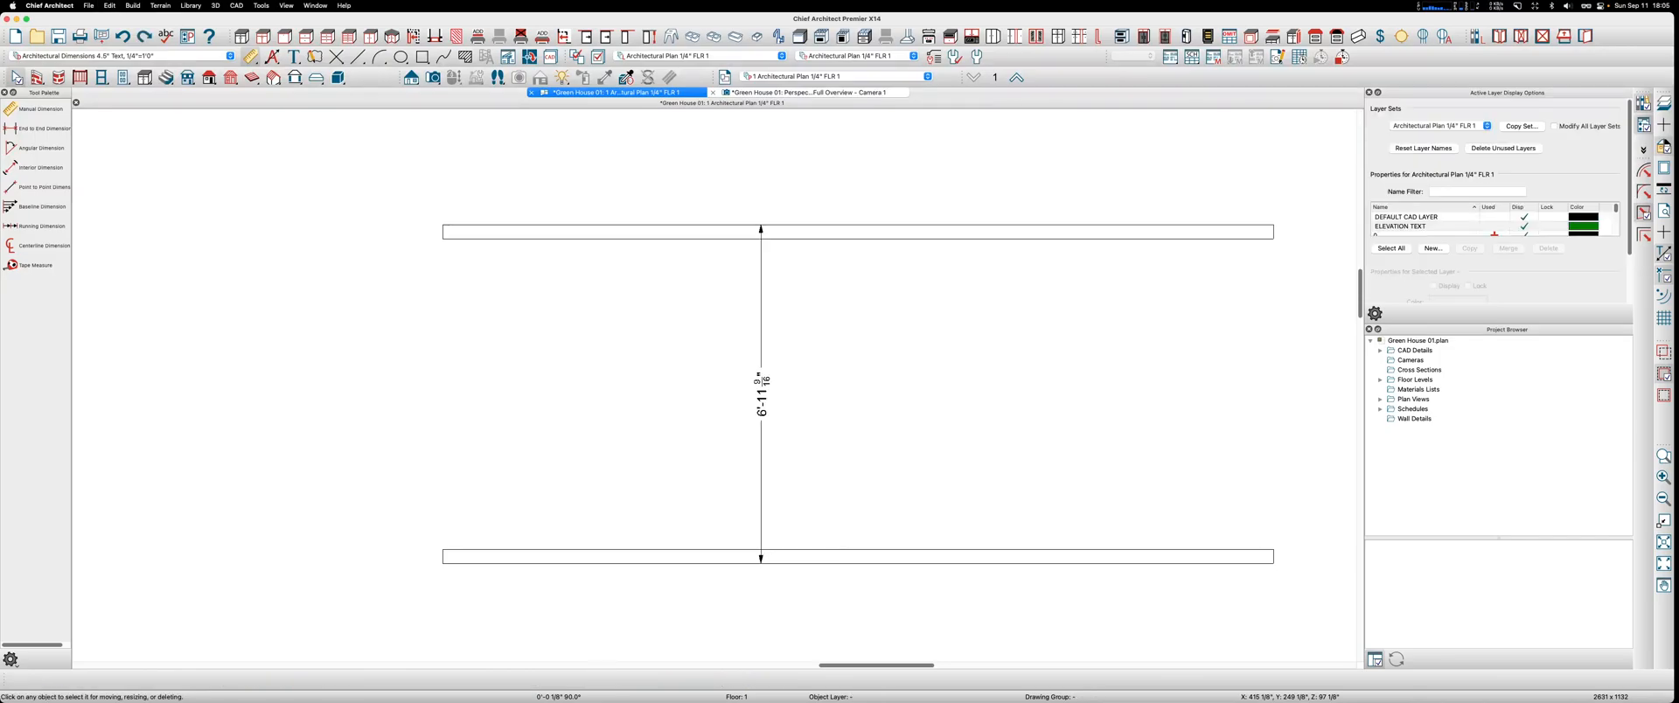
Step: Move the upper beam solid so the outer edges of the two beams are 96" apart
{"action": "left_click", "coordinate": [802, 231]}
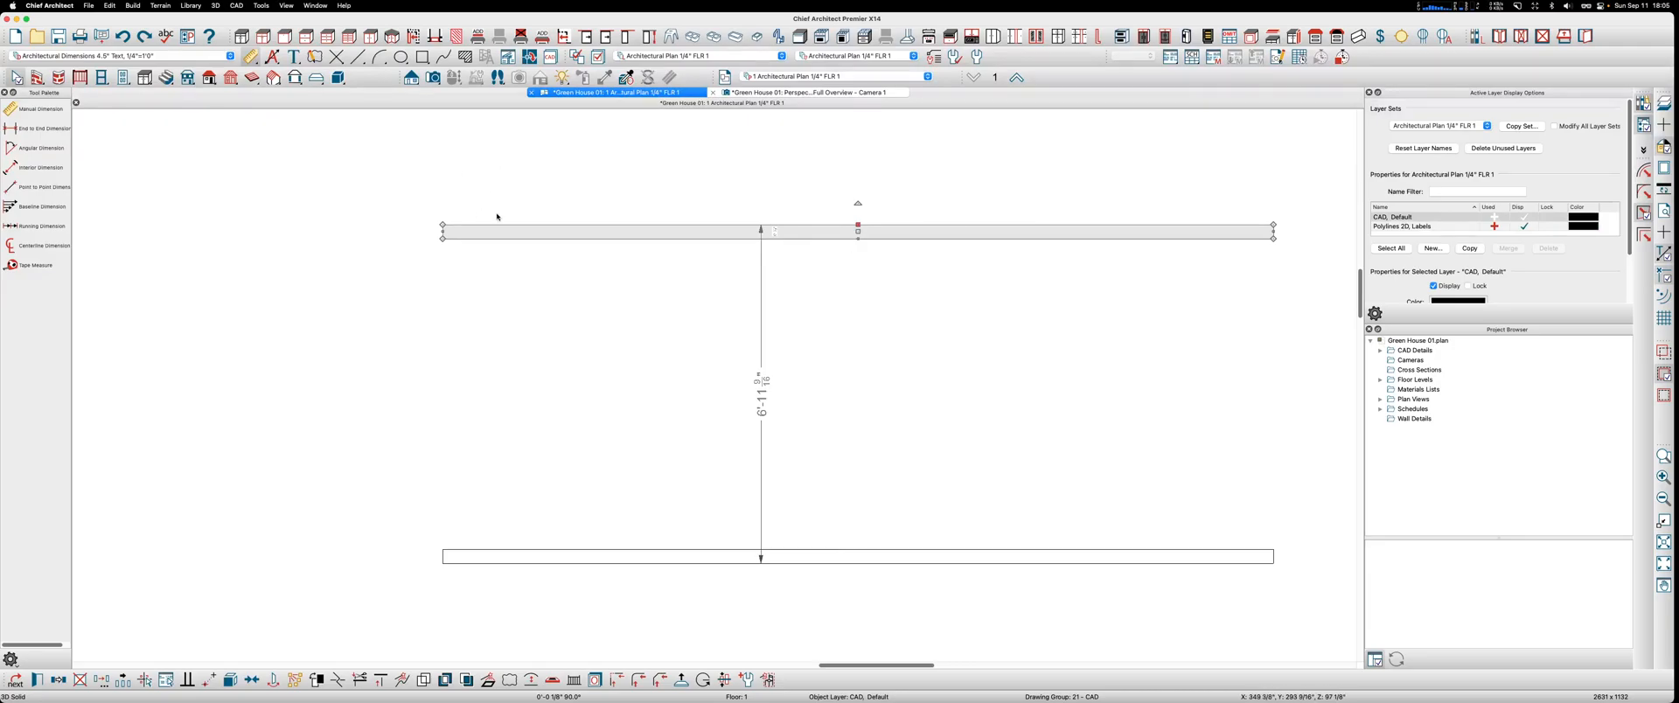
{"action": "scroll", "coordinate": [857, 231], "scroll_direction": "up", "scroll_amount": 1}
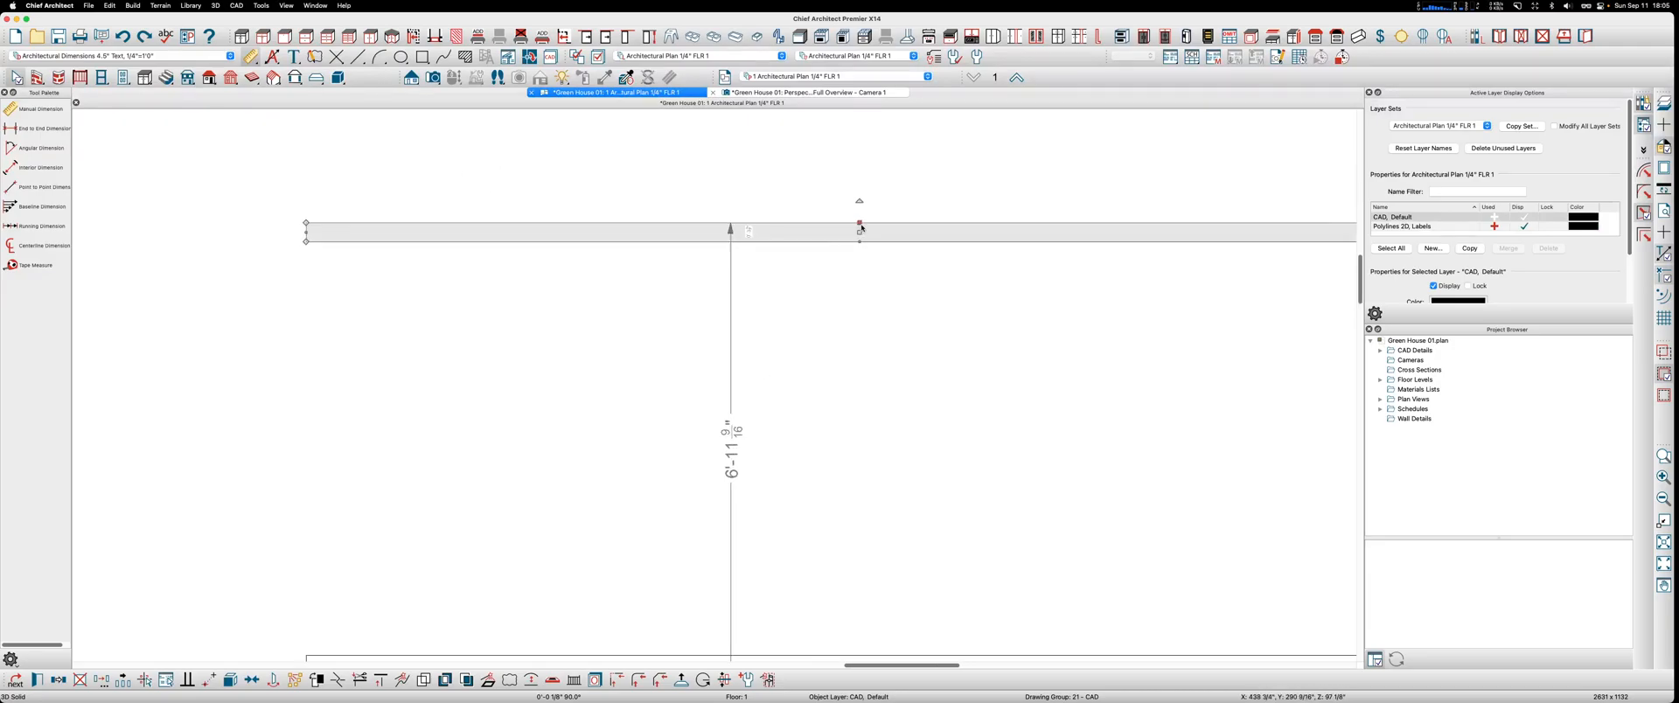
{"action": "scroll", "coordinate": [859, 226], "scroll_direction": "down", "scroll_amount": 2}
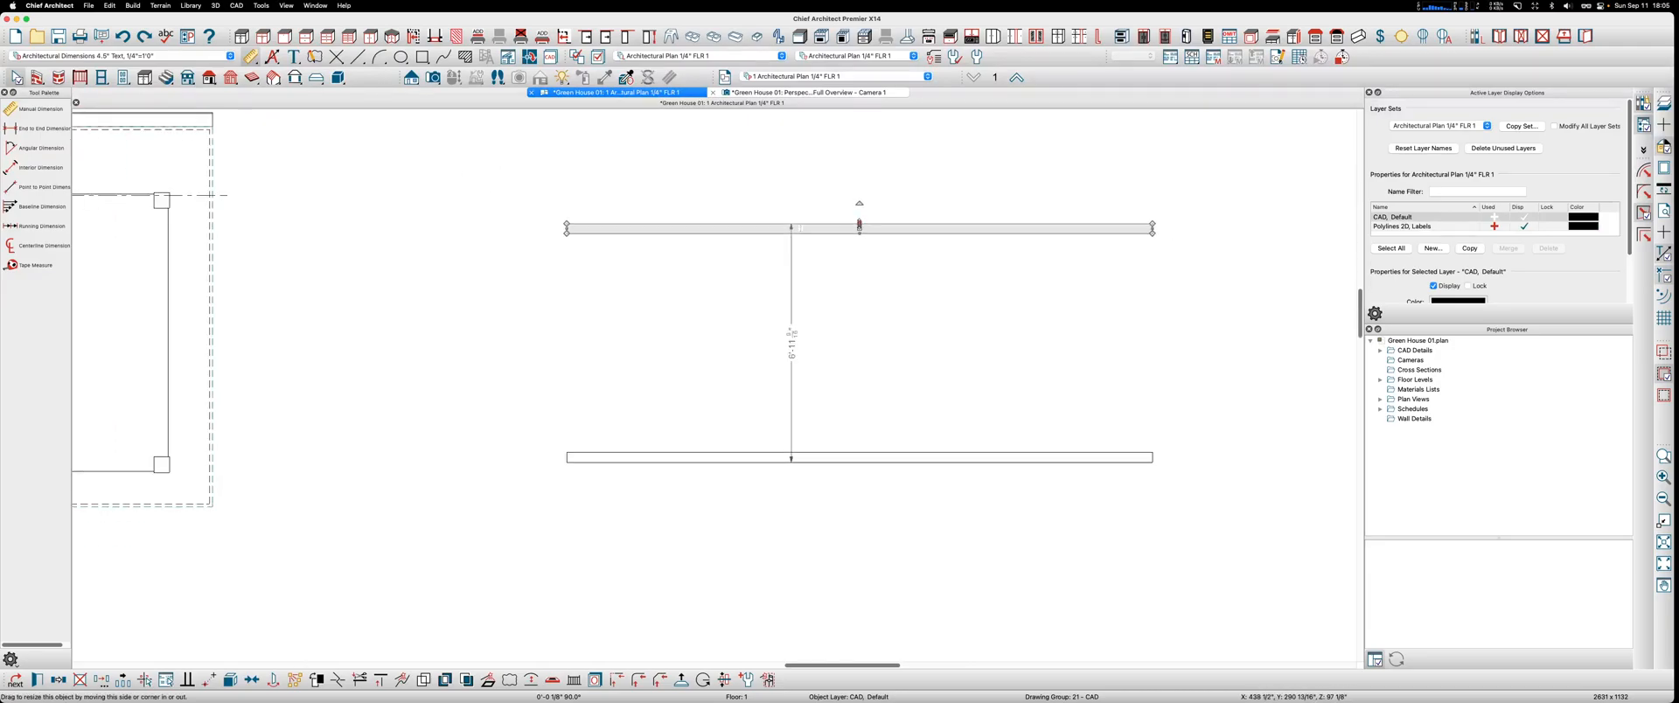
{"action": "left_click", "coordinate": [792, 341]}
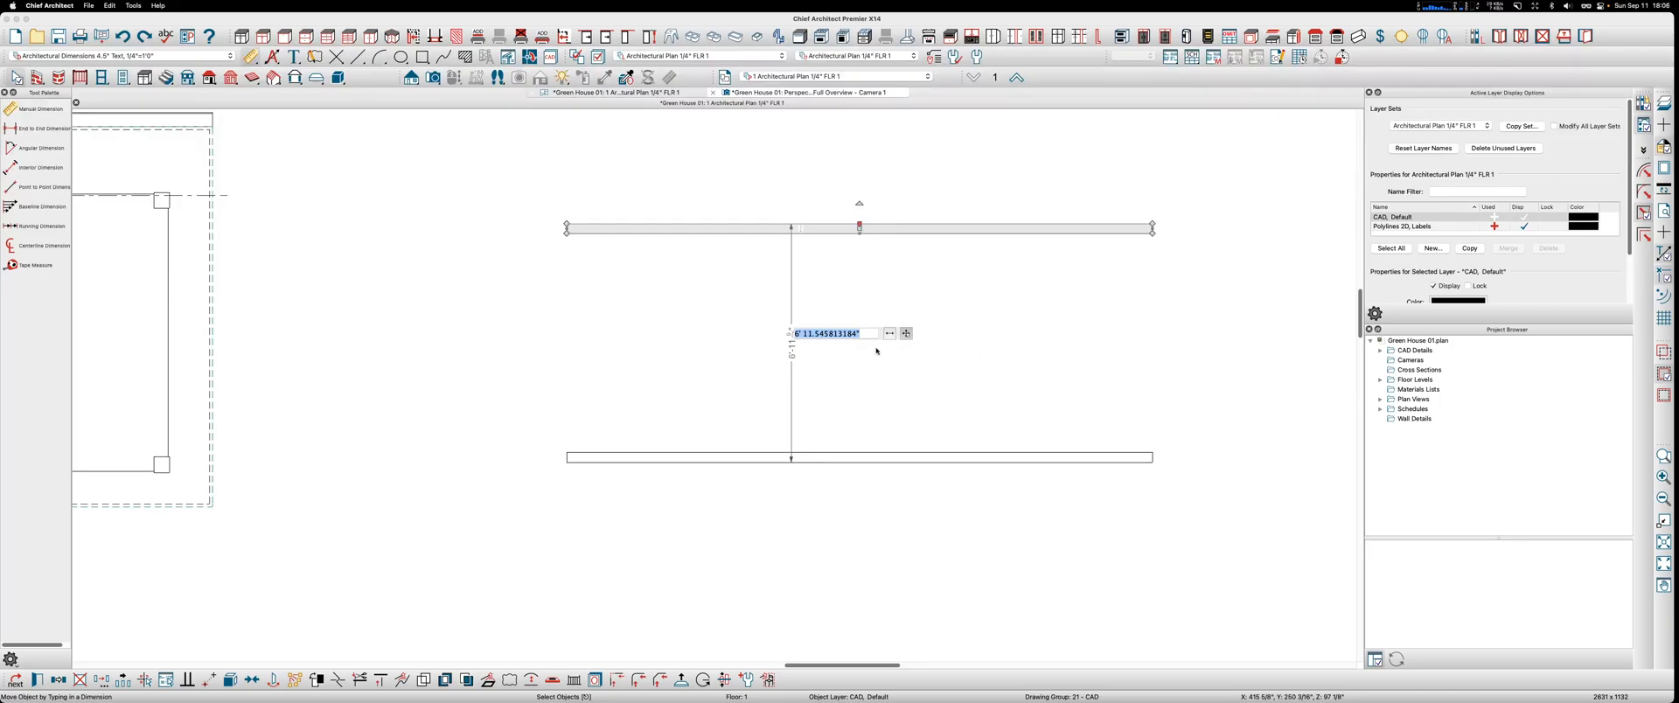
{"action": "type", "text": "96"}
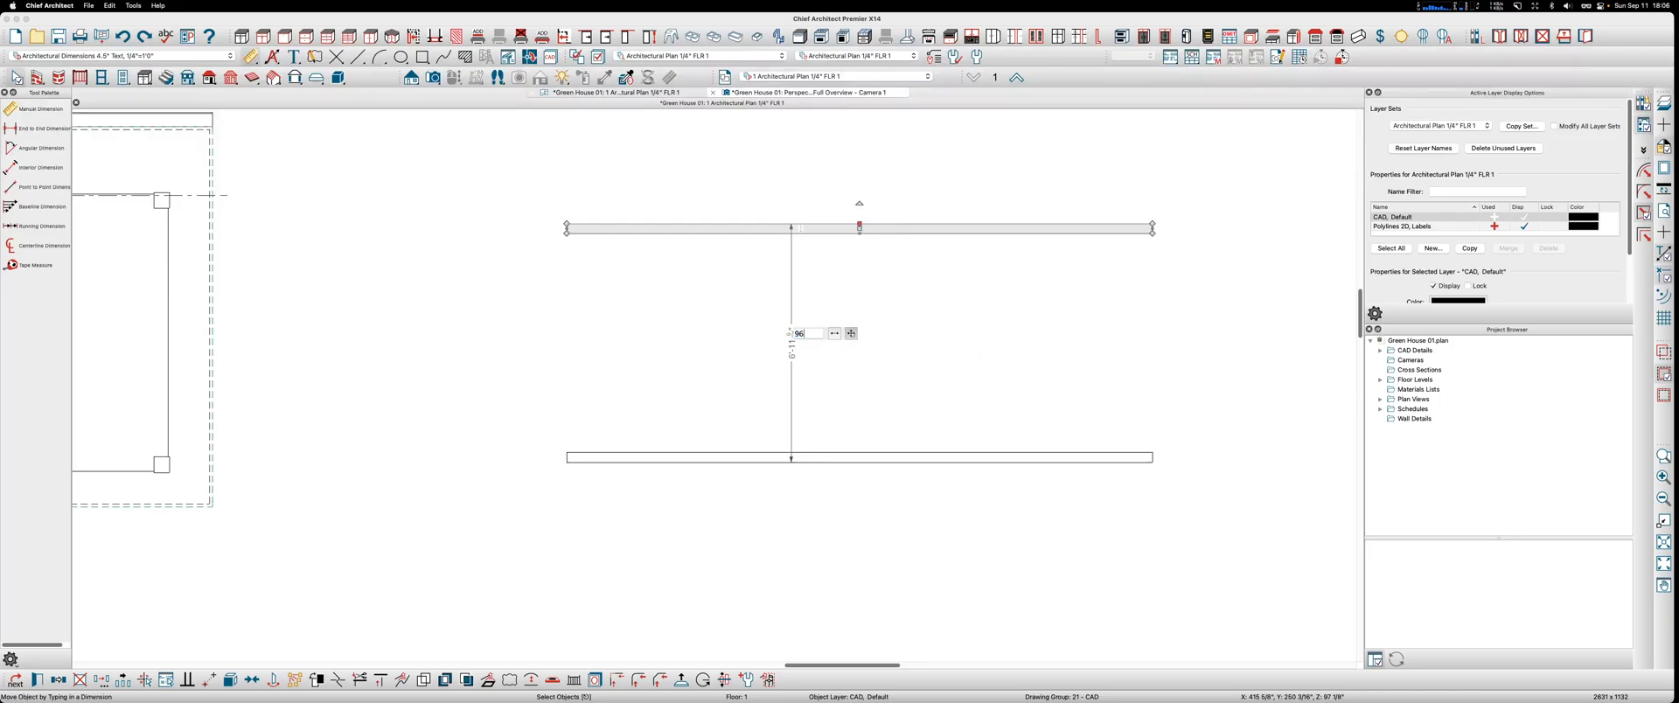
{"action": "key", "text": "Return"}
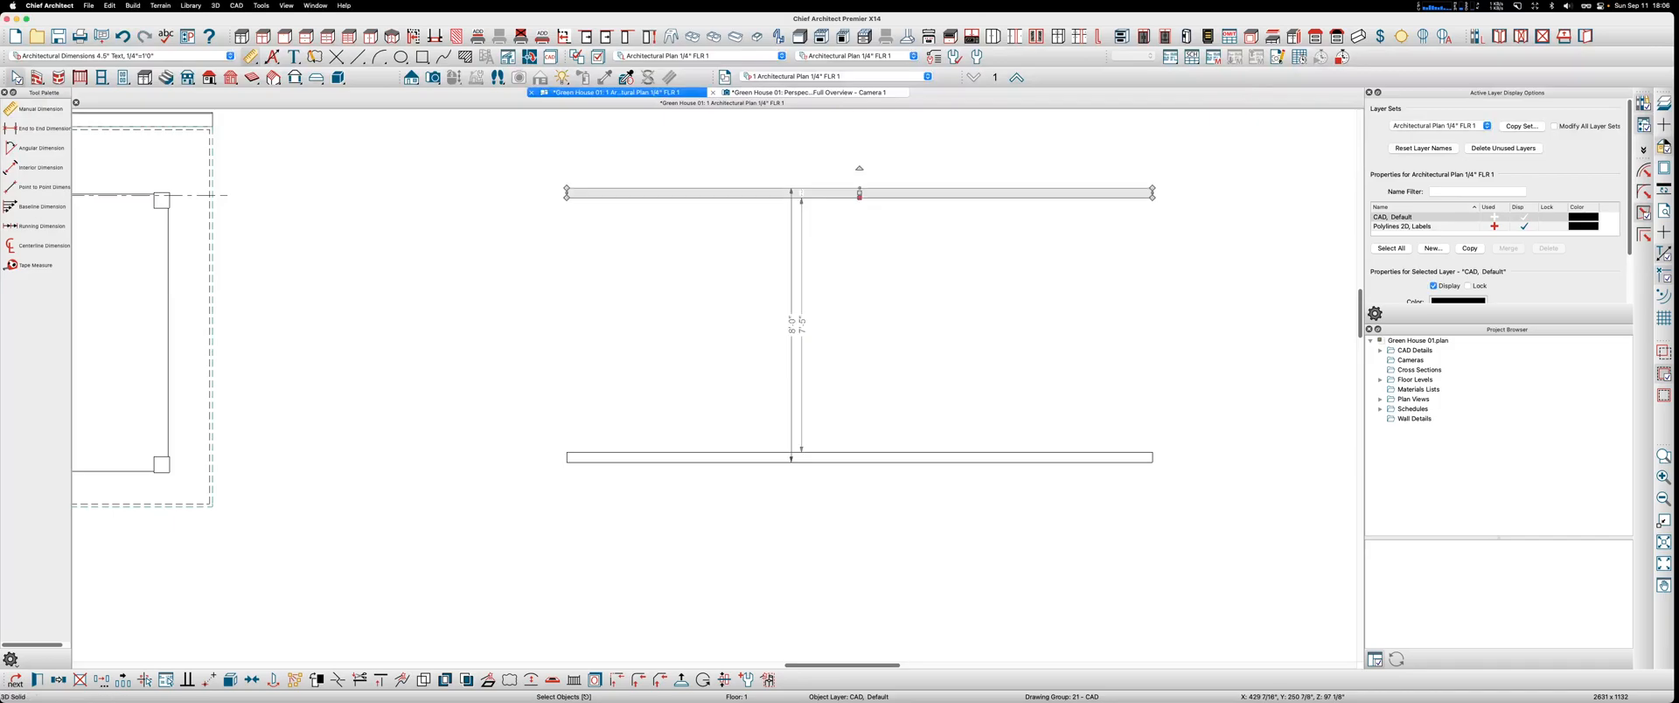
Step: Delete the vertical dimension between the two beam solids
{"action": "left_click", "coordinate": [796, 381]}
{"action": "key", "text": "Escape"}
{"action": "left_click", "coordinate": [791, 328]}
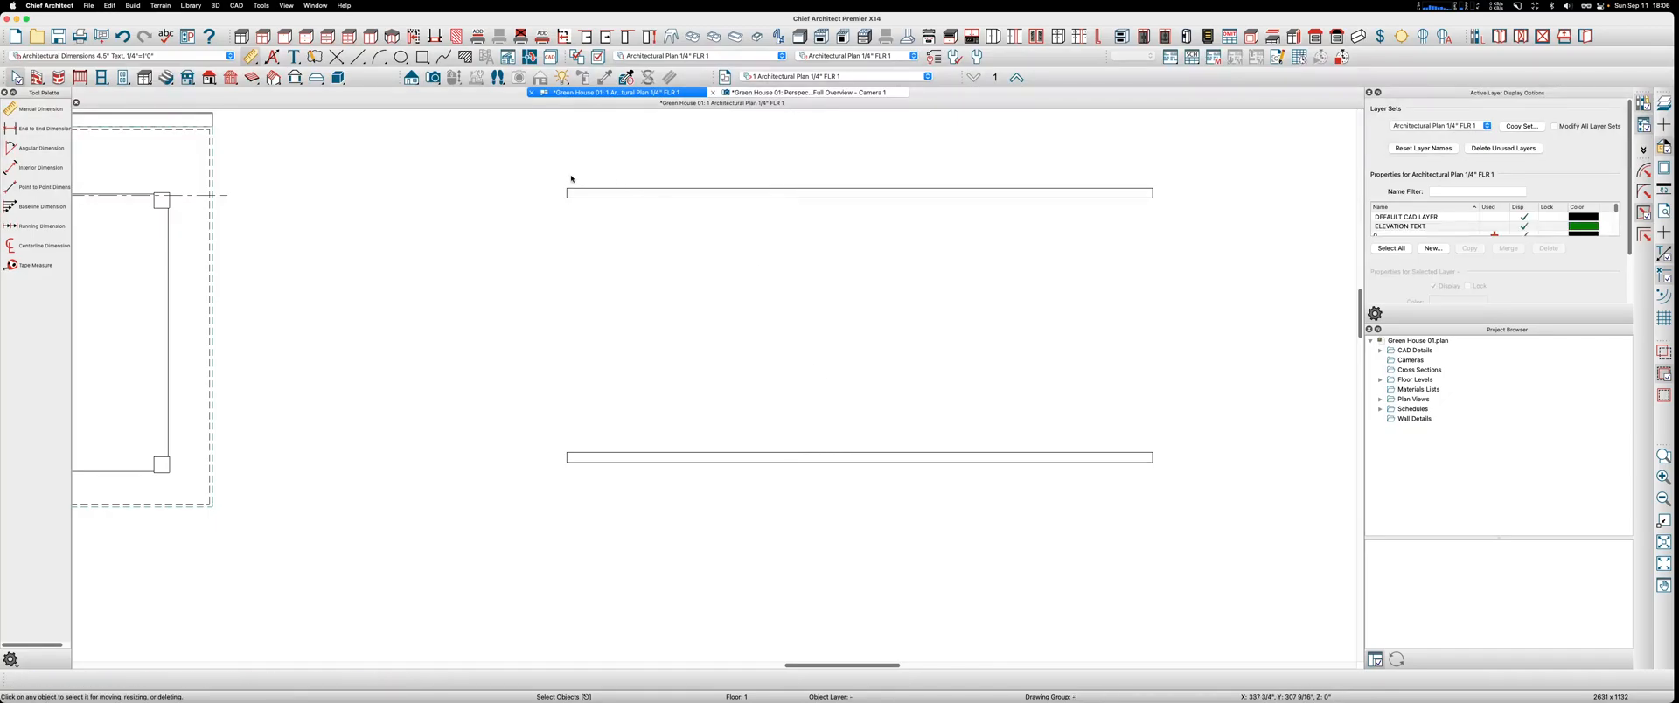
Step: Set the top of the lower beam solid in the plan to 137 1/8" above the finished floor
{"action": "left_click", "coordinate": [802, 92]}
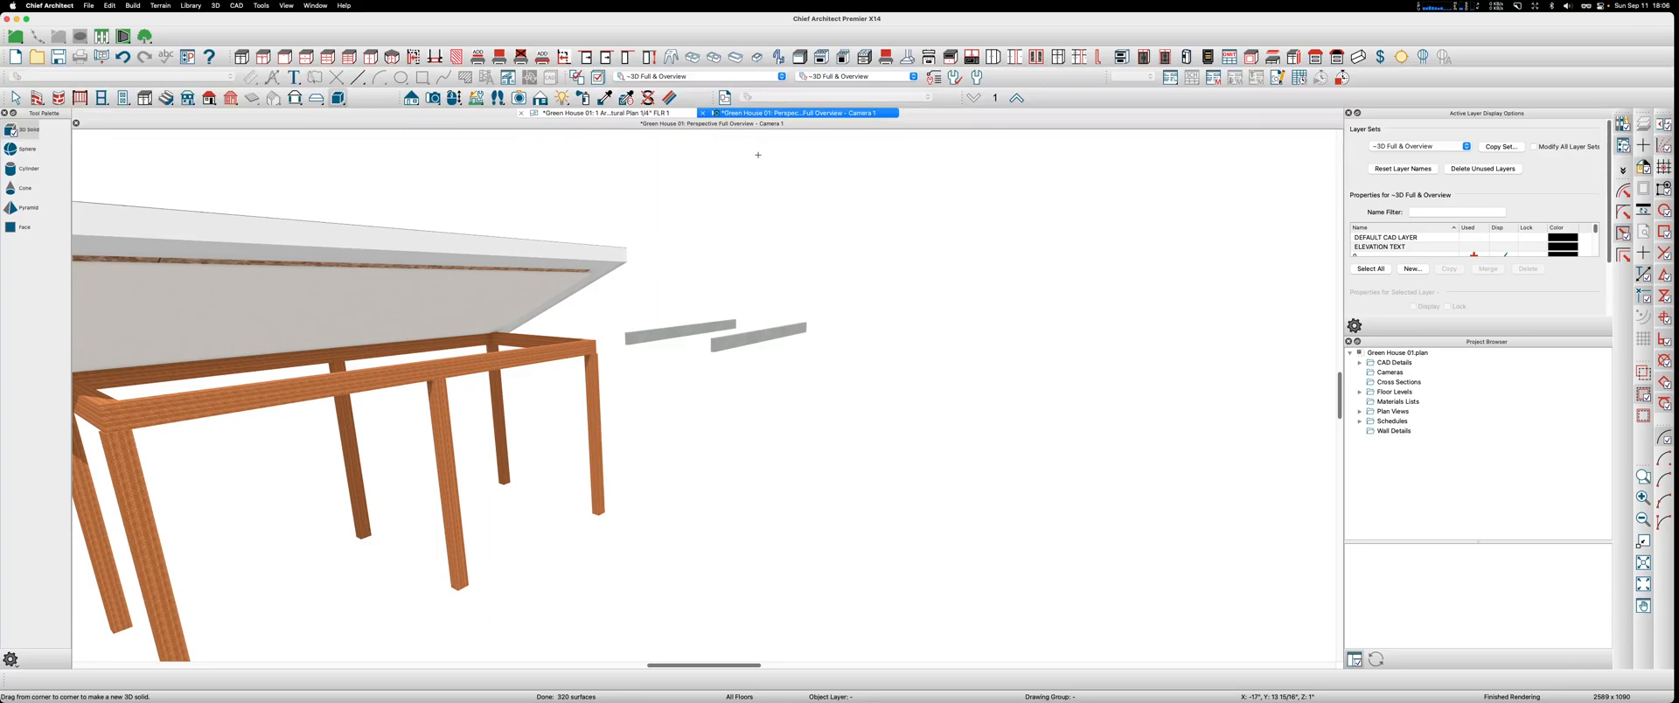
{"action": "mouse_move", "coordinate": [853, 680]}
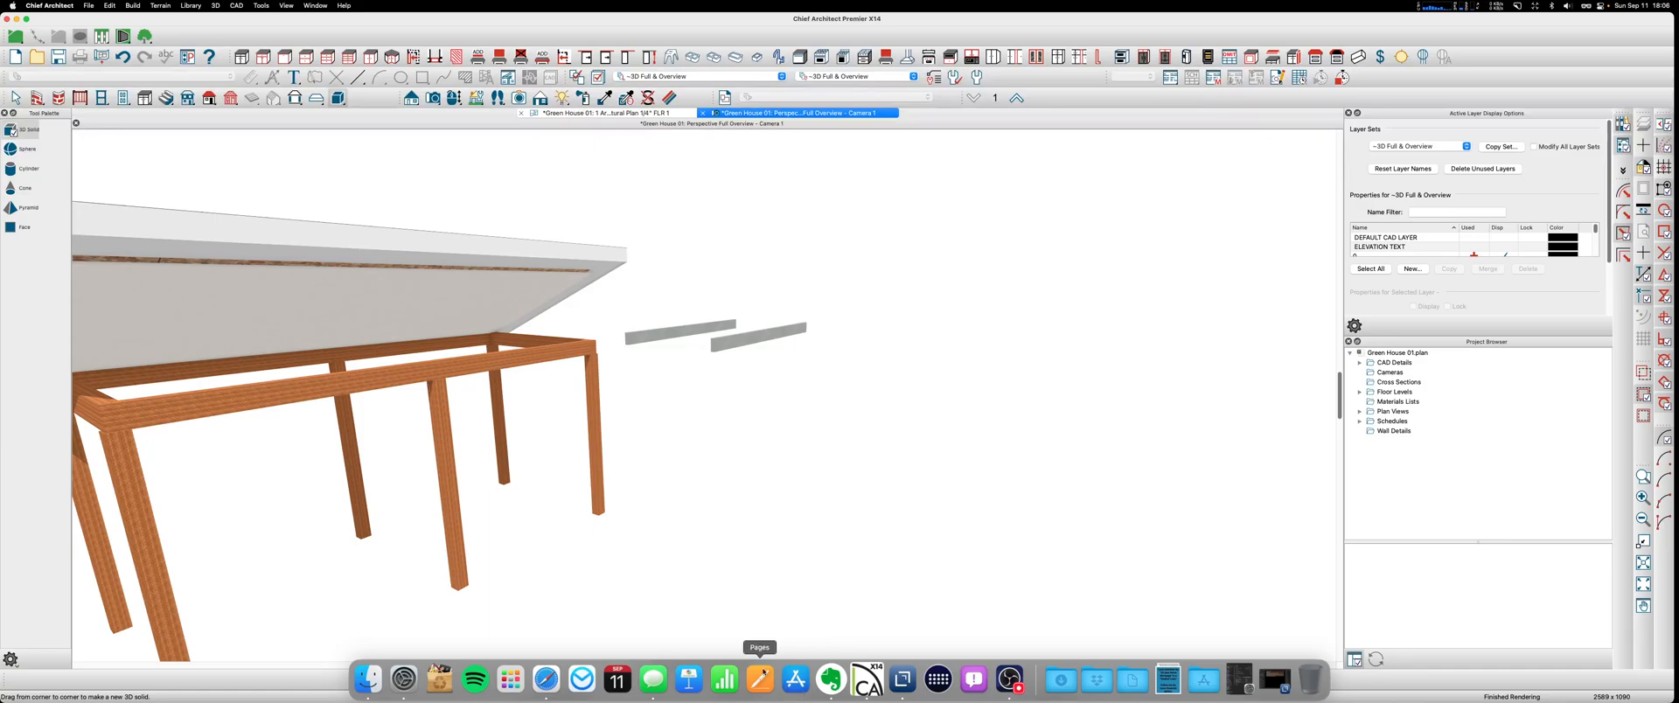
{"action": "left_click", "coordinate": [644, 112]}
{"action": "left_click", "coordinate": [852, 456]}
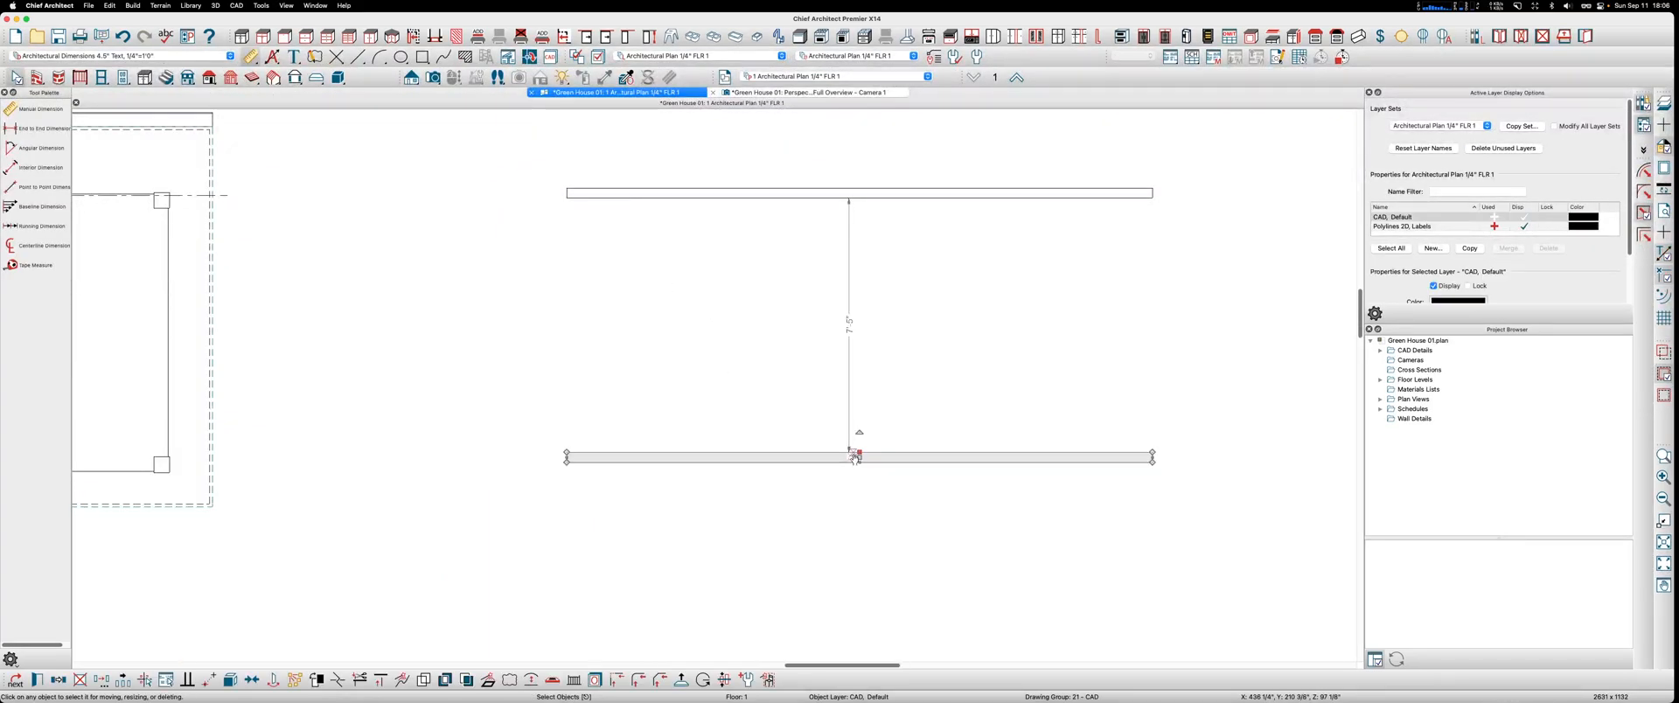
{"action": "double_click", "coordinate": [855, 457]}
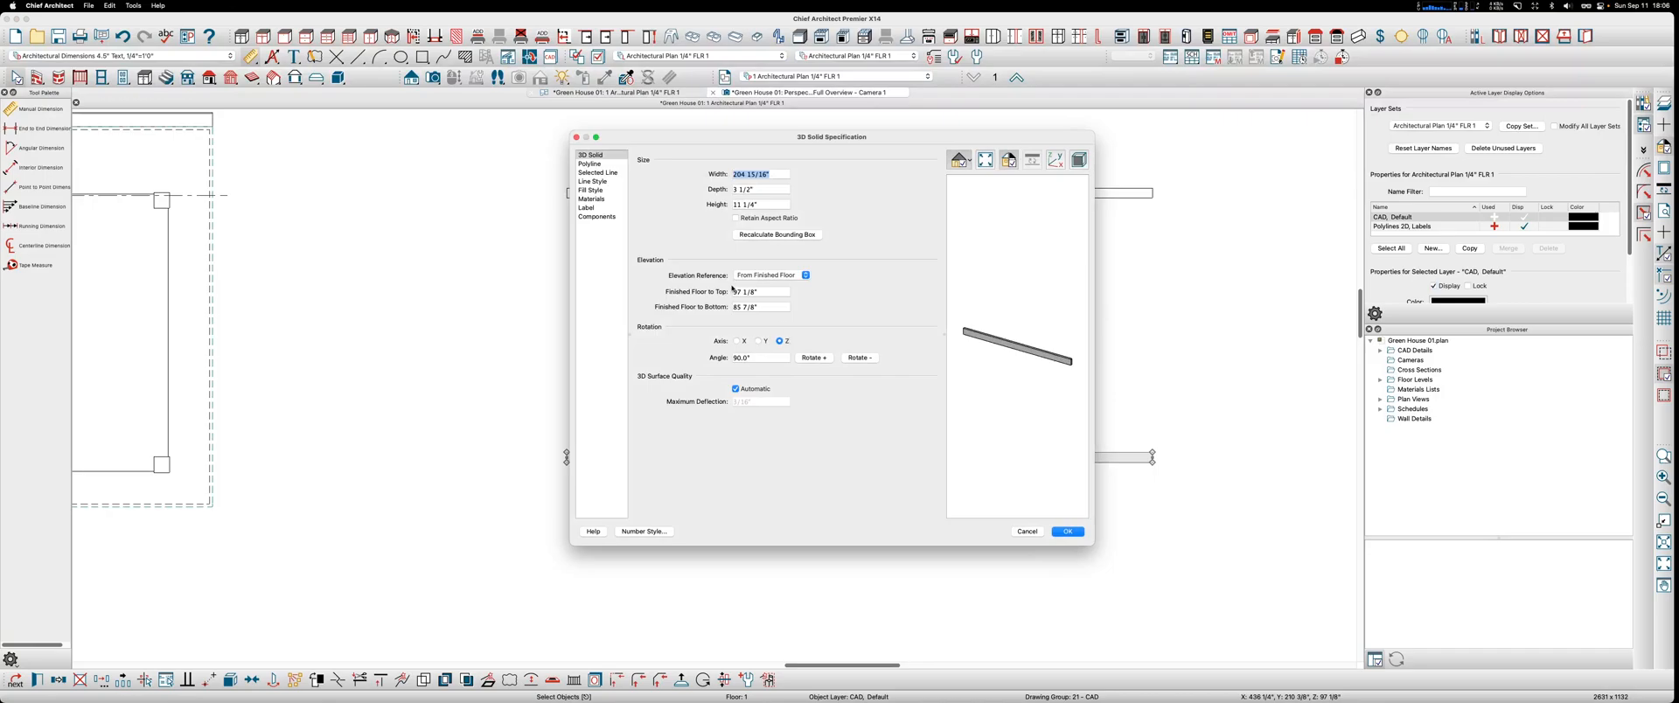
{"action": "left_click", "coordinate": [767, 292]}
{"action": "key", "text": "Return"}
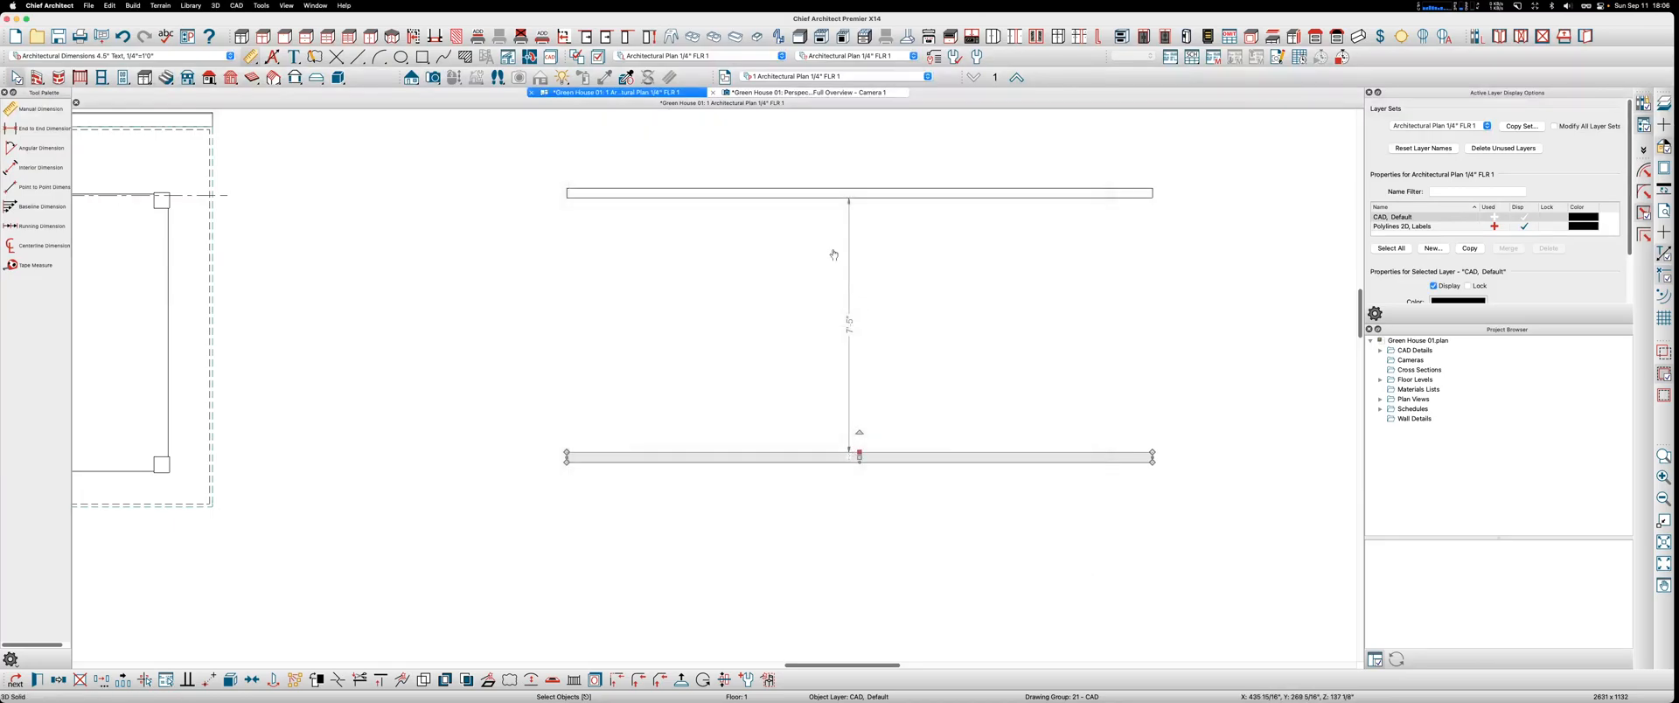
Step: Copy the CA-B Pressure Treated Lumber material from the existing frame onto both beam solids in the 3D view
{"action": "left_click", "coordinate": [819, 94]}
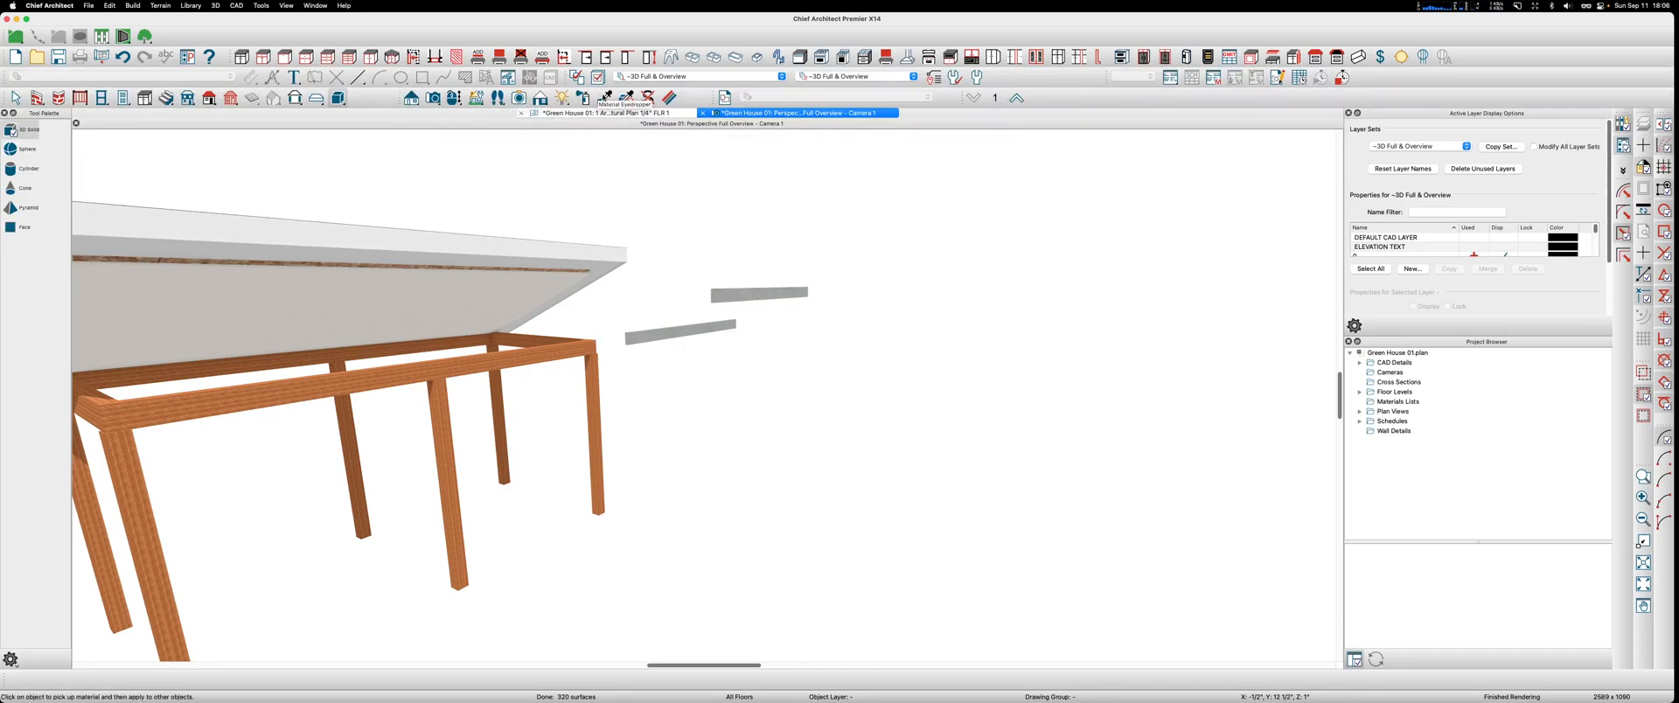
{"action": "left_click", "coordinate": [561, 351]}
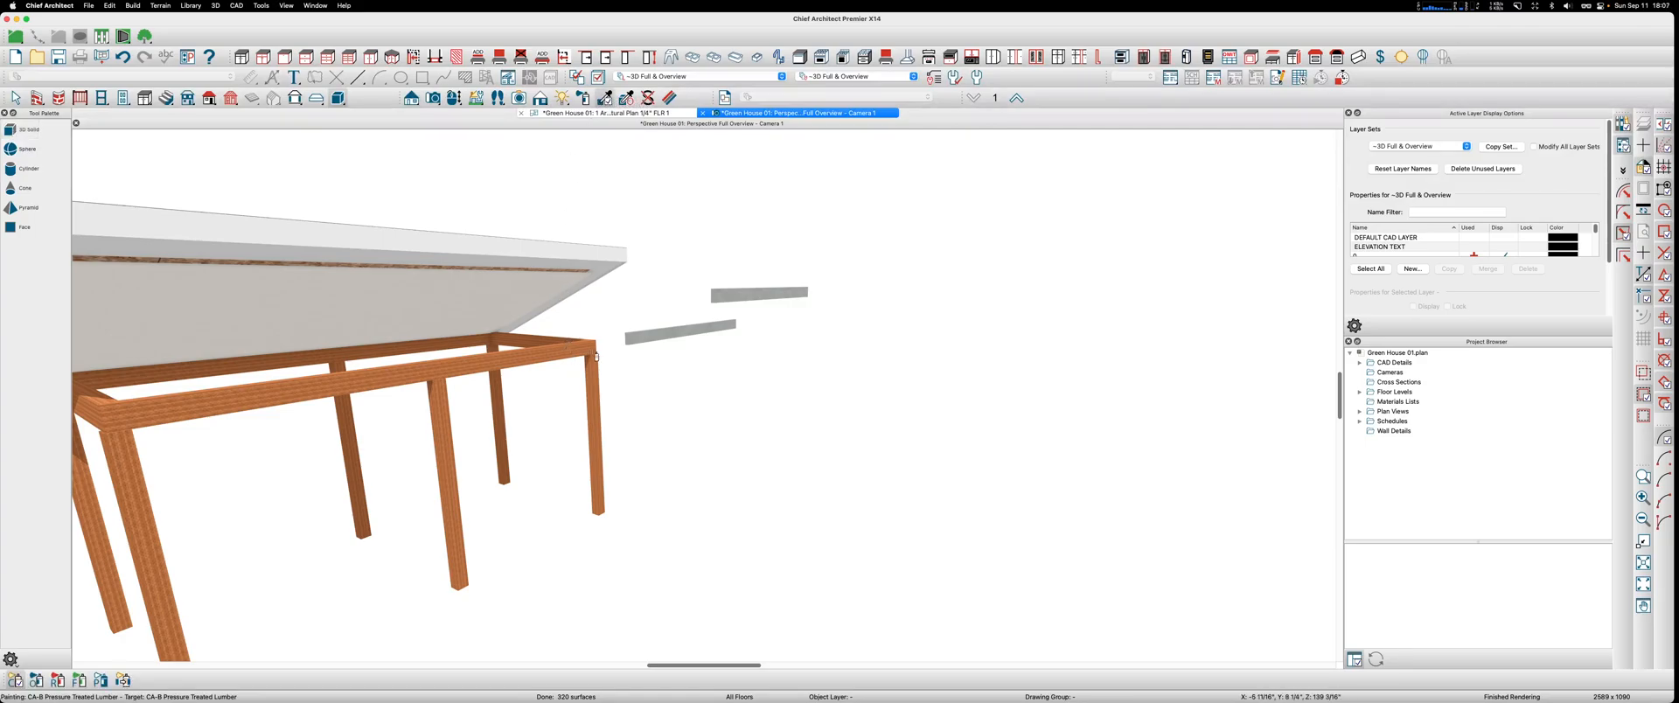
{"action": "left_click", "coordinate": [691, 338]}
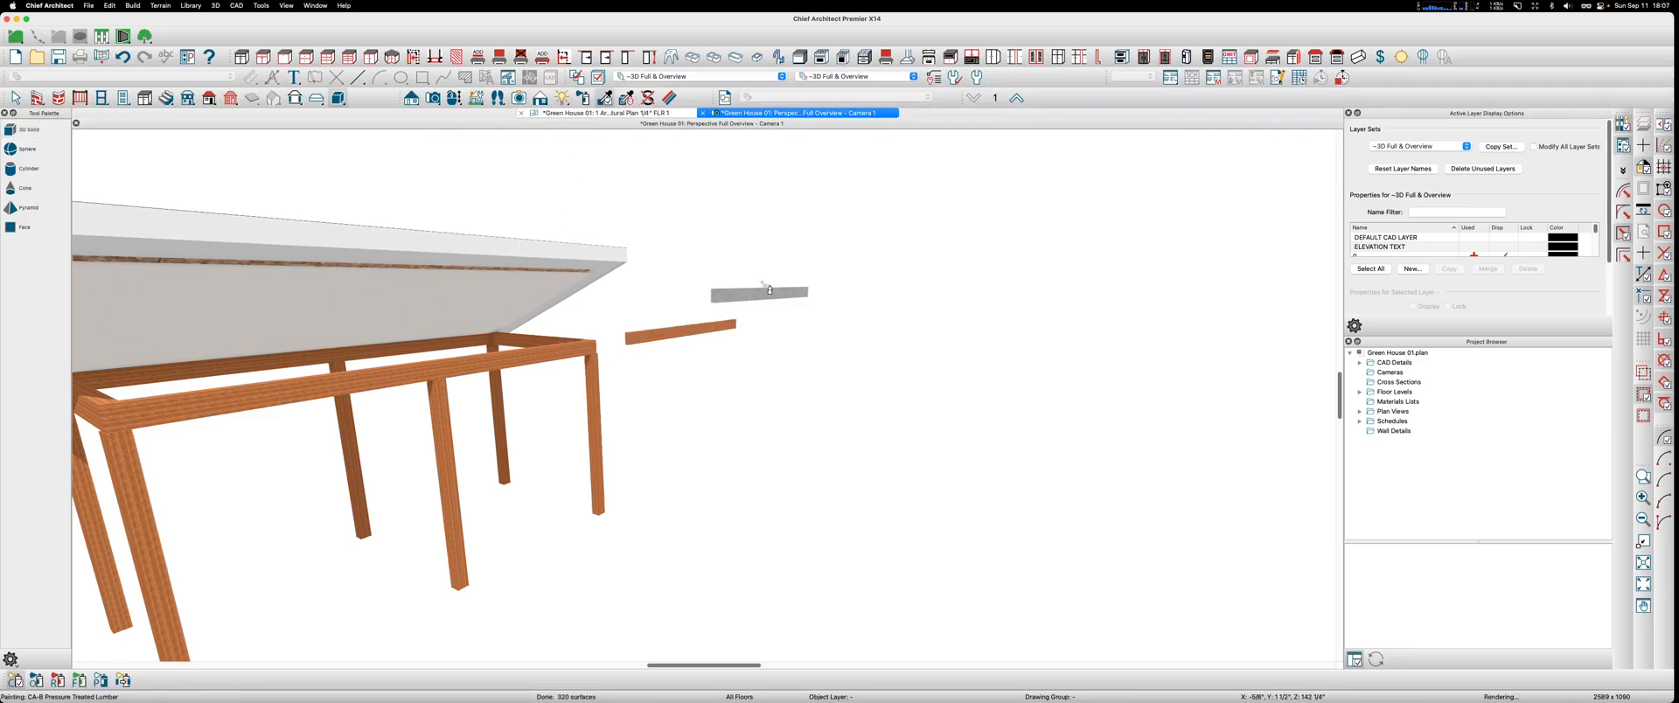
{"action": "left_click", "coordinate": [769, 297]}
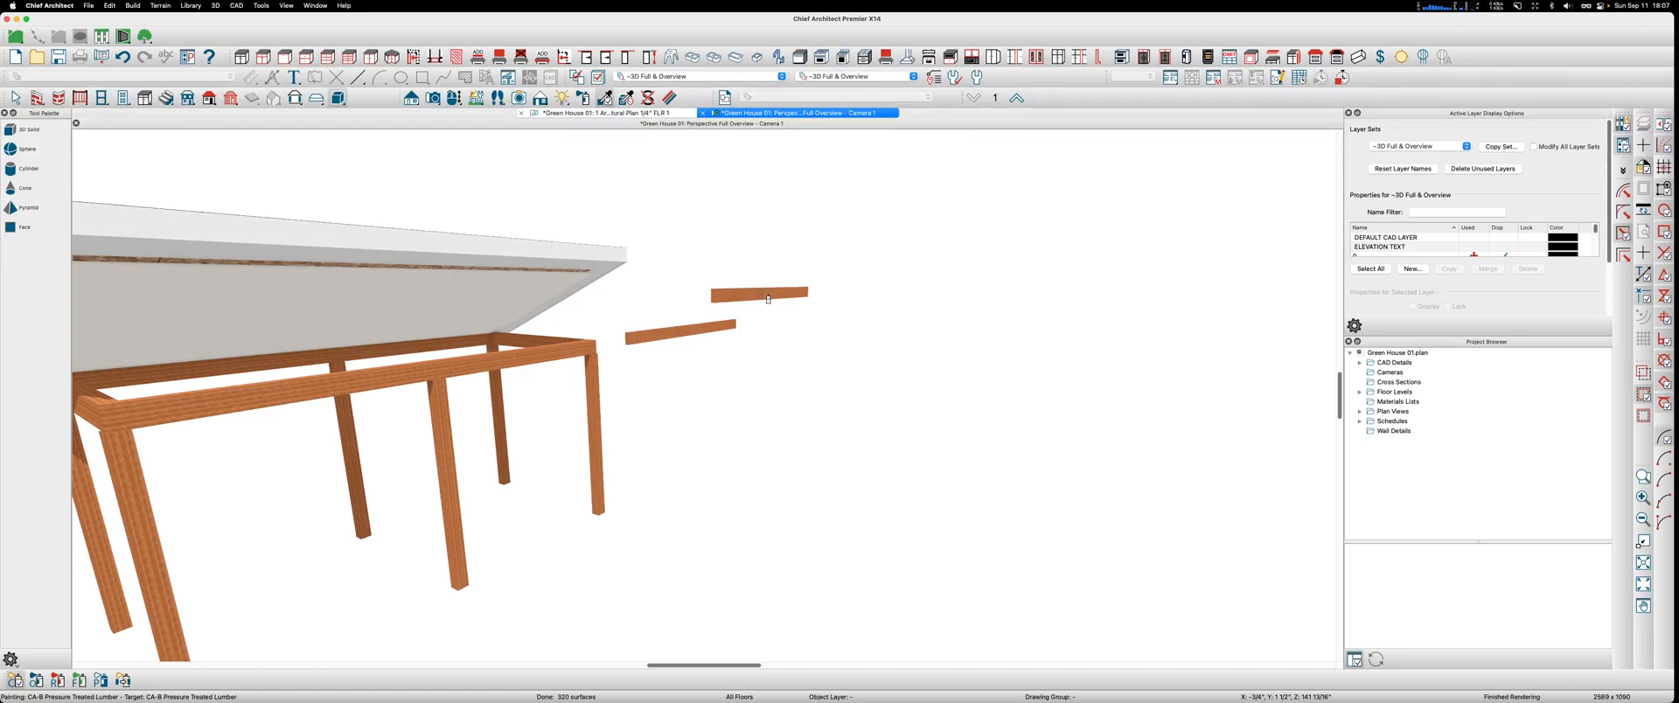
Step: Place a post with footing in the plan just above the left end of the lower beam
{"action": "left_click", "coordinate": [627, 112]}
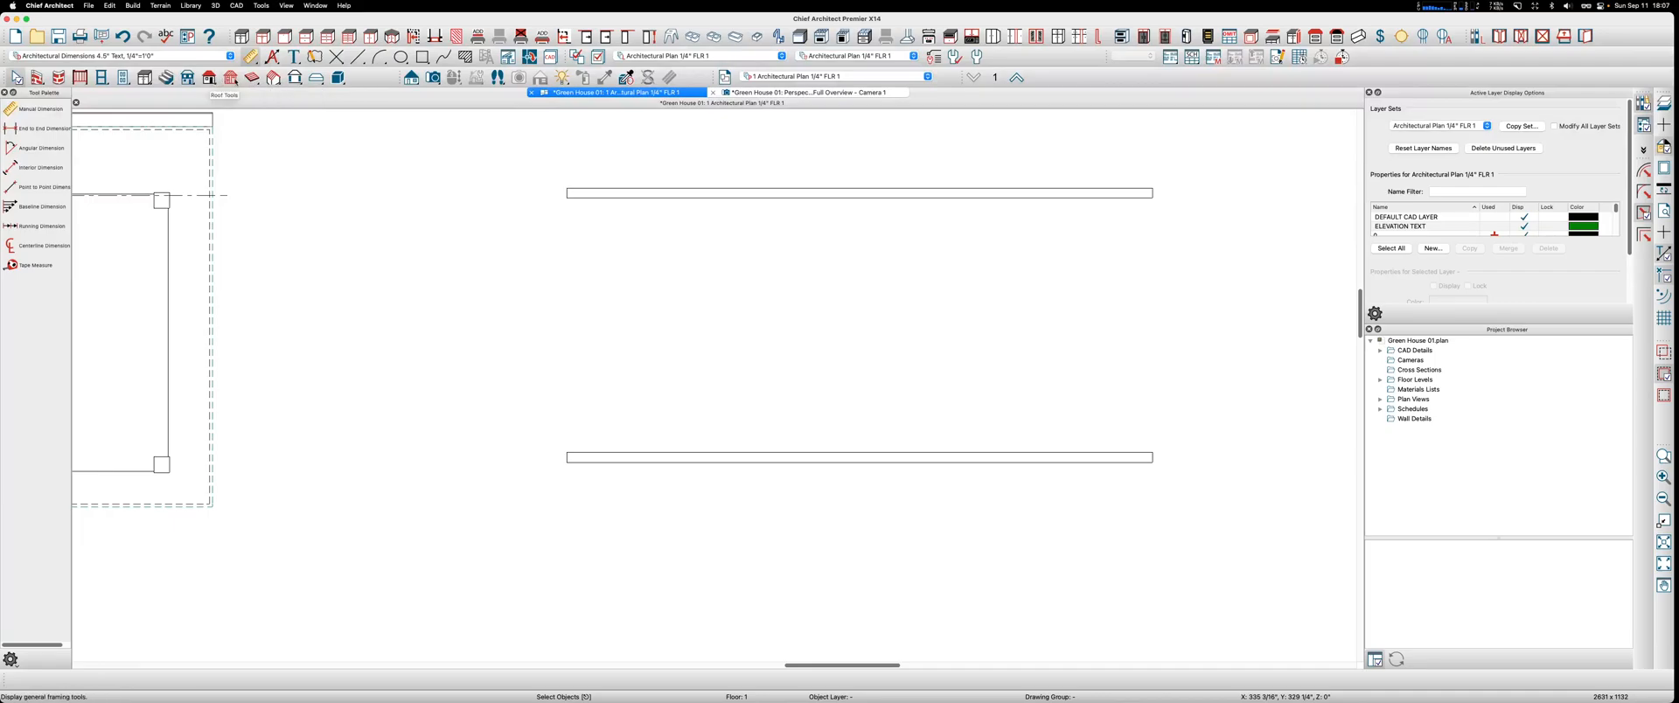
{"action": "left_click", "coordinate": [232, 79]}
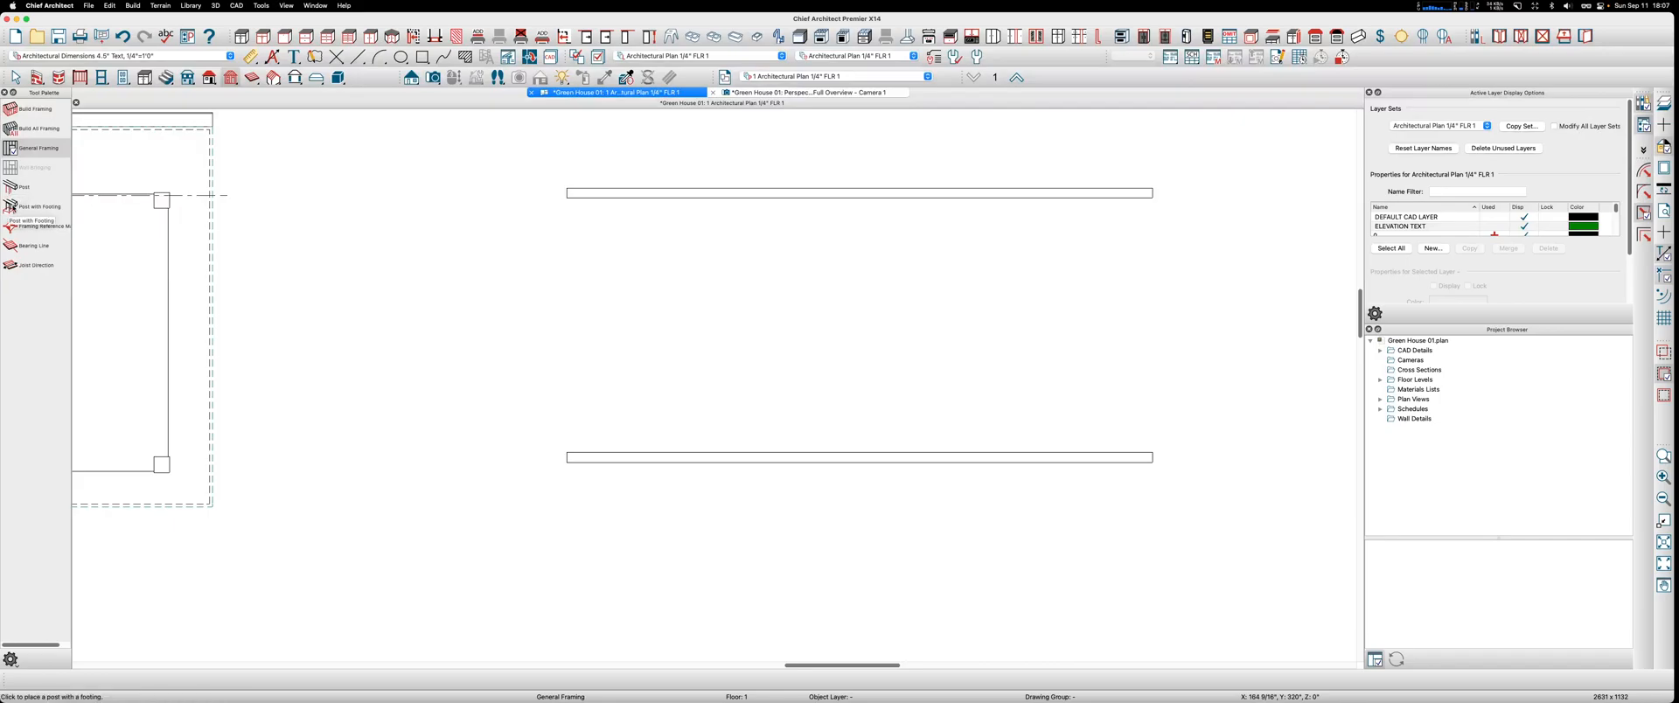
{"action": "left_click", "coordinate": [10, 207]}
{"action": "scroll", "coordinate": [524, 463], "scroll_direction": "up", "scroll_amount": 3}
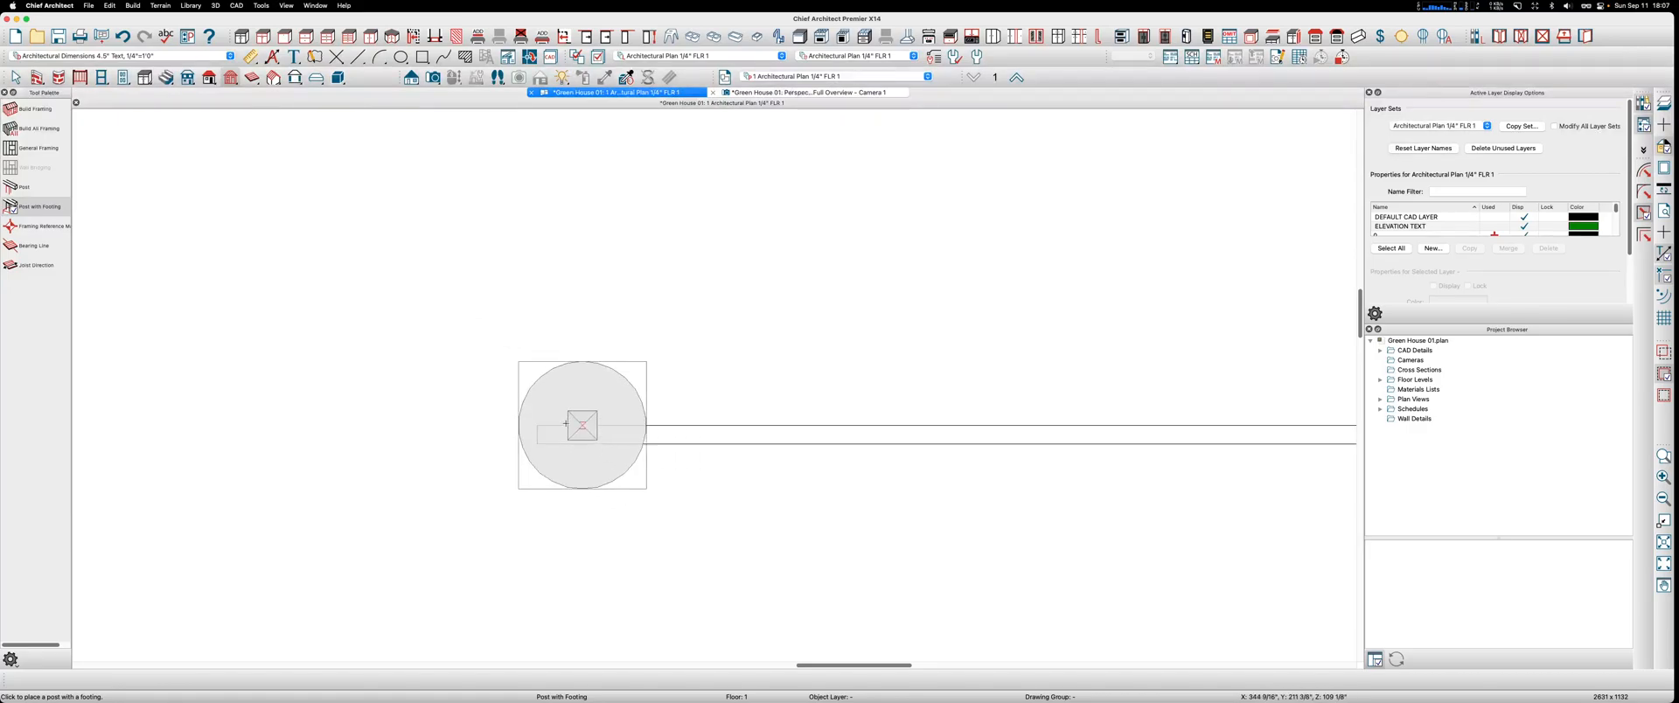
{"action": "left_click", "coordinate": [612, 353]}
Step: Move the post and its footing point to point so the post's lower-left corner meets the lower beam's lower-left corner
{"action": "scroll", "coordinate": [612, 353], "scroll_direction": "up", "scroll_amount": 2}
{"action": "key", "text": "space"}
{"action": "left_click", "coordinate": [591, 382]}
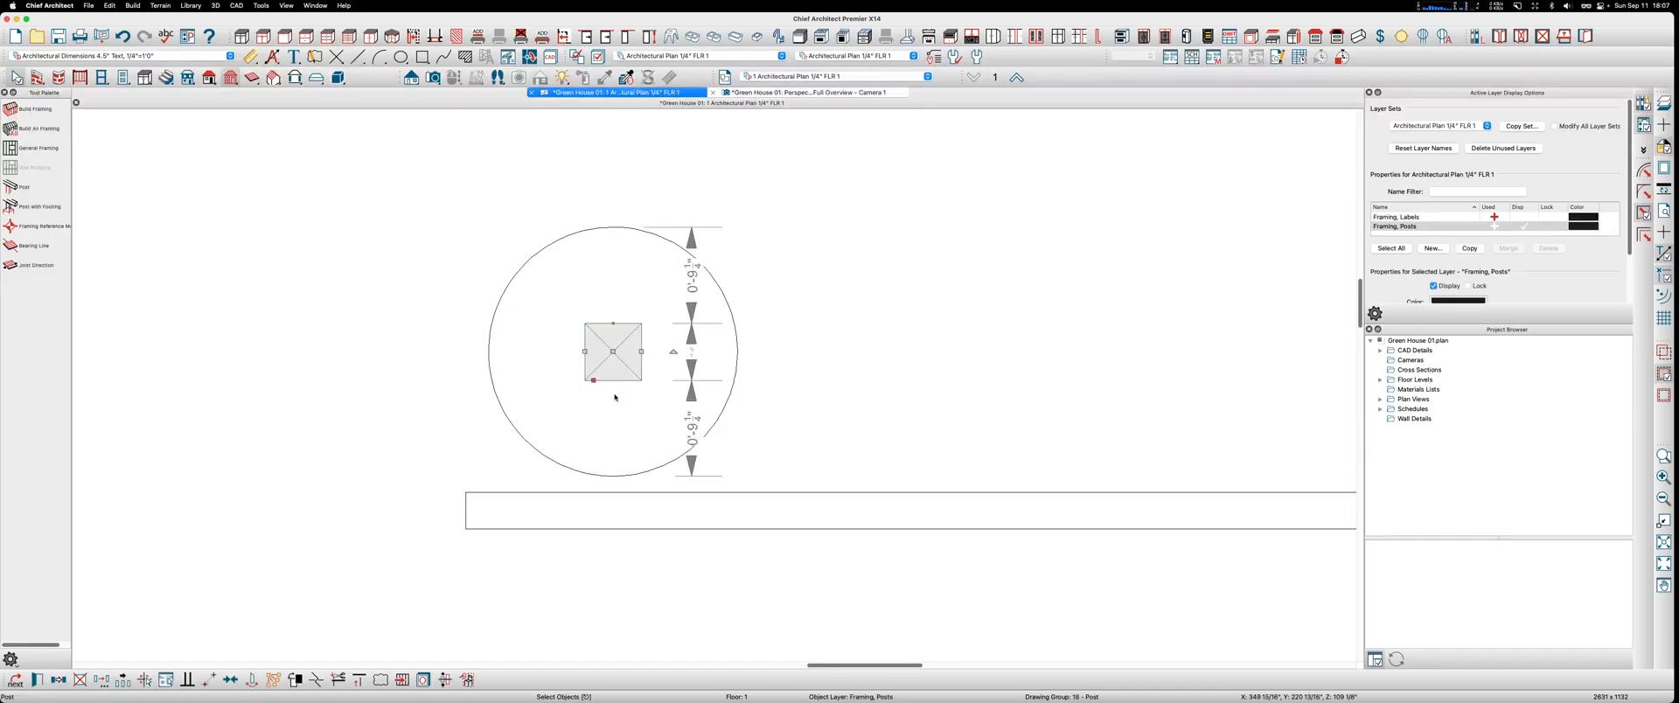
{"action": "left_click", "coordinate": [787, 409]}
{"action": "left_click_drag", "start_coordinate": [395, 184], "coordinate": [811, 504]}
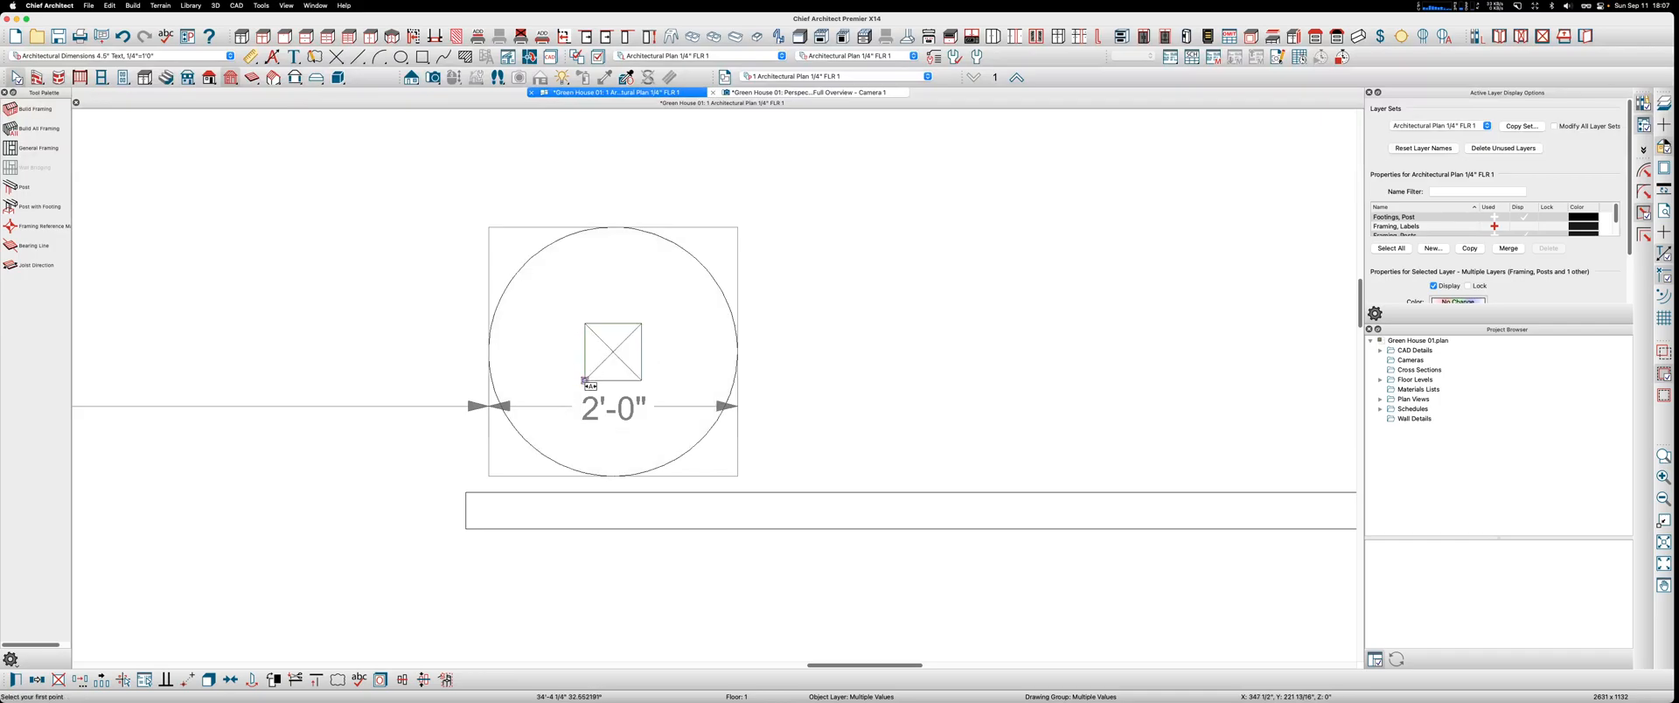
{"action": "left_click", "coordinate": [585, 380]}
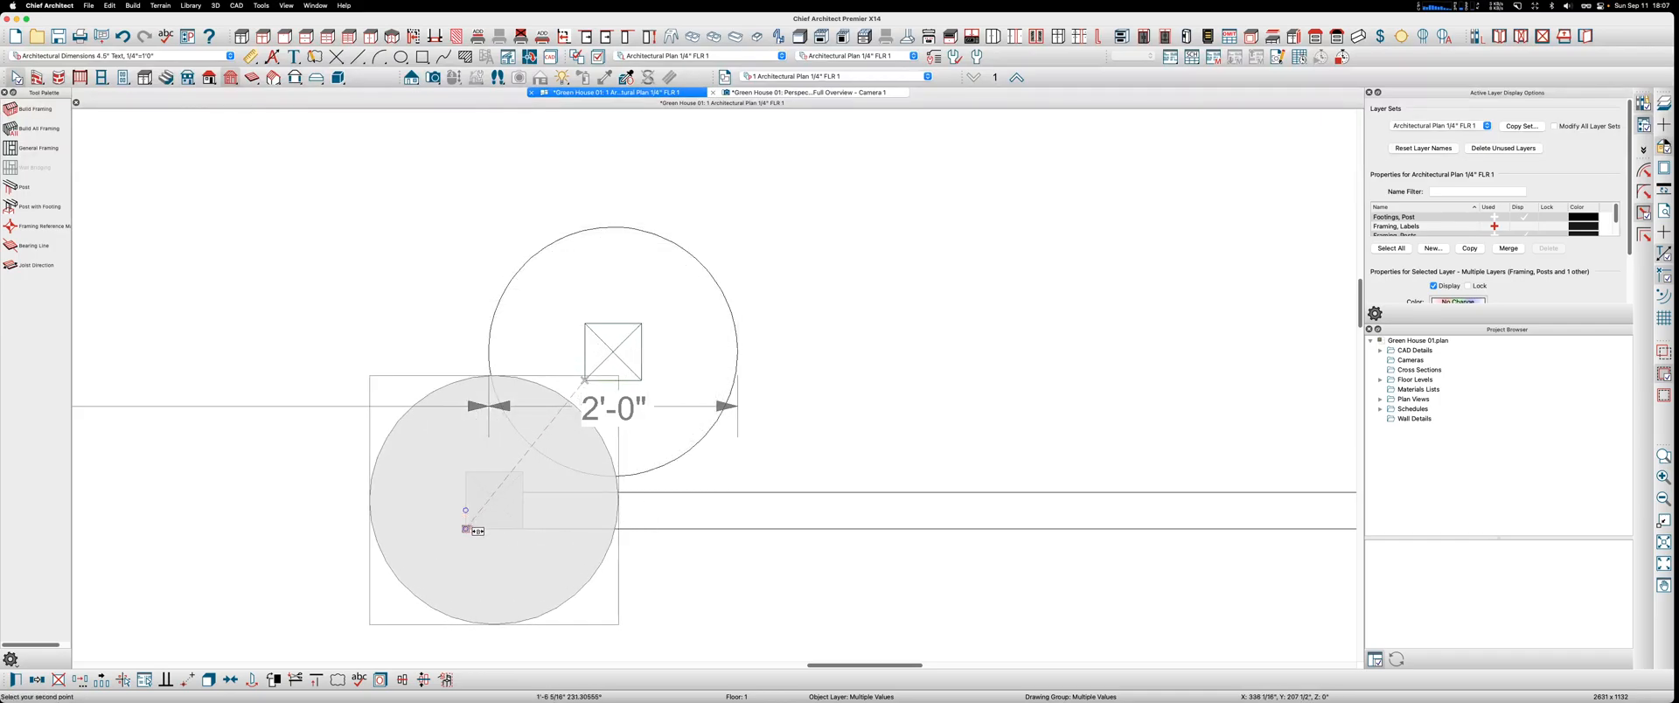
{"action": "left_click", "coordinate": [467, 528]}
Step: Copy the post and footing to the upper beam, aligning the post's upper-left corner with the beam's upper-left corner
{"action": "scroll", "coordinate": [500, 408], "scroll_direction": "down", "scroll_amount": 3}
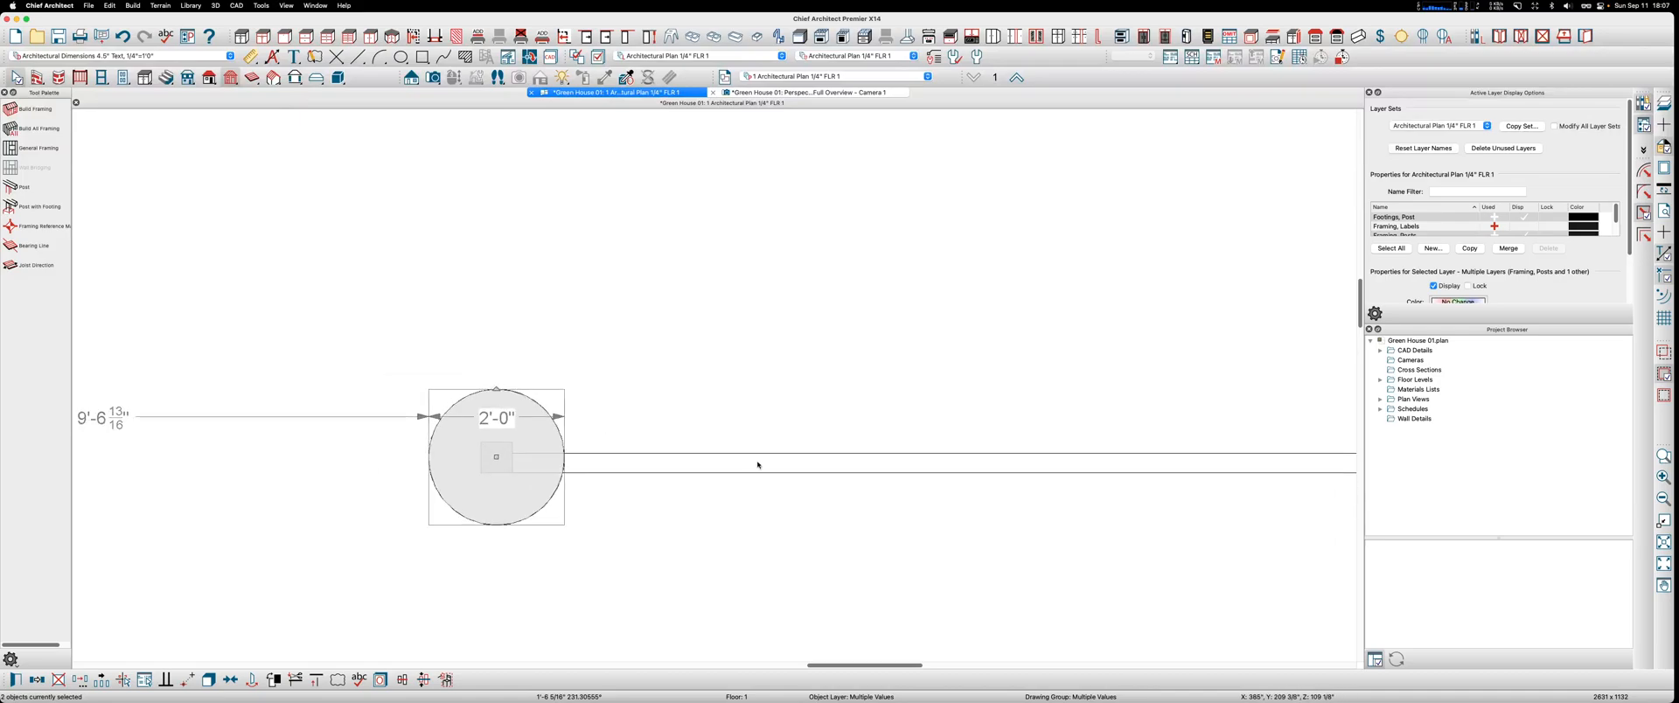
{"action": "scroll", "coordinate": [757, 459], "scroll_direction": "down", "scroll_amount": 3}
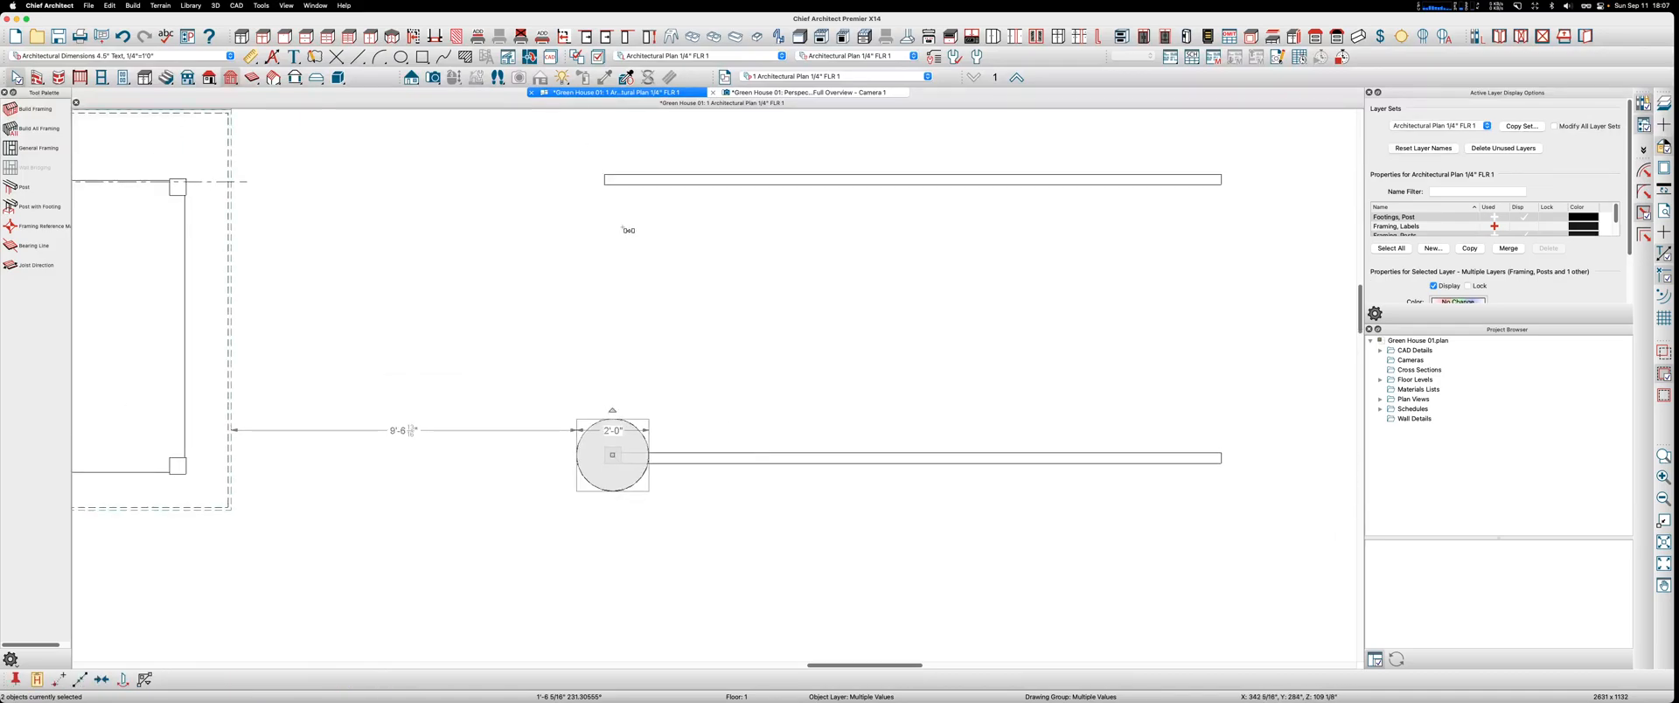
{"action": "scroll", "coordinate": [609, 154], "scroll_direction": "up", "scroll_amount": 3}
{"action": "scroll", "coordinate": [609, 153], "scroll_direction": "up", "scroll_amount": 1}
{"action": "left_click", "coordinate": [605, 292]}
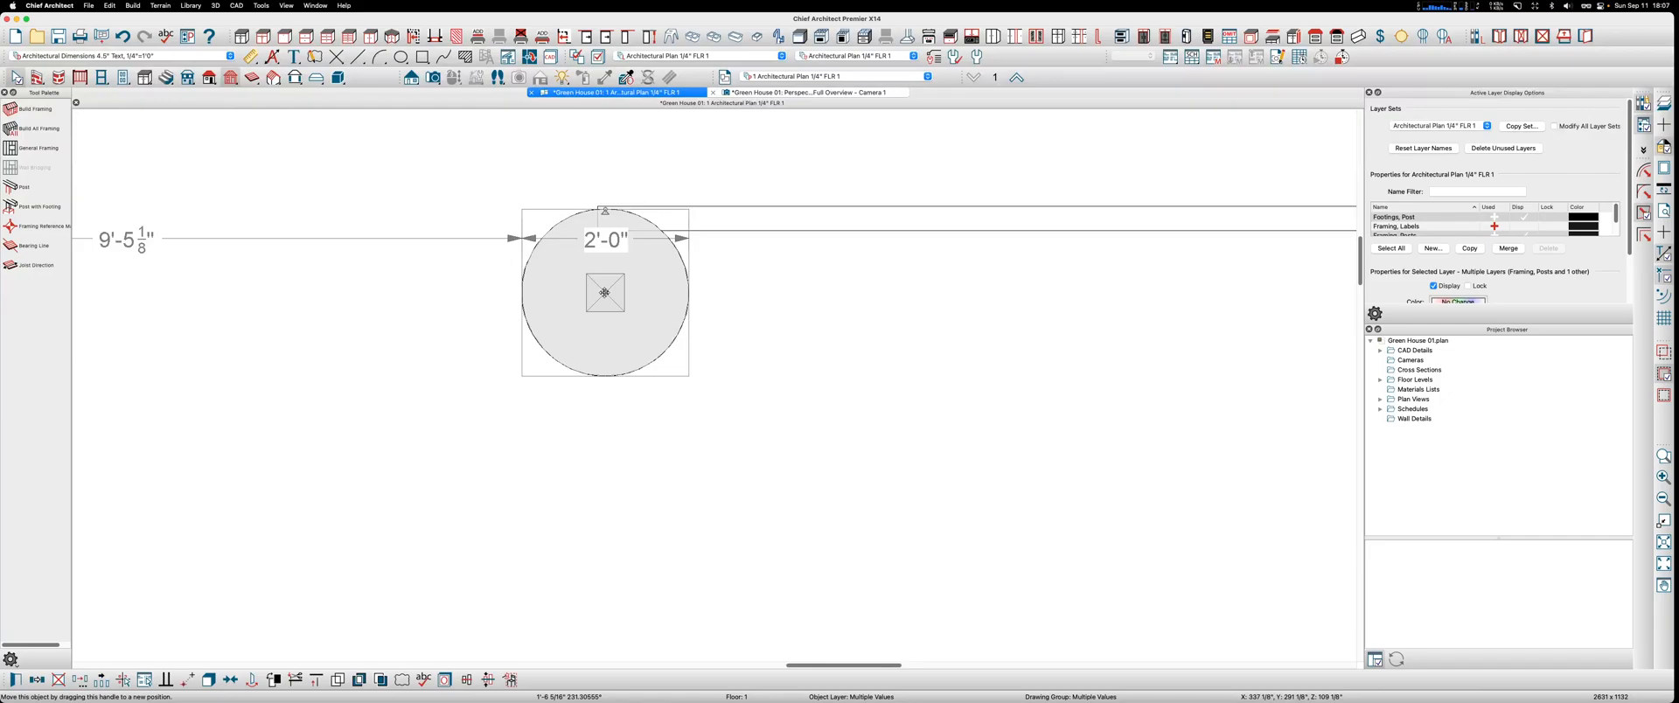
{"action": "key", "text": "m"}
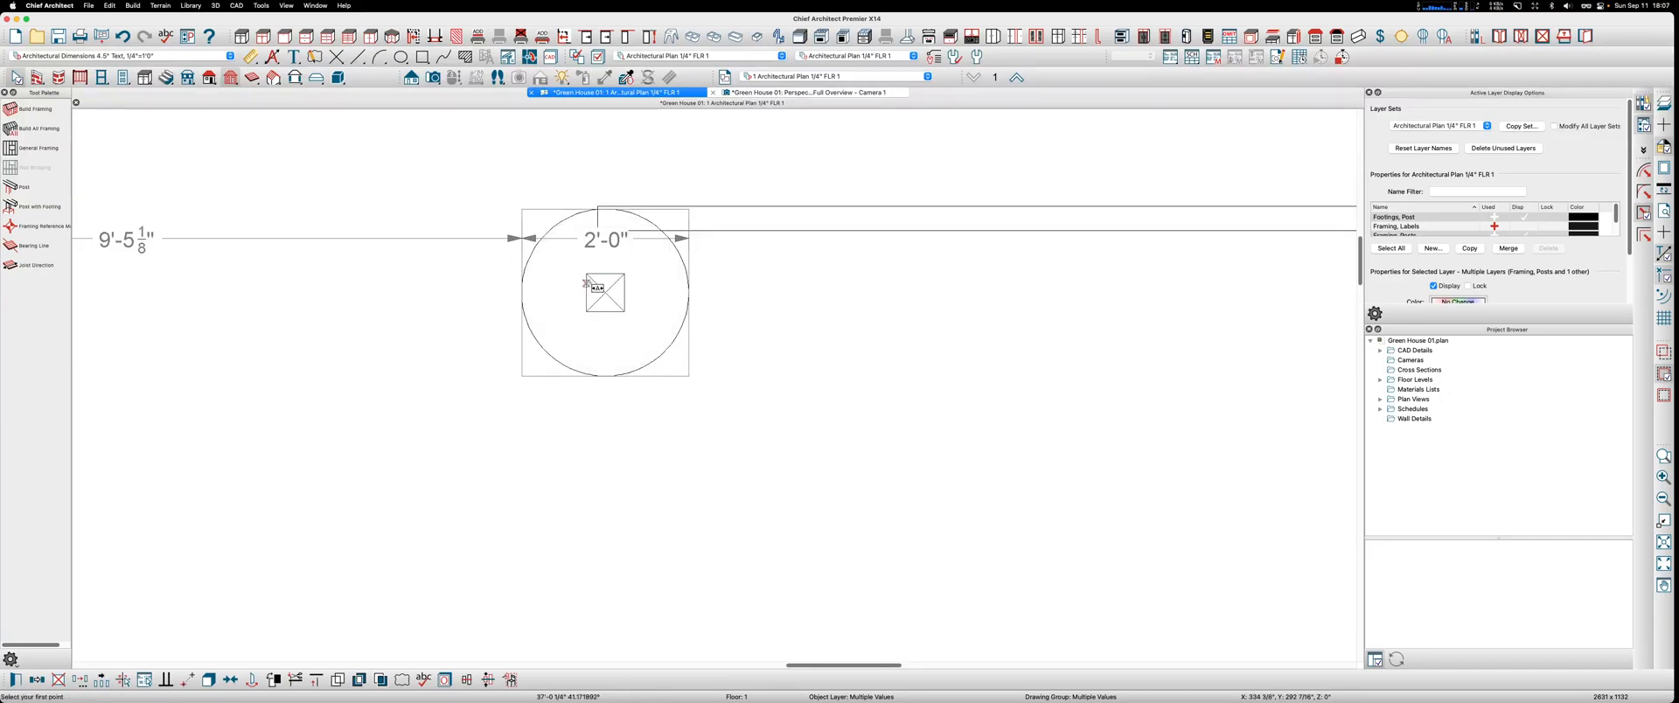
{"action": "left_click", "coordinate": [586, 274]}
{"action": "left_click", "coordinate": [597, 206]}
Step: Mirror copies of both left posts and footings about the beams' midpoint to their right ends
{"action": "scroll", "coordinate": [560, 311], "scroll_direction": "down", "scroll_amount": 3}
{"action": "left_click_drag", "start_coordinate": [511, 207], "coordinate": [620, 553]}
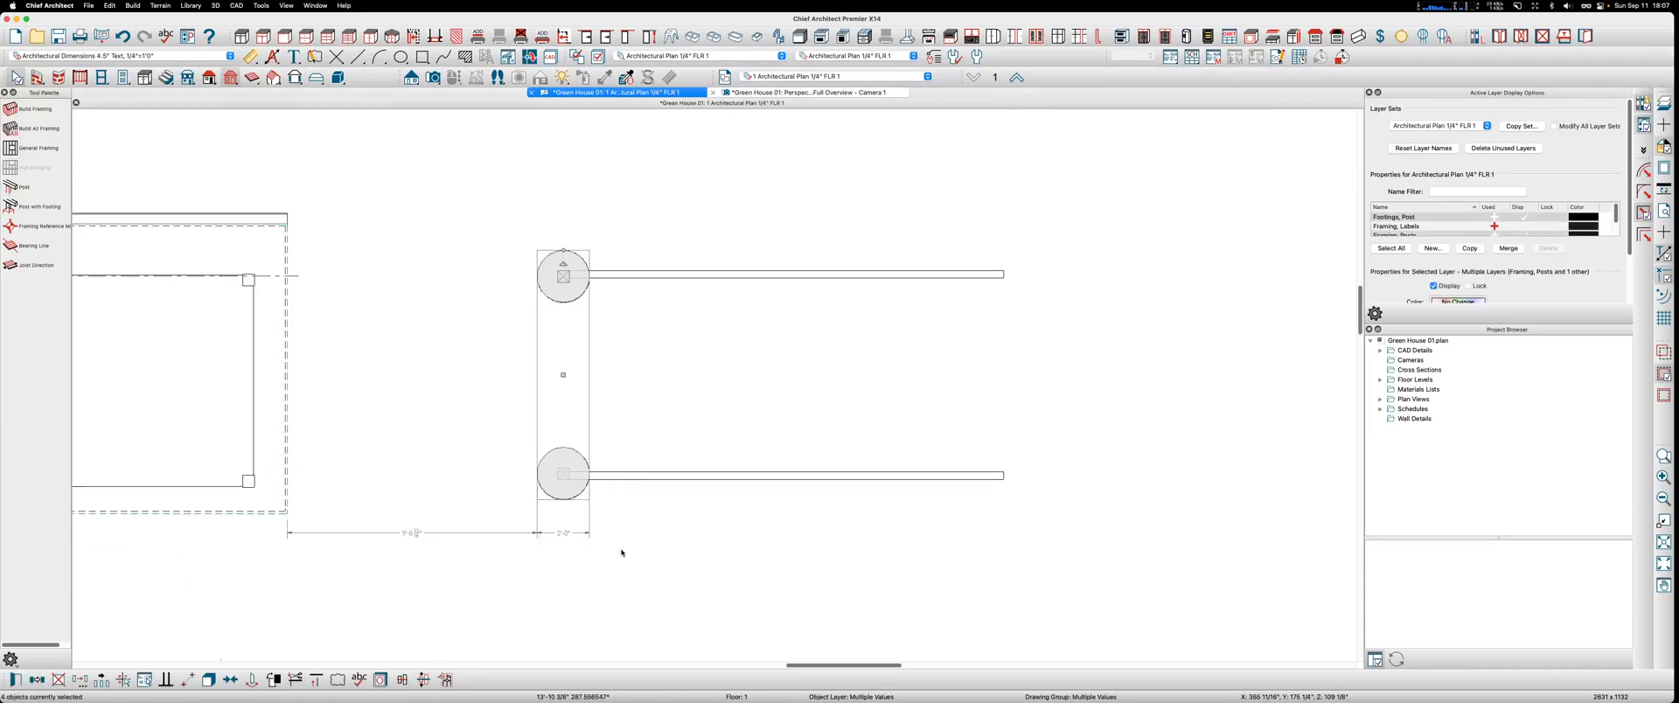
{"action": "key", "text": "m"}
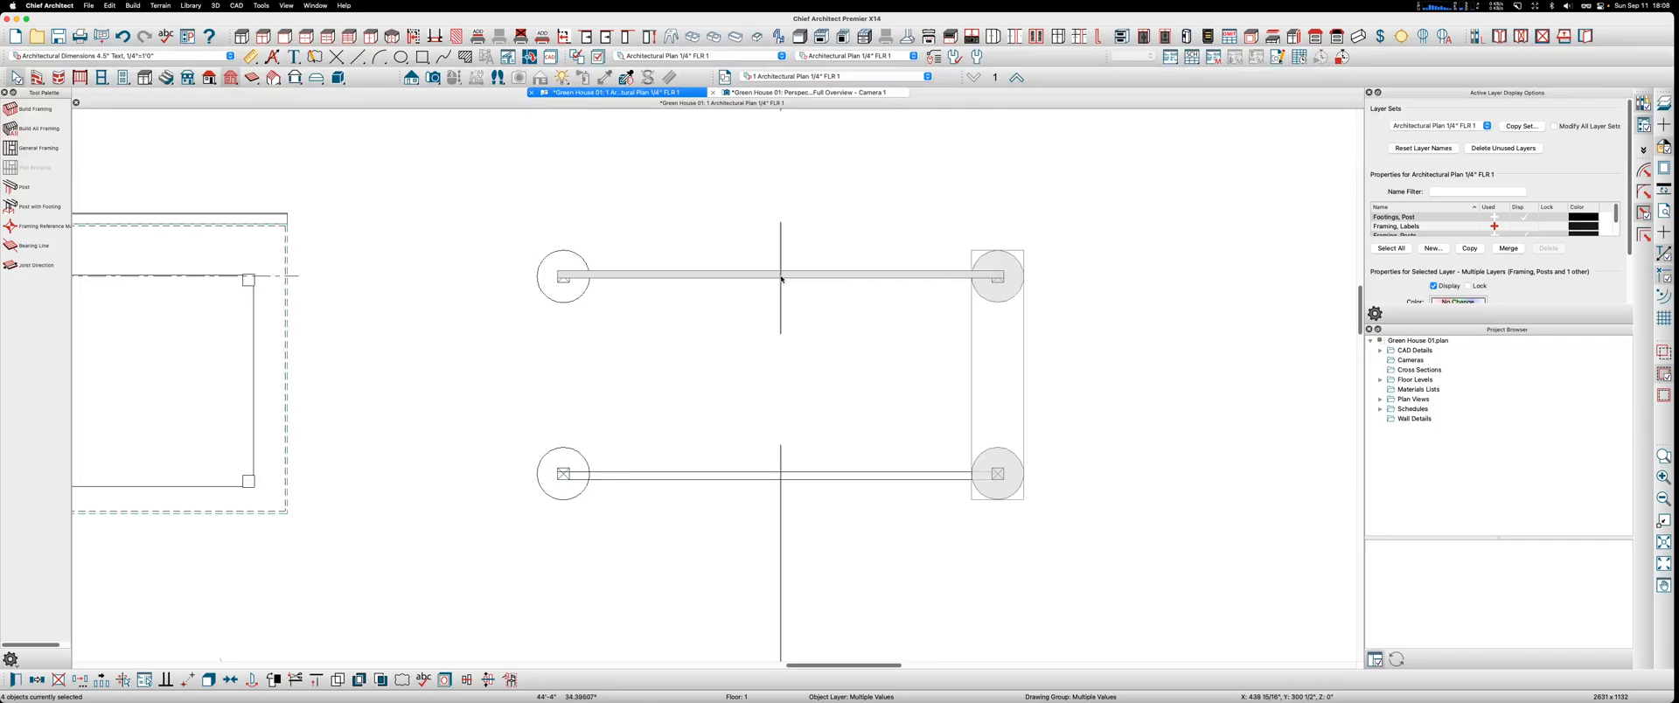
{"action": "left_click", "coordinate": [780, 279]}
{"action": "left_click", "coordinate": [1071, 266]}
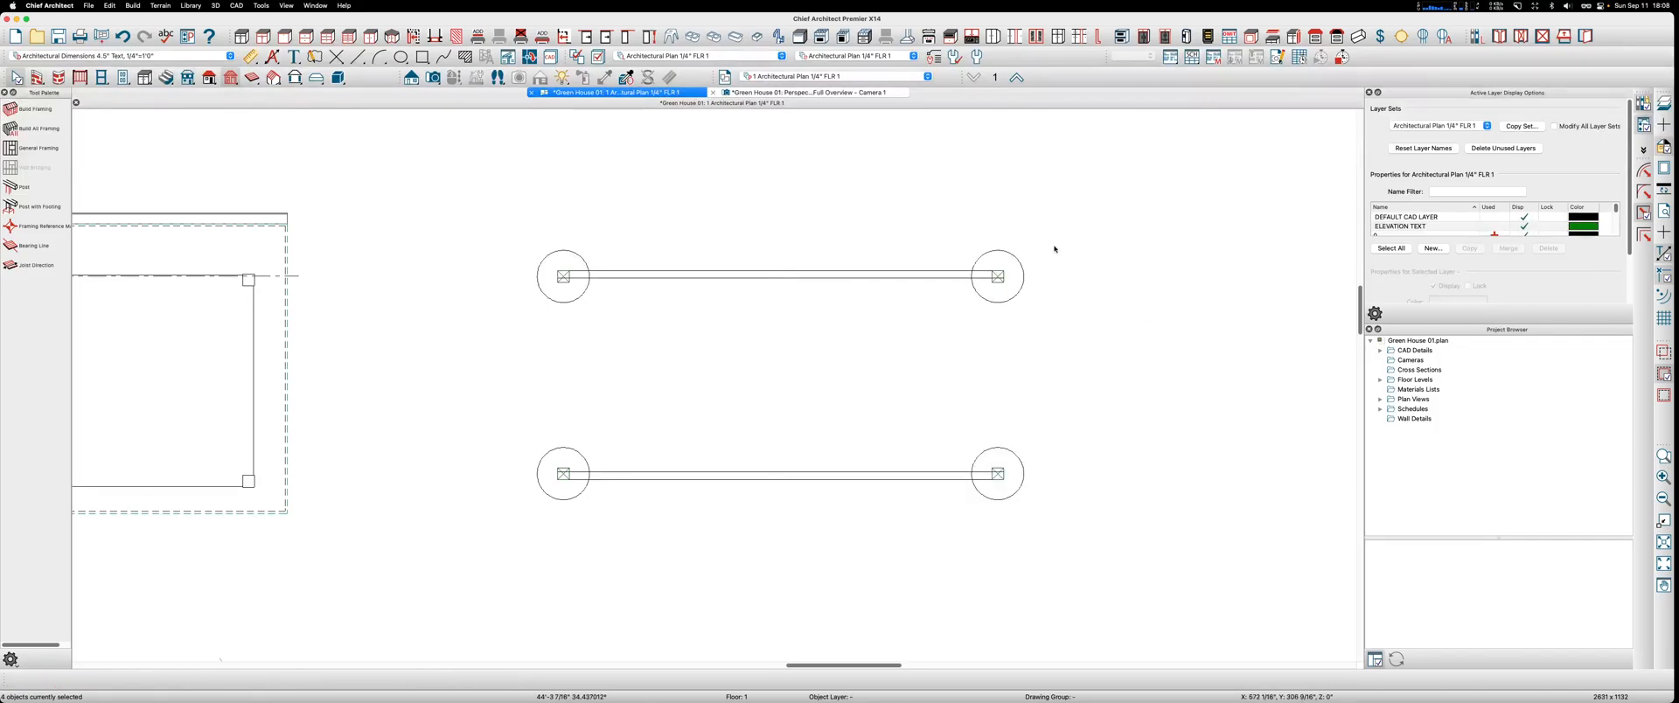
Step: Inspect in the 3D view how the four posts and footings meet the two beams
{"action": "left_click", "coordinate": [770, 92]}
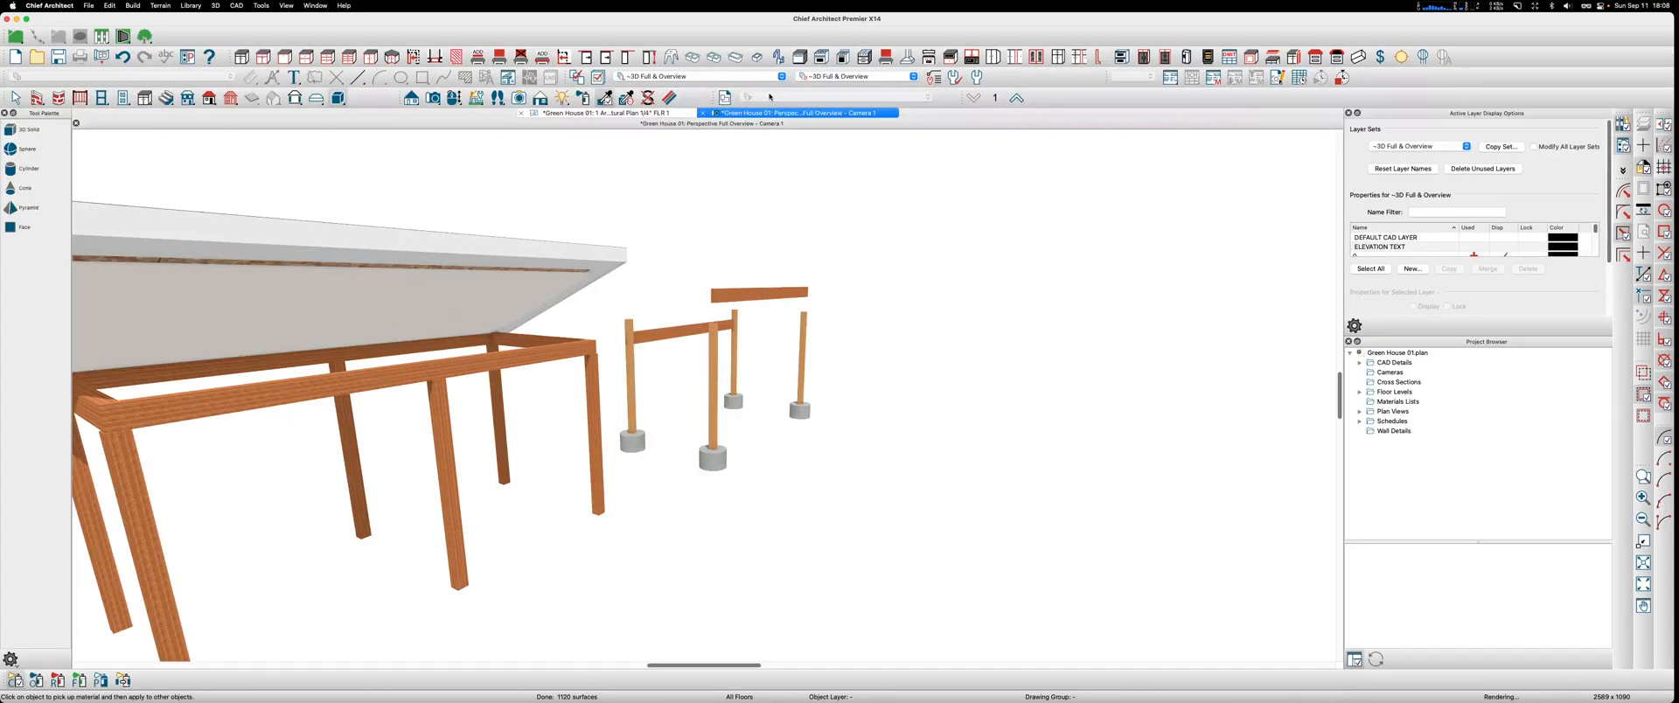
{"action": "scroll", "coordinate": [638, 381], "scroll_direction": "up", "scroll_amount": 5}
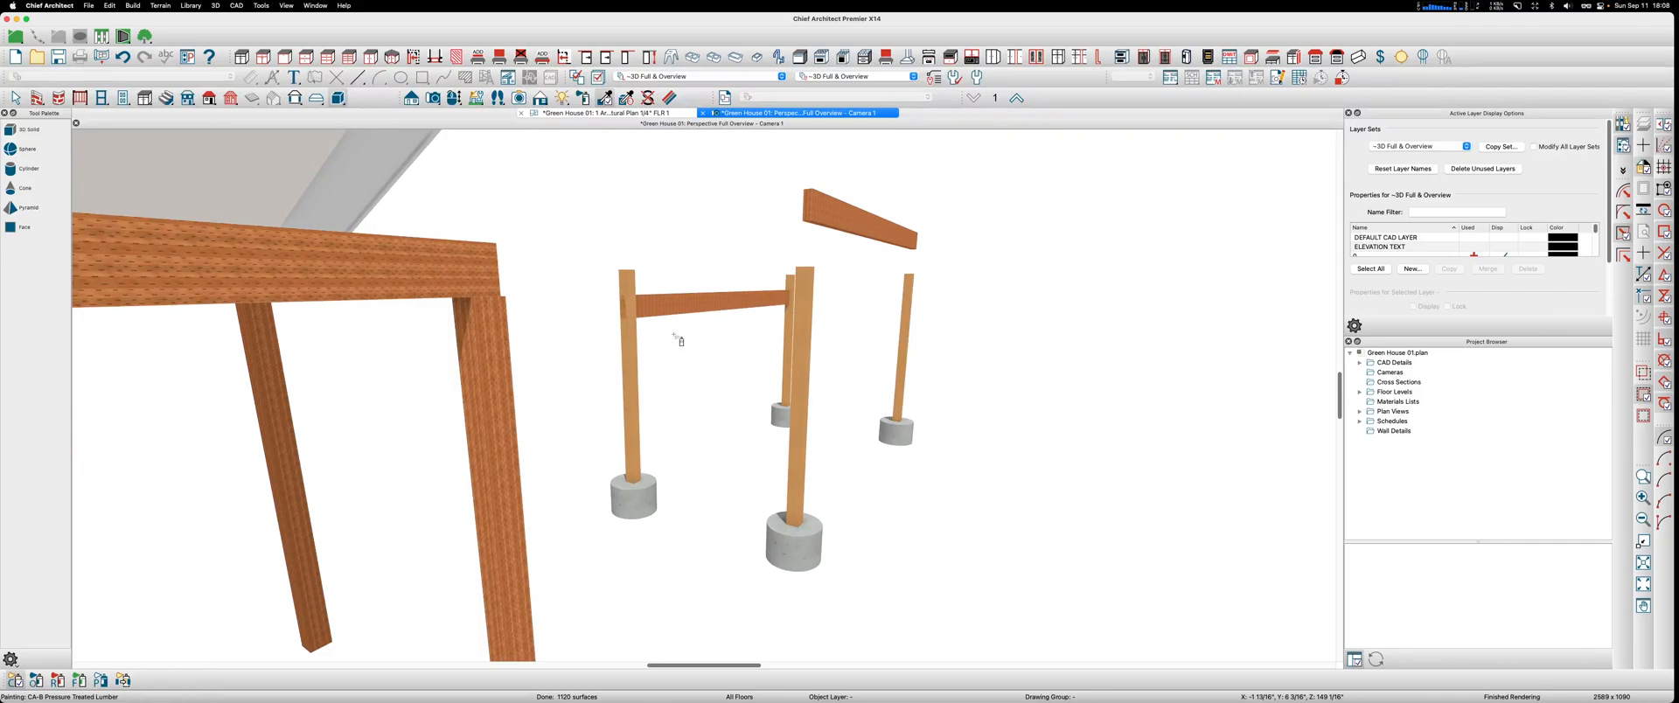
{"action": "key", "text": "Escape"}
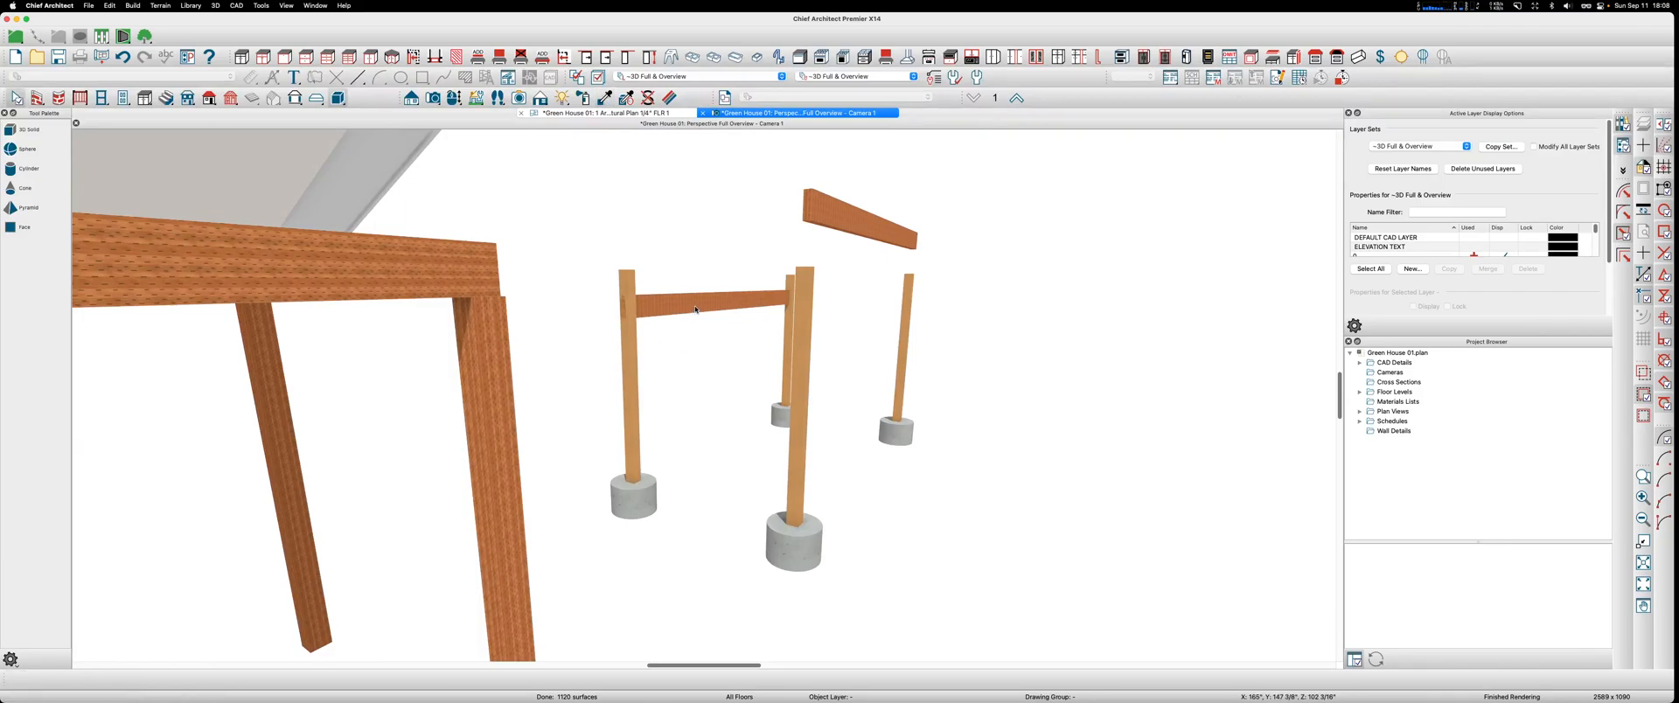
{"action": "left_click", "coordinate": [695, 310]}
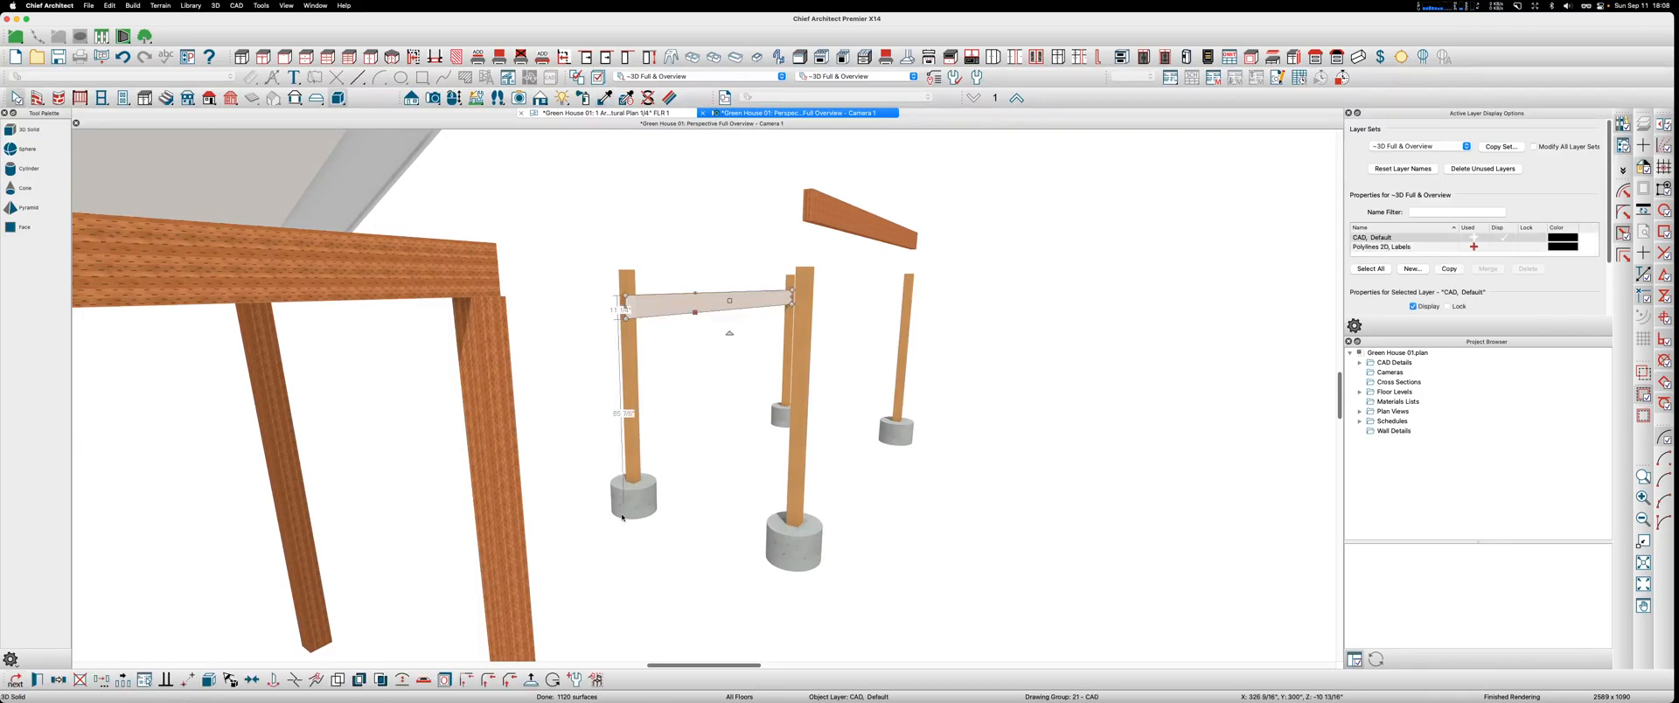
{"action": "scroll", "coordinate": [640, 515], "scroll_direction": "up", "scroll_amount": 5}
{"action": "scroll", "coordinate": [642, 505], "scroll_direction": "down", "scroll_amount": 5}
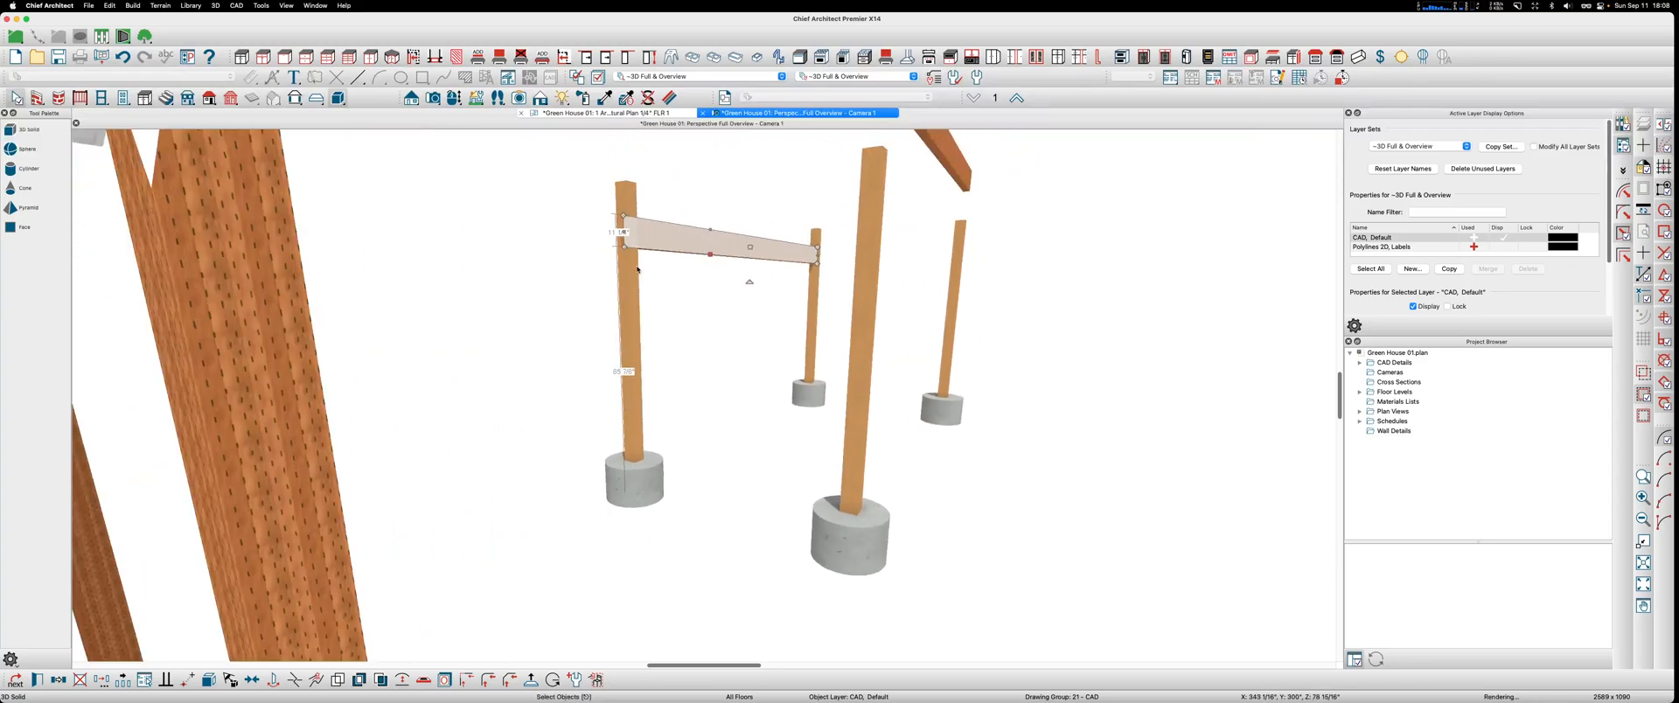
{"action": "key", "text": "Escape"}
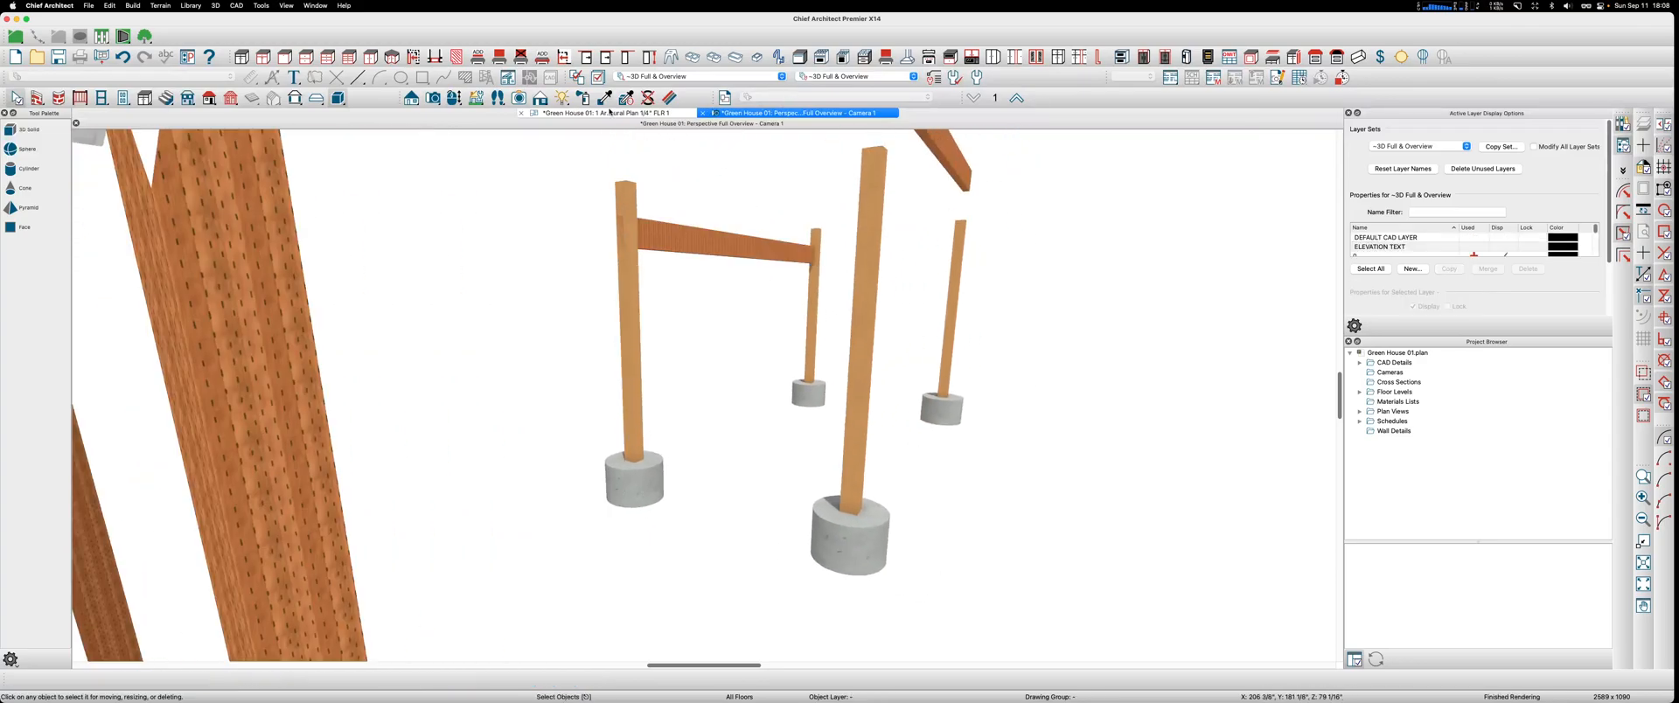
Step: Raise the upper beam in the floor plan by 6", setting its finished floor to top elevation to 103 1/8"
{"action": "left_click", "coordinate": [606, 113]}
{"action": "double_click", "coordinate": [654, 274]}
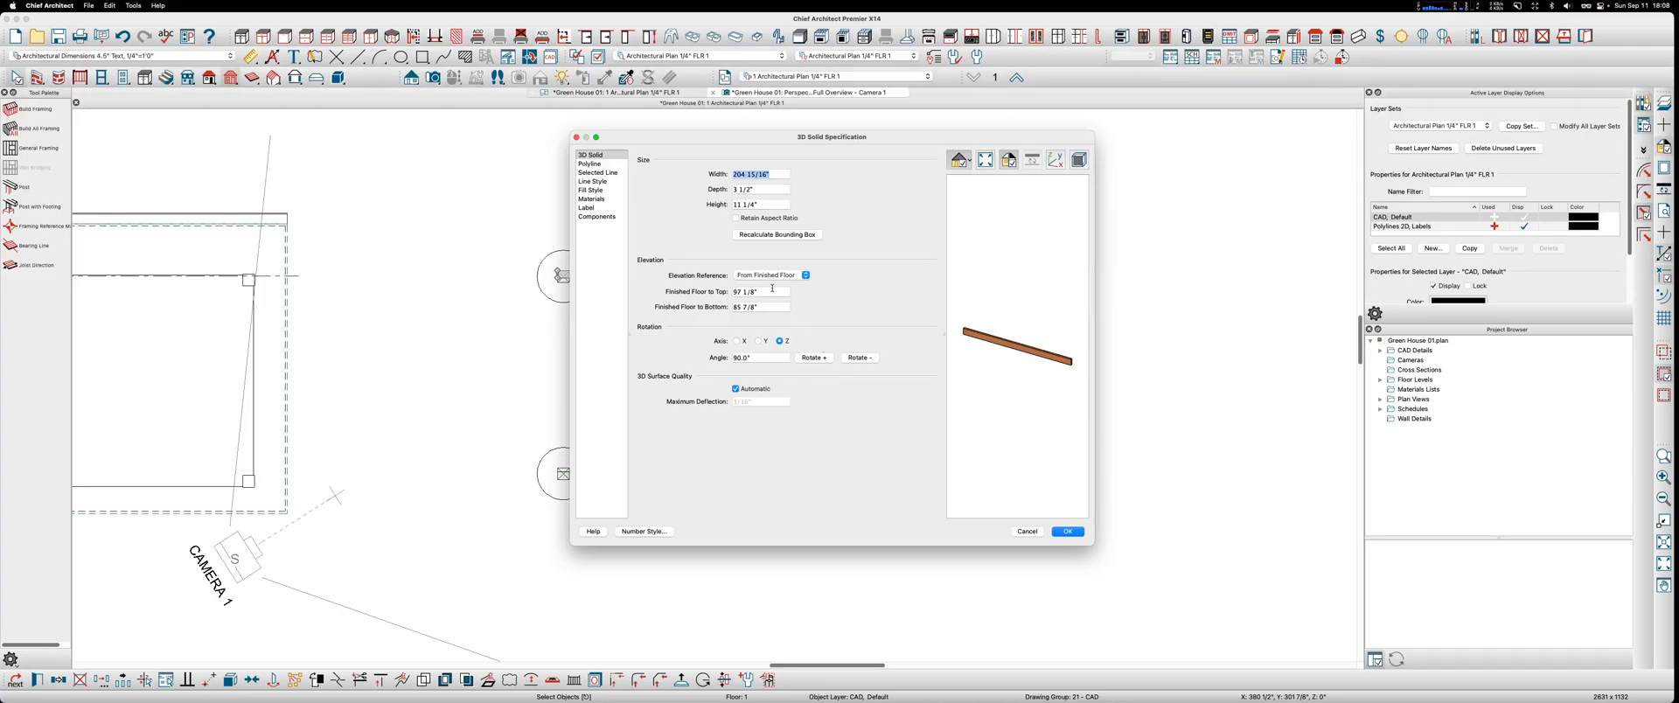
{"action": "left_click", "coordinate": [772, 292]}
{"action": "key", "text": "Return"}
Step: Raise the lower beam in the floor plan by adding 6" to its finished floor to top elevation
{"action": "left_click", "coordinate": [768, 475]}
{"action": "double_click", "coordinate": [768, 475]}
{"action": "left_click", "coordinate": [771, 292]}
{"action": "type", "text": "+"}
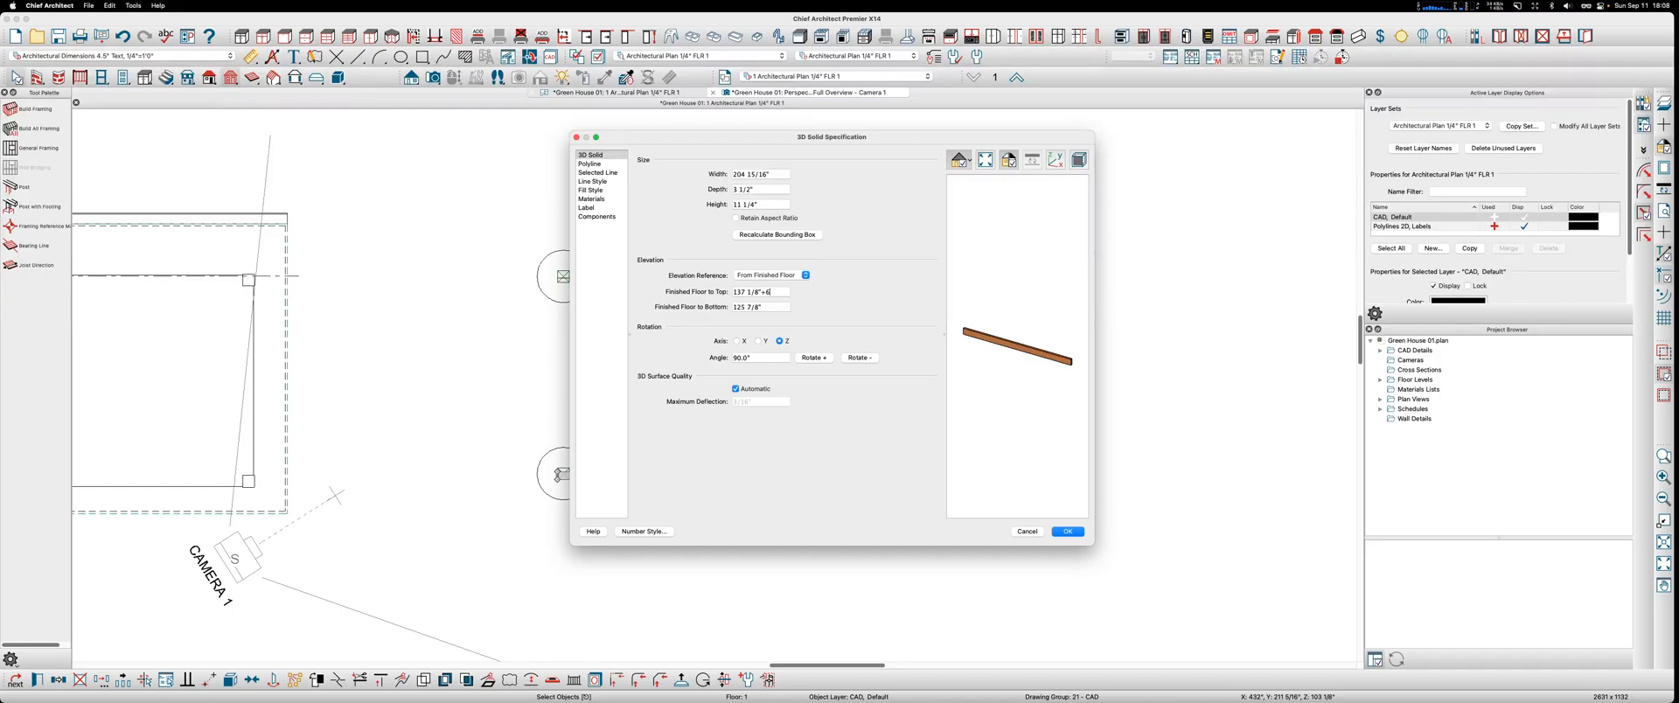
{"action": "type", "text": "6"}
{"action": "left_click", "coordinate": [1065, 532]}
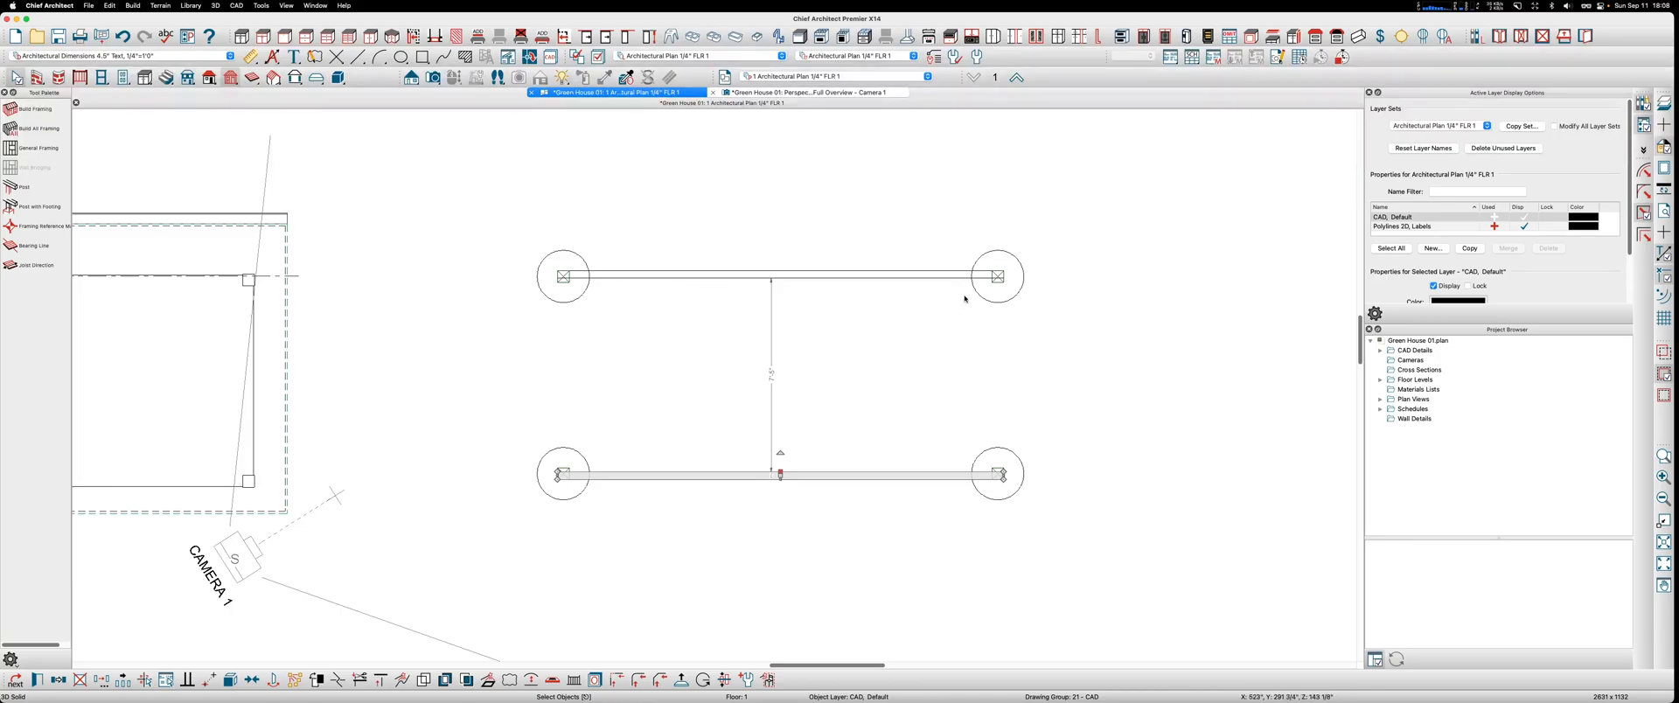
Step: Copy the finished floor to bottom elevation of the shorter posts' beam from its specification in the 3D view
{"action": "left_click", "coordinate": [766, 92]}
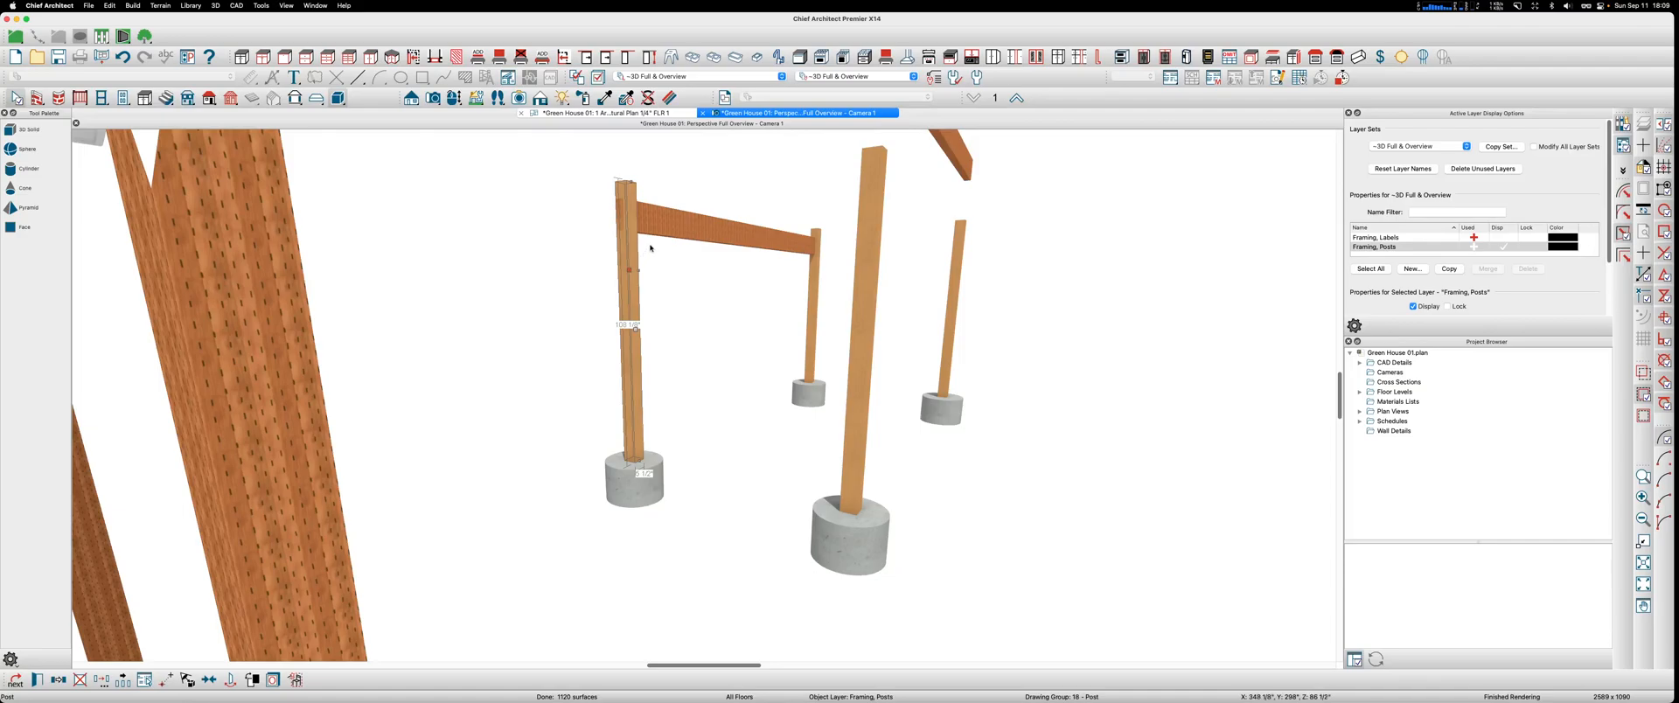
{"action": "double_click", "coordinate": [684, 224]}
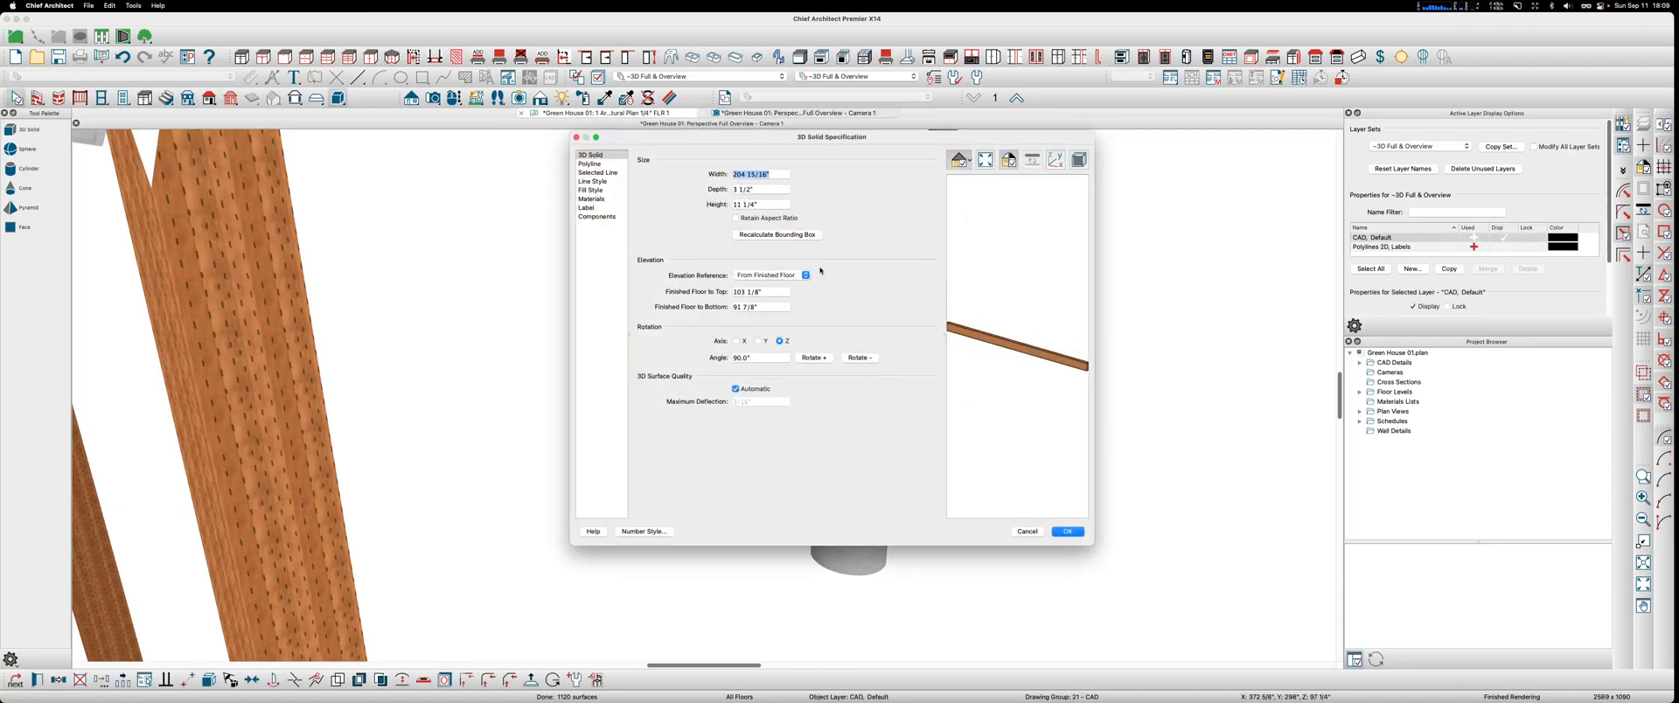
{"action": "triple_click", "coordinate": [766, 307]}
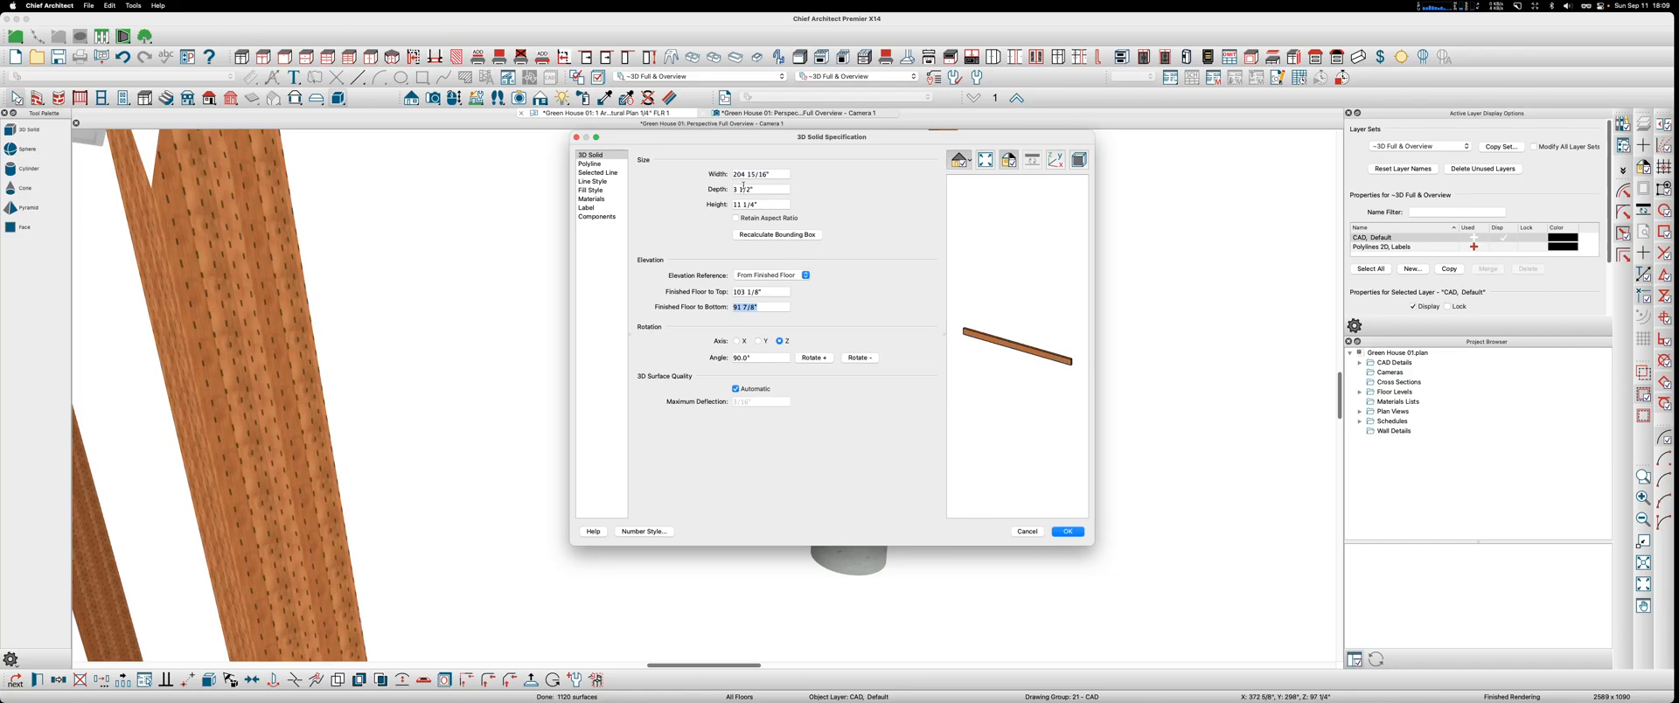
{"action": "left_click", "coordinate": [576, 137]}
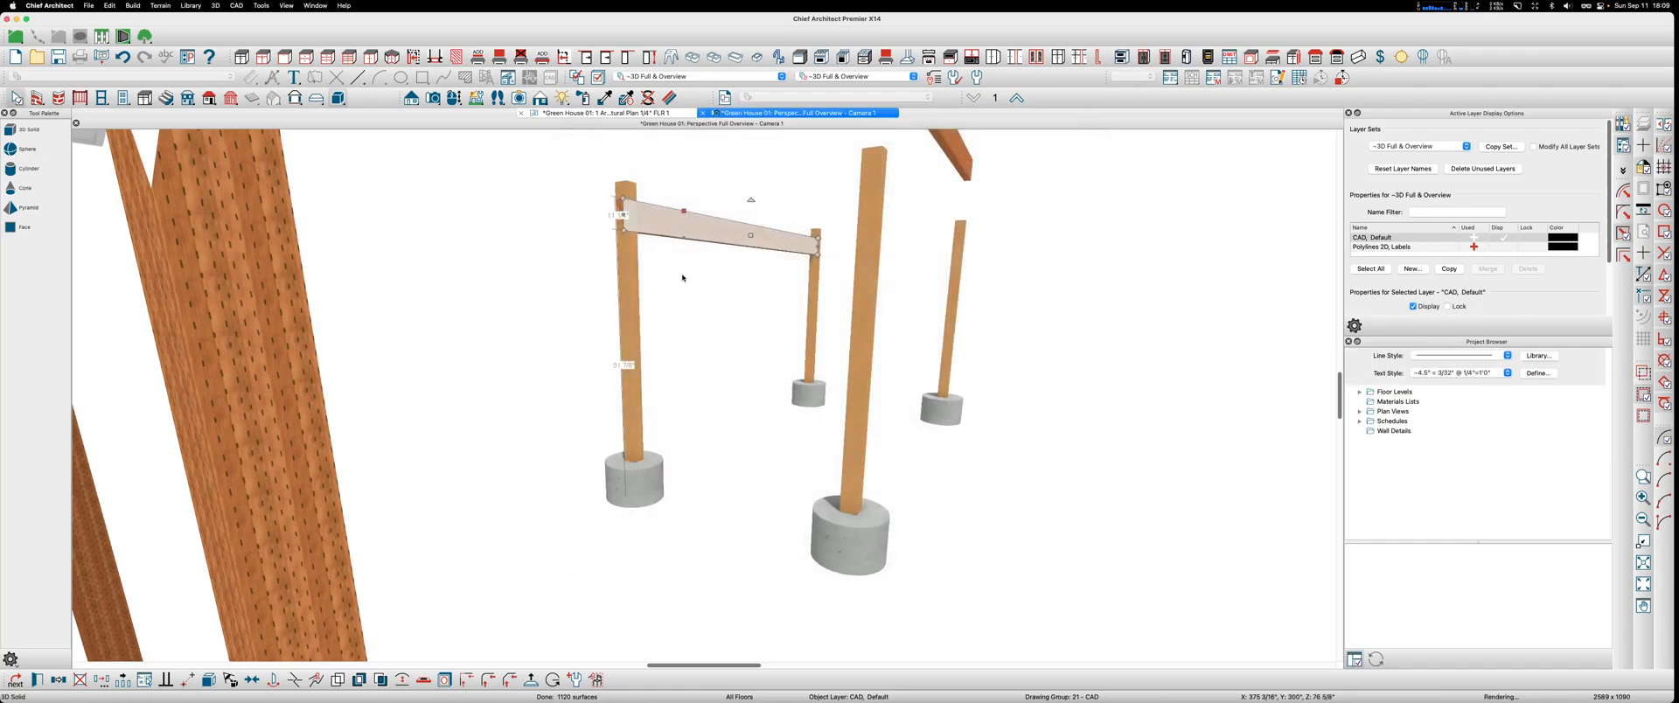
Step: Lock the bottom height of both posts at the lower-elevation beam and set their top height to 91 7/8"
{"action": "left_click", "coordinate": [626, 284]}
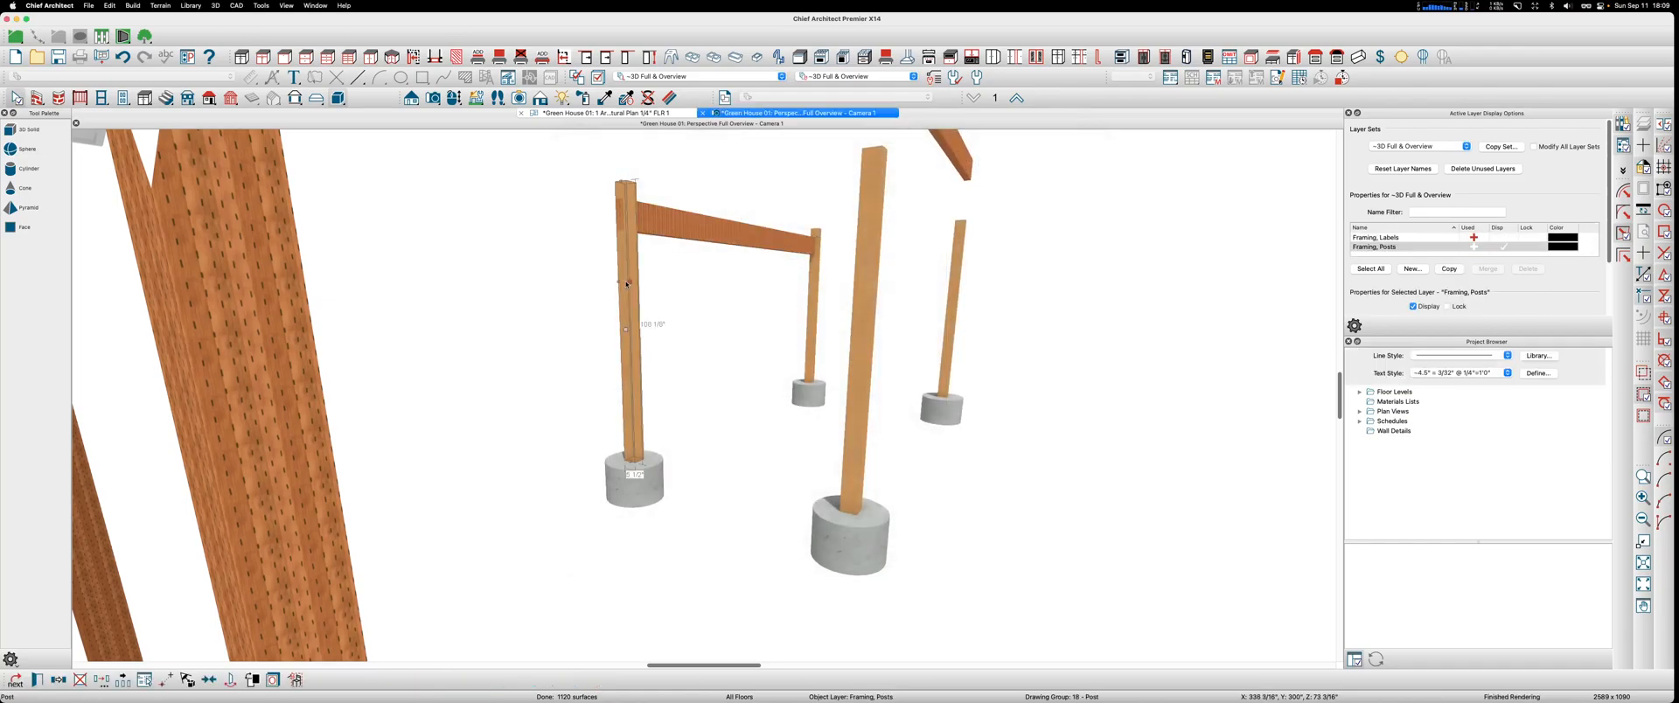
{"action": "left_click", "coordinate": [816, 312], "text": "shift"}
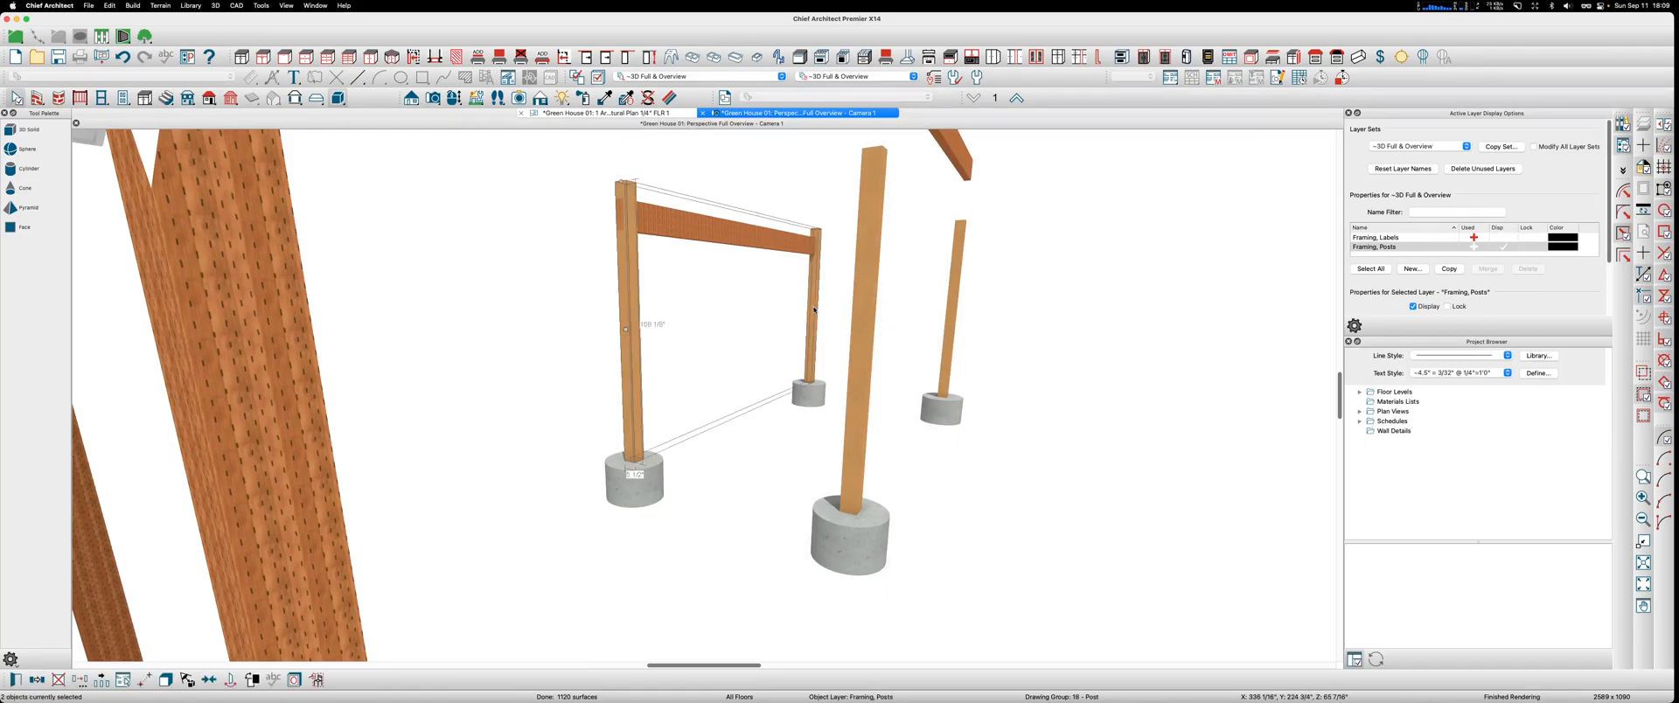
{"action": "key", "text": "super+e"}
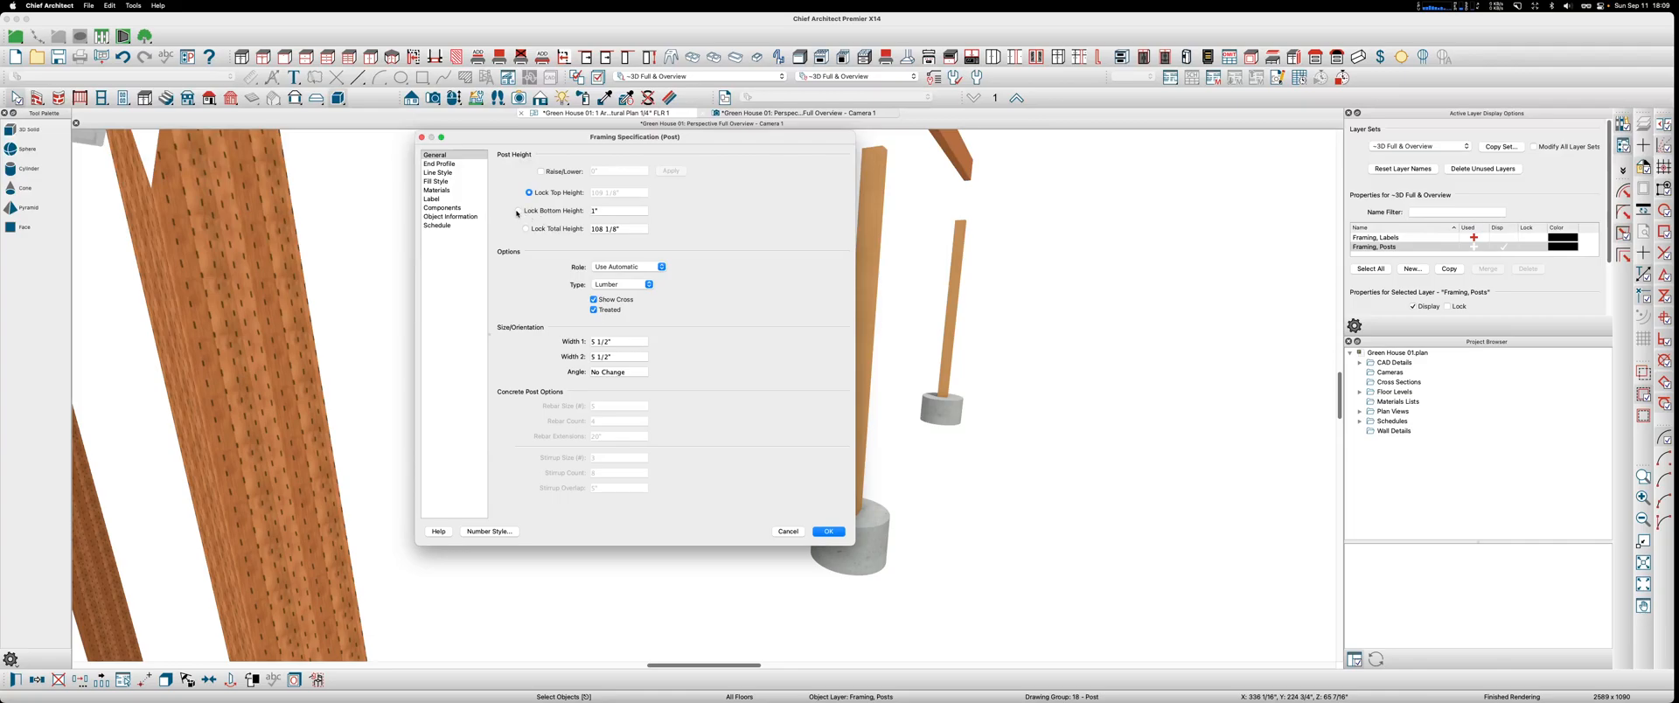
{"action": "left_click_drag", "start_coordinate": [559, 145], "coordinate": [976, 175]}
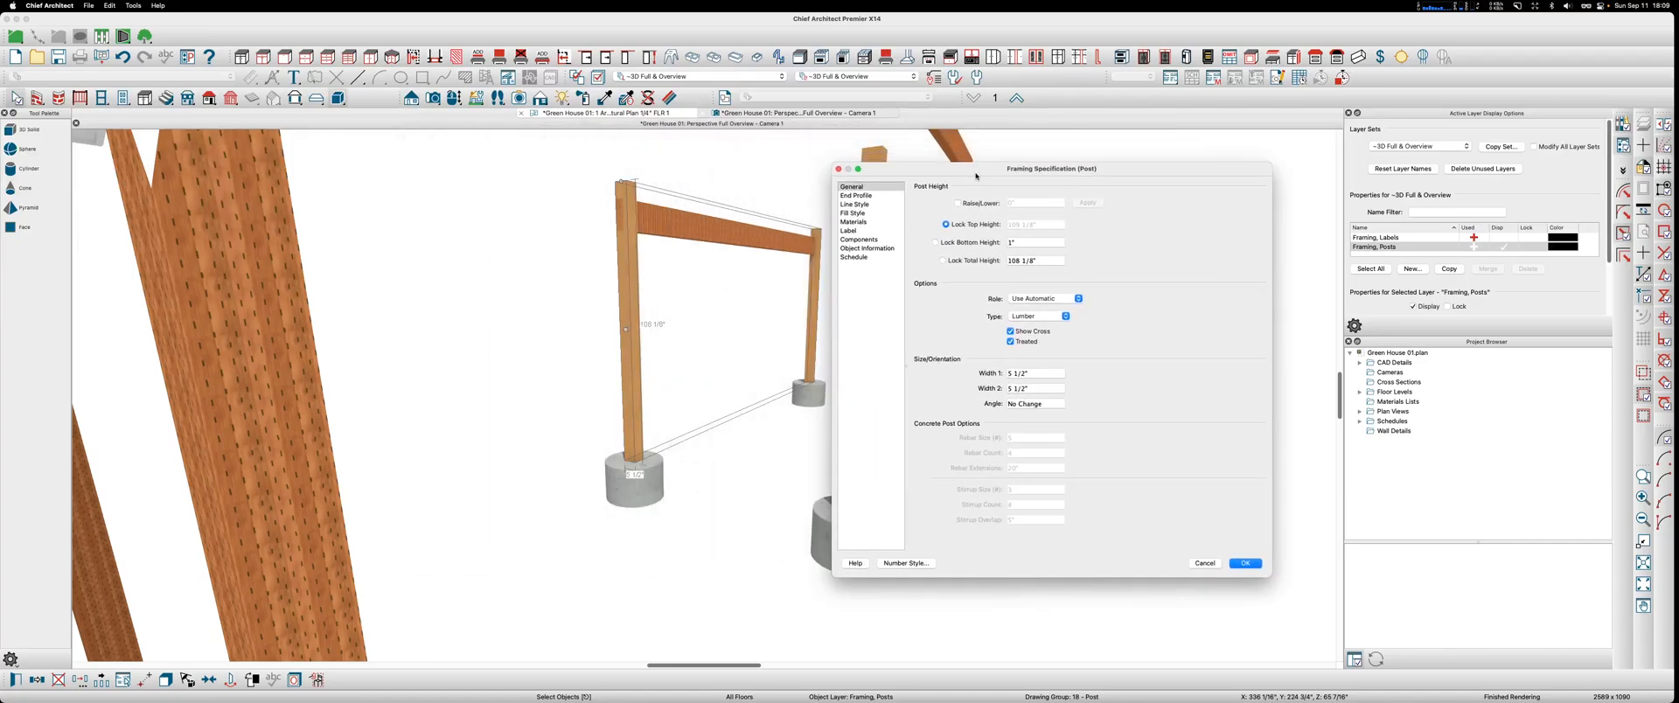
{"action": "left_click", "coordinate": [935, 243]}
{"action": "left_click", "coordinate": [1036, 224]}
{"action": "type", "text": "91 7/8\""}
{"action": "key", "text": "Return"}
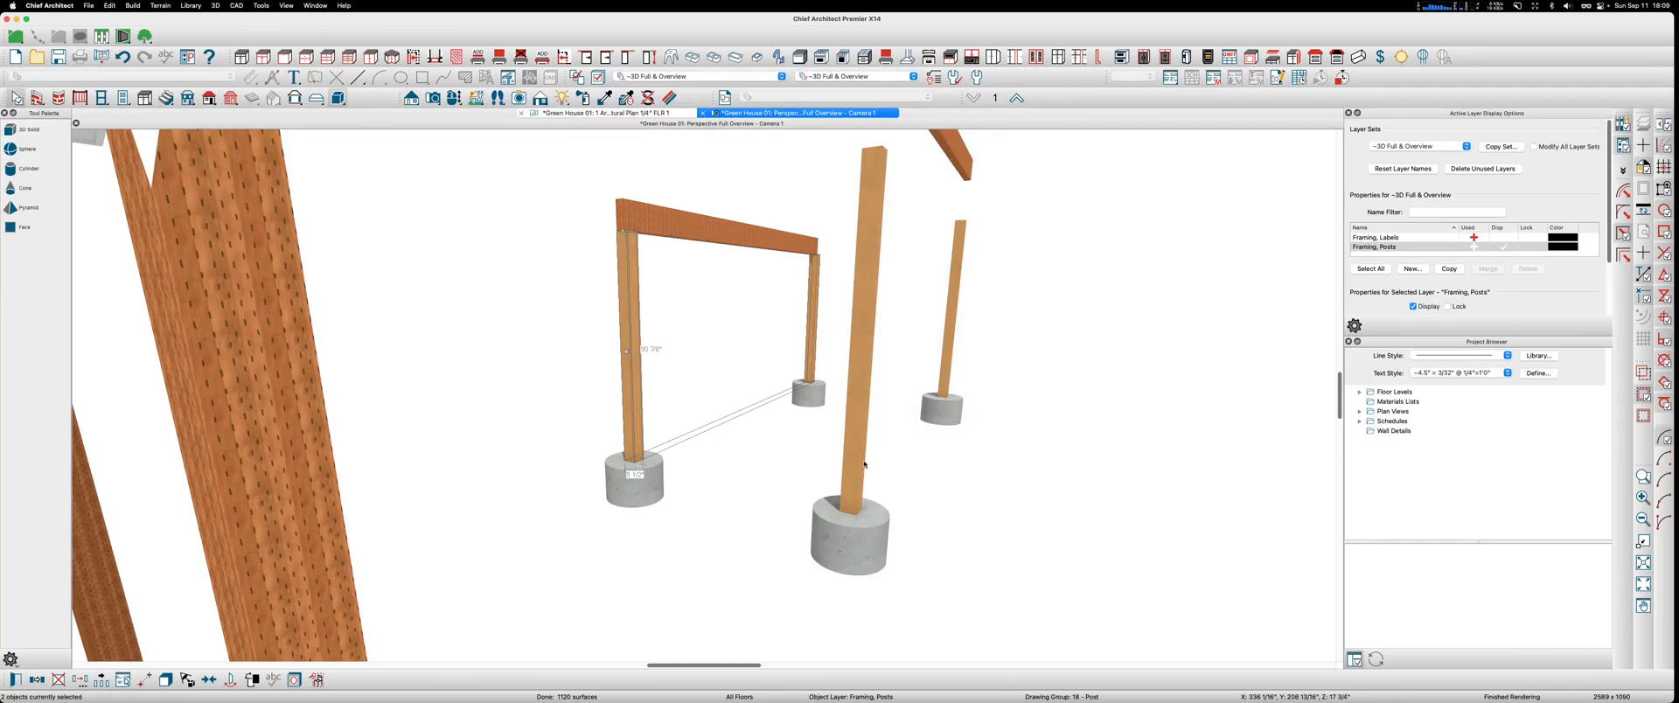
Step: Copy the finished floor to bottom elevation from the higher beam's specification
{"action": "scroll", "coordinate": [898, 338], "scroll_direction": "down", "scroll_amount": 2}
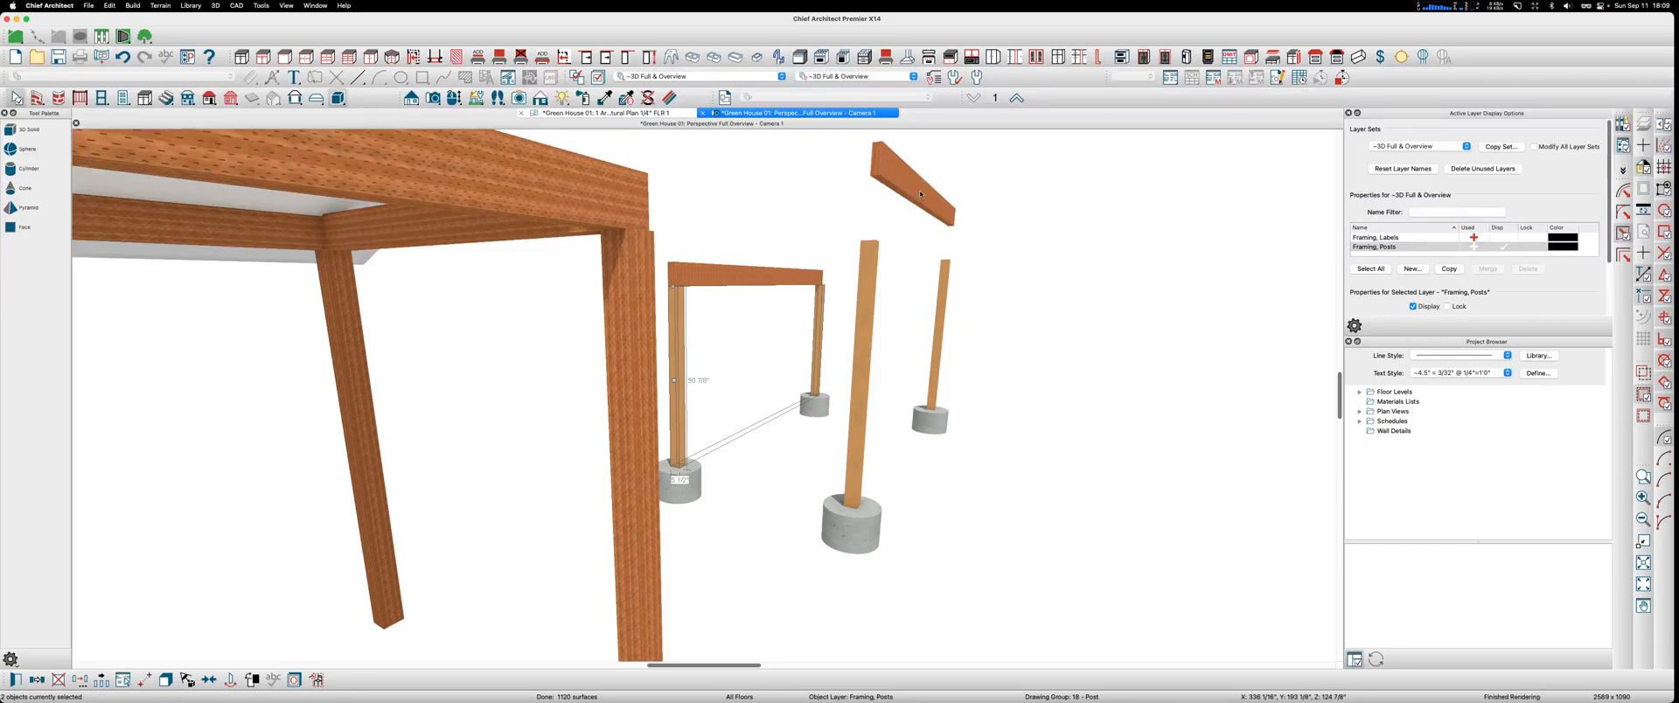
{"action": "left_click", "coordinate": [919, 194]}
{"action": "double_click", "coordinate": [920, 194]}
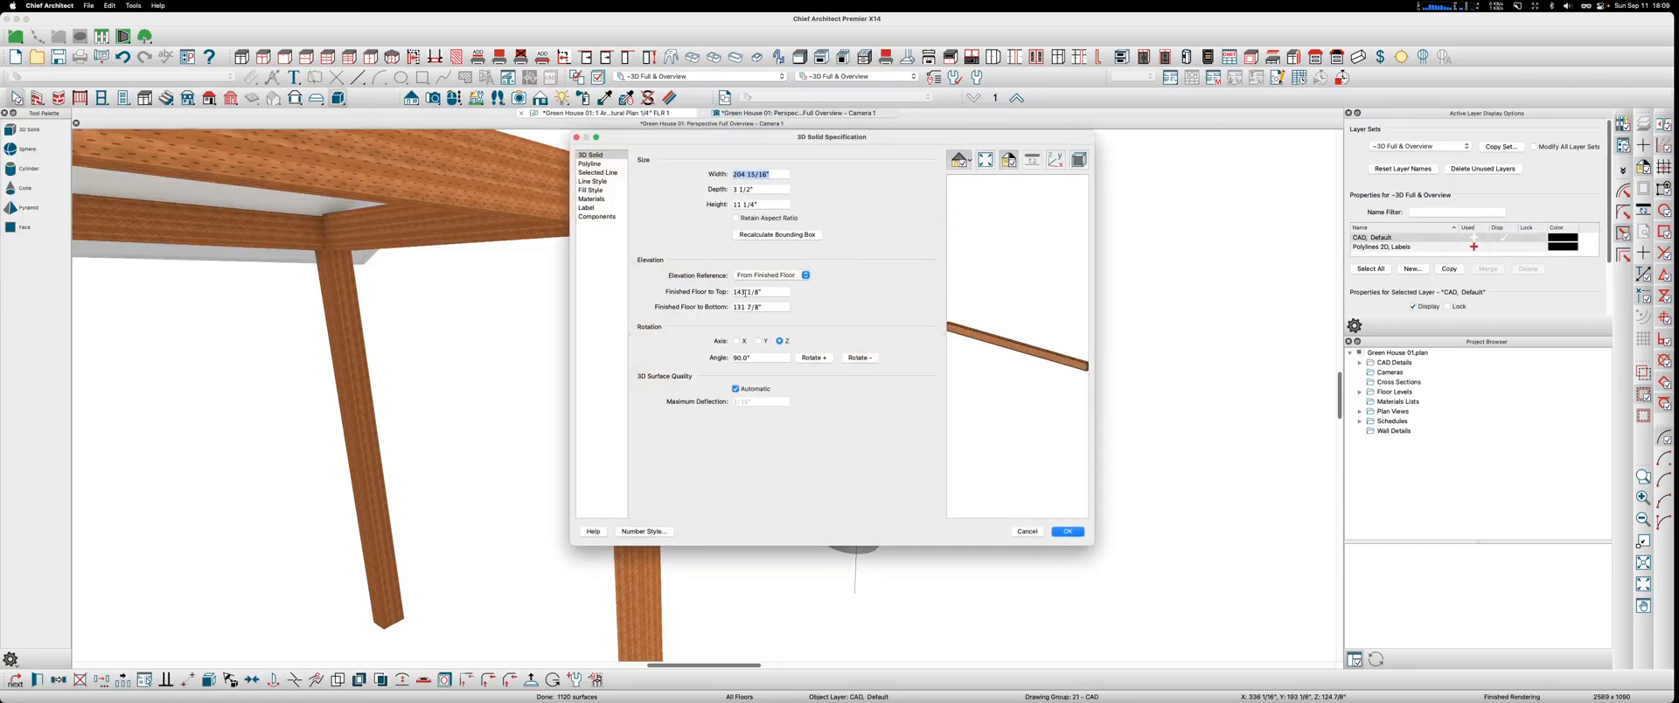
{"action": "left_click", "coordinate": [762, 306]}
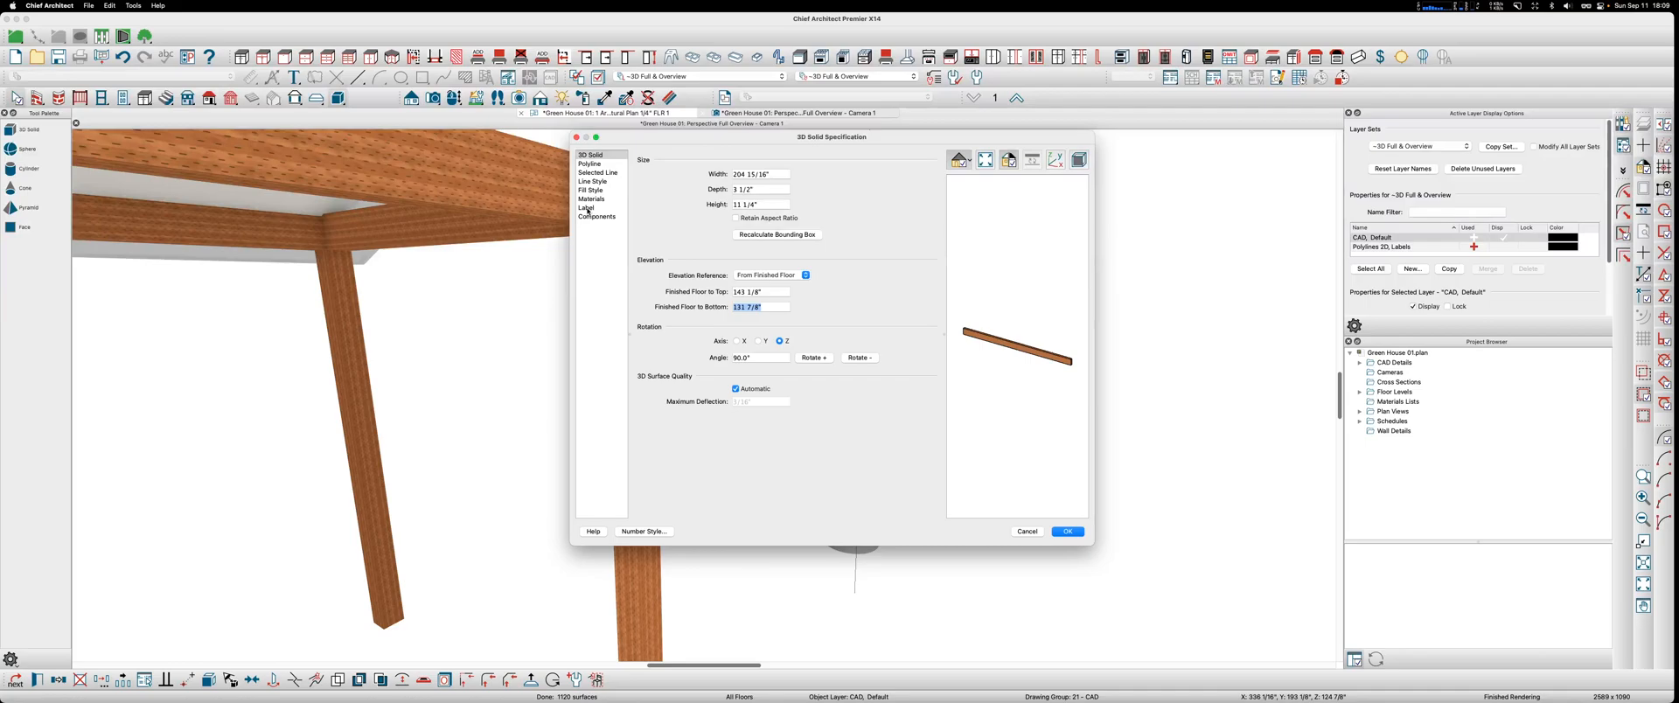
{"action": "left_click", "coordinate": [576, 137]}
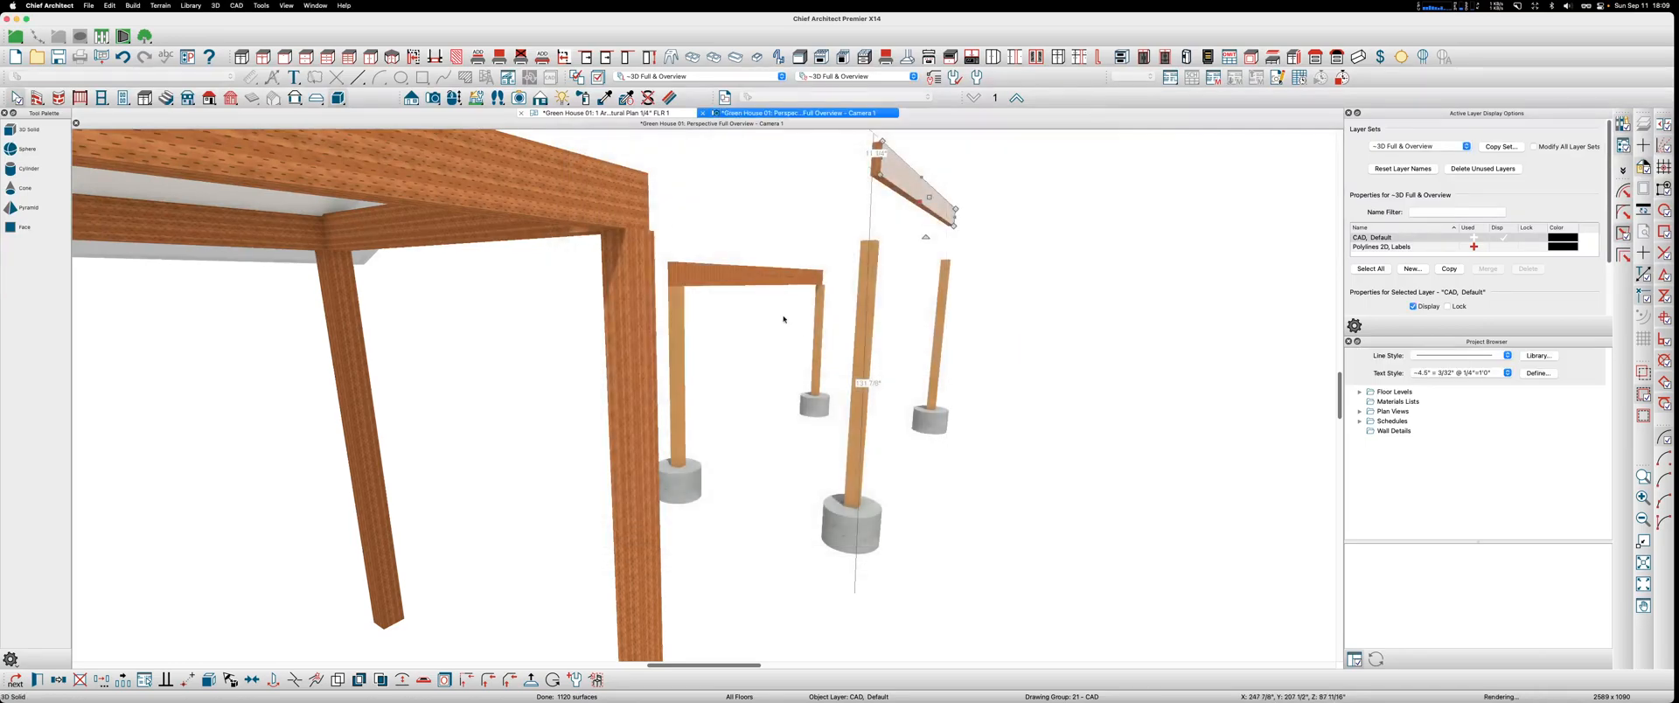
Step: Set the top height of both posts beneath the higher beam to 131 7/8", keeping their bottom height locked
{"action": "left_click", "coordinate": [870, 289]}
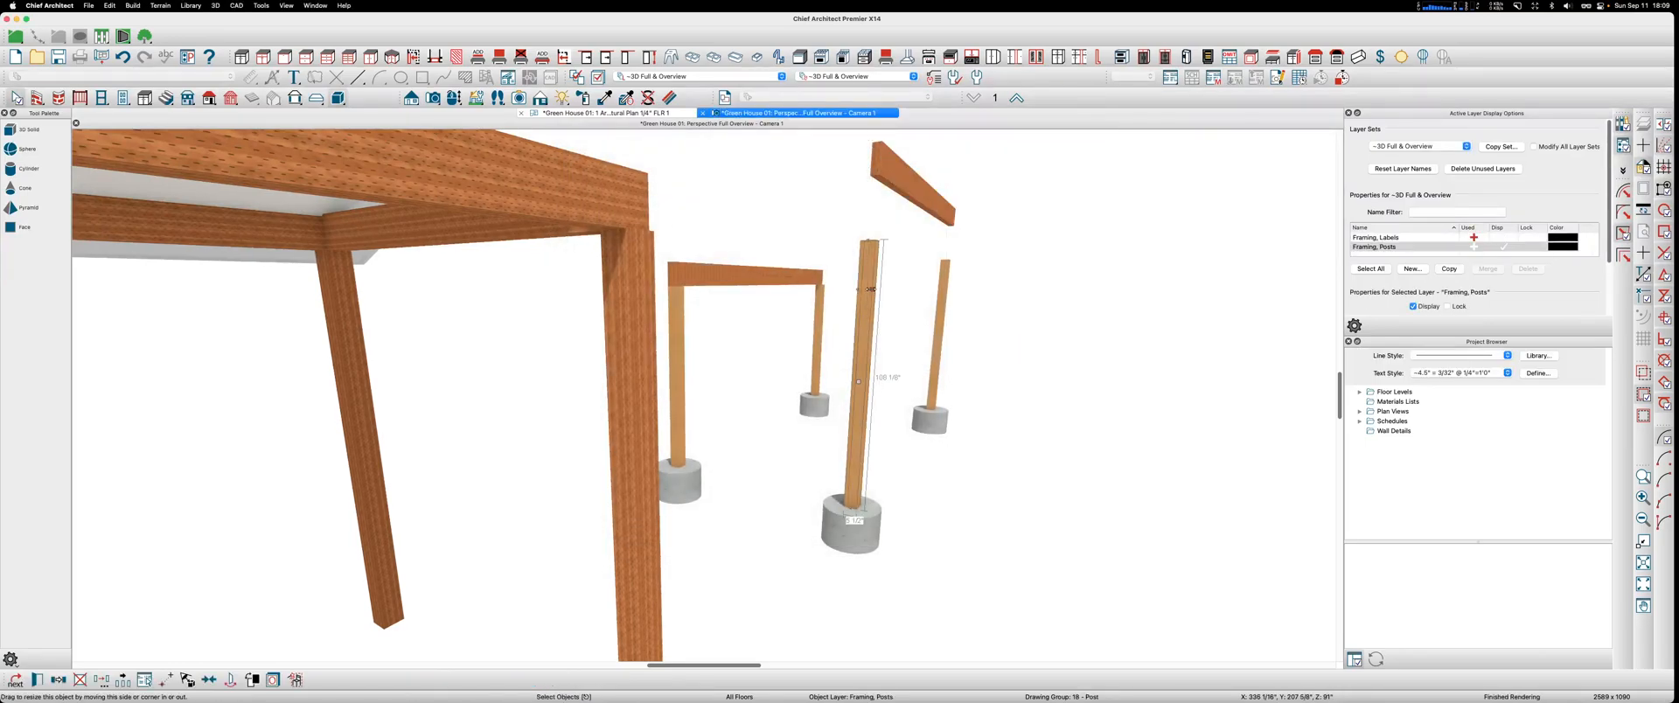
{"action": "left_click", "coordinate": [943, 278], "text": "shift"}
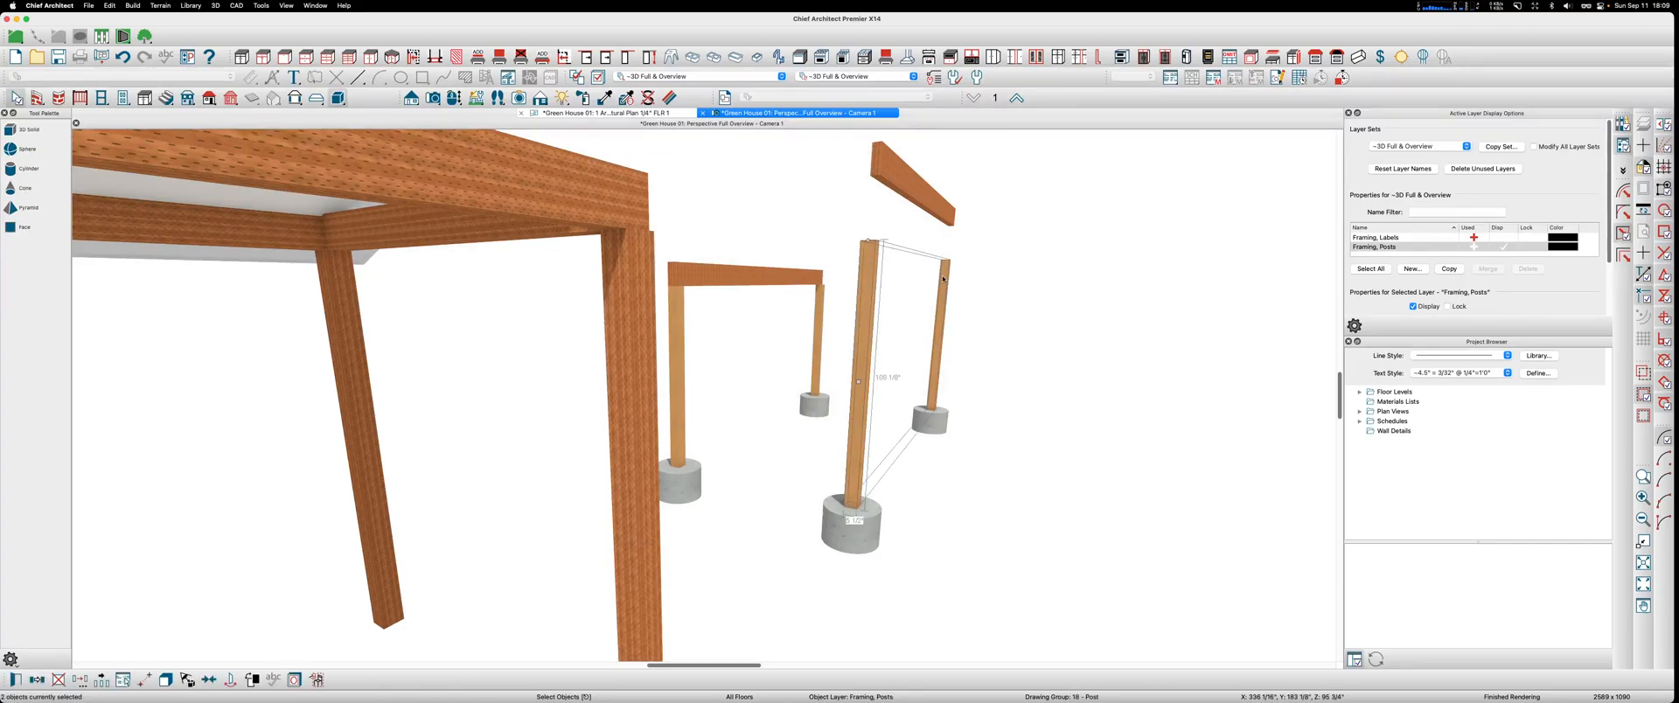
{"action": "key", "text": "super+e"}
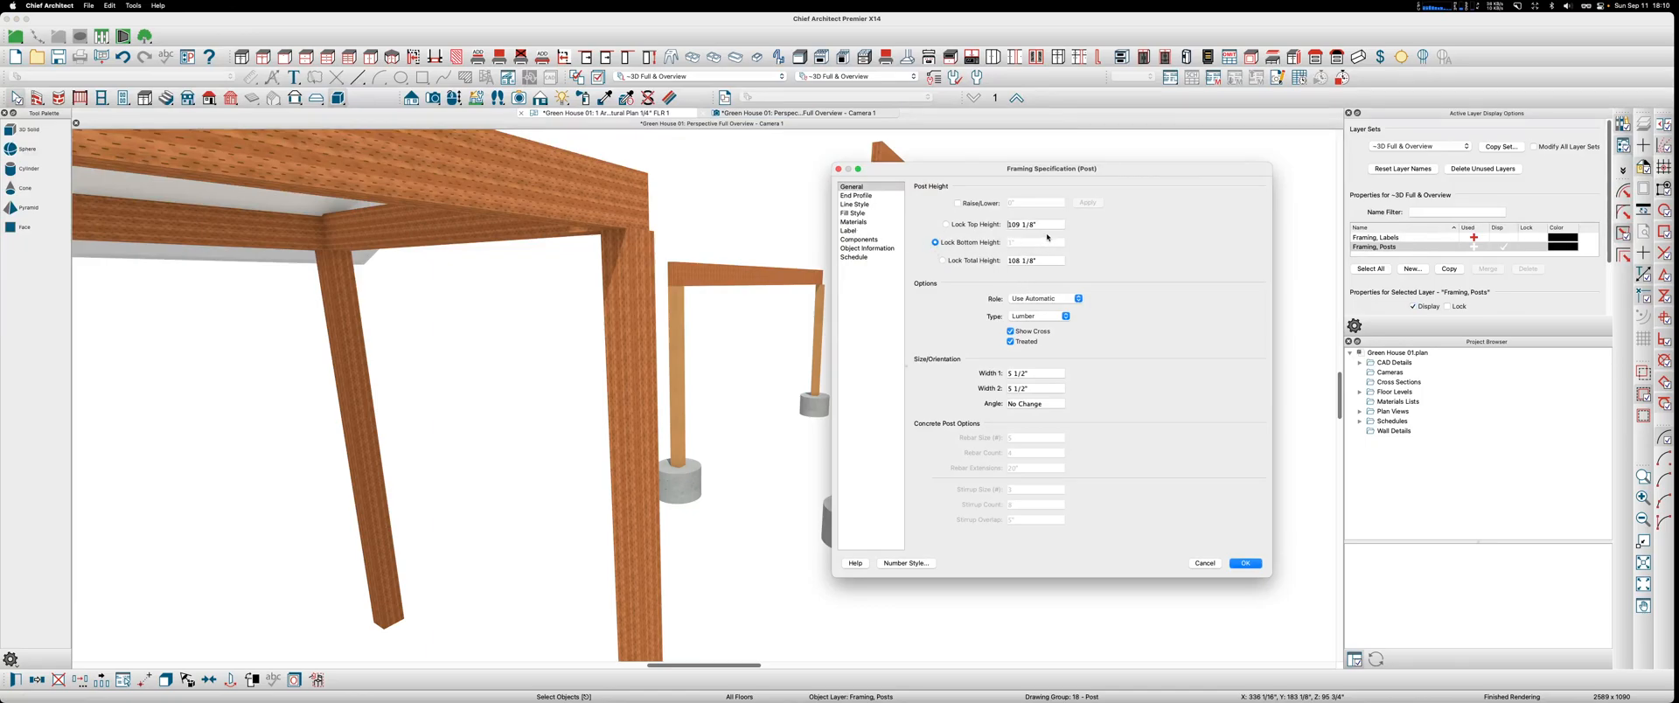
{"action": "left_click_drag", "start_coordinate": [1044, 226], "coordinate": [906, 220]}
{"action": "left_click", "coordinate": [1245, 563]}
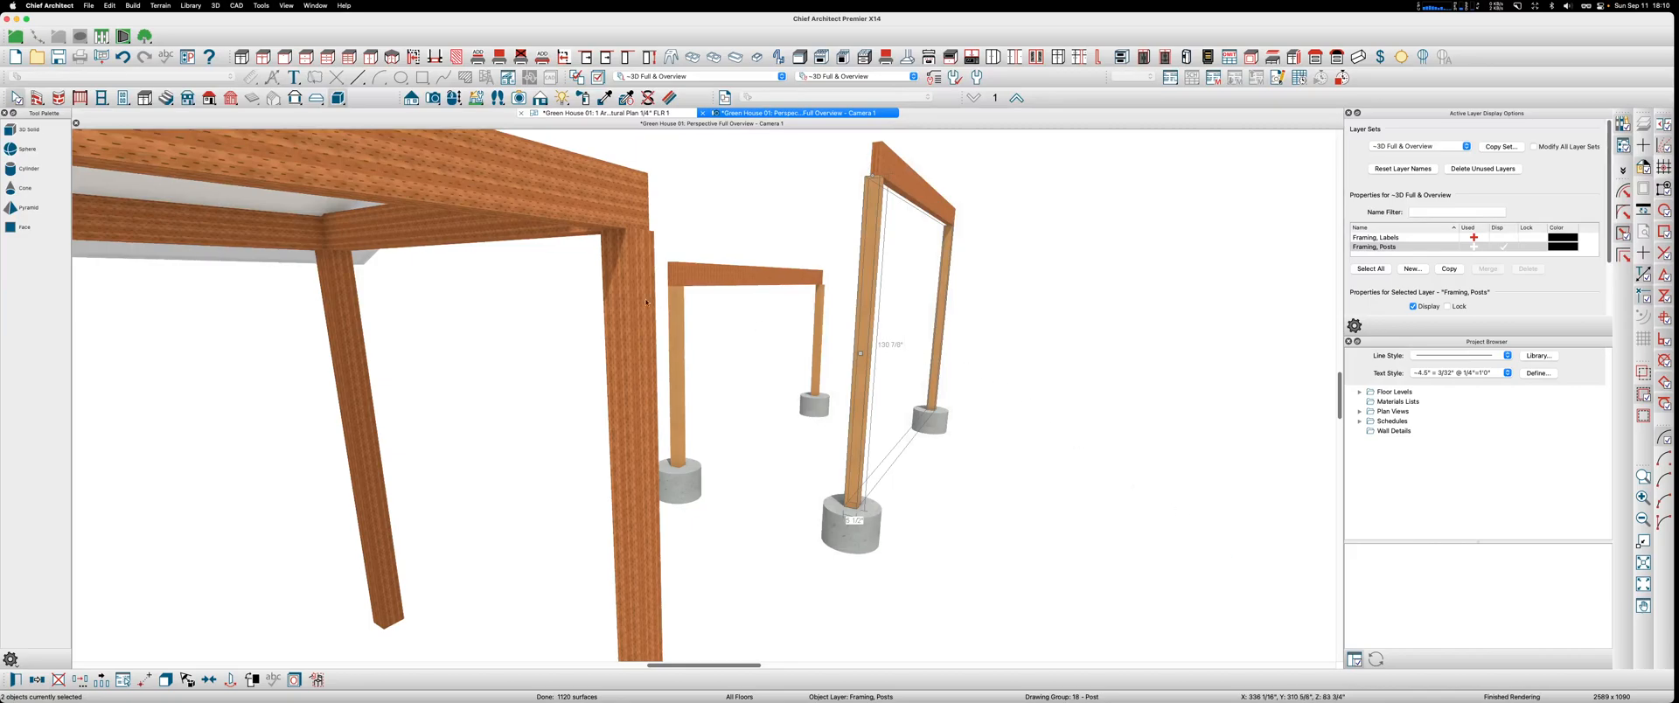
Step: Copy the left pair of posts and footings in the floor plan to the midpoint of the two beams
{"action": "scroll", "coordinate": [678, 418], "scroll_direction": "down", "scroll_amount": 4}
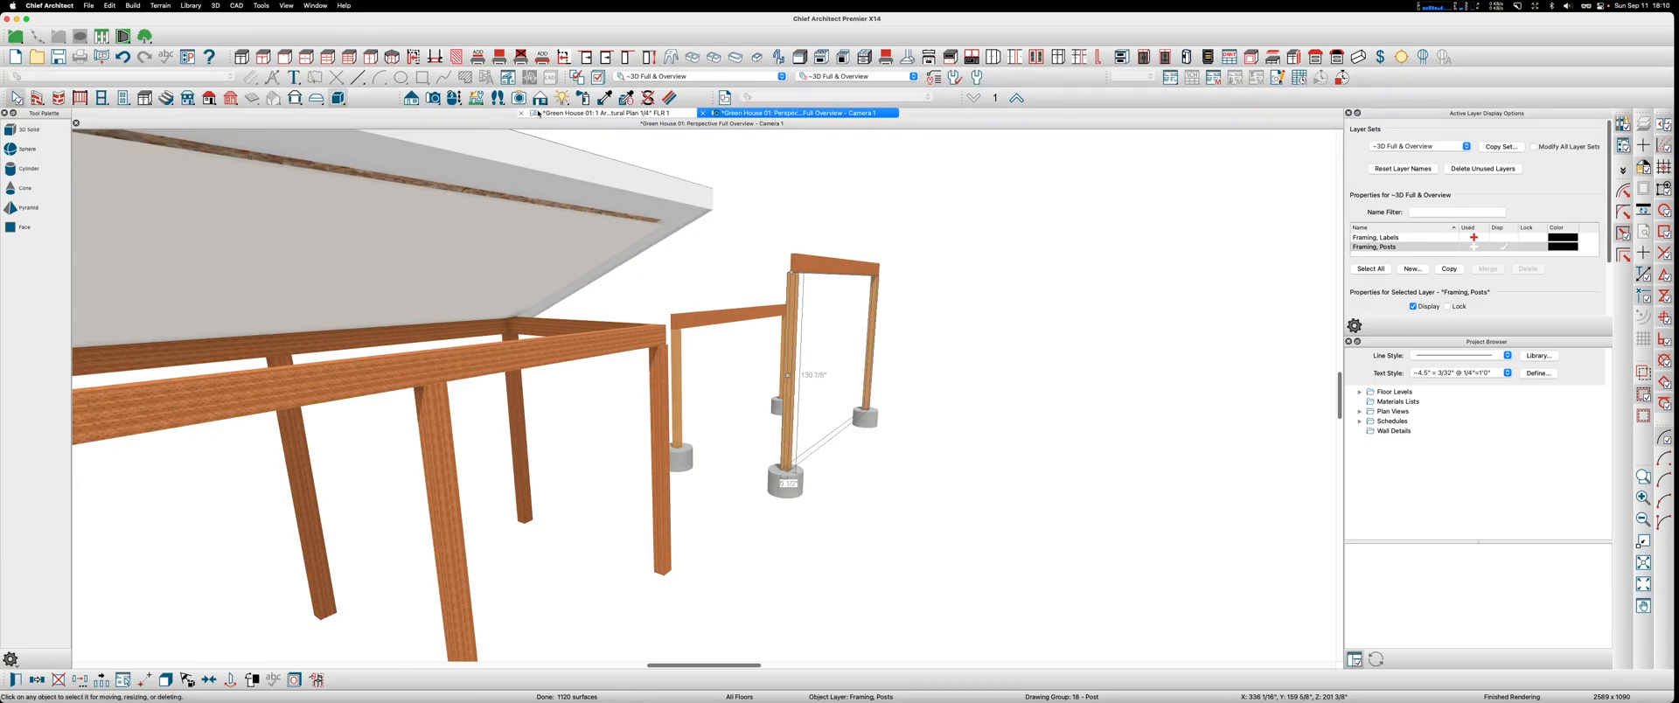
{"action": "left_click", "coordinate": [454, 99]}
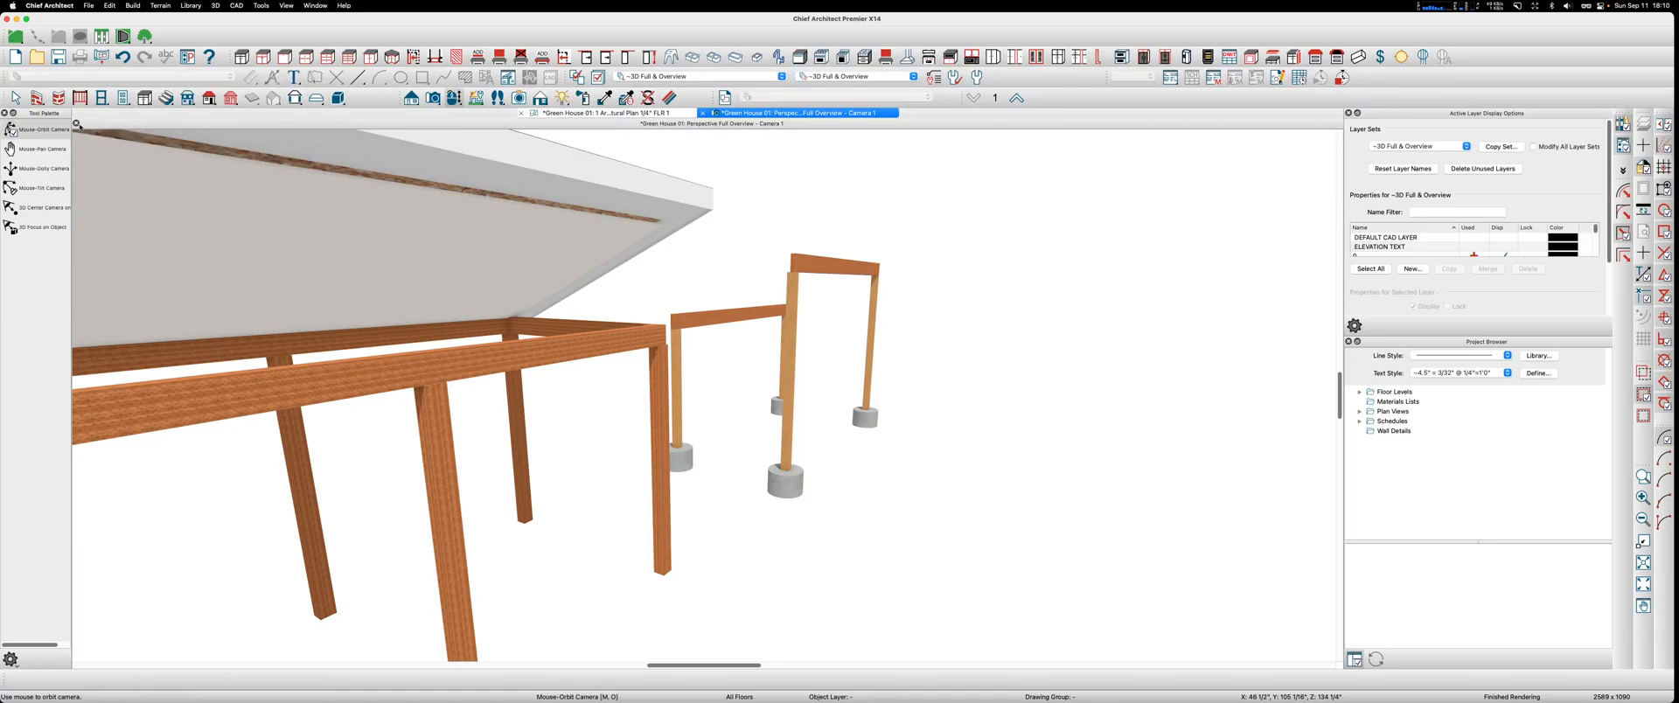
{"action": "left_click_drag", "start_coordinate": [855, 351], "coordinate": [734, 397]}
{"action": "scroll", "coordinate": [735, 396], "scroll_direction": "down", "scroll_amount": 5}
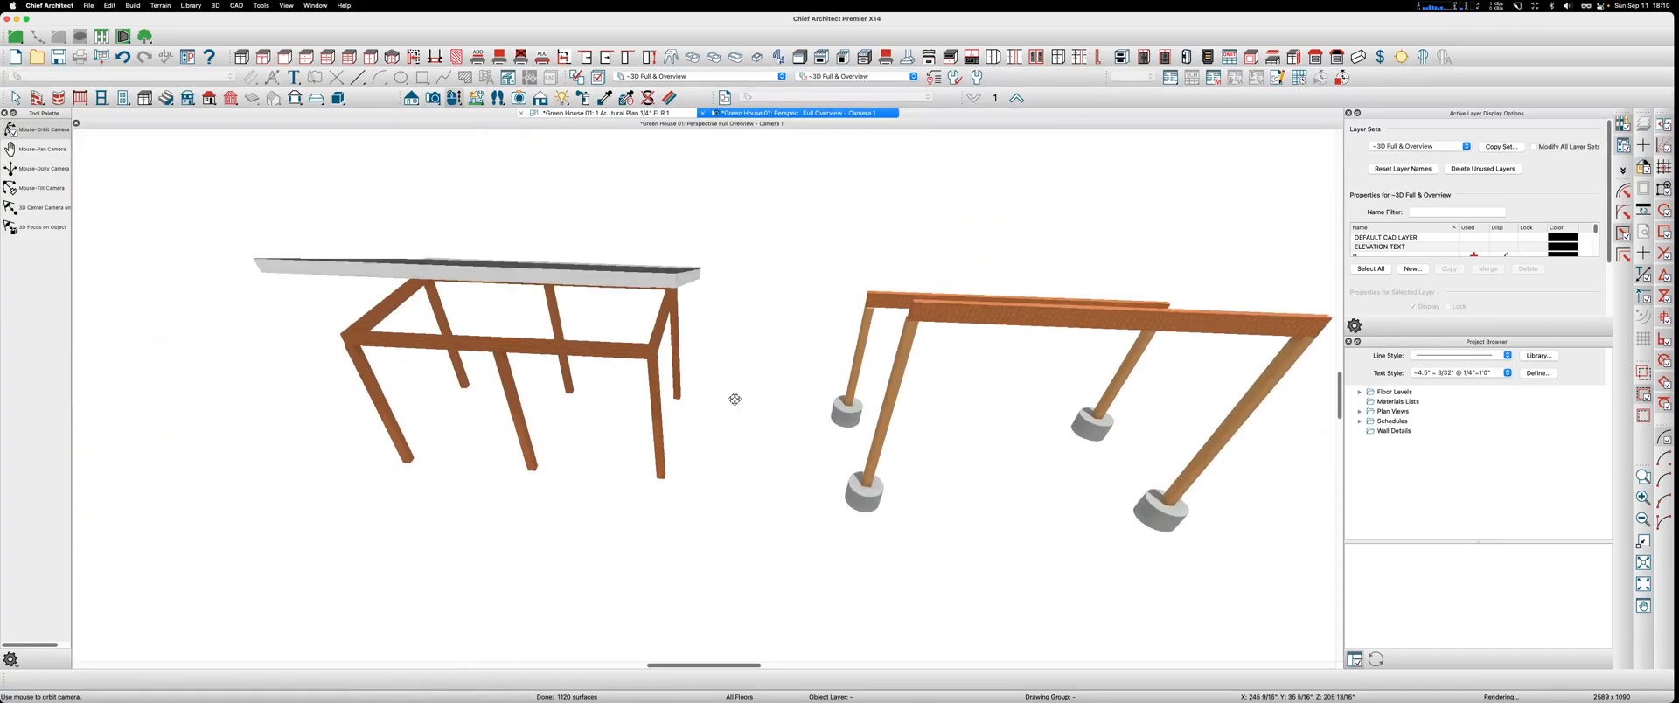
{"action": "left_click_drag", "start_coordinate": [1015, 360], "coordinate": [867, 360]}
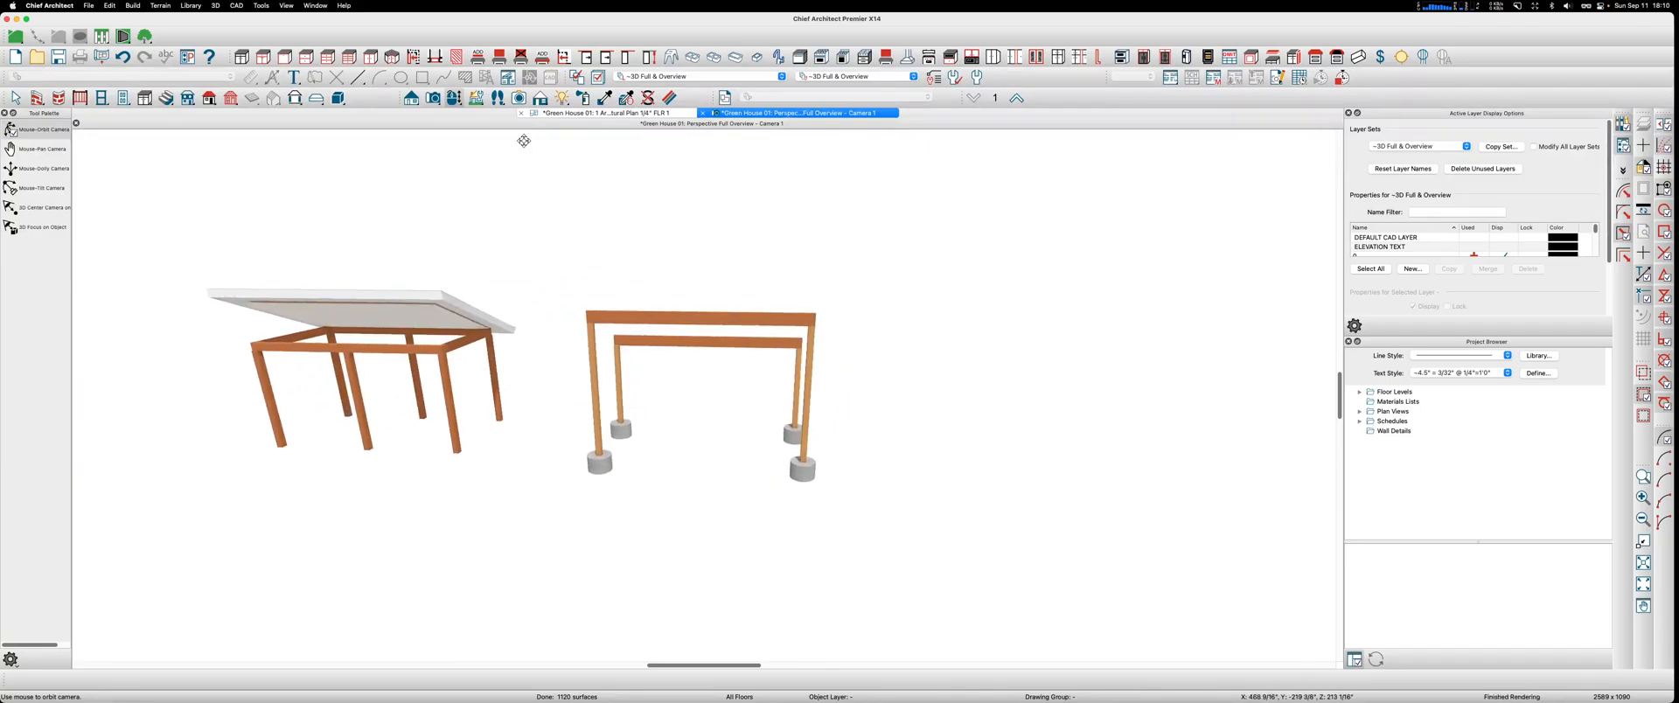
{"action": "left_click", "coordinate": [573, 114]}
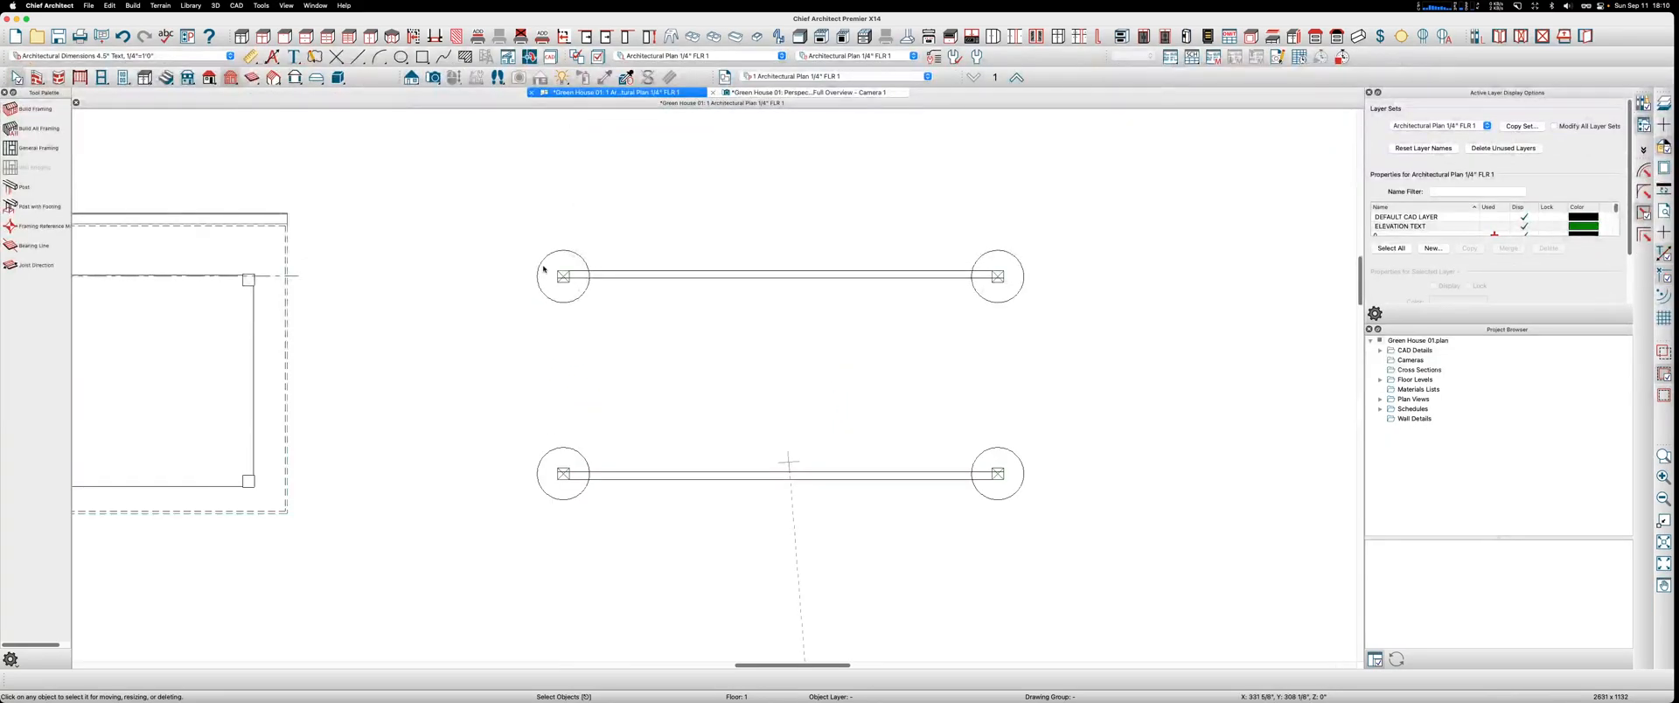
{"action": "left_click_drag", "start_coordinate": [519, 216], "coordinate": [622, 560]}
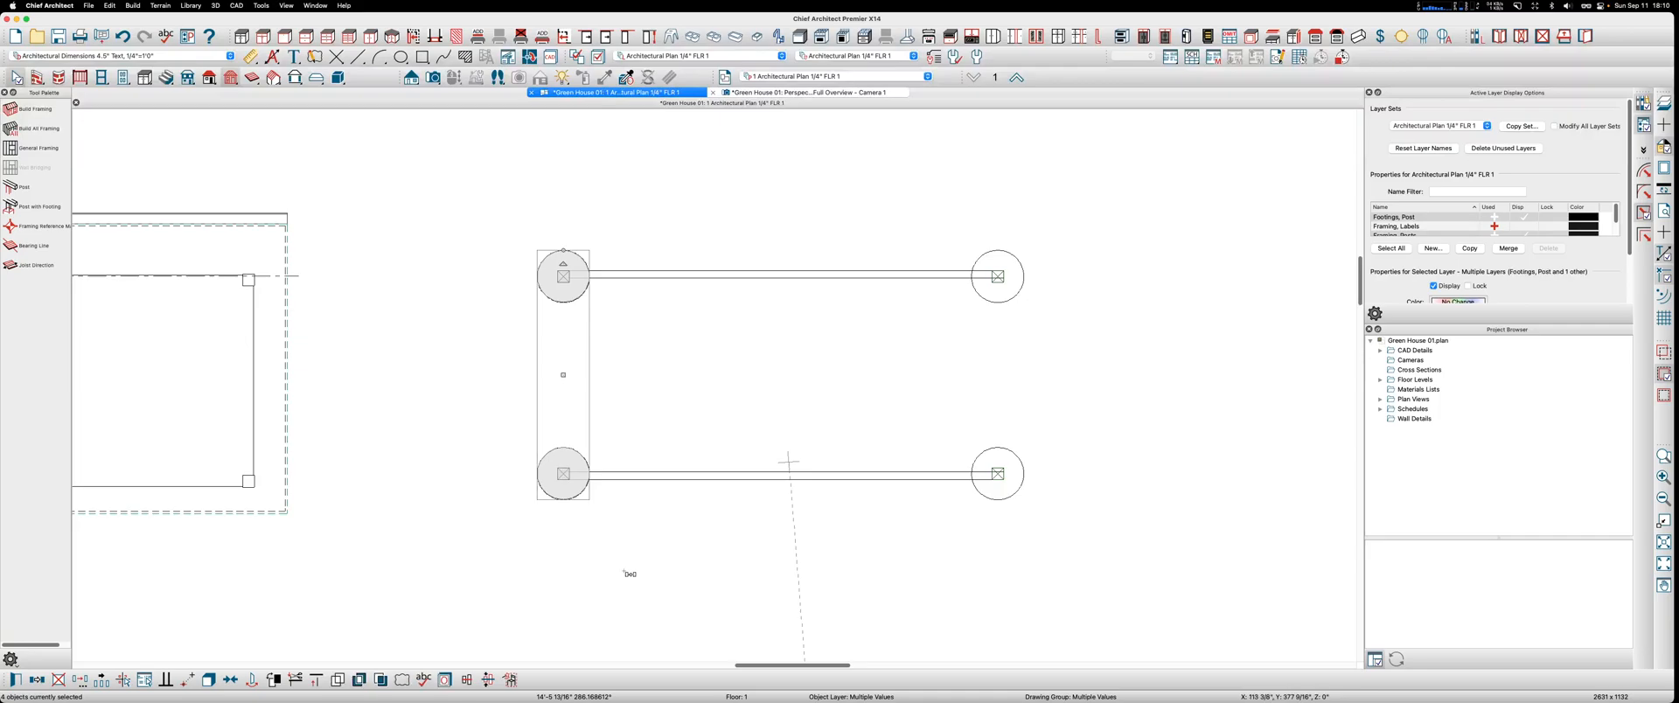
{"action": "key", "text": "m"}
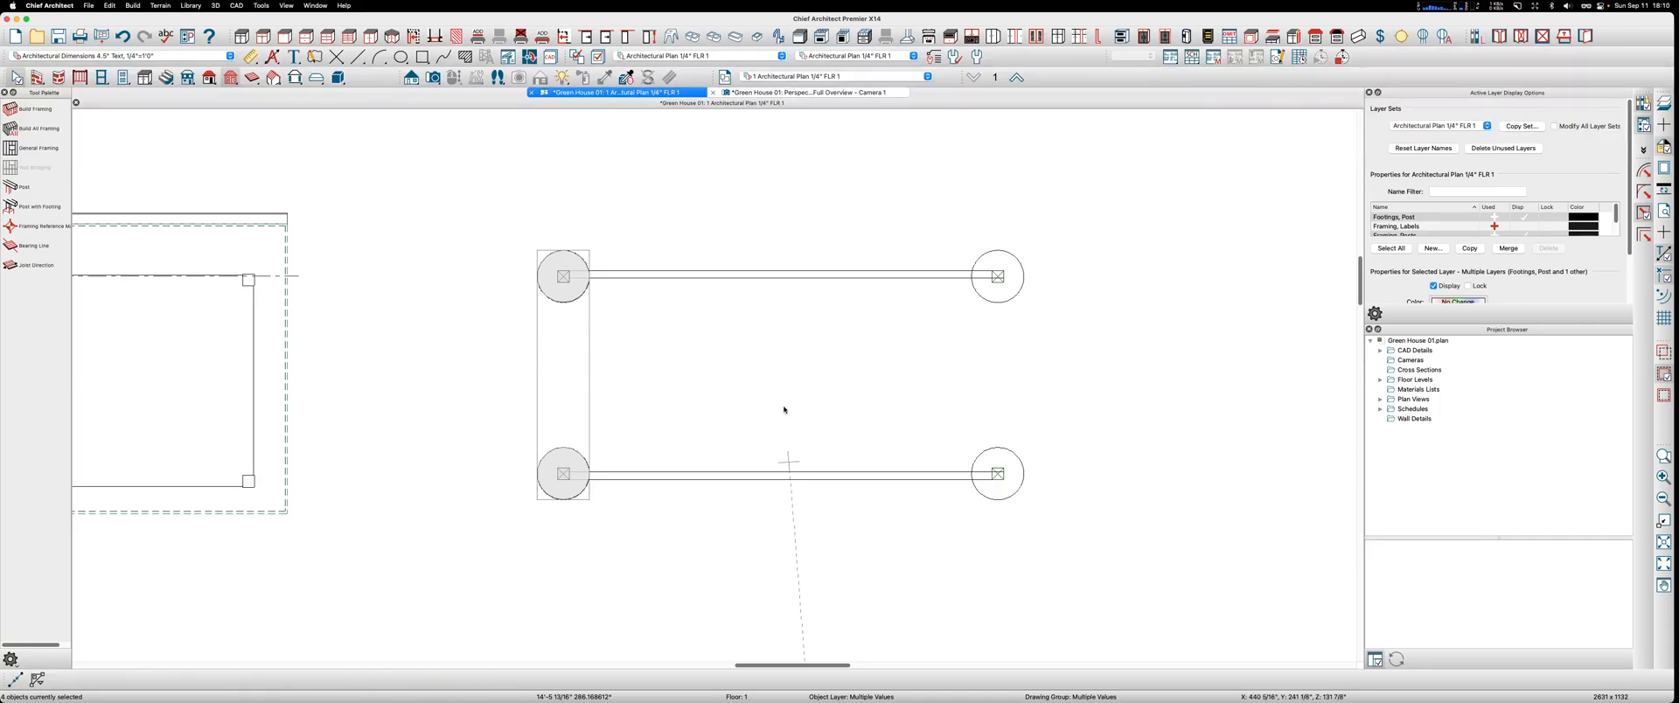
{"action": "left_click", "coordinate": [780, 281]}
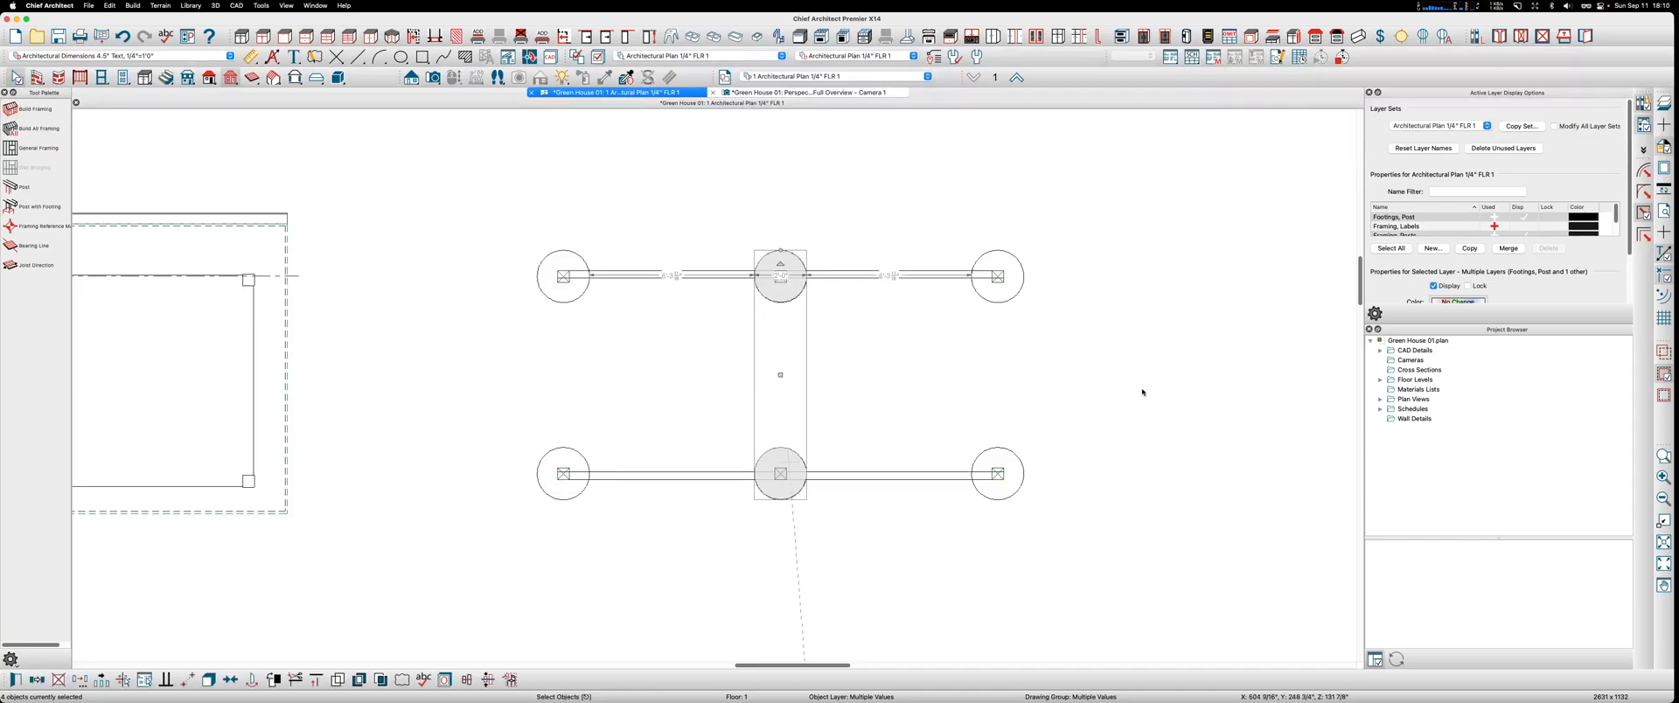
{"action": "key", "text": "Escape"}
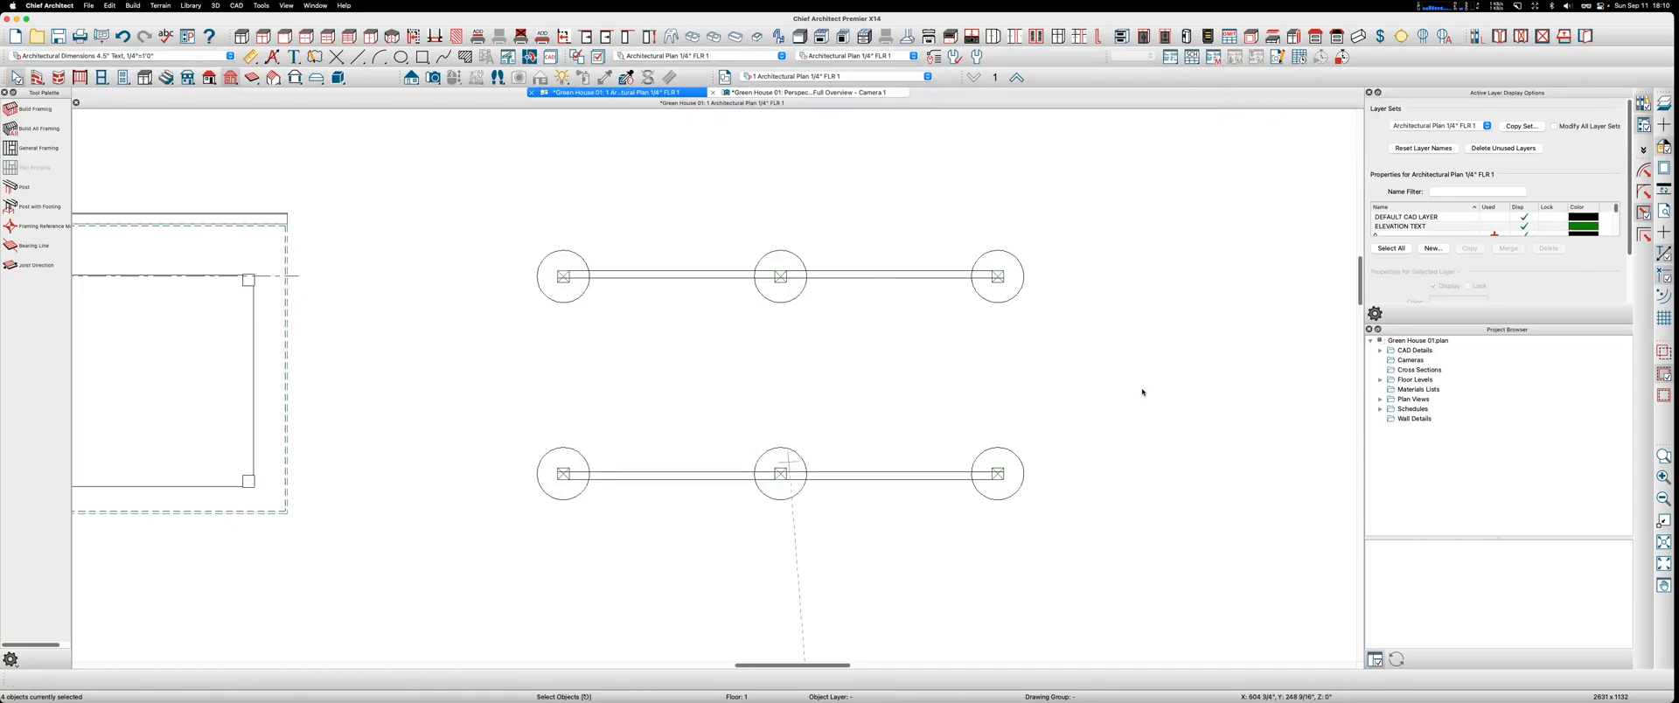
Step: Inspect the greenhouse frame's posts, footings and beams in 3D from several angles, beside the existing roofed structure
{"action": "left_click", "coordinate": [817, 93]}
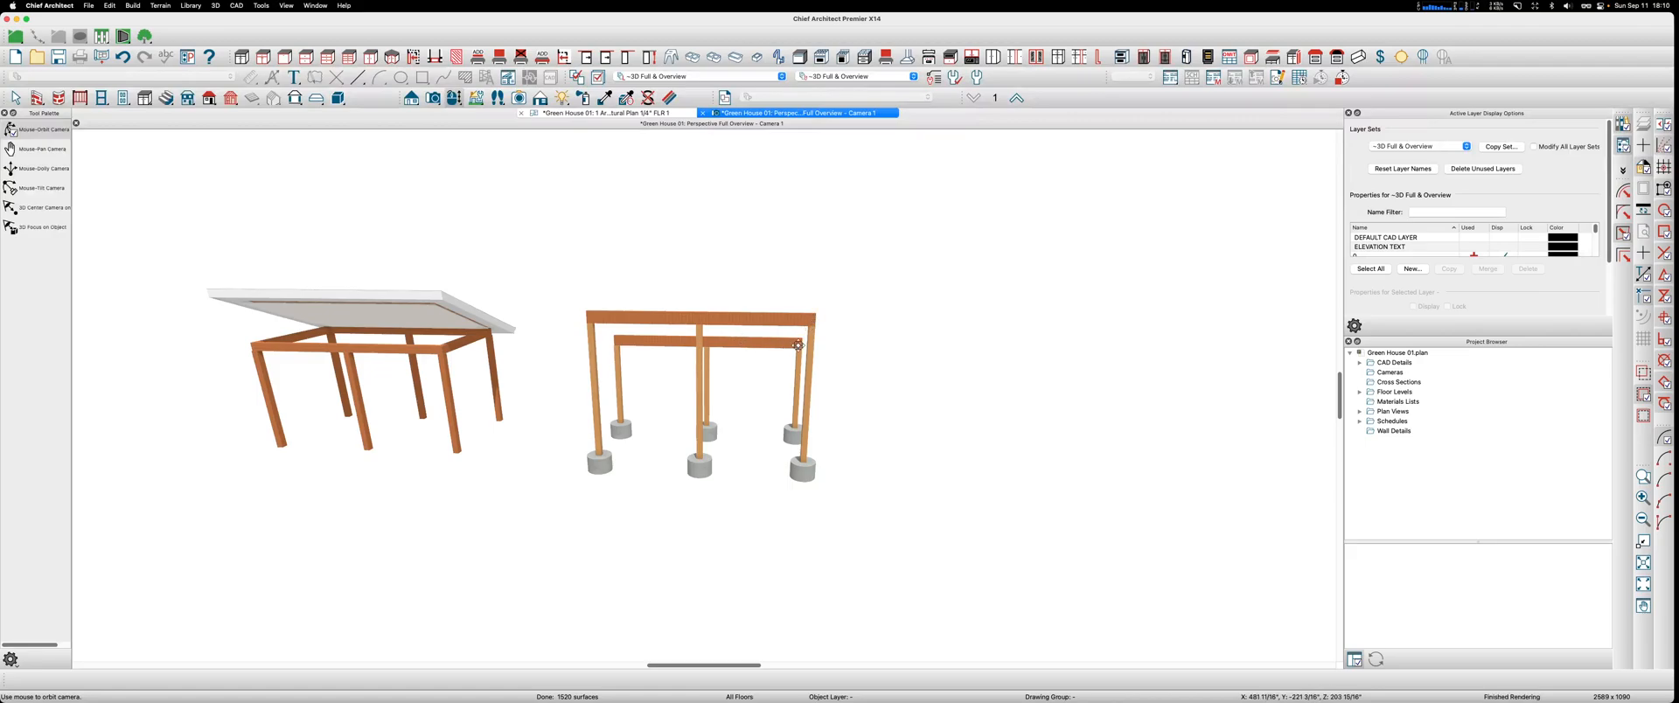
{"action": "left_click_drag", "start_coordinate": [823, 357], "coordinate": [917, 352]}
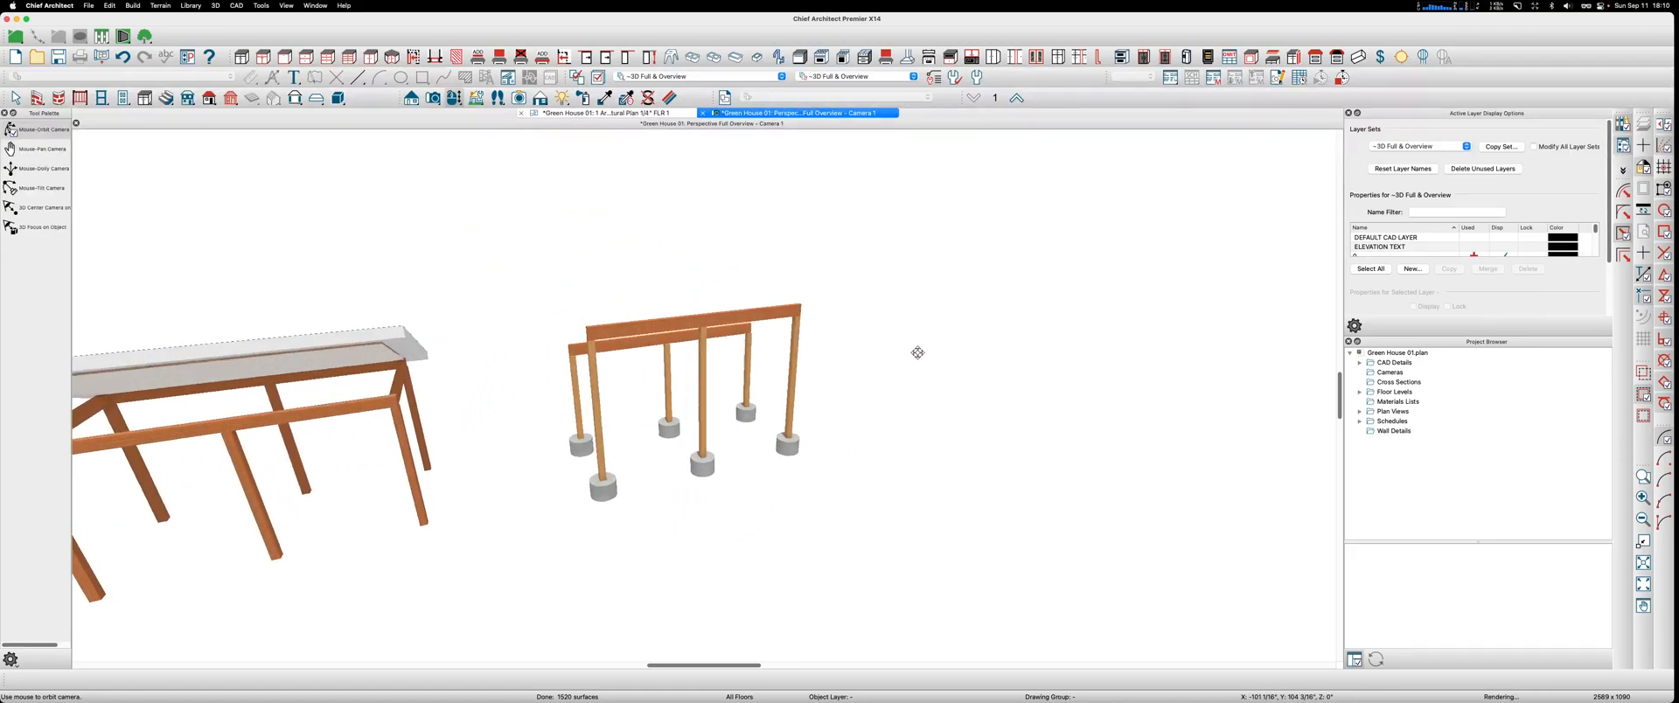
{"action": "scroll", "coordinate": [1020, 349], "scroll_direction": "down", "scroll_amount": 3}
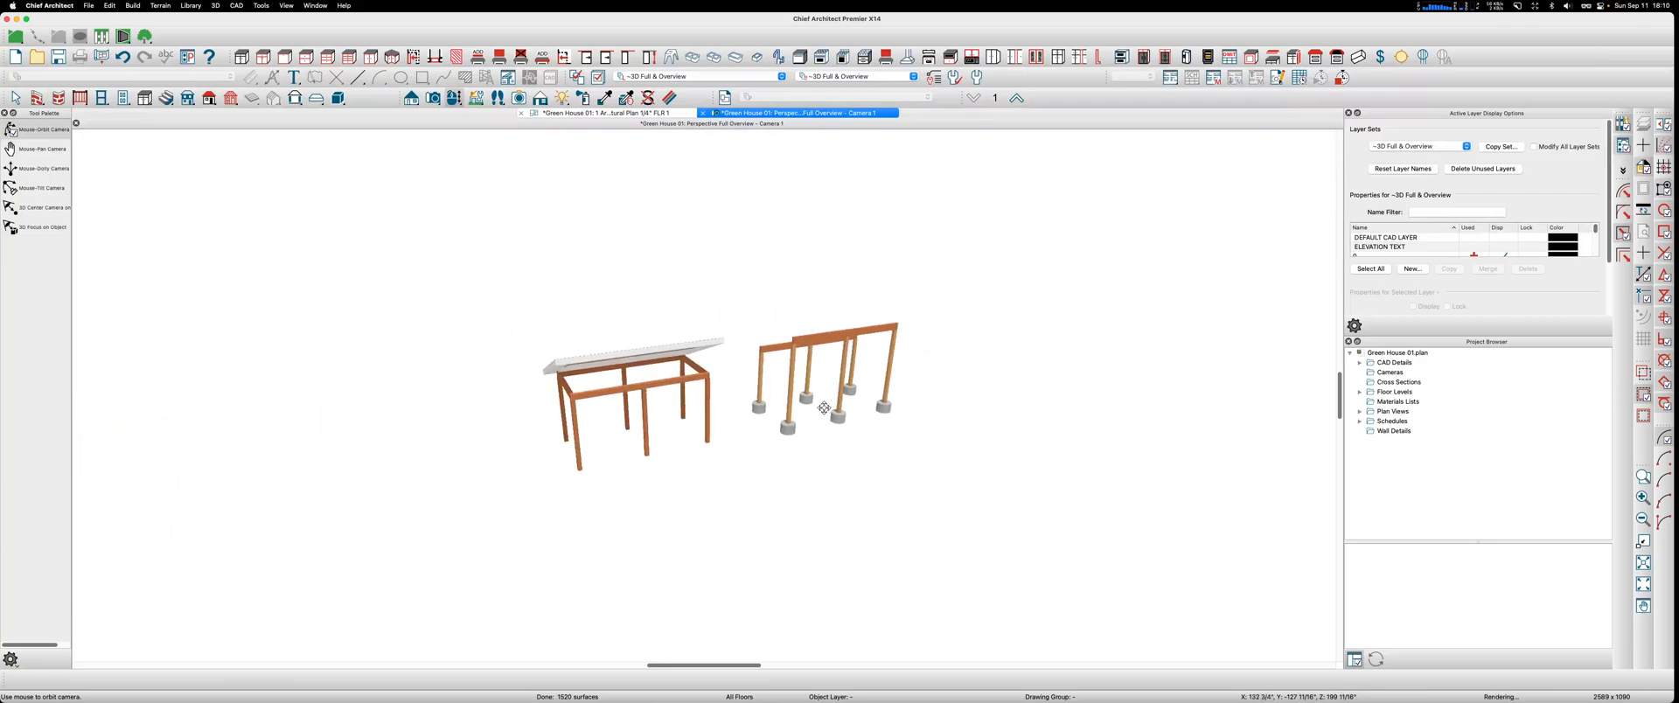
{"action": "scroll", "coordinate": [762, 431], "scroll_direction": "up", "scroll_amount": 5}
{"action": "scroll", "coordinate": [762, 431], "scroll_direction": "up", "scroll_amount": 5}
{"action": "left_click_drag", "start_coordinate": [750, 457], "coordinate": [725, 416]}
{"action": "scroll", "coordinate": [713, 416], "scroll_direction": "up", "scroll_amount": 3}
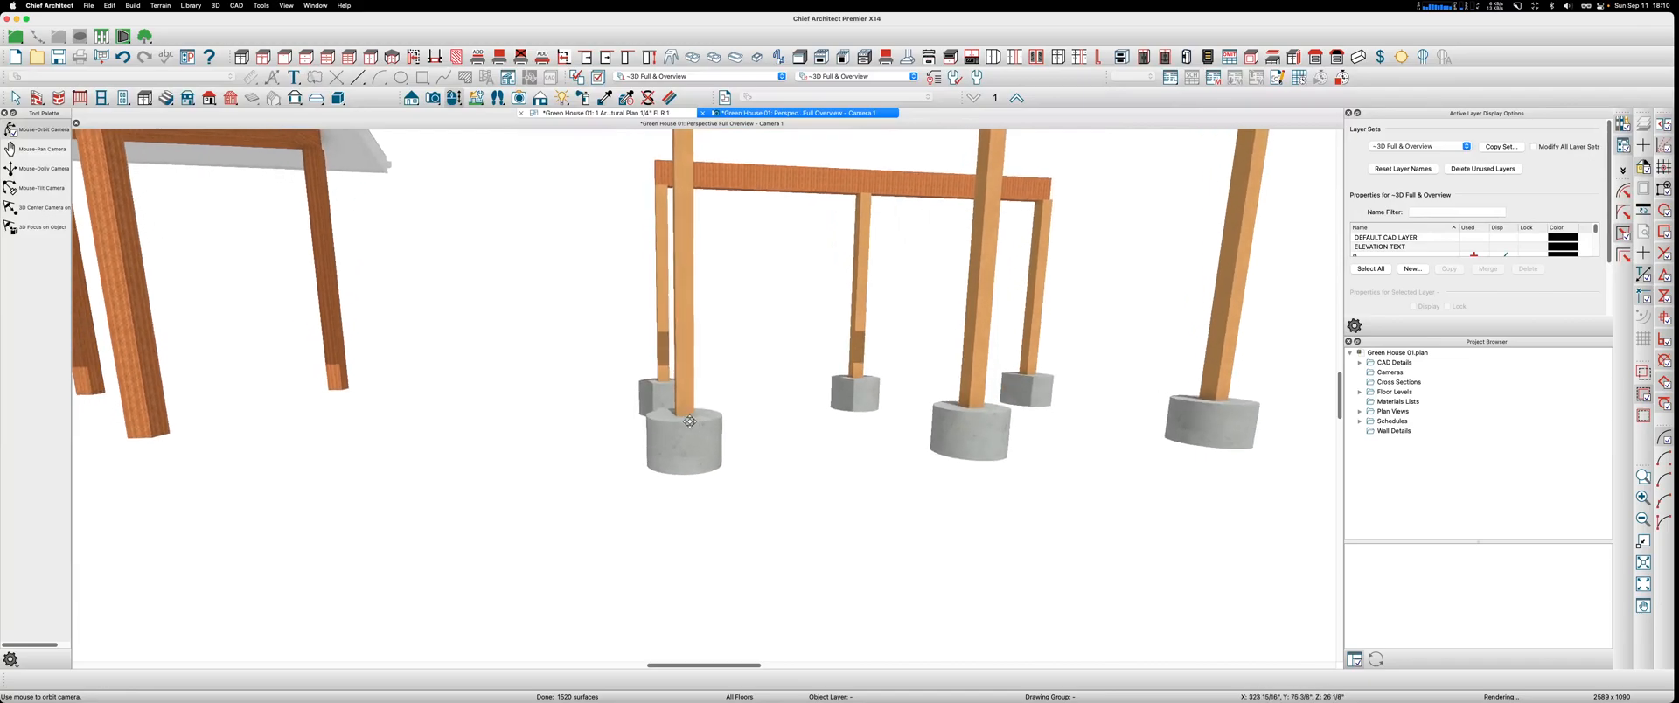
{"action": "scroll", "coordinate": [1025, 415], "scroll_direction": "down", "scroll_amount": 5}
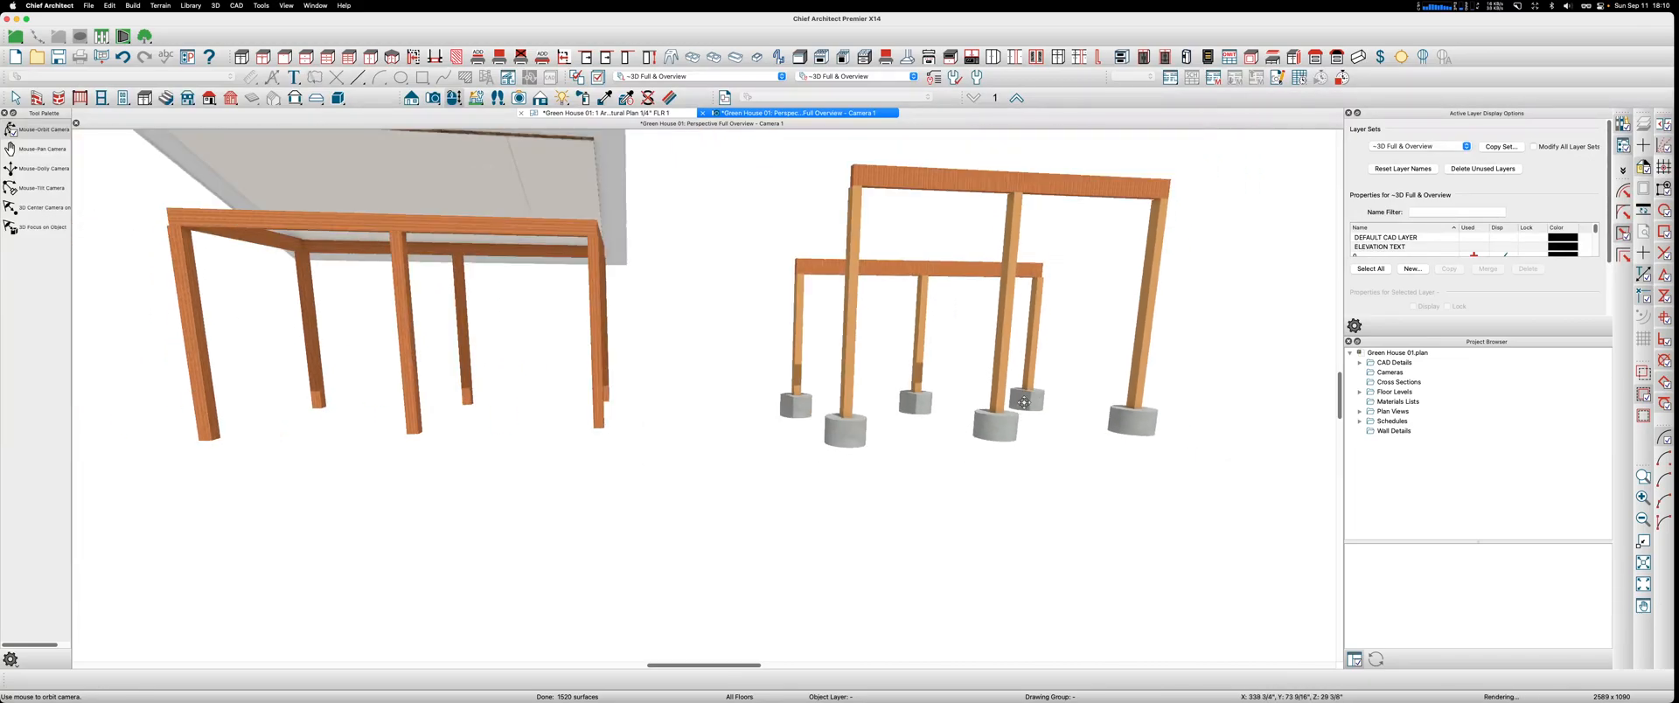
{"action": "left_click_drag", "start_coordinate": [989, 307], "coordinate": [1053, 314]}
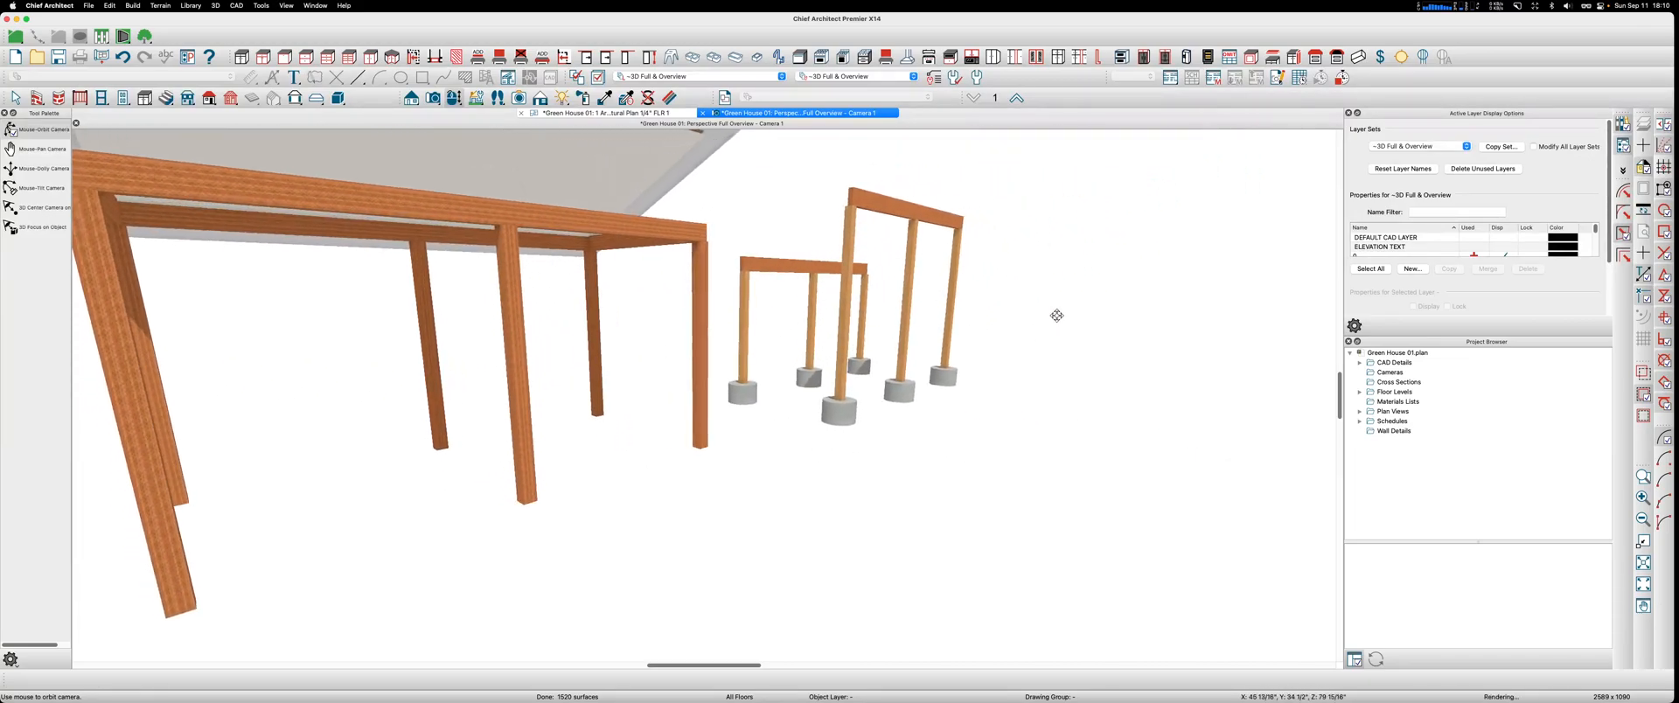
Step: Pick up the CA-B Pressure Treated Lumber material from the roofed structure's beam and apply it to the three posts under the higher beam
{"action": "left_click_drag", "start_coordinate": [940, 347], "coordinate": [954, 380]}
{"action": "scroll", "coordinate": [879, 363], "scroll_direction": "down", "scroll_amount": 4}
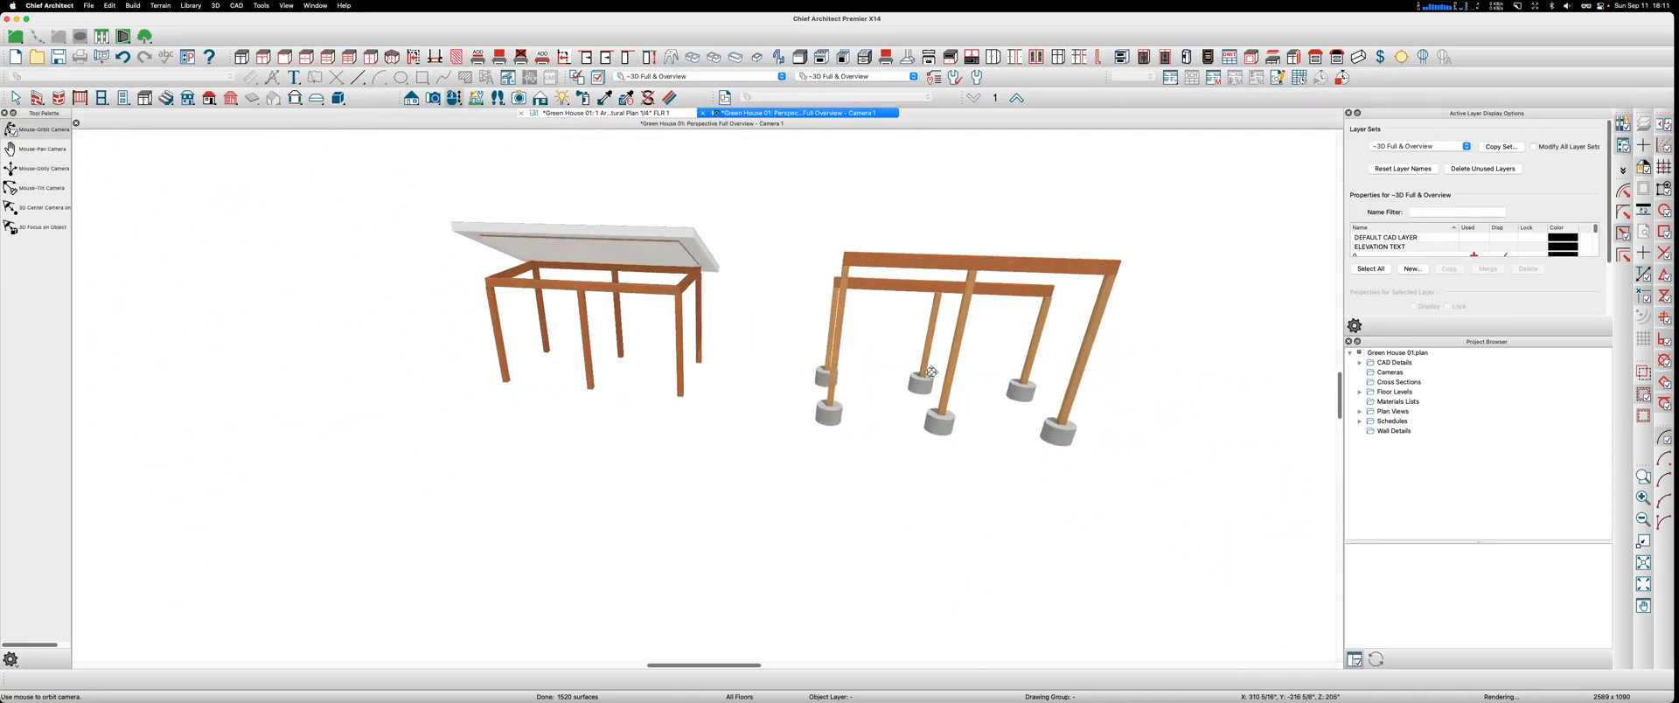
{"action": "left_click_drag", "start_coordinate": [543, 315], "coordinate": [567, 323]}
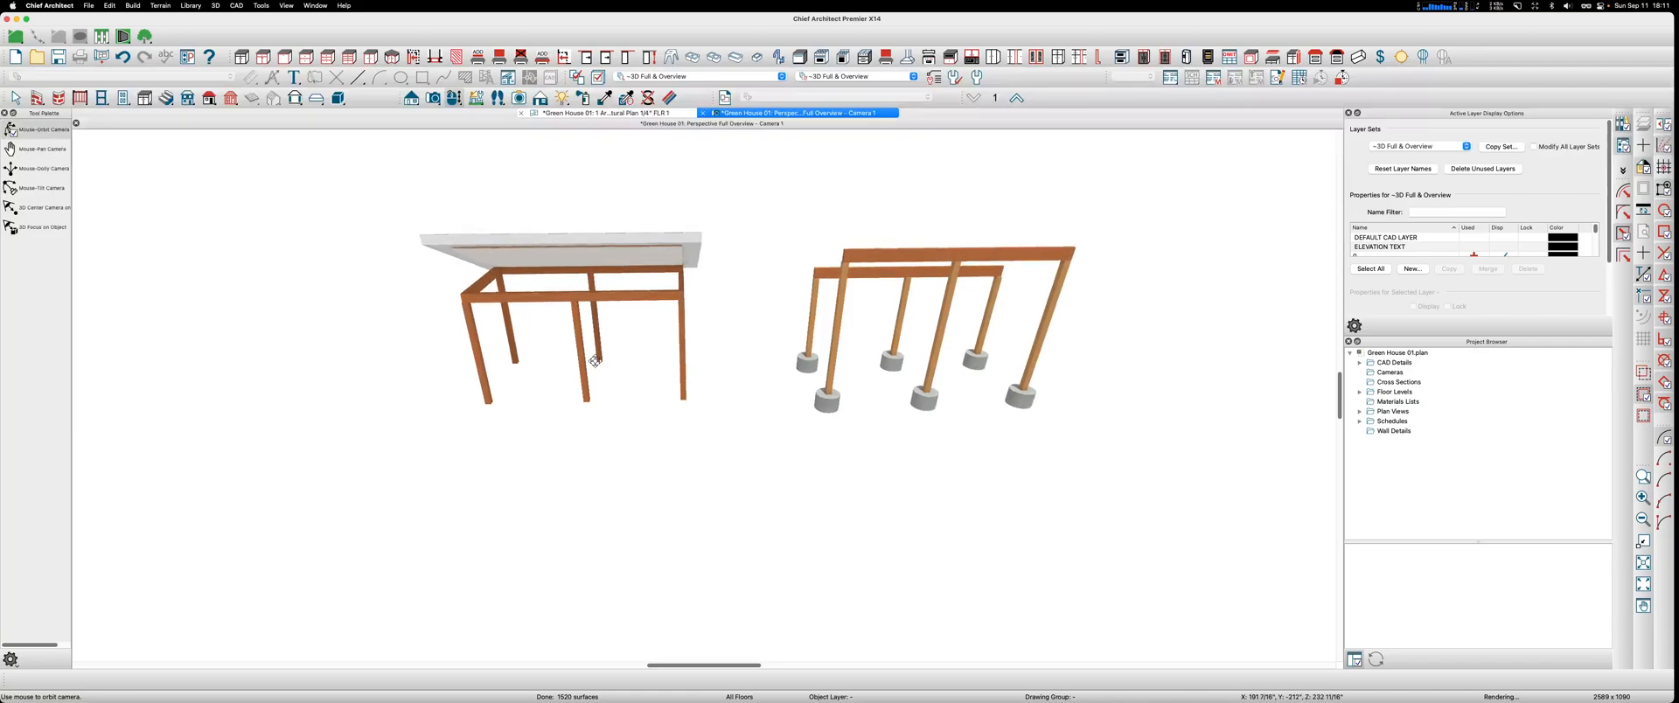
{"action": "scroll", "coordinate": [603, 309], "scroll_direction": "up", "scroll_amount": 5}
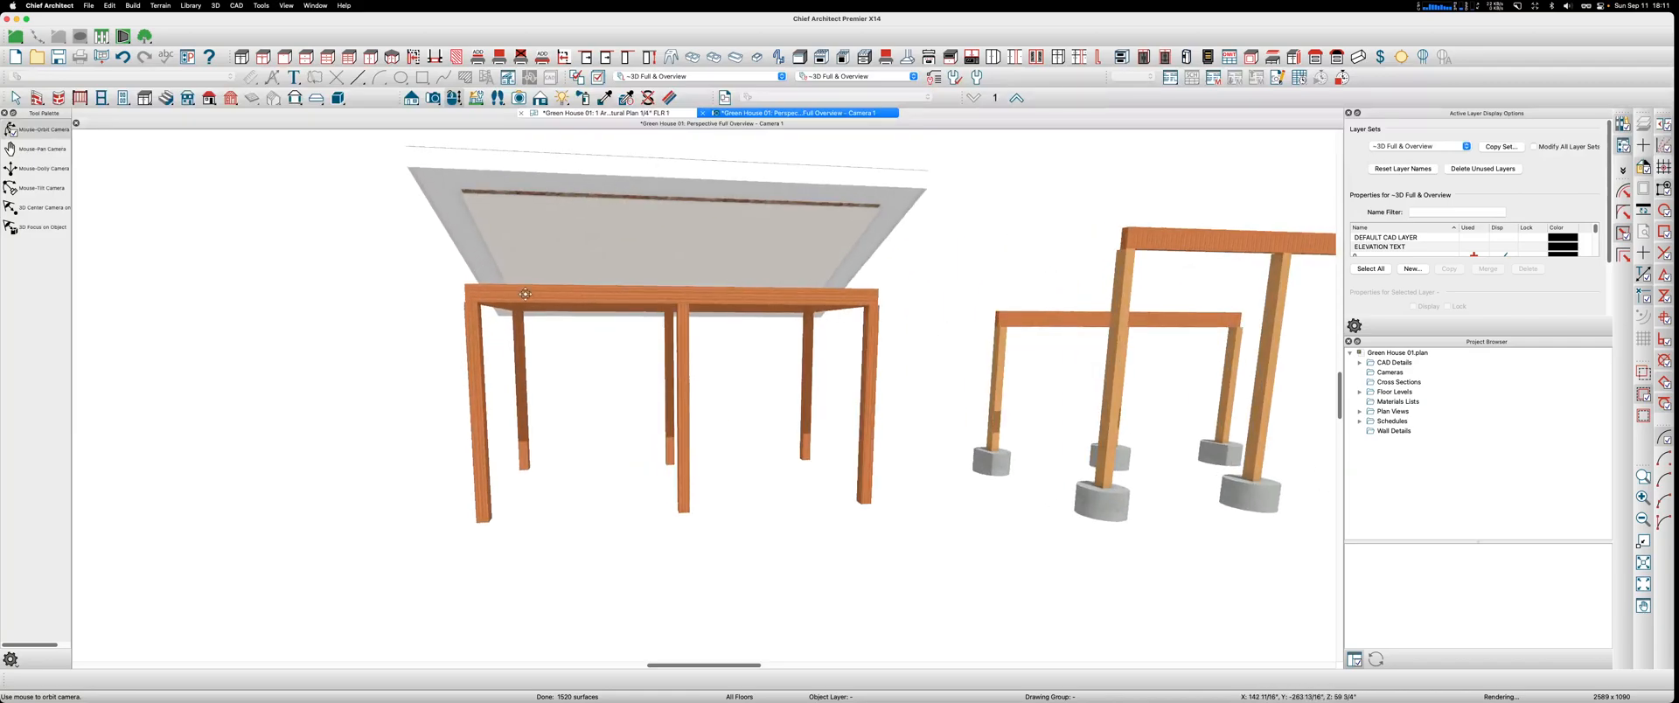
{"action": "left_click_drag", "start_coordinate": [533, 333], "coordinate": [629, 345]}
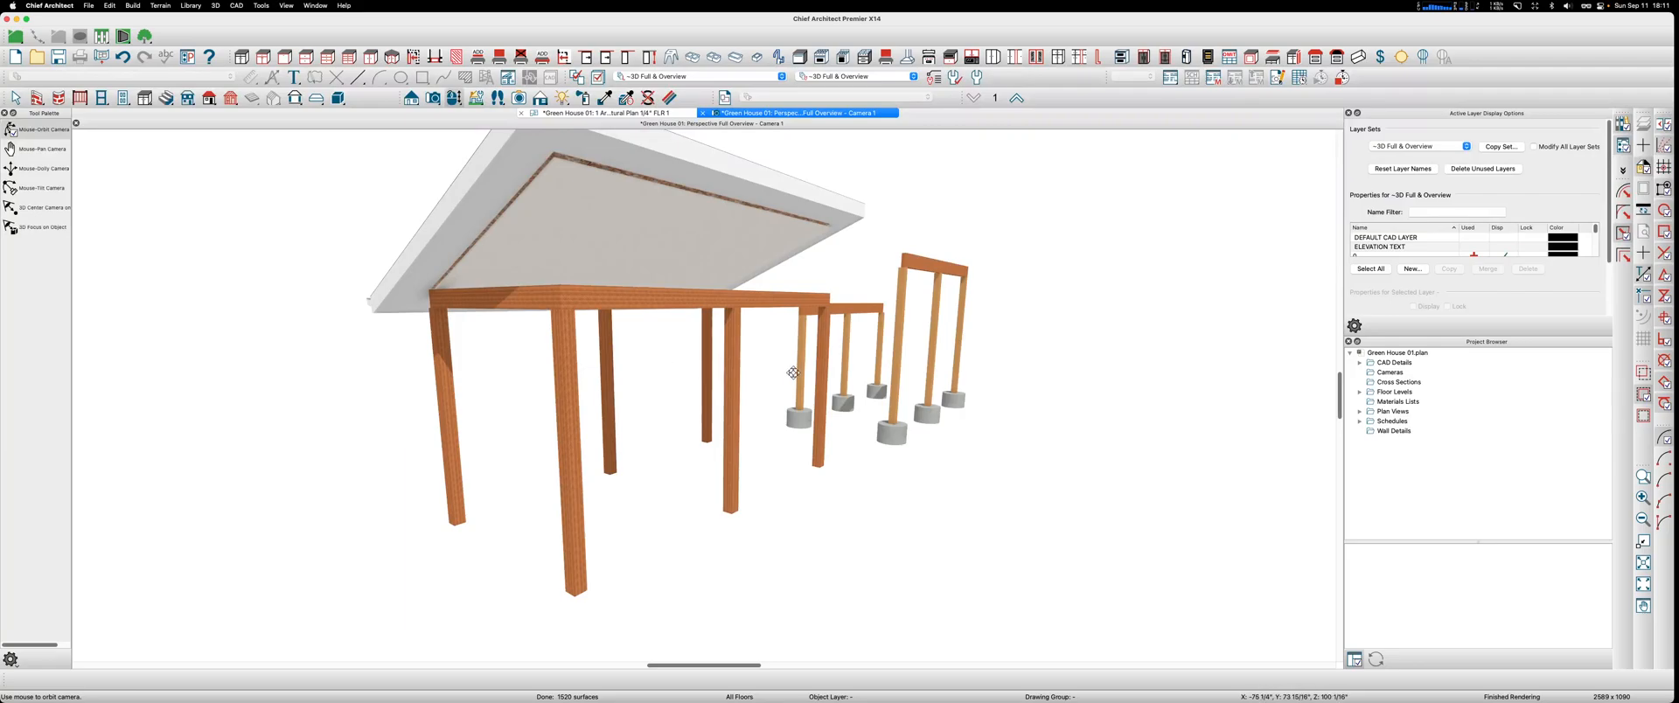
{"action": "scroll", "coordinate": [892, 349], "scroll_direction": "up", "scroll_amount": 3}
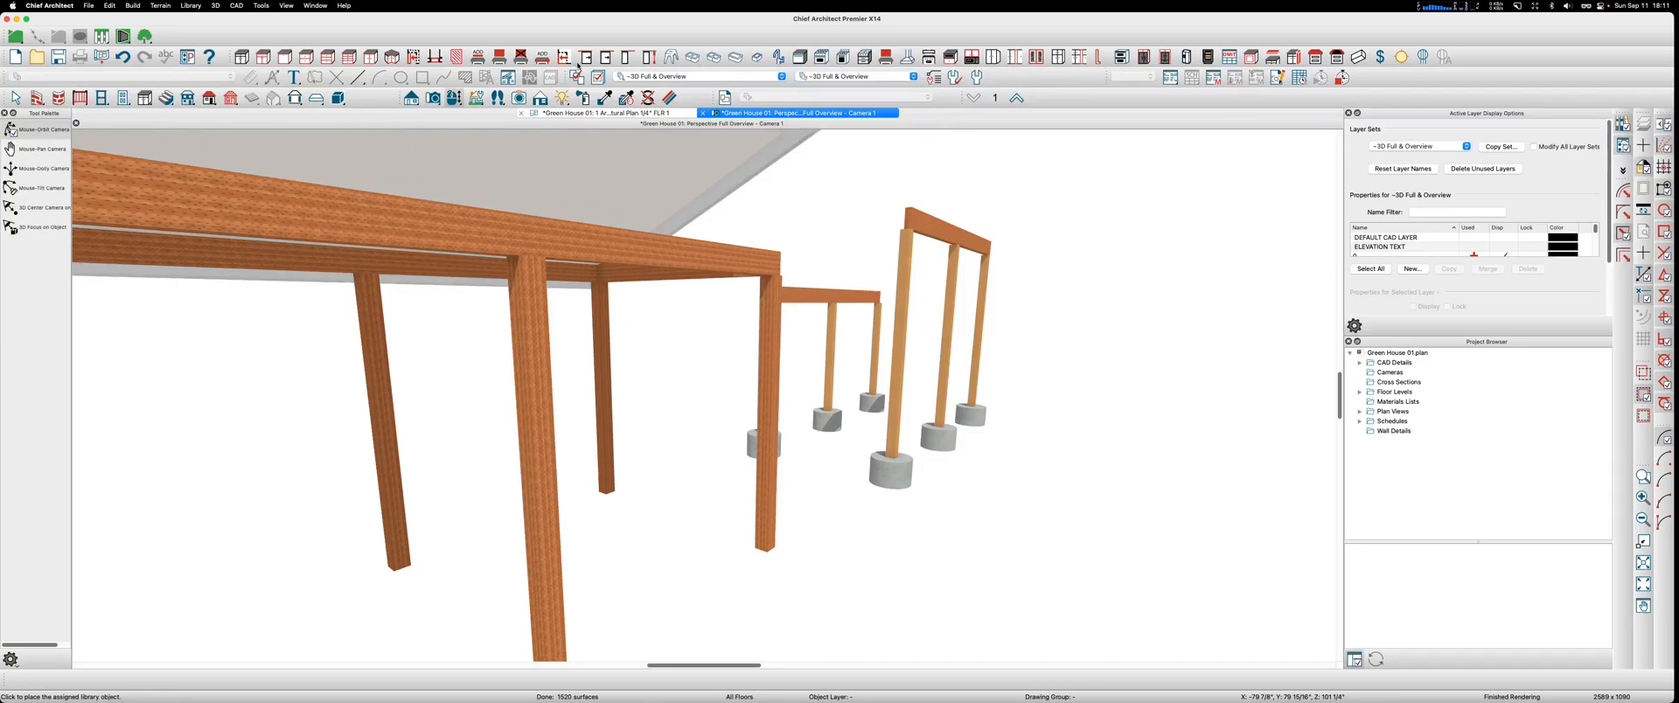
{"action": "left_click", "coordinate": [605, 98]}
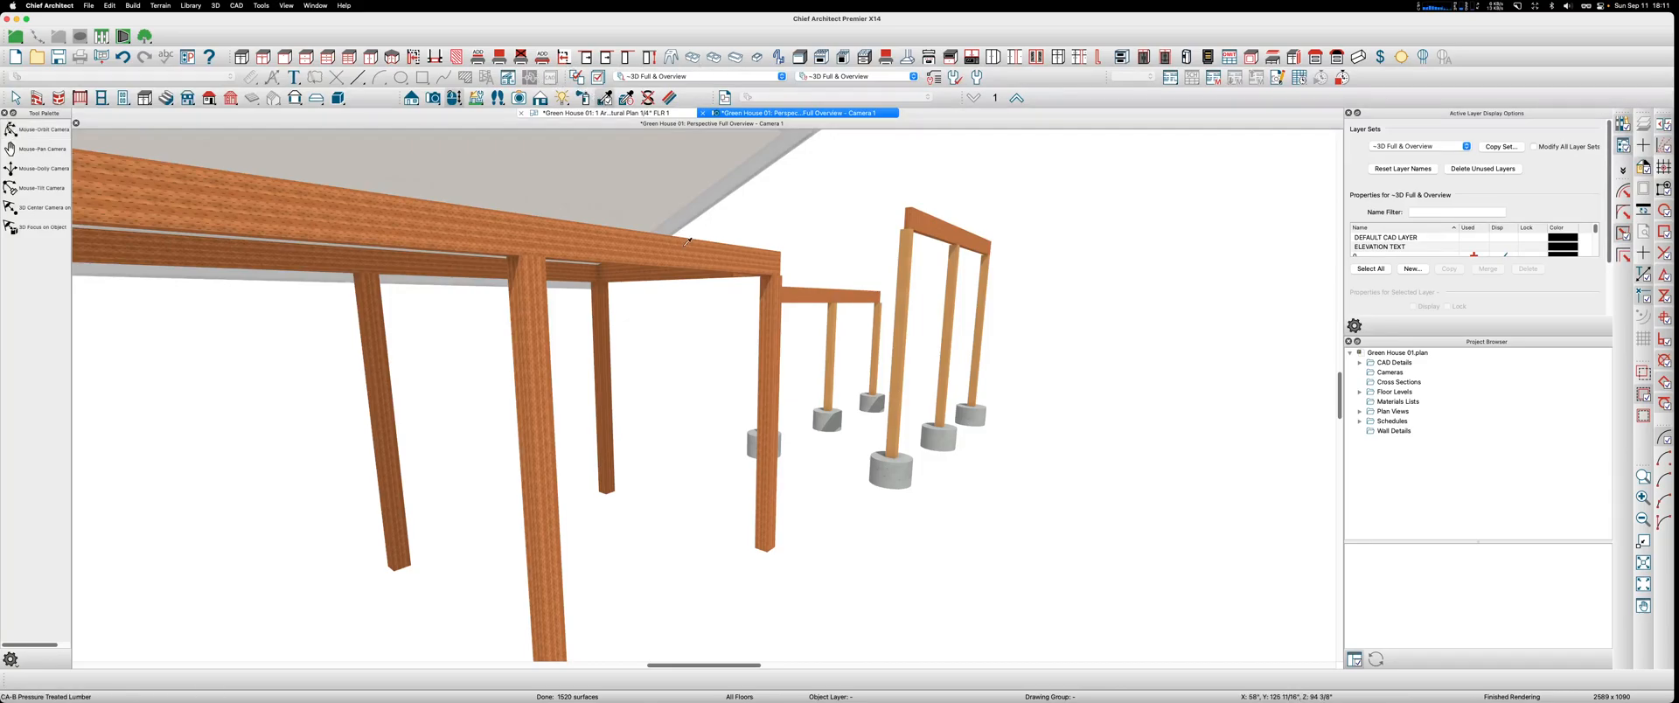
{"action": "left_click", "coordinate": [750, 260]}
{"action": "left_click", "coordinate": [909, 272]}
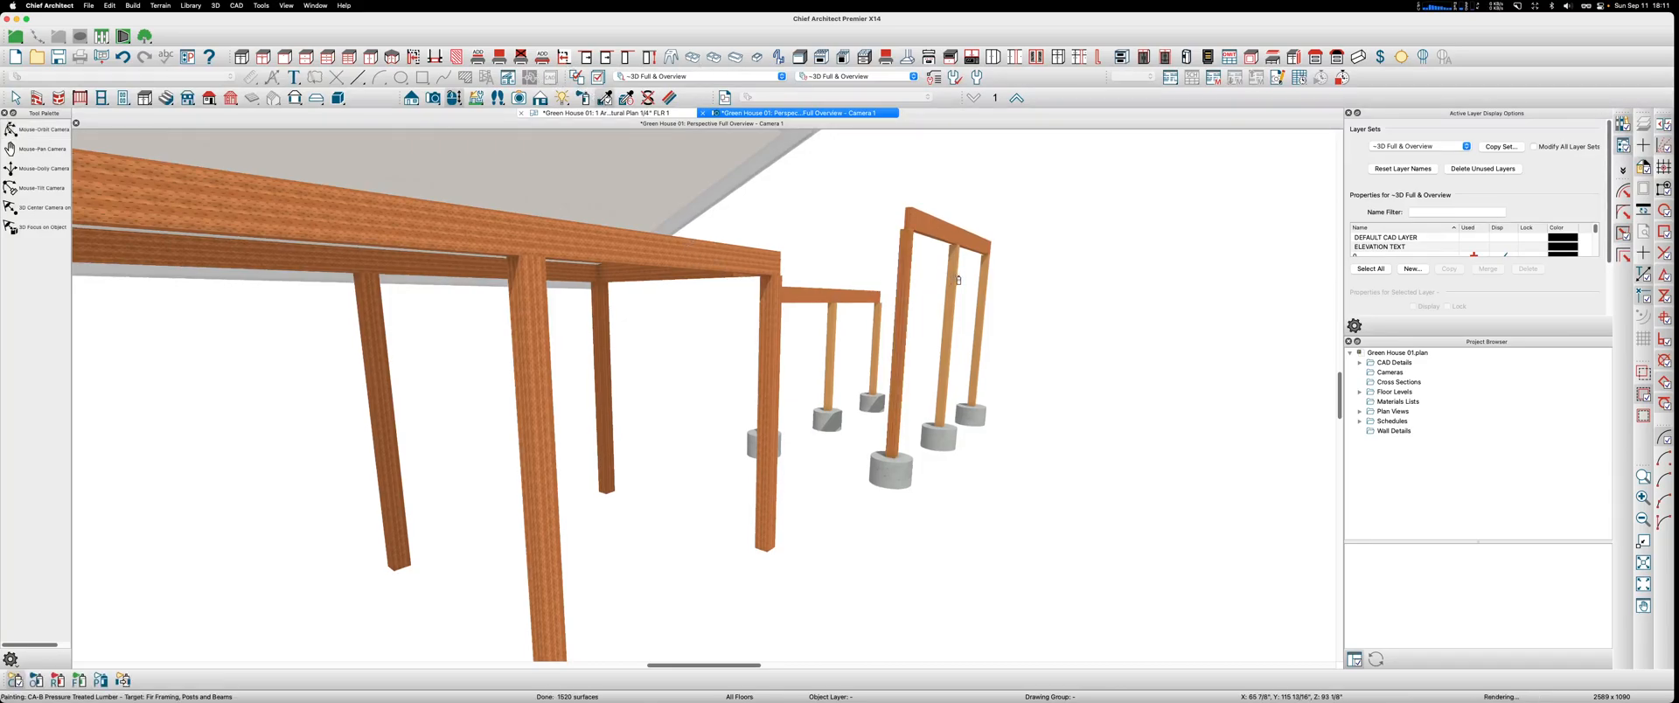
{"action": "left_click", "coordinate": [955, 278]}
{"action": "left_click", "coordinate": [985, 288]}
Step: Apply the CA-B Pressure Treated Lumber material to the three posts under the lower beam
{"action": "left_click", "coordinate": [871, 325]}
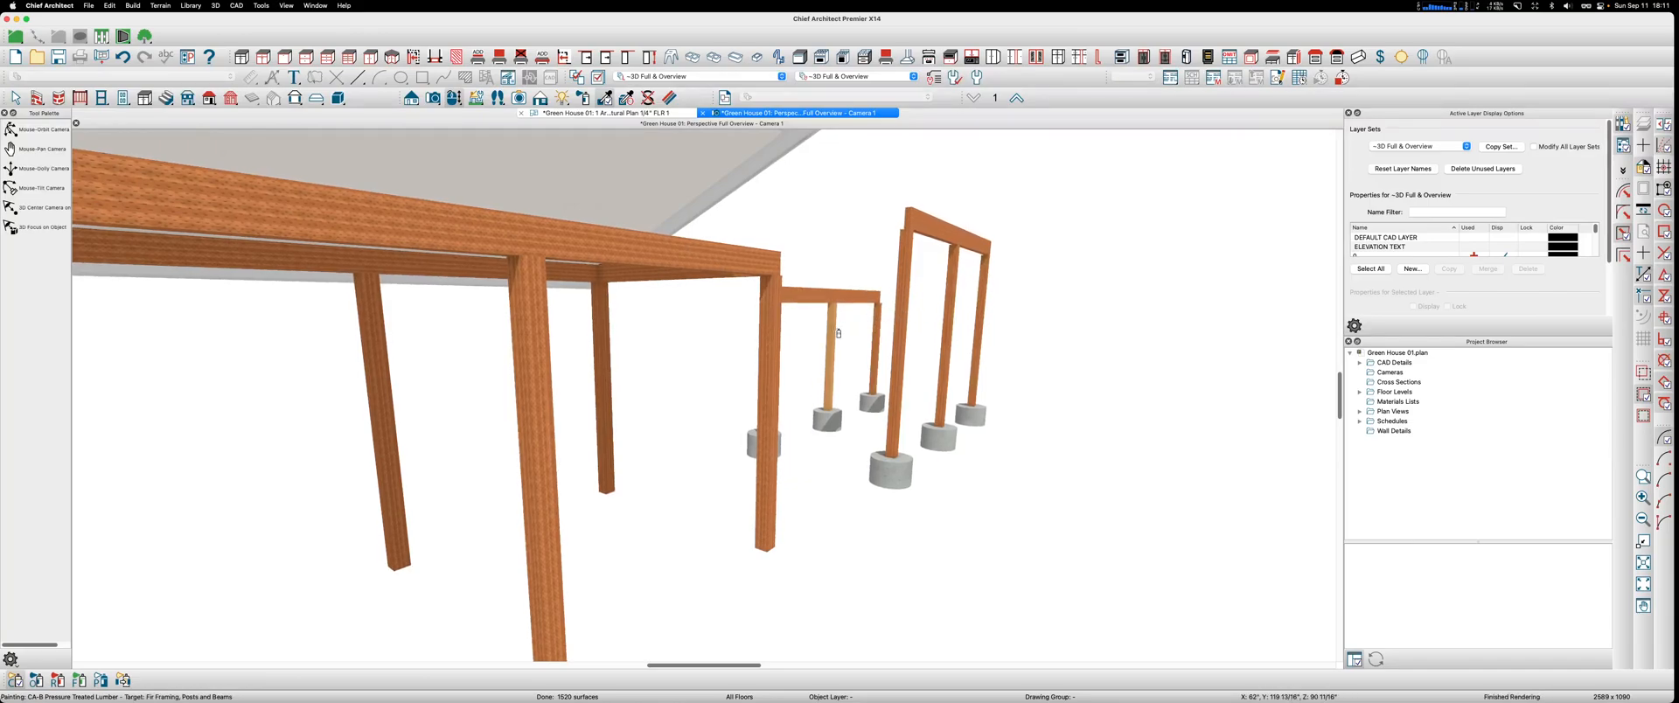
{"action": "left_click", "coordinate": [831, 327]}
{"action": "scroll", "coordinate": [1188, 305], "scroll_direction": "down", "scroll_amount": 2}
{"action": "scroll", "coordinate": [734, 341], "scroll_direction": "up", "scroll_amount": 3}
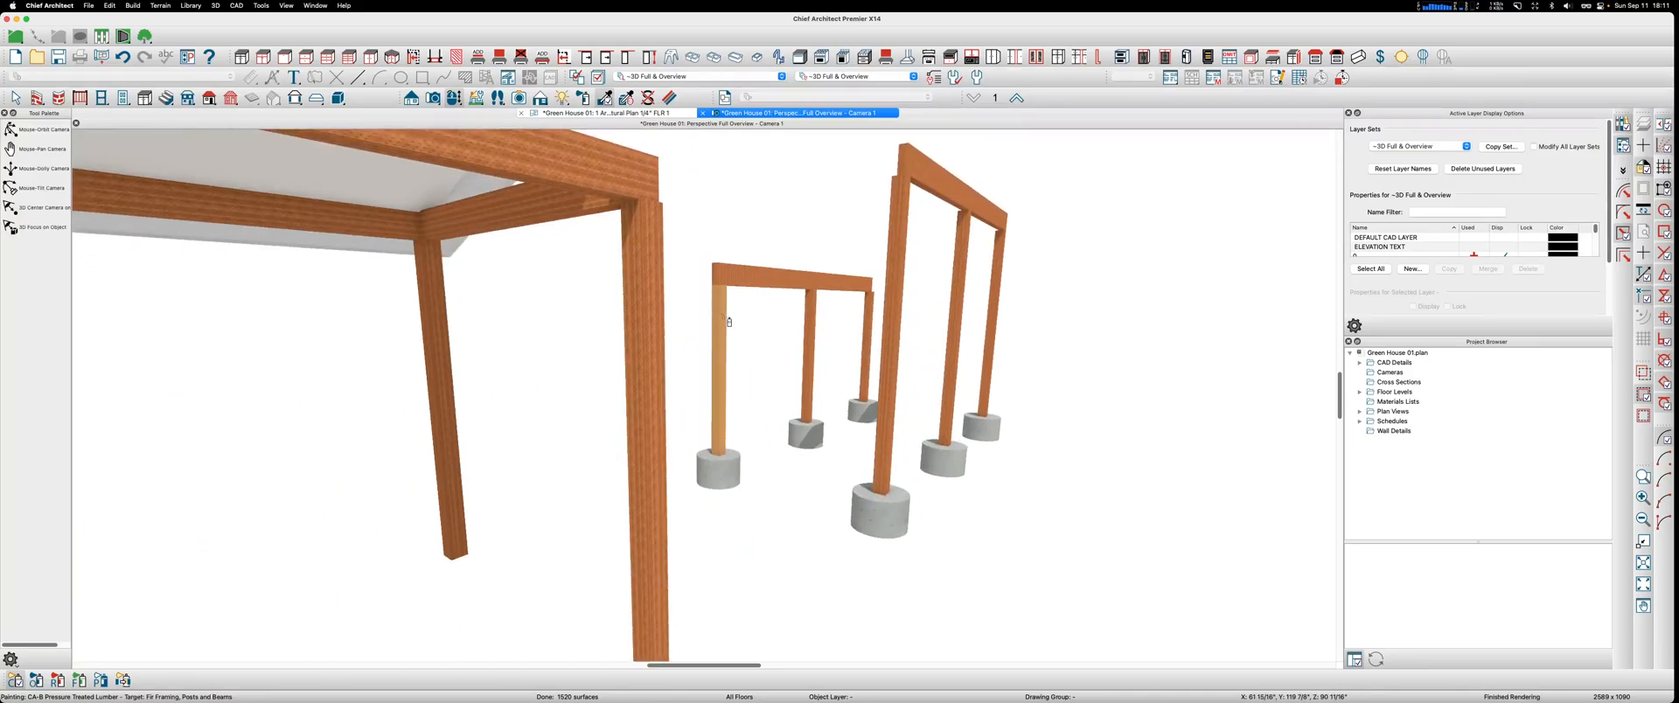
{"action": "left_click", "coordinate": [724, 322]}
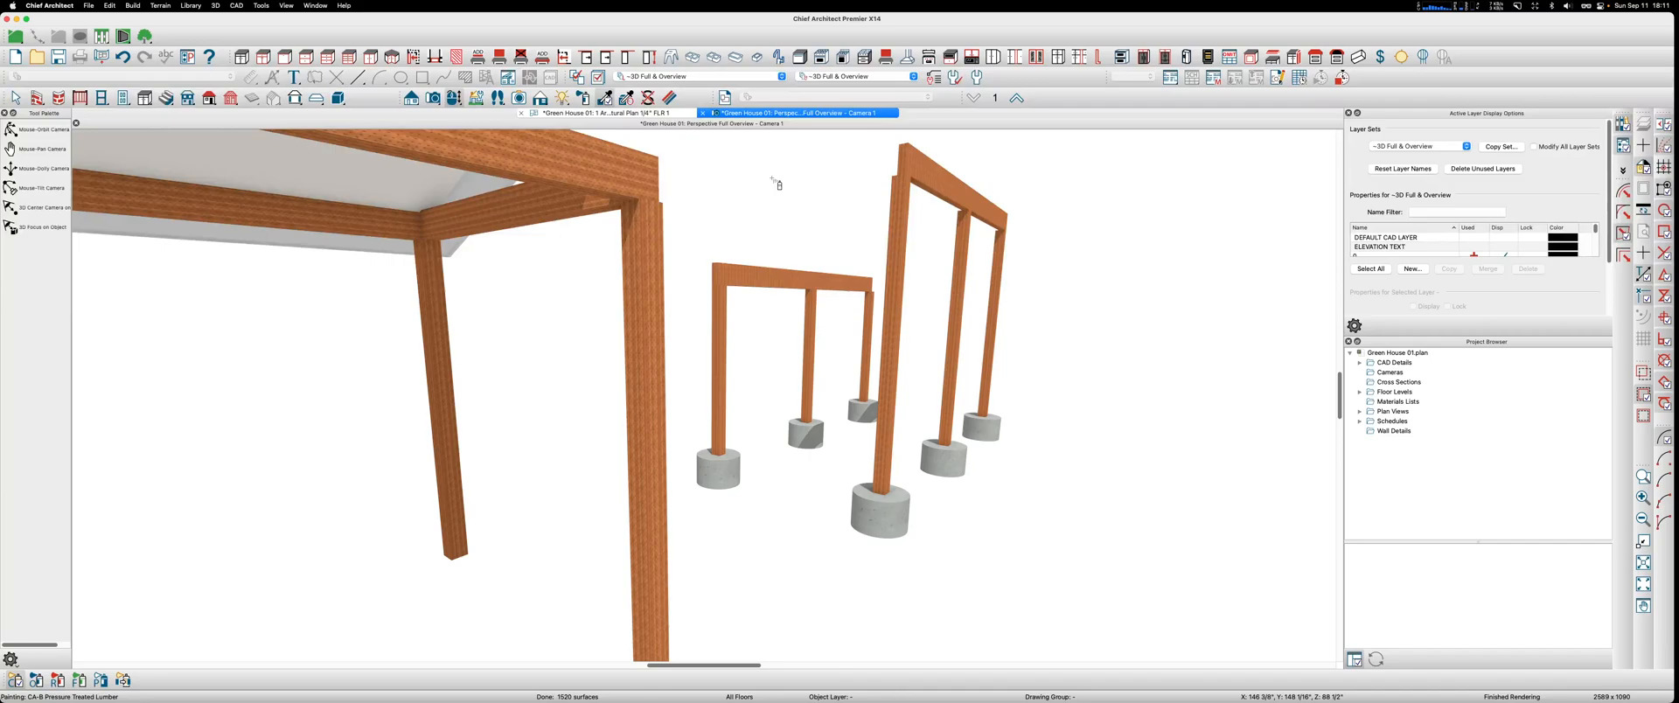
Step: View both structures whole in 3D and arrange the floor plan and the 3D camera view side by side
{"action": "scroll", "coordinate": [784, 223], "scroll_direction": "down", "scroll_amount": 6}
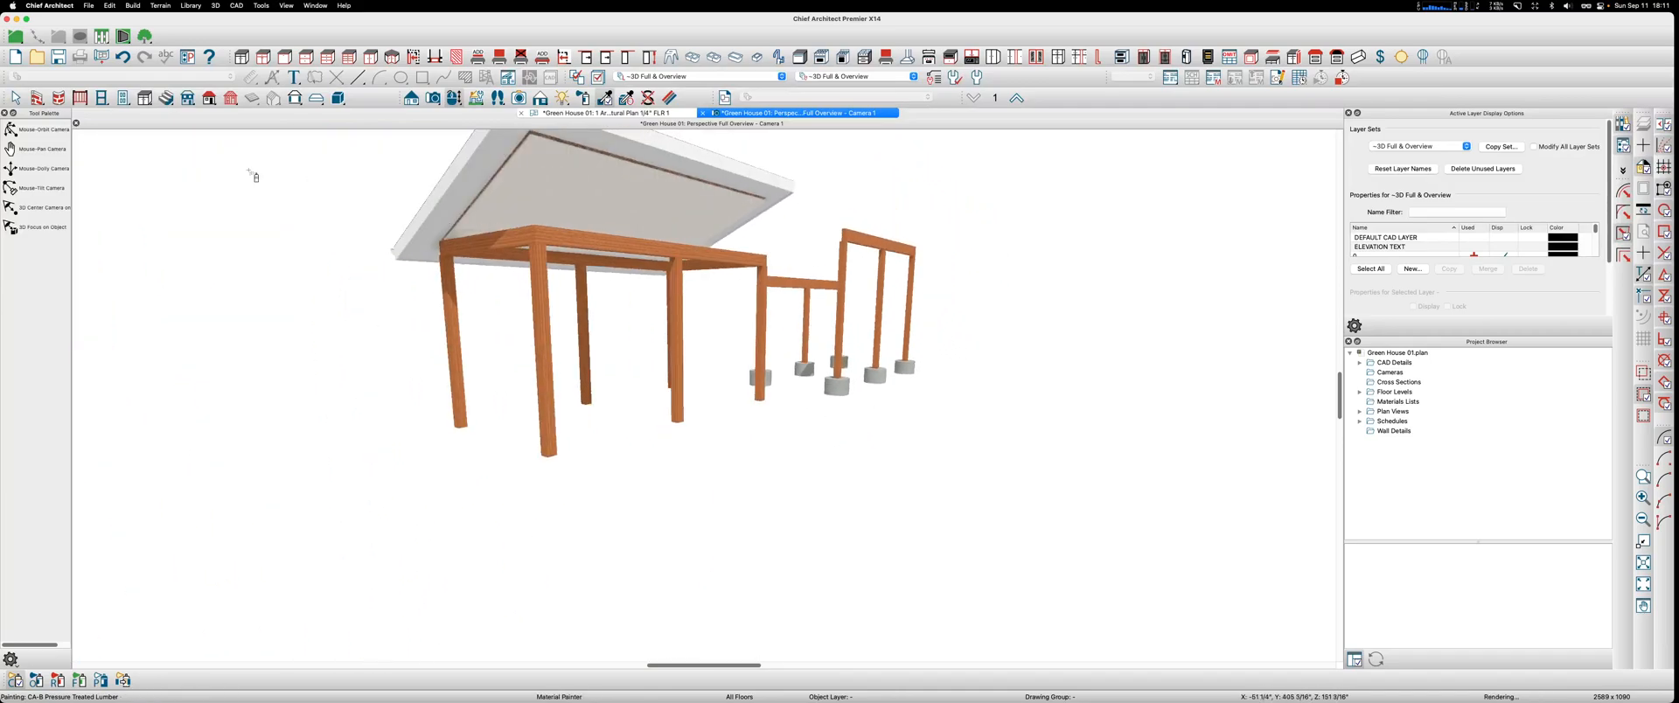
{"action": "left_click", "coordinate": [35, 130]}
{"action": "left_click_drag", "start_coordinate": [603, 298], "coordinate": [650, 300]}
{"action": "scroll", "coordinate": [650, 299], "scroll_direction": "down", "scroll_amount": 6}
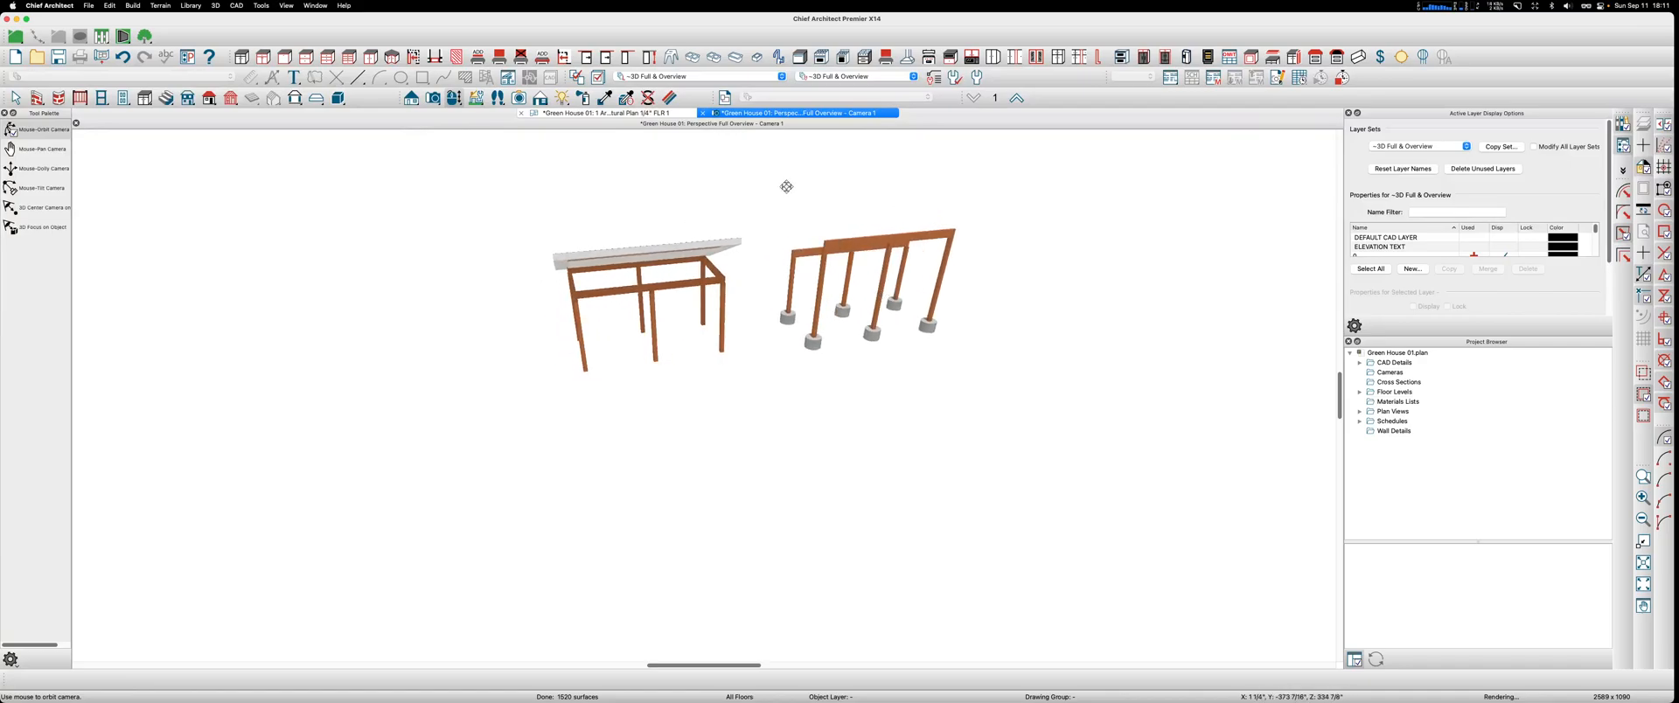
{"action": "left_click_drag", "start_coordinate": [604, 113], "coordinate": [195, 328]}
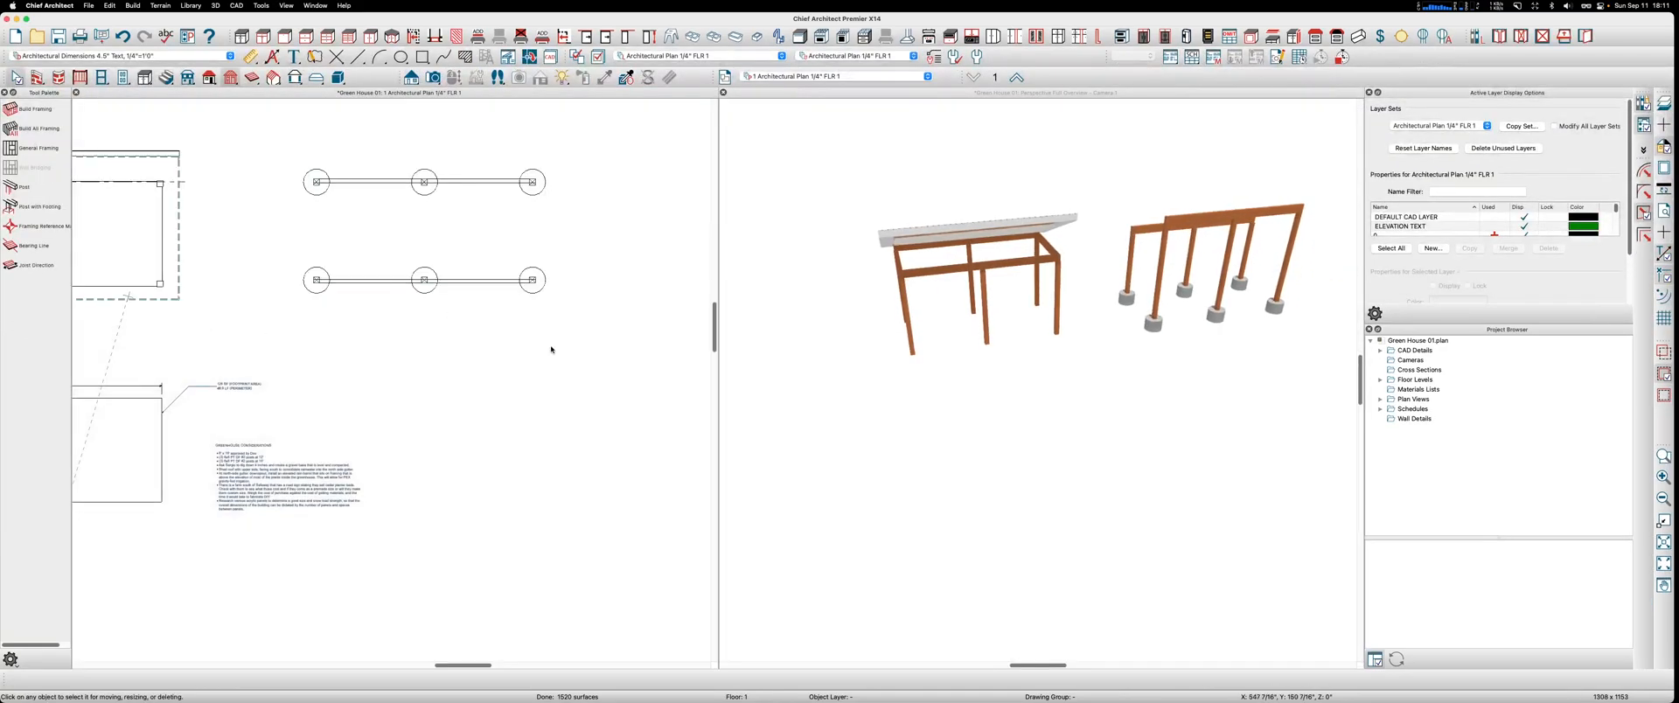
{"action": "scroll", "coordinate": [376, 276], "scroll_direction": "up", "scroll_amount": 3}
{"action": "scroll", "coordinate": [288, 304], "scroll_direction": "down", "scroll_amount": 2}
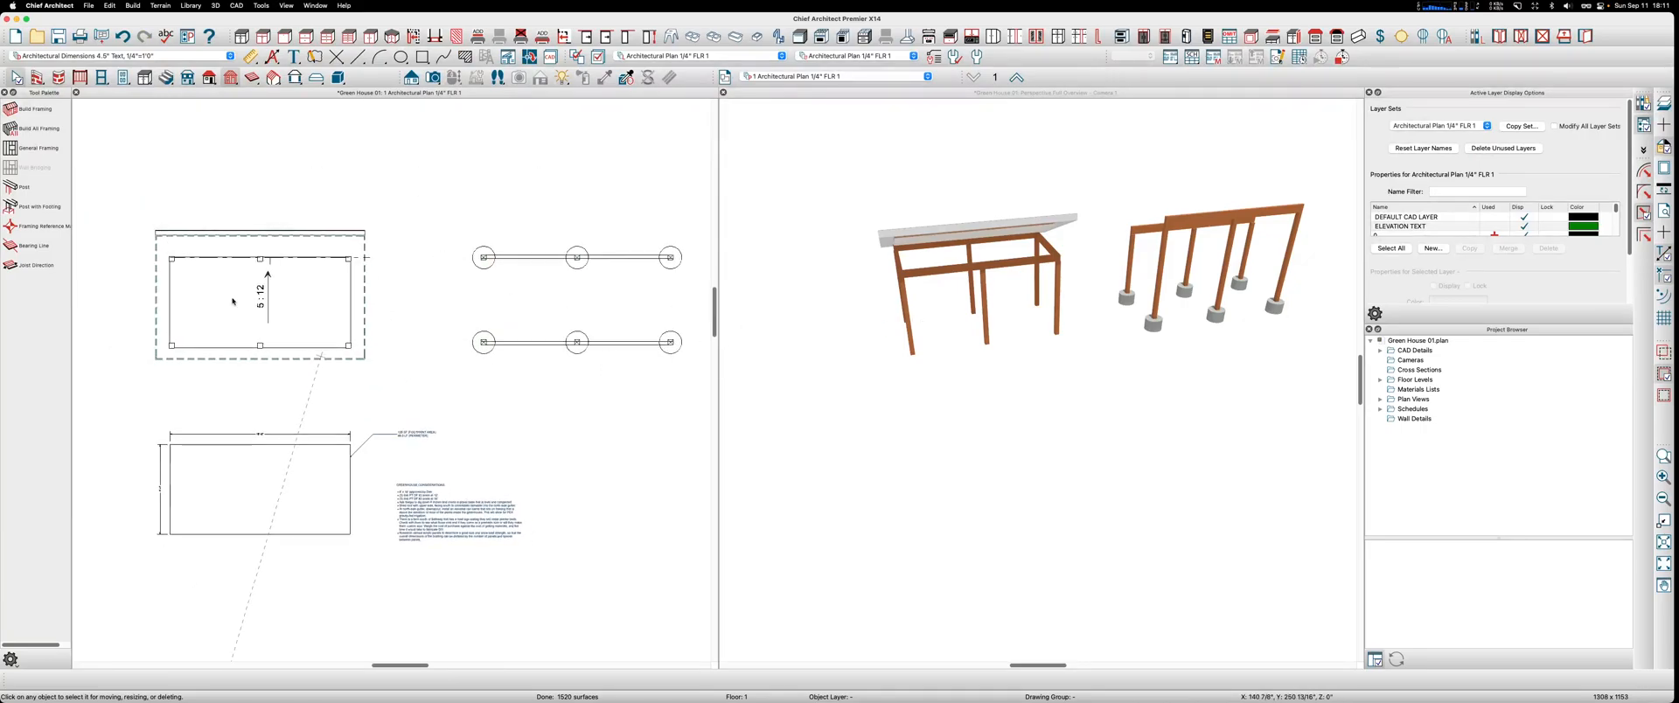
{"action": "scroll", "coordinate": [357, 315], "scroll_direction": "up", "scroll_amount": 1}
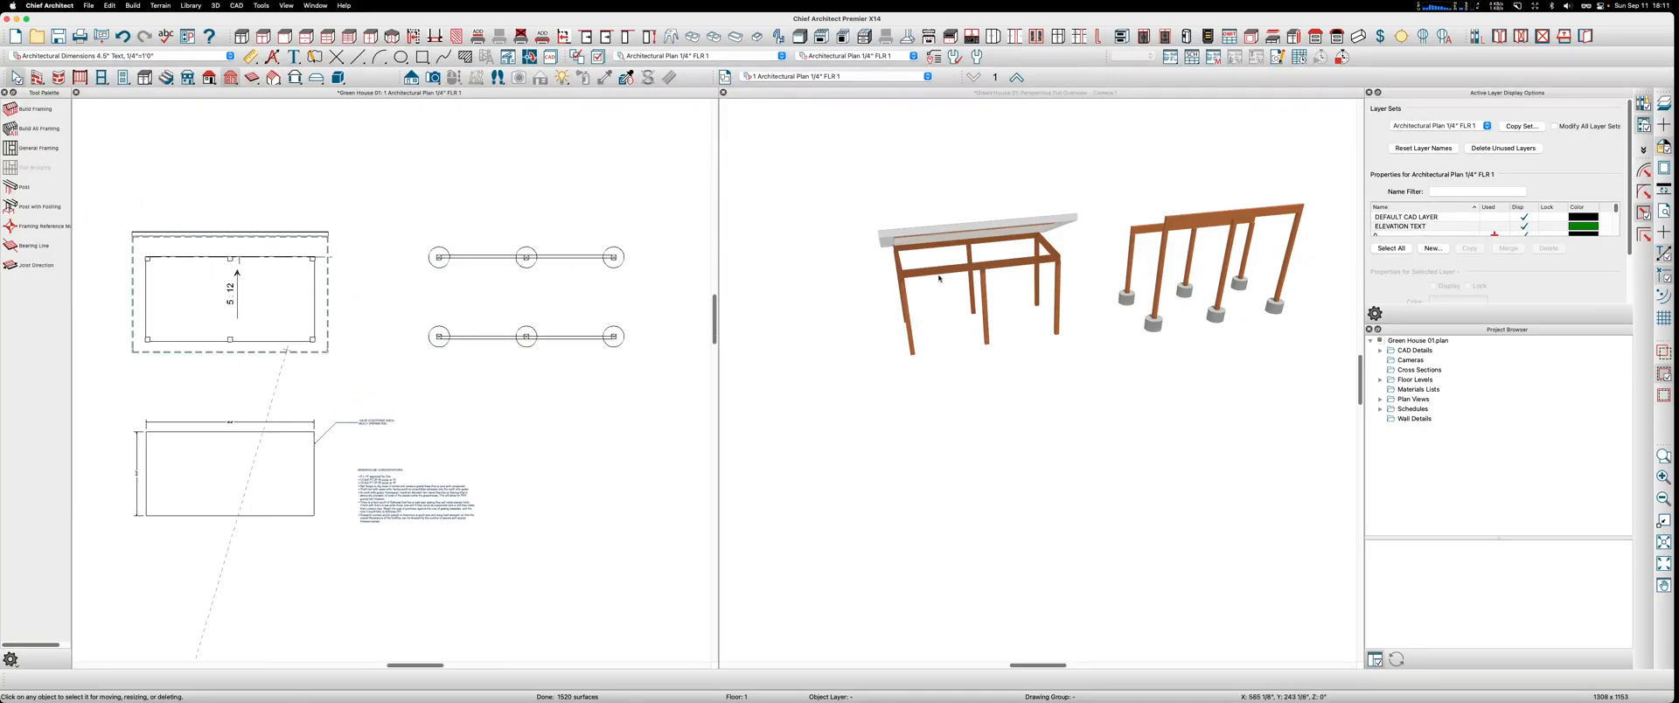